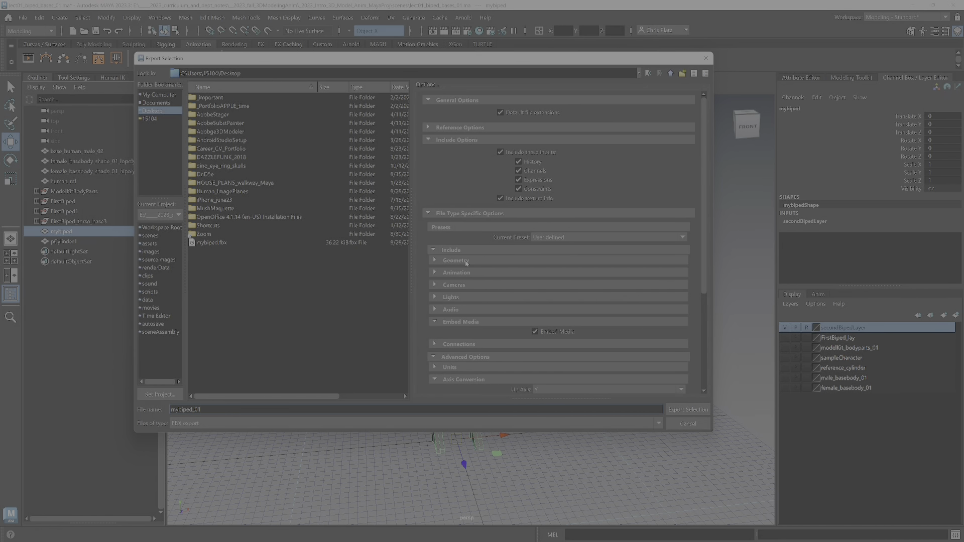
# Step: Export the selected biped mesh to the Desktop as an FBX file named mybiped_01
pyautogui.click(506, 273)
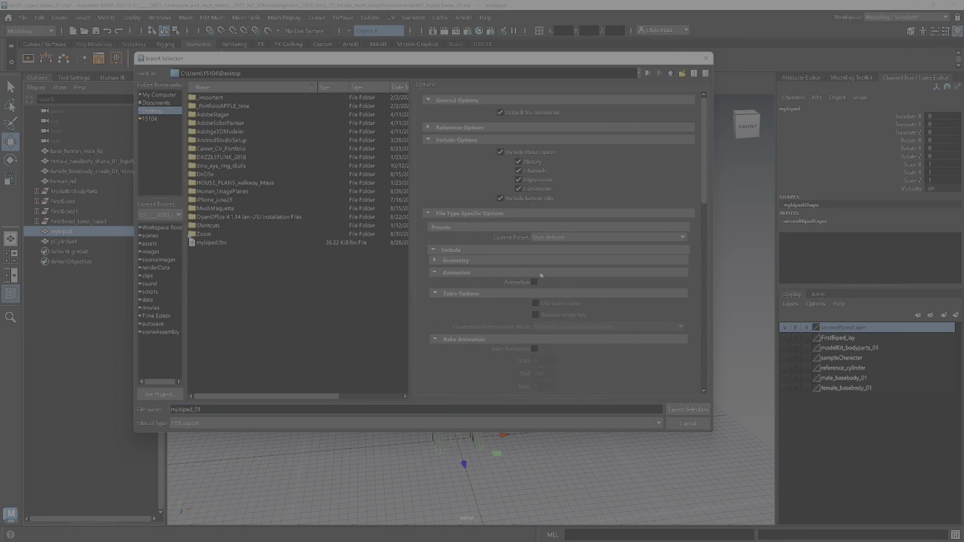
pyautogui.click(541, 273)
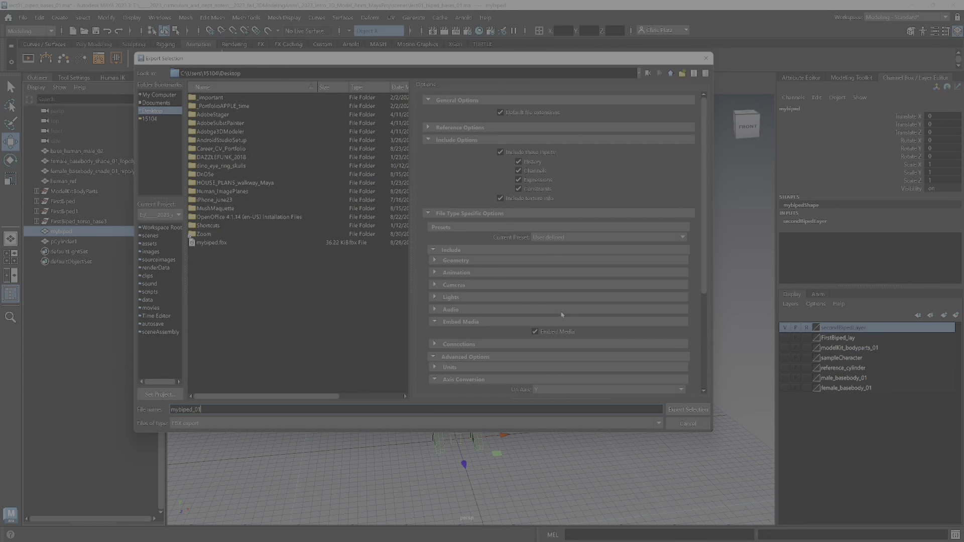
pyautogui.click(510, 262)
pyautogui.click(510, 262)
pyautogui.click(683, 410)
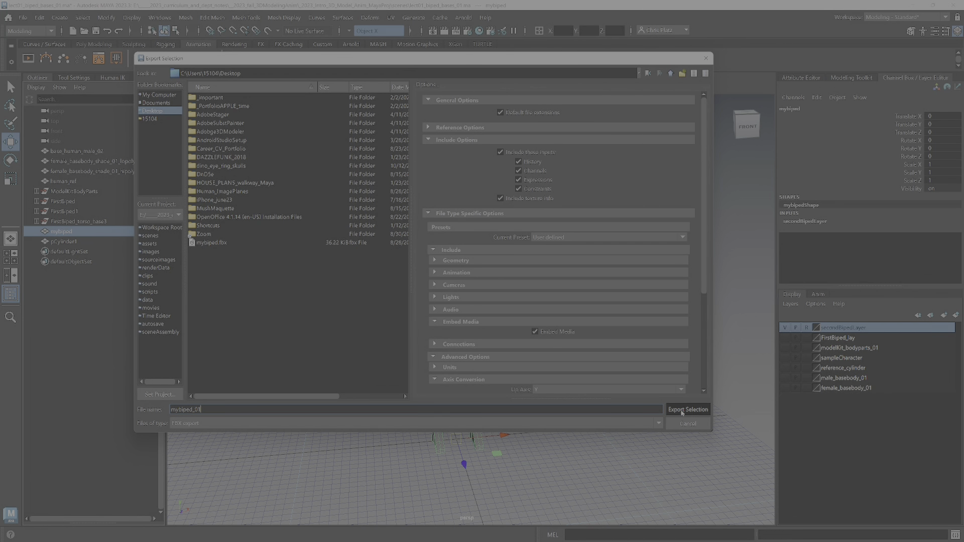
# Step: Switch to the Maya window holding the human_base_imageplanes_02 scene
pyautogui.hotkey('alt', 'Tab')
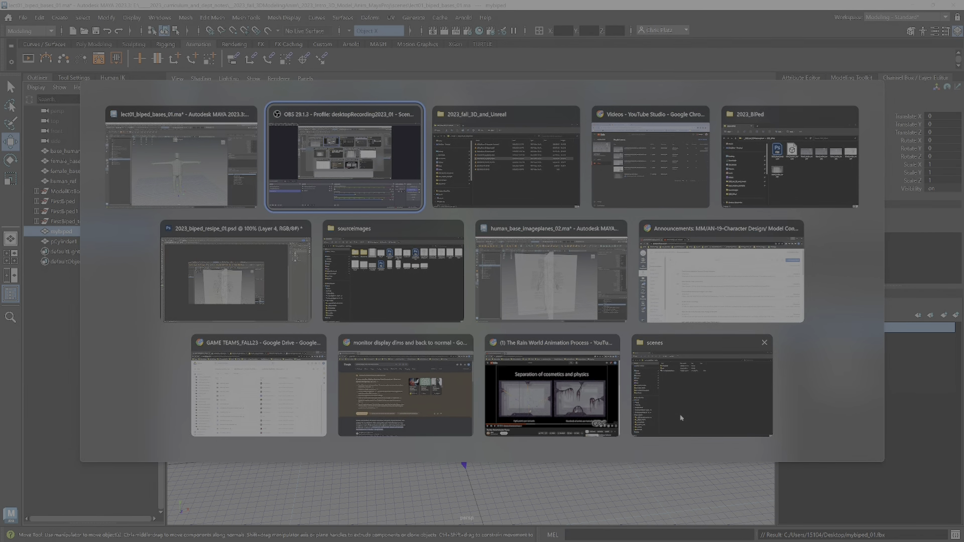
pyautogui.click(542, 301)
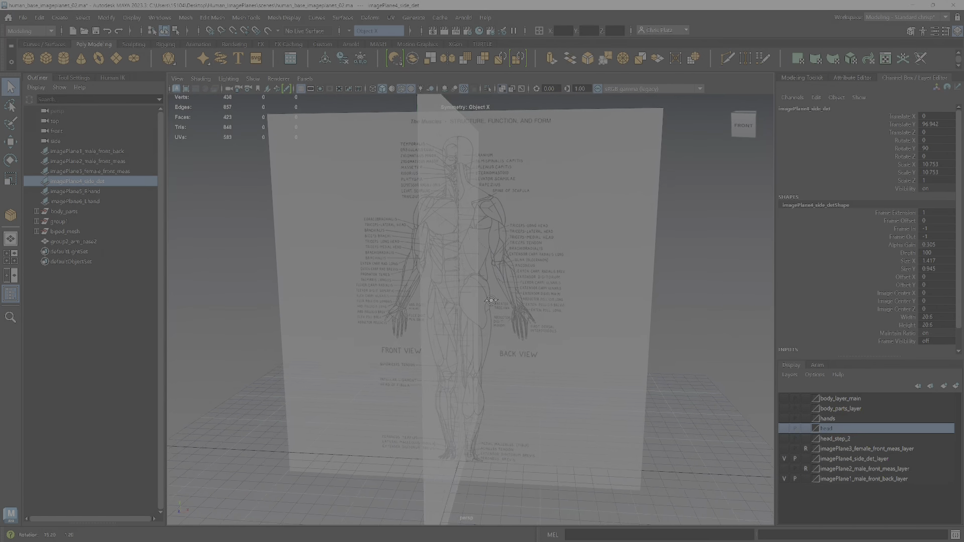
pyautogui.scroll(-6, 491, 301)
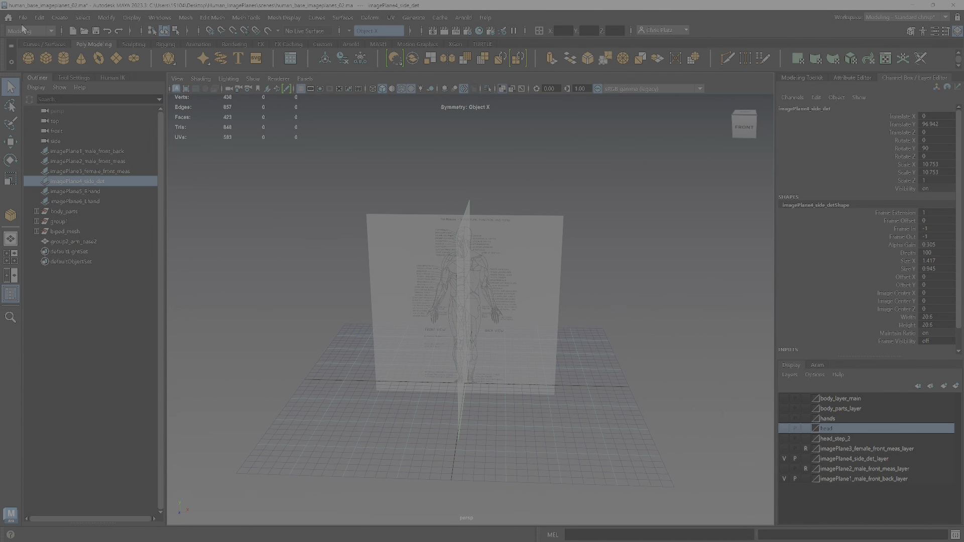
# Step: Import mybiped_01.fbx from the Desktop into the scene, sorting the files by date to find it
pyautogui.click(59, 18)
pyautogui.moveTo(24, 21)
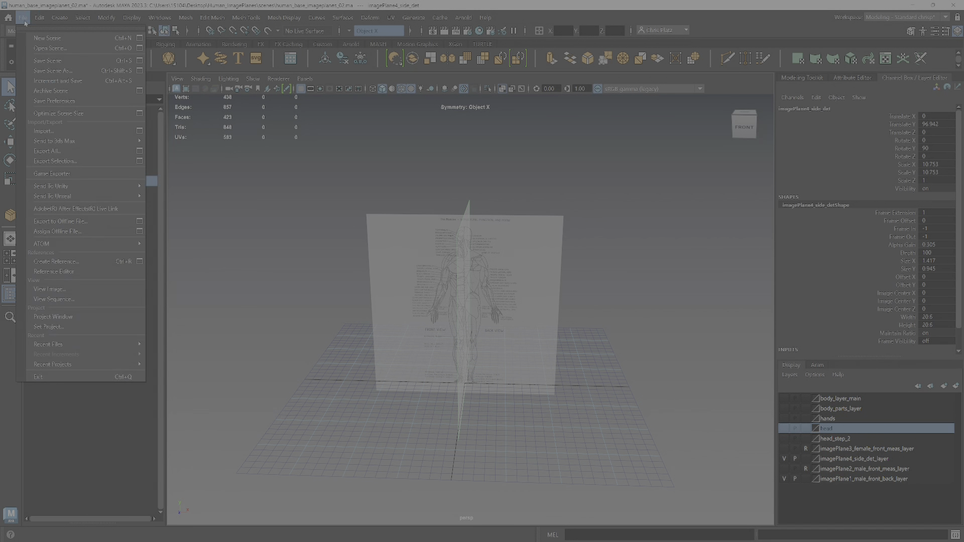
pyautogui.click(50, 131)
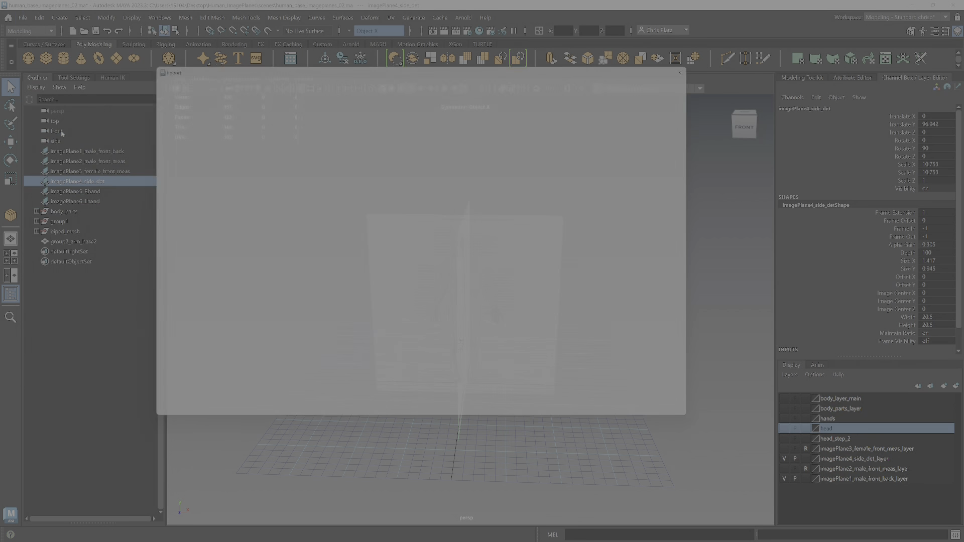
pyautogui.click(152, 111)
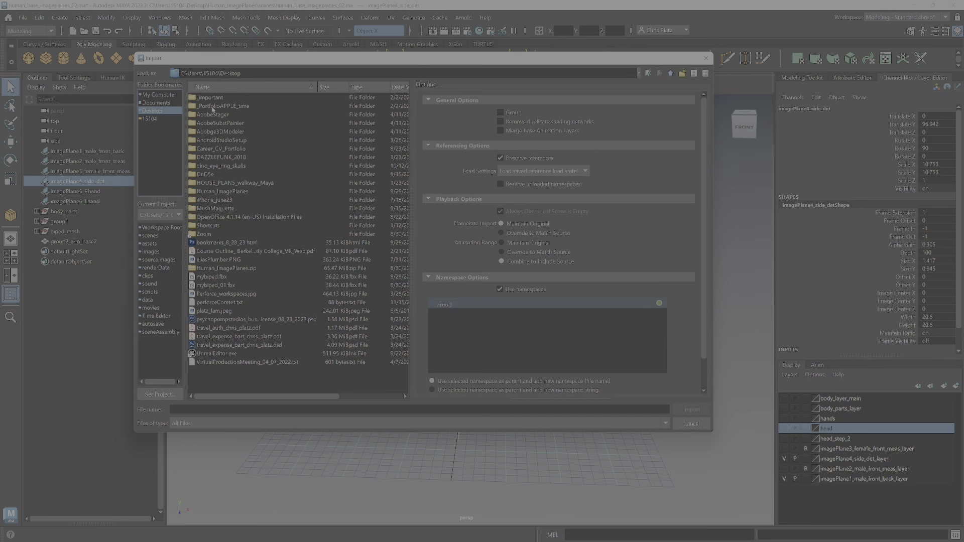
pyautogui.click(400, 88)
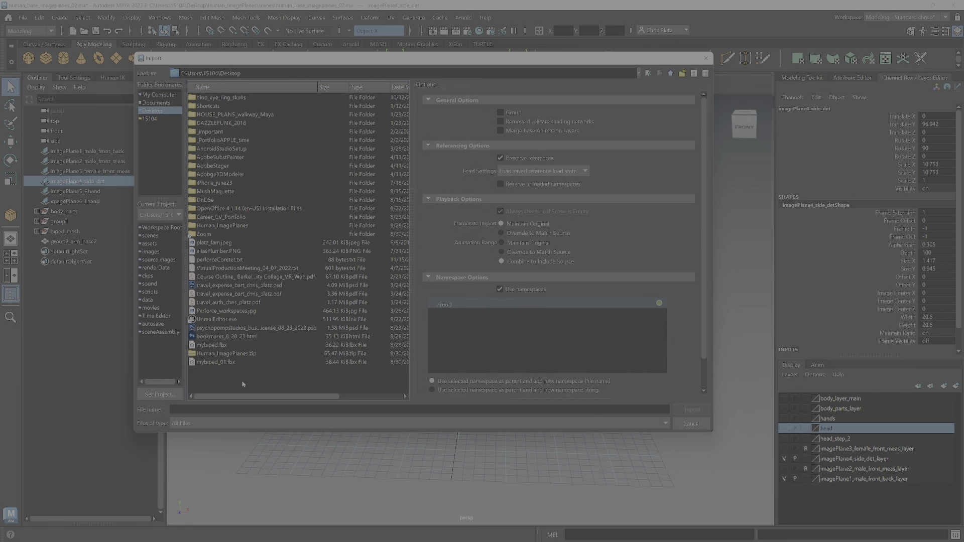
pyautogui.click(216, 362)
pyautogui.click(689, 409)
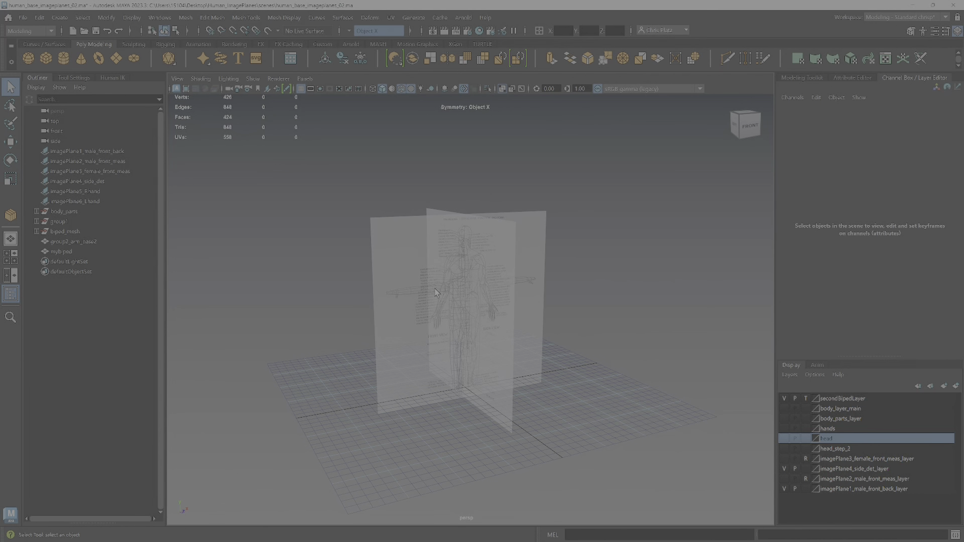
# Step: Hide every layer except secondBipedLayer, set that layer to normal display, and select the imported biped
pyautogui.click(435, 289)
pyautogui.scroll(4, 445, 303)
pyautogui.keyDown('alt'); pyautogui.moveTo(446, 303); pyautogui.dragTo(466, 323); pyautogui.keyUp('alt')
pyautogui.click(548, 428)
pyautogui.keyDown('alt'); pyautogui.moveTo(539, 436); pyautogui.dragTo(559, 445); pyautogui.keyUp('alt')
pyautogui.click(785, 409)
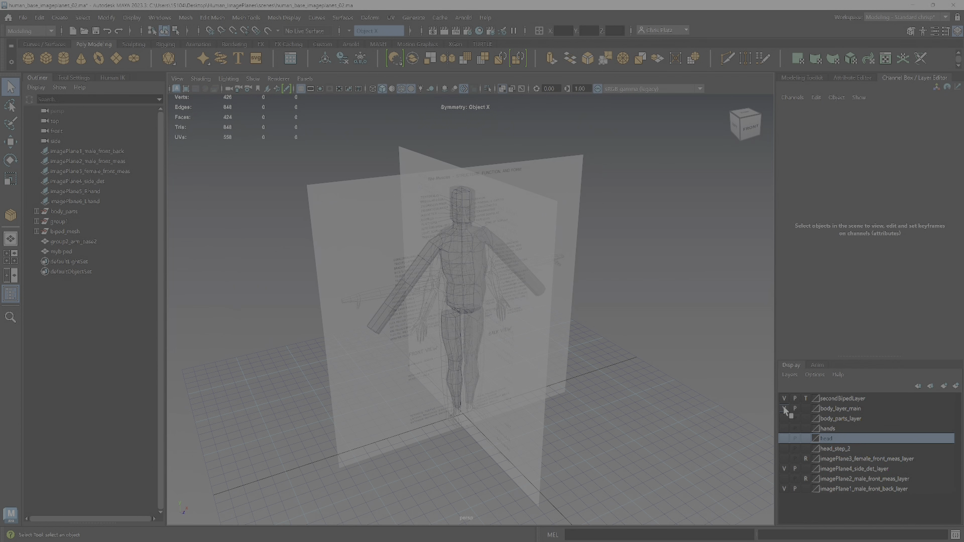
pyautogui.click(784, 409)
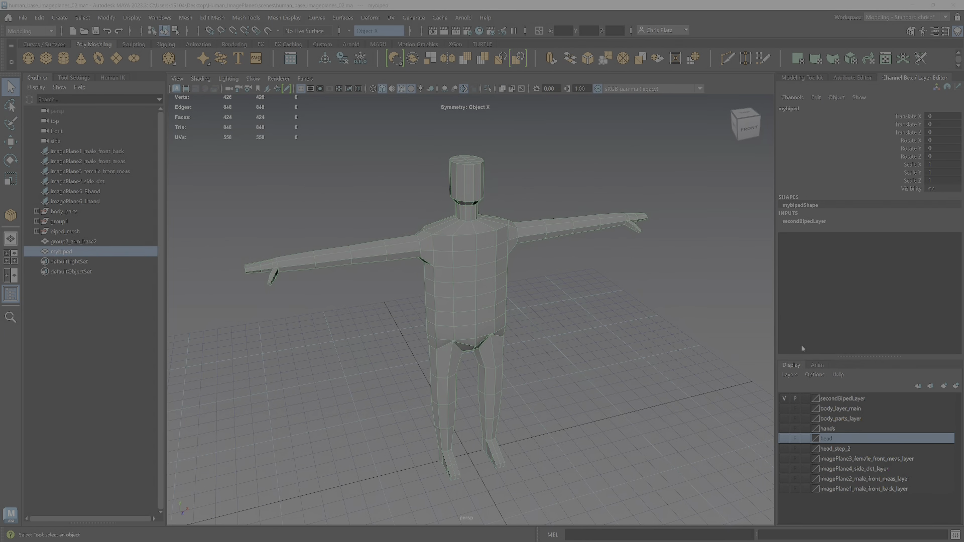
pyautogui.click(850, 401)
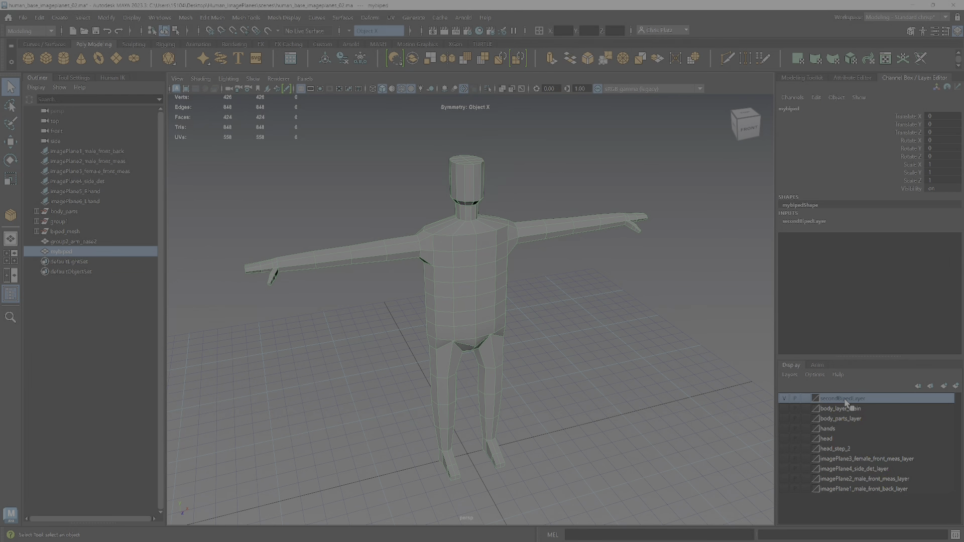
pyautogui.click(23, 18)
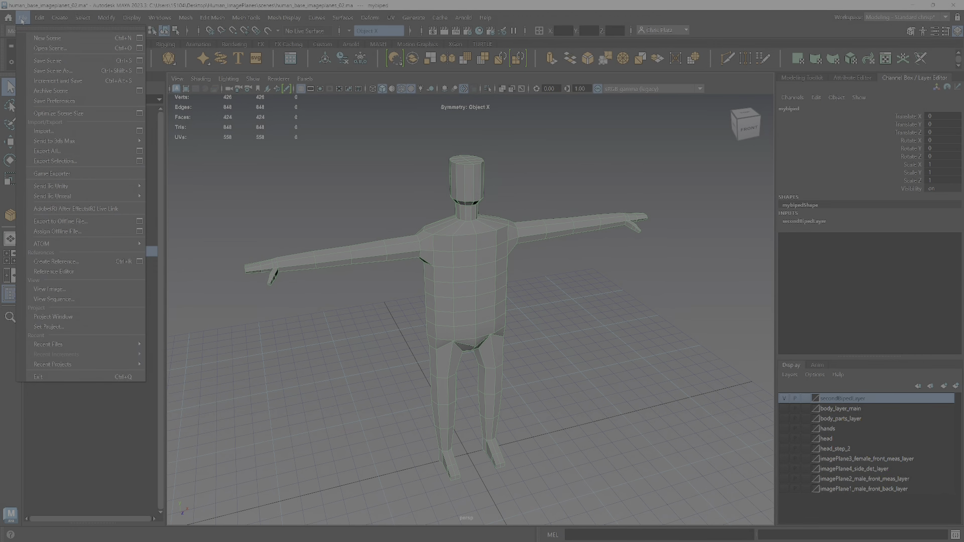
pyautogui.moveTo(64, 142)
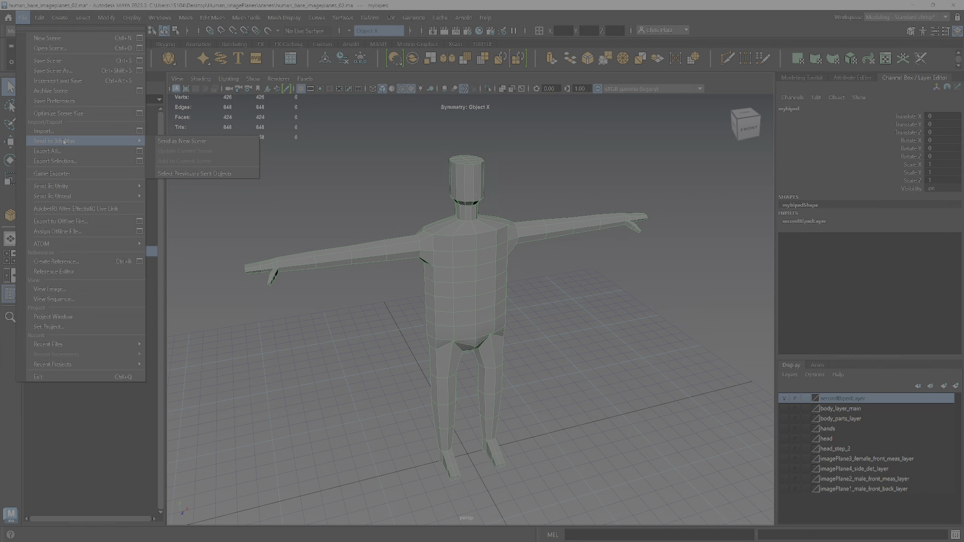
pyautogui.moveTo(80, 201)
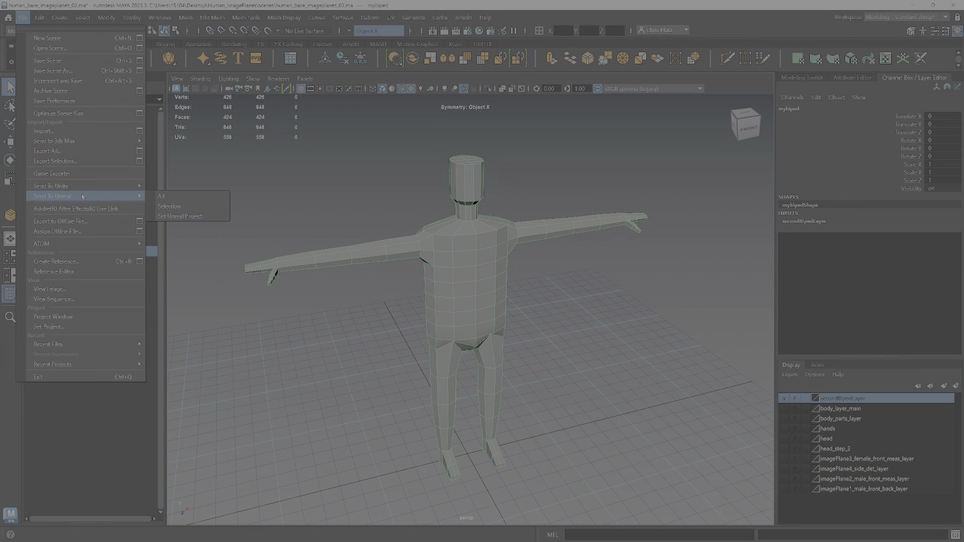
pyautogui.click(487, 316)
pyautogui.keyDown('alt'); pyautogui.moveTo(488, 317); pyautogui.dragTo(515, 343); pyautogui.keyUp('alt')
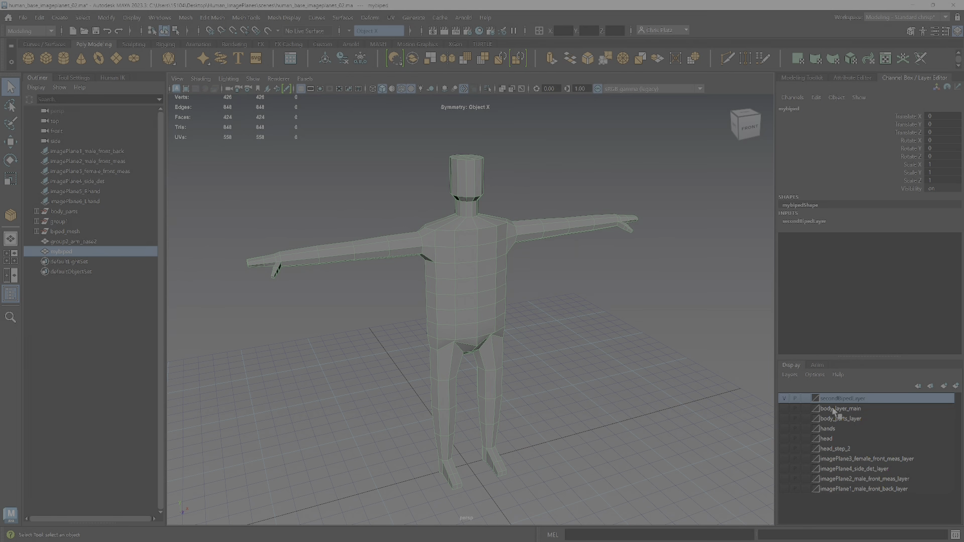
# Step: Show imagePlane1_male_front_back_layer behind the biped as the front reference
pyautogui.click(785, 488)
pyautogui.keyDown('alt'); pyautogui.moveTo(517, 343); pyautogui.dragTo(485, 385); pyautogui.keyUp('alt')
pyautogui.scroll(-3, 453, 258)
# Step: Create a polygon cylinder with radius 40 and height 160 as a height reference
pyautogui.click(60, 17)
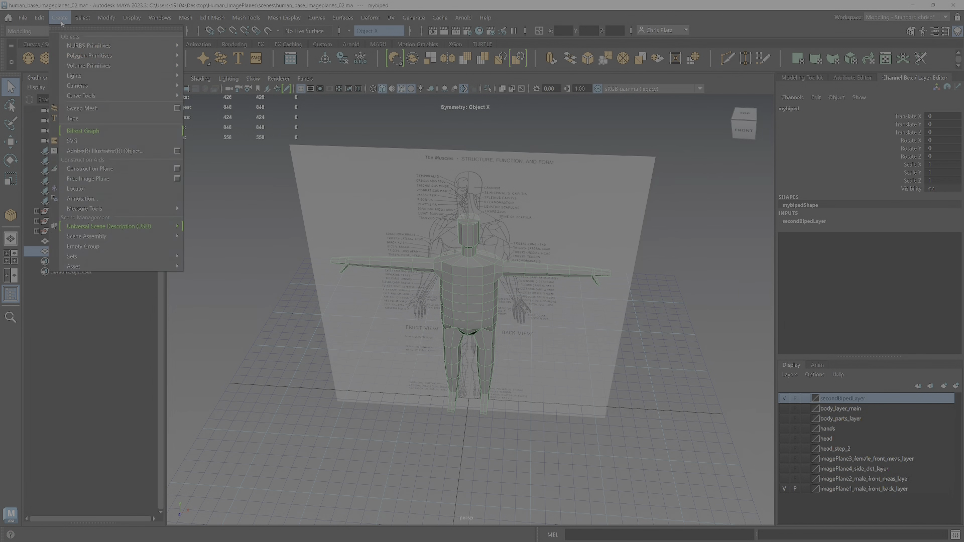
pyautogui.moveTo(121, 55)
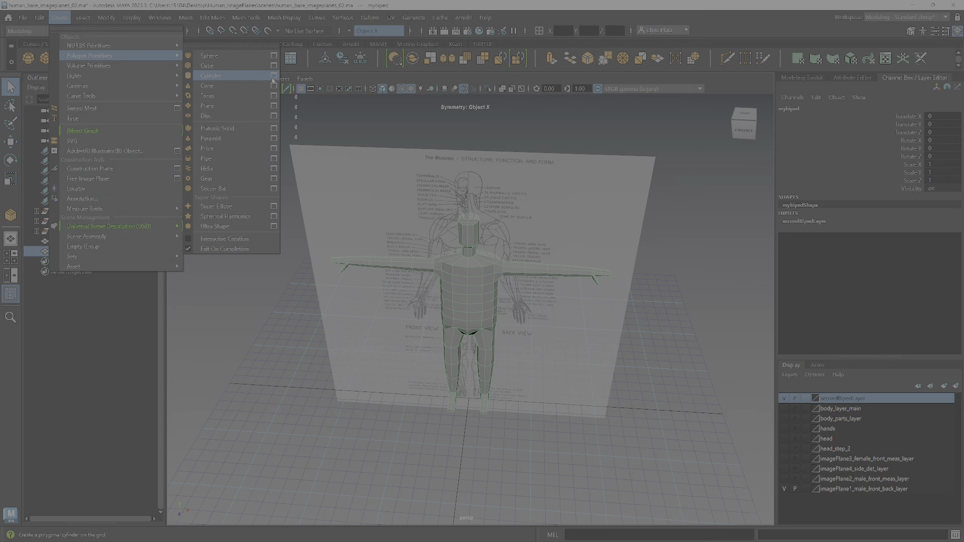
pyautogui.click(274, 75)
pyautogui.press('Tab')
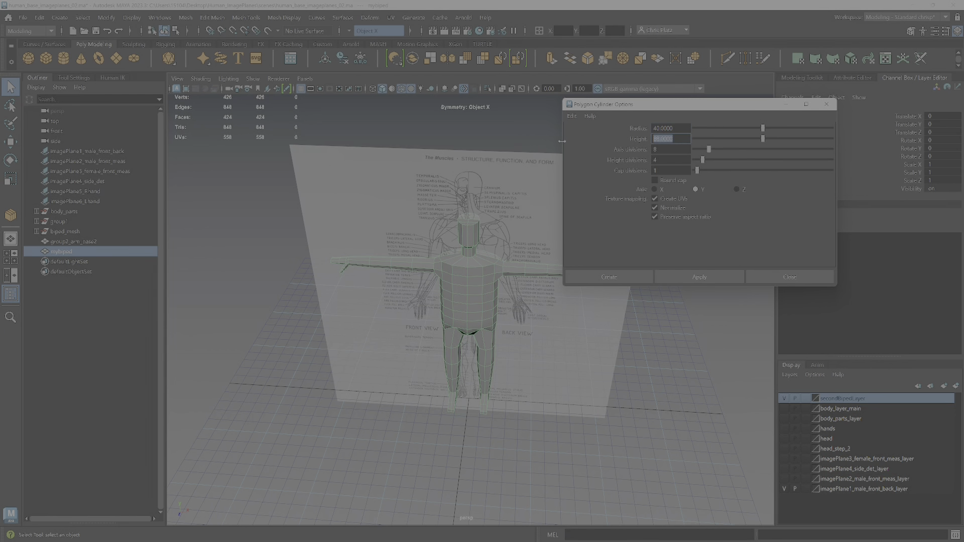
pyautogui.write('160')
pyautogui.press('Tab')
pyautogui.click(713, 282)
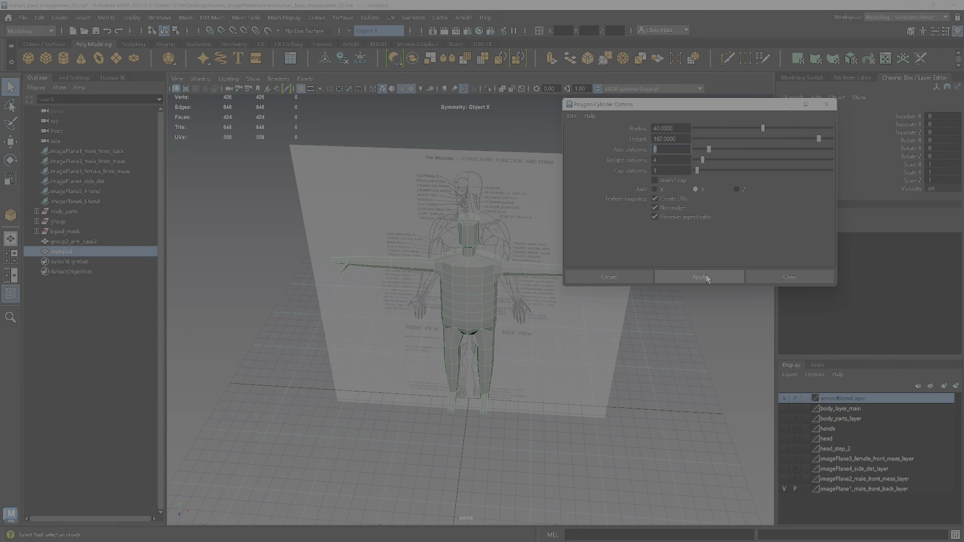
# Step: Raise the cylinder until it stands on the grid, compare it with the figures, and delete it
pyautogui.scroll(-2, 546, 372)
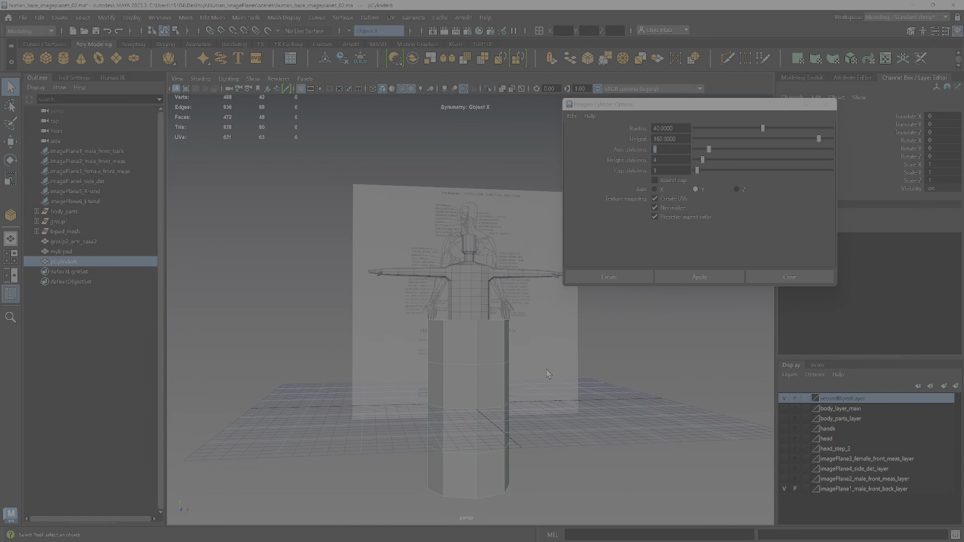
pyautogui.press('w')
pyautogui.moveTo(467, 361); pyautogui.dragTo(474, 278)
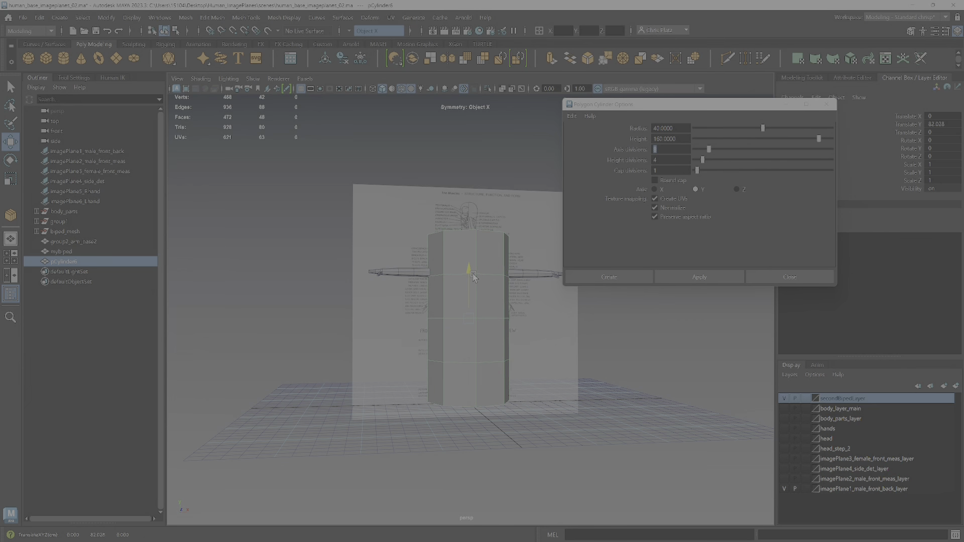
pyautogui.keyDown('alt'); pyautogui.moveTo(515, 321); pyautogui.dragTo(486, 319); pyautogui.keyUp('alt')
pyautogui.scroll(4, 492, 297)
pyautogui.keyDown('alt'); pyautogui.moveTo(492, 298); pyautogui.dragTo(437, 340, button='middle'); pyautogui.keyUp('alt')
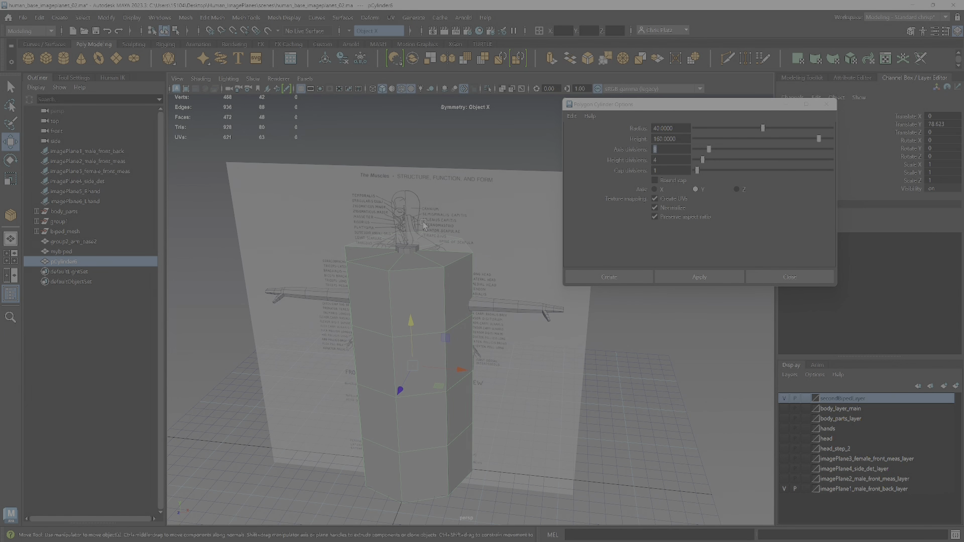
pyautogui.keyDown('alt'); pyautogui.moveTo(397, 248); pyautogui.dragTo(431, 215); pyautogui.keyUp('alt')
pyautogui.press('Delete')
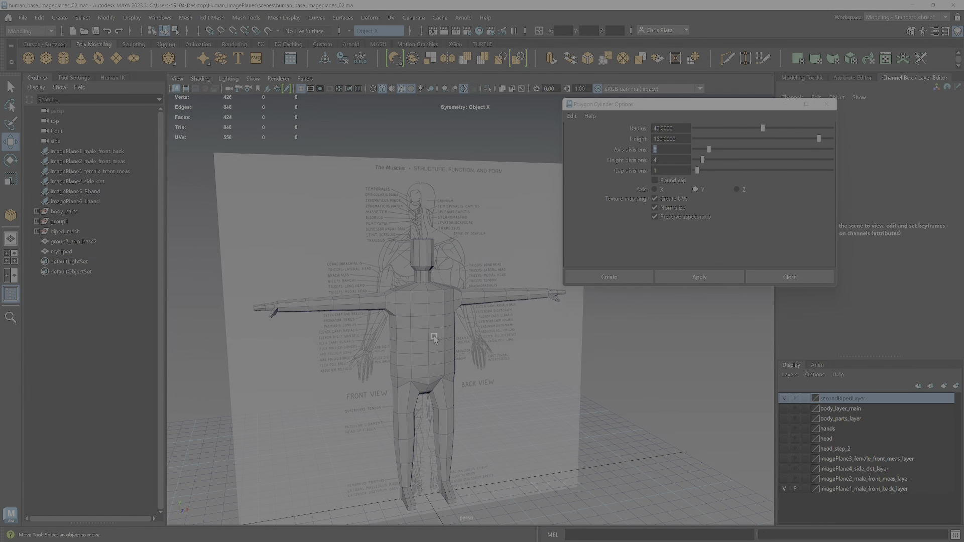
# Step: Scale the biped uniformly to about 1.21 against the front reference and close the cylinder options
pyautogui.click(435, 339)
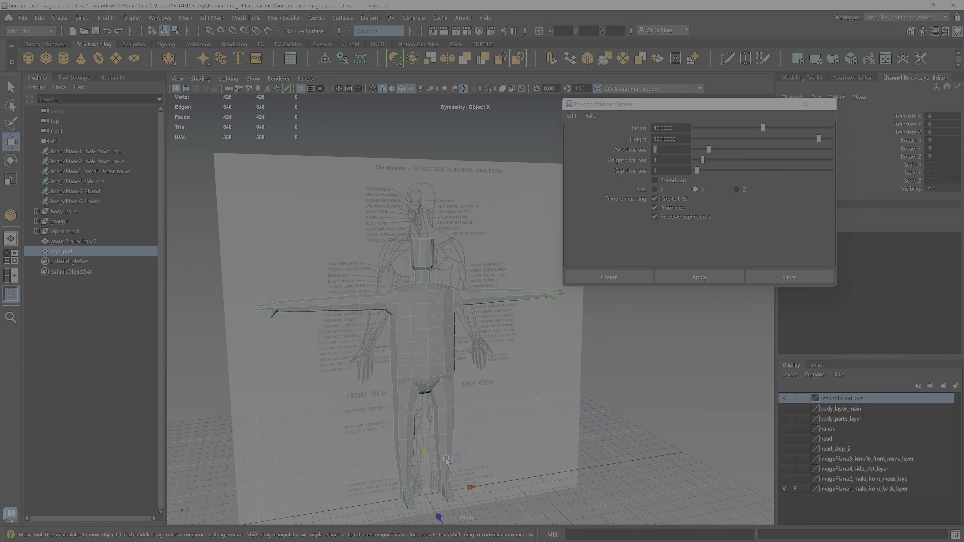
pyautogui.press('r')
pyautogui.moveTo(427, 499); pyautogui.dragTo(483, 465)
pyautogui.click(790, 276)
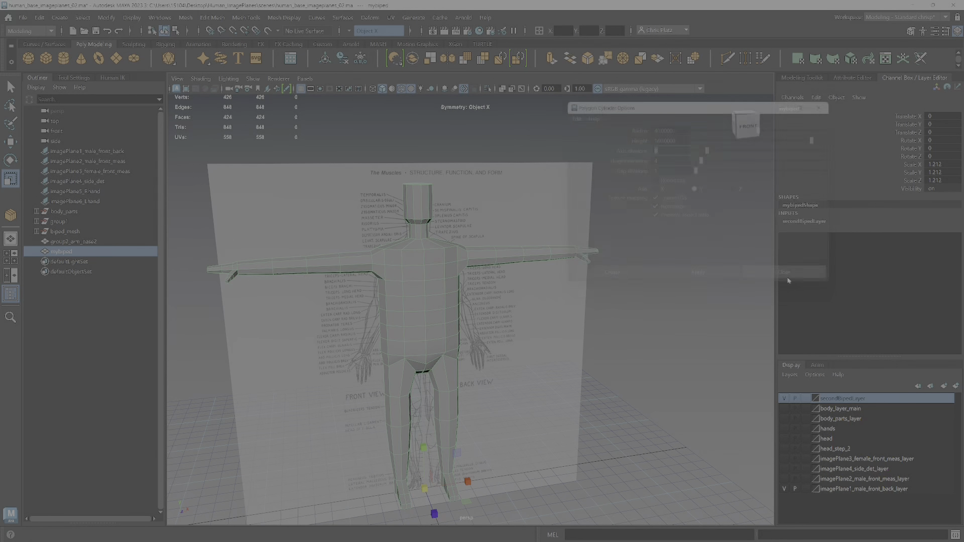
# Step: Turn on X-Ray display and check the biped's legs and feet against the reference image
pyautogui.click(504, 90)
pyautogui.moveTo(427, 235)
pyautogui.keyDown('alt'); pyautogui.mouseDown()
pyautogui.moveTo(456, 243)
pyautogui.moveTo(439, 236)
pyautogui.mouseUp(); pyautogui.keyUp('alt')
pyautogui.scroll(3, 432, 339)
pyautogui.keyDown('alt'); pyautogui.moveTo(432, 340); pyautogui.dragTo(502, 148, button='middle'); pyautogui.keyUp('alt')
pyautogui.scroll(-3, 514, 151)
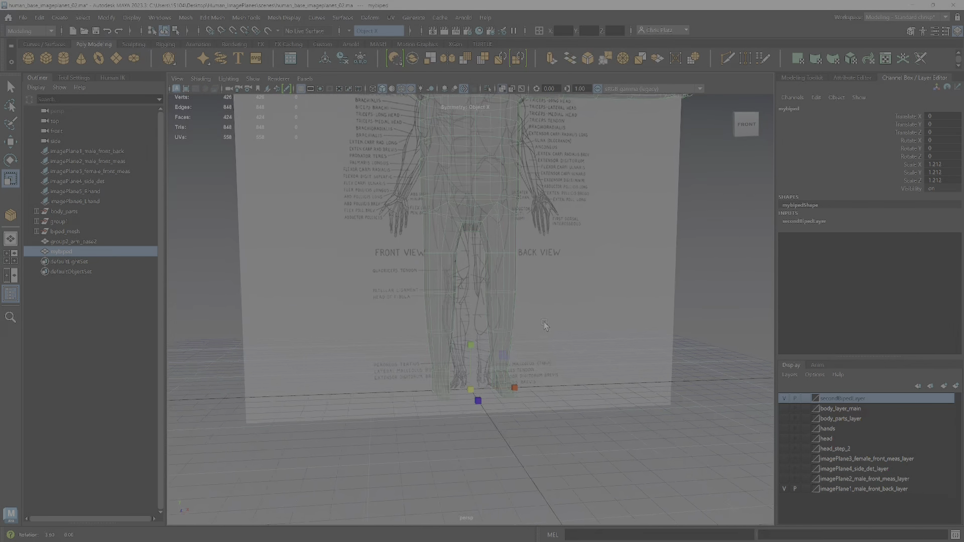
pyautogui.keyDown('alt'); pyautogui.moveTo(544, 325); pyautogui.dragTo(524, 379, button='middle'); pyautogui.keyUp('alt')
# Step: Rescale the biped uniformly to about 1.197 so its height matches the anatomy figure
pyautogui.keyDown('alt'); pyautogui.moveTo(467, 397); pyautogui.dragTo(539, 363); pyautogui.keyUp('alt')
pyautogui.scroll(-3, 542, 330)
pyautogui.keyDown('alt'); pyautogui.moveTo(542, 330); pyautogui.dragTo(530, 372, button='middle'); pyautogui.keyUp('alt')
pyautogui.keyDown('alt'); pyautogui.moveTo(529, 372); pyautogui.dragTo(502, 361); pyautogui.keyUp('alt')
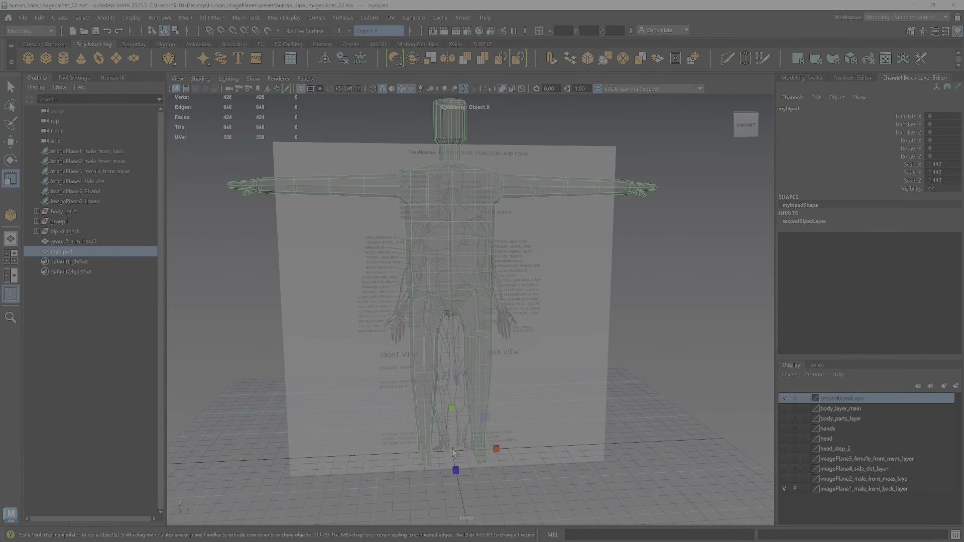
pyautogui.moveTo(453, 452); pyautogui.dragTo(384, 466)
pyautogui.scroll(3, 459, 341)
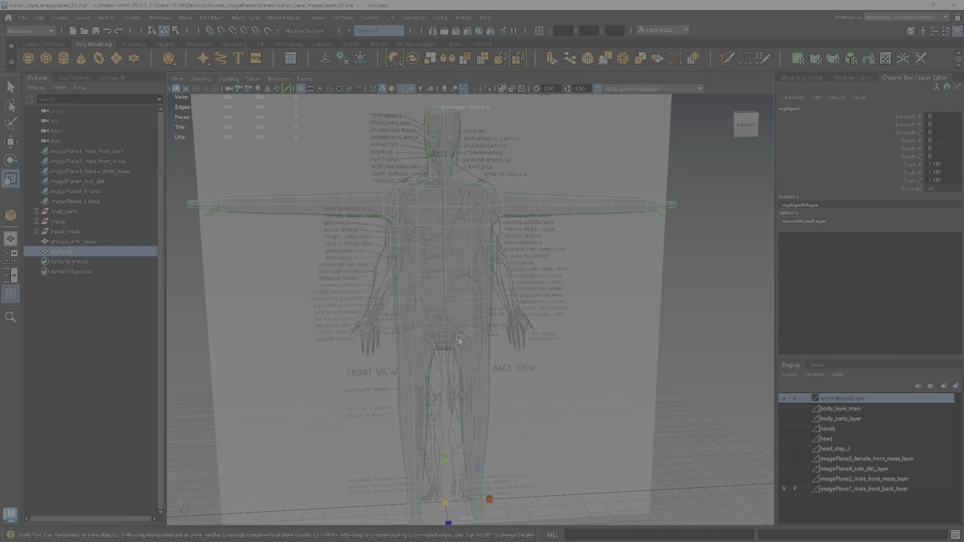
# Step: Examine how the biped's torso, hips and limbs line up with the front anatomy reference
pyautogui.scroll(-4, 459, 341)
pyautogui.keyDown('alt'); pyautogui.moveTo(442, 344); pyautogui.dragTo(425, 322); pyautogui.keyUp('alt')
pyautogui.scroll(5, 423, 359)
pyautogui.scroll(-3, 429, 311)
pyautogui.scroll(5, 437, 282)
pyautogui.scroll(1, 435, 282)
pyautogui.keyDown('alt'); pyautogui.moveTo(416, 279); pyautogui.dragTo(478, 302); pyautogui.keyUp('alt')
pyautogui.scroll(-3, 457, 291)
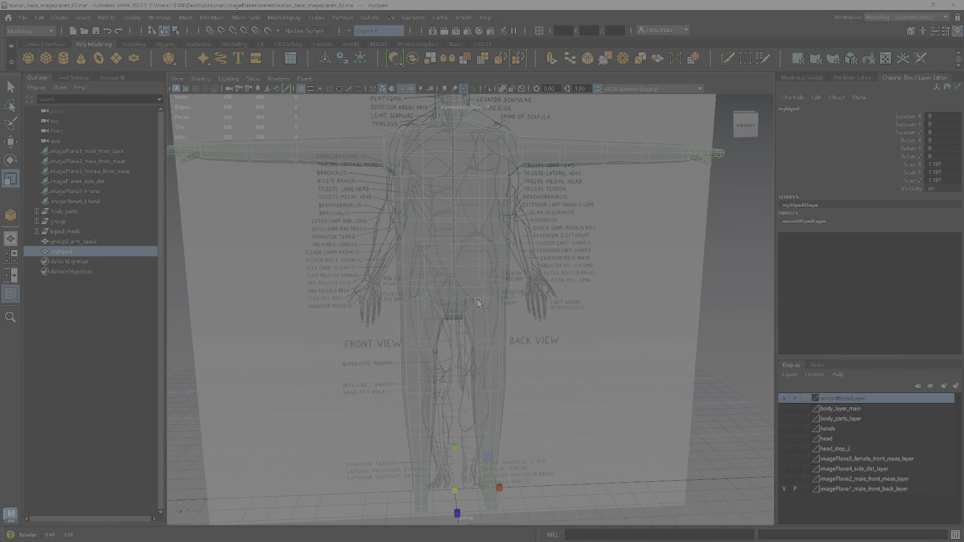
pyautogui.scroll(-2, 474, 299)
pyautogui.keyDown('alt'); pyautogui.moveTo(473, 295); pyautogui.dragTo(485, 304, button='middle'); pyautogui.keyUp('alt')
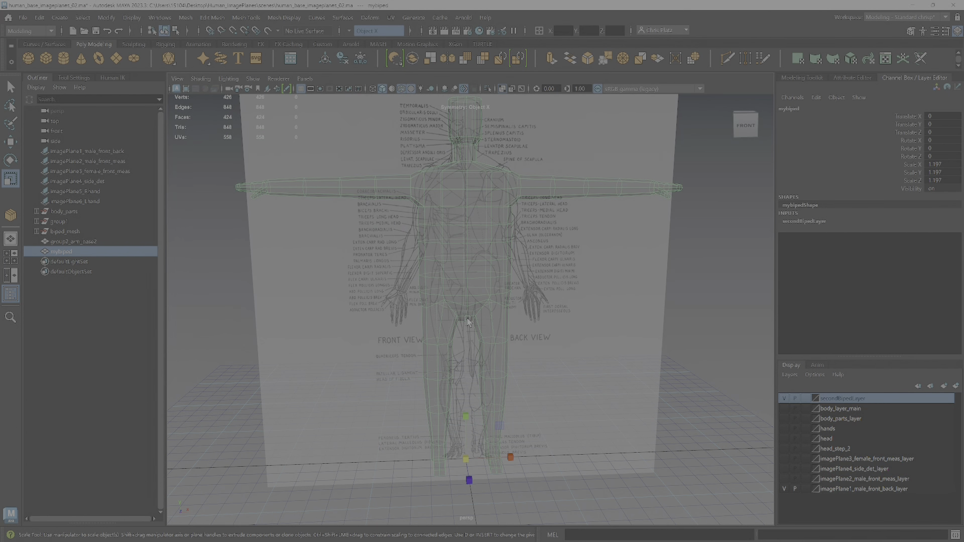
# Step: Select the biped's vertices around the hips and crotch and activate the Move tool
pyautogui.keyDown('alt'); pyautogui.moveTo(470, 333); pyautogui.dragTo(450, 270); pyautogui.keyUp('alt')
pyautogui.scroll(4, 469, 322)
pyautogui.moveTo(450, 286); pyautogui.dragTo(423, 284, button='right')
pyautogui.keyDown('alt'); pyautogui.moveTo(423, 284); pyautogui.dragTo(428, 288); pyautogui.keyUp('alt')
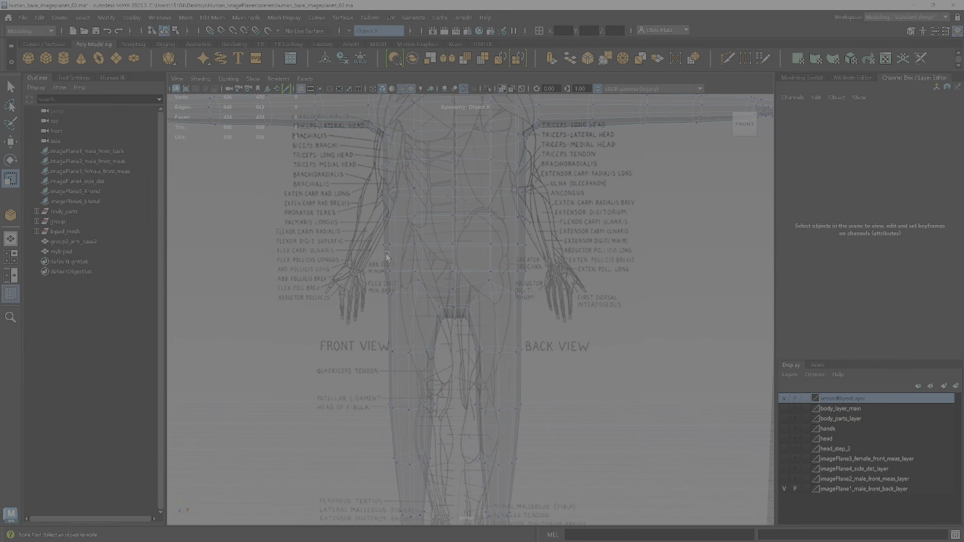
pyautogui.moveTo(543, 314); pyautogui.dragTo(544, 313)
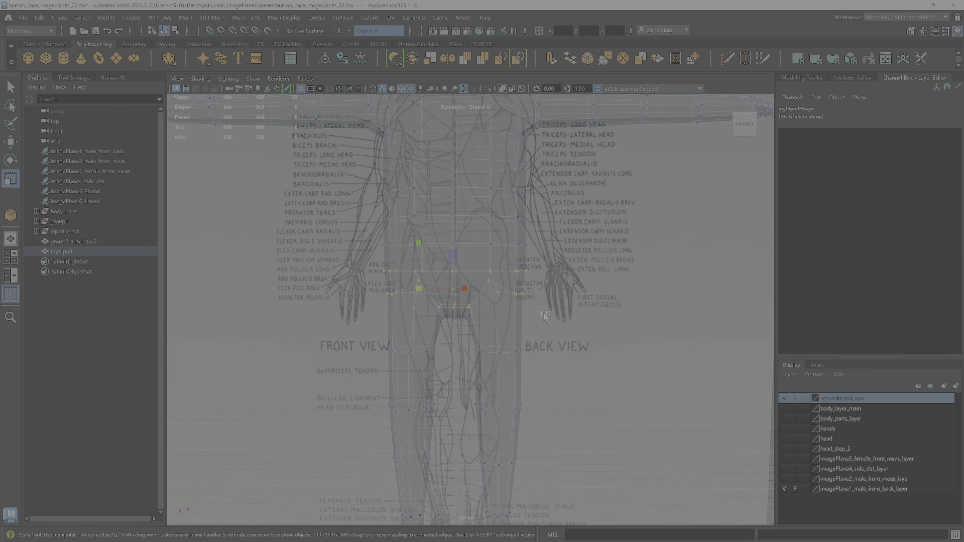
pyautogui.press('w')
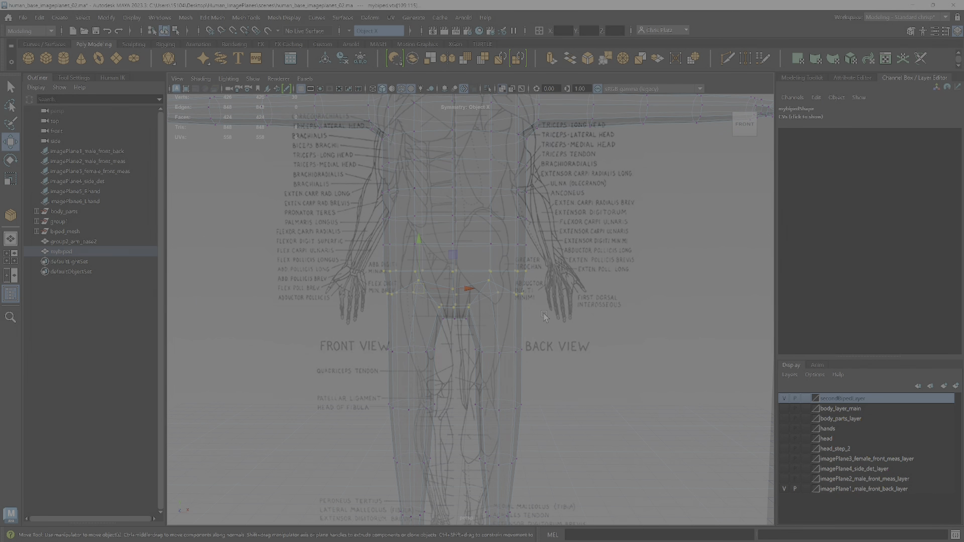
# Step: Turn symmetry off in the Move tool's symmetry settings and restore it to Object X
pyautogui.click(80, 79)
pyautogui.click(42, 303)
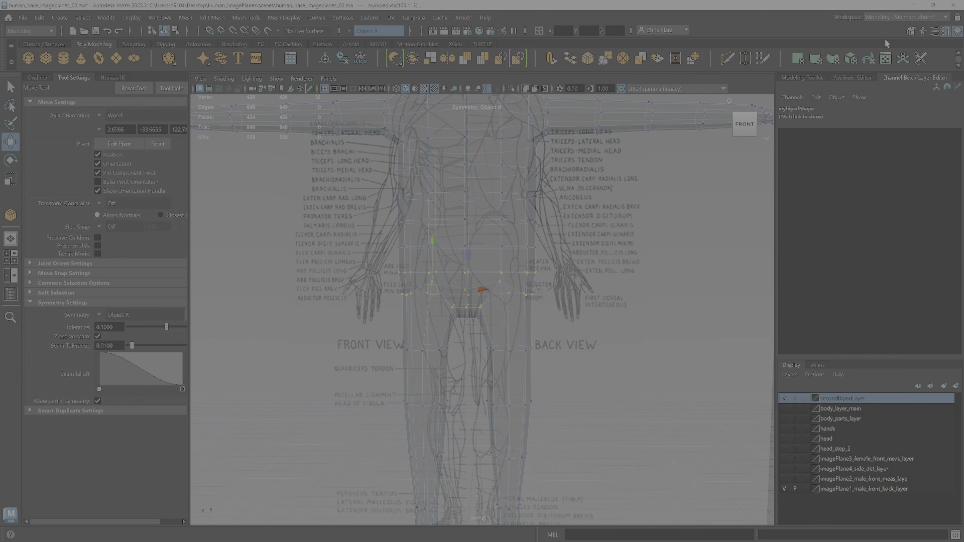
pyautogui.click(910, 32)
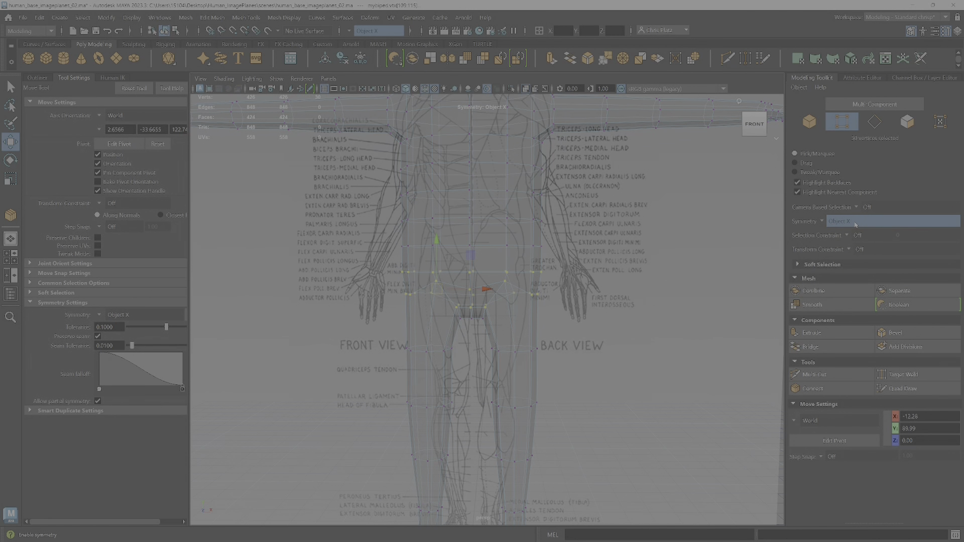
pyautogui.click(102, 317)
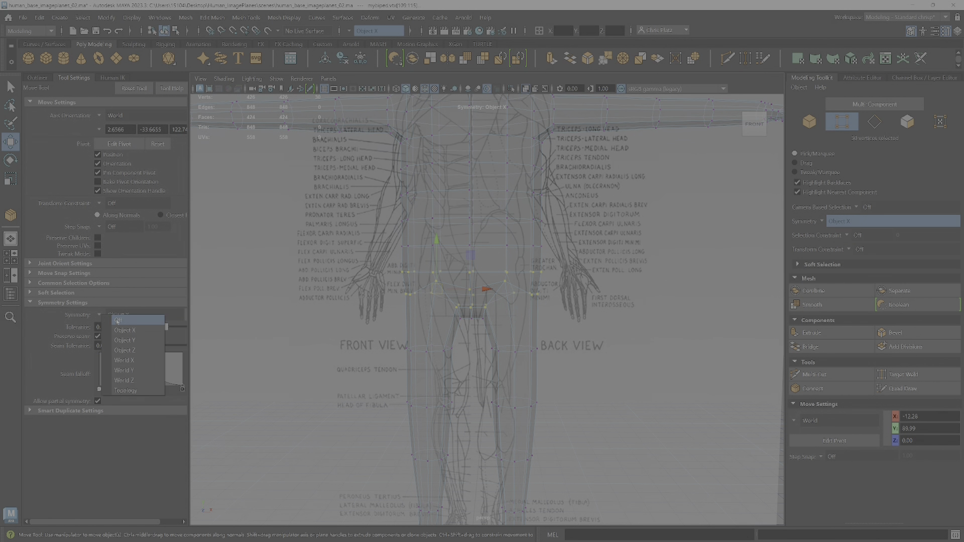
pyautogui.click(113, 325)
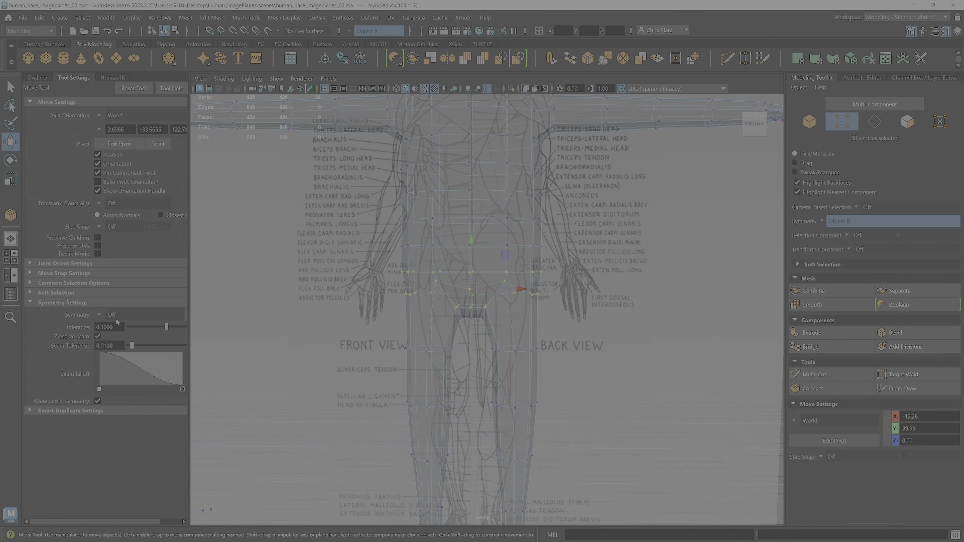
pyautogui.click(832, 226)
pyautogui.click(833, 227)
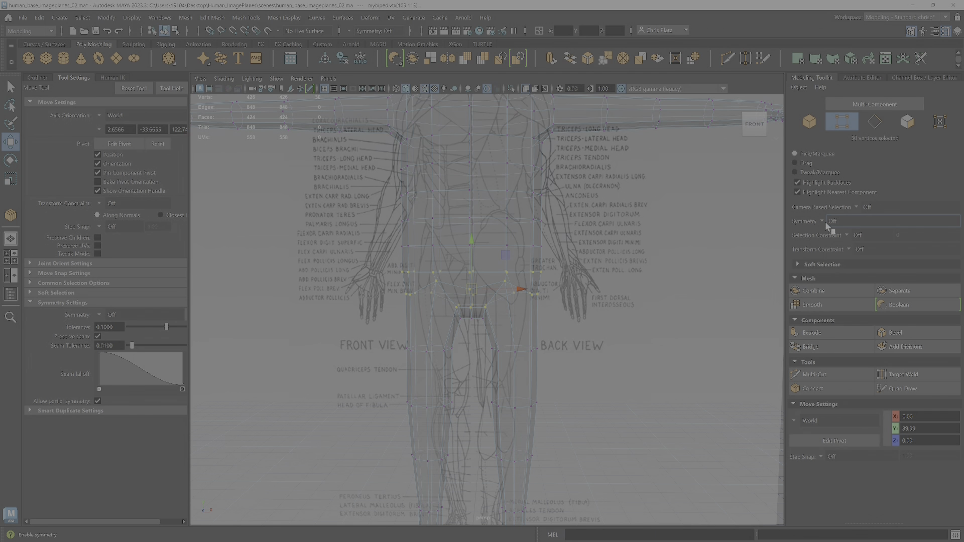
pyautogui.click(833, 227)
pyautogui.click(846, 238)
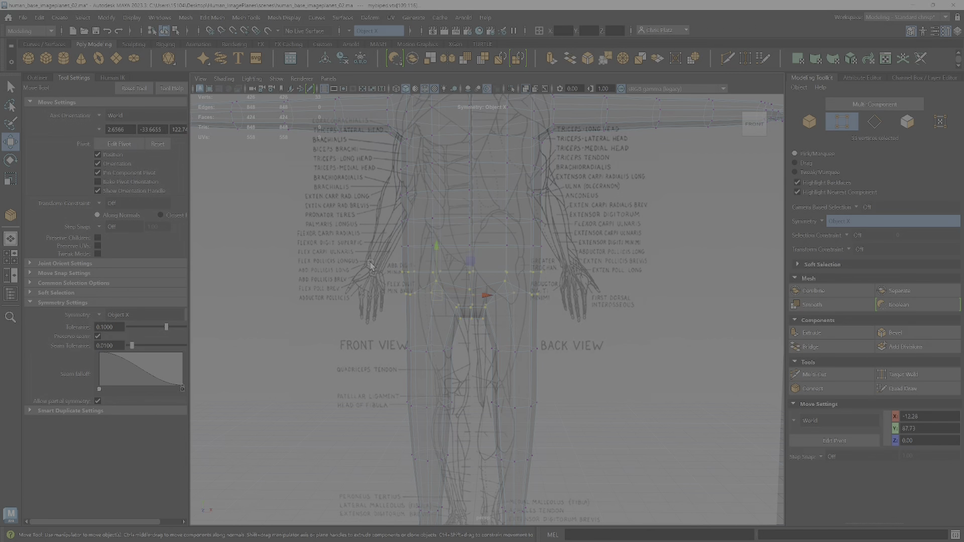
# Step: Add the vertex row above the hips to the selection and turn off X-Ray display
pyautogui.keyDown('shift'); pyautogui.moveTo(385, 236); pyautogui.dragTo(561, 269); pyautogui.keyUp('shift')
pyautogui.scroll(-5, 562, 271)
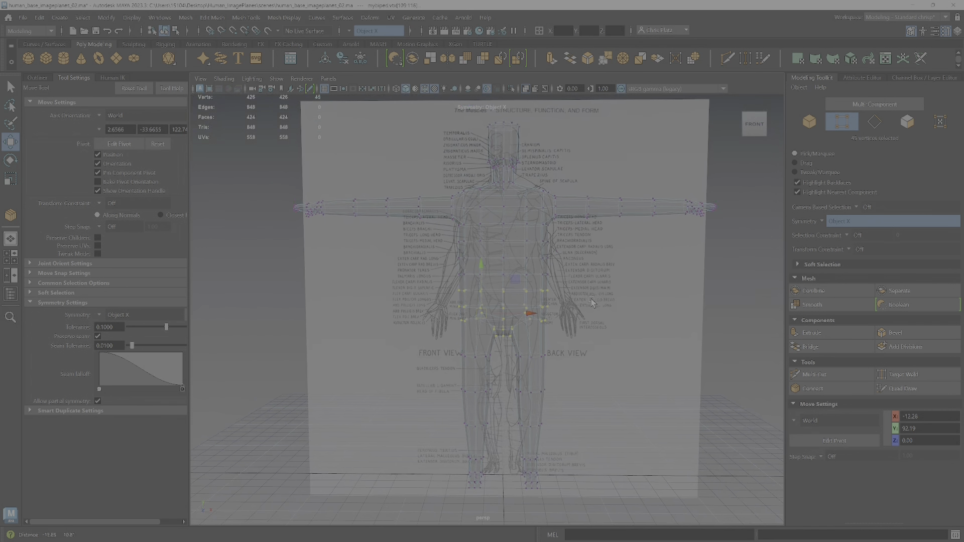
pyautogui.keyDown('alt'); pyautogui.moveTo(507, 295); pyautogui.dragTo(487, 298); pyautogui.keyUp('alt')
pyautogui.scroll(5, 535, 294)
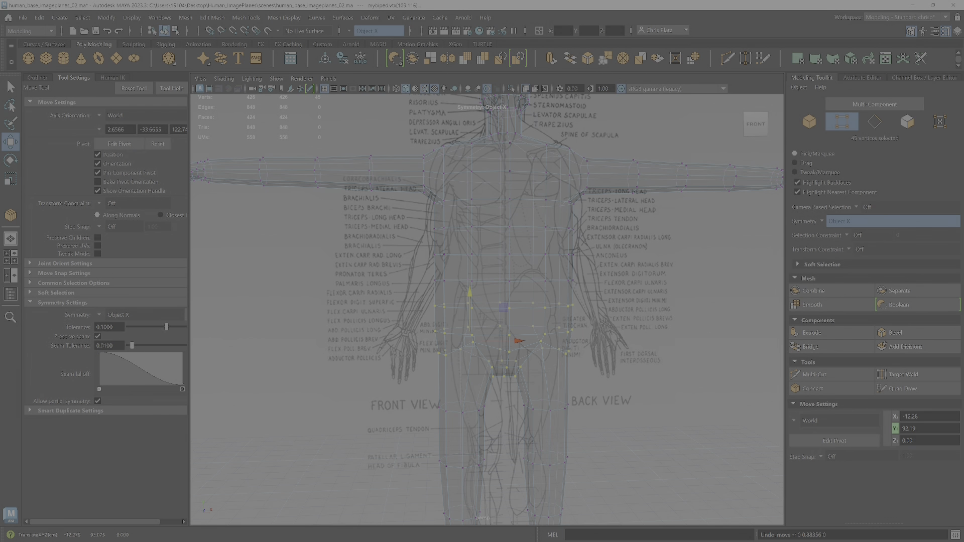
pyautogui.moveTo(538, 337)
pyautogui.keyDown('alt'); pyautogui.mouseDown()
pyautogui.moveTo(620, 358)
pyautogui.moveTo(538, 339)
pyautogui.moveTo(542, 333)
pyautogui.mouseUp(); pyautogui.keyUp('alt')
pyautogui.click(526, 89)
pyautogui.keyDown('alt'); pyautogui.moveTo(525, 217); pyautogui.dragTo(507, 341); pyautogui.keyUp('alt')
# Step: Try to move the selected hip and crotch vertices upward to shorten the torso
pyautogui.moveTo(467, 285); pyautogui.dragTo(506, 273)
pyautogui.scroll(-3, 527, 234)
pyautogui.hotkey('ctrl', 'z')
pyautogui.scroll(2, 499, 277)
pyautogui.keyDown('alt'); pyautogui.moveTo(494, 285); pyautogui.dragTo(486, 319, button='middle'); pyautogui.keyUp('alt')
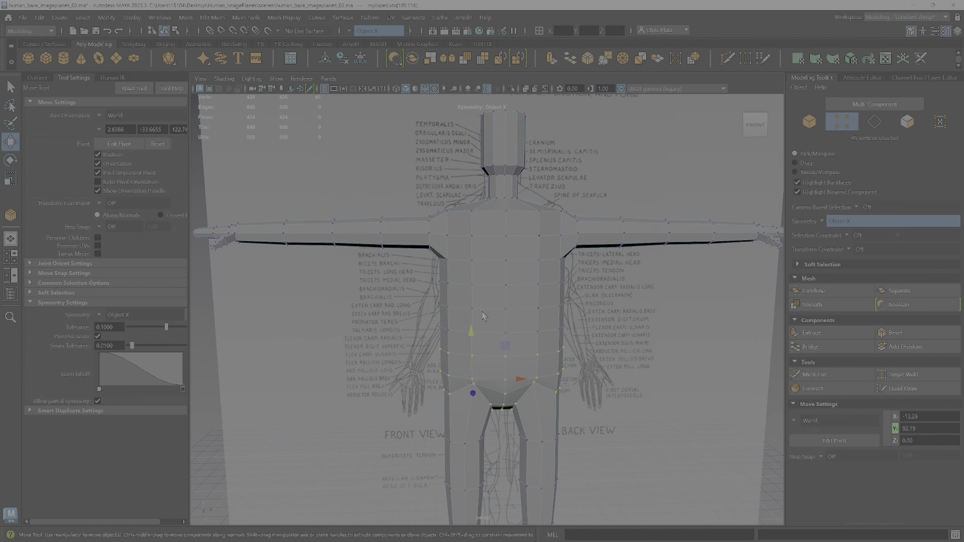
# Step: Delete the horizontal edge loop around the biped's waist together with its vertices
pyautogui.keyDown('alt'); pyautogui.moveTo(485, 316); pyautogui.dragTo(489, 313); pyautogui.keyUp('alt')
pyautogui.moveTo(488, 262); pyautogui.dragTo(485, 234, button='right')
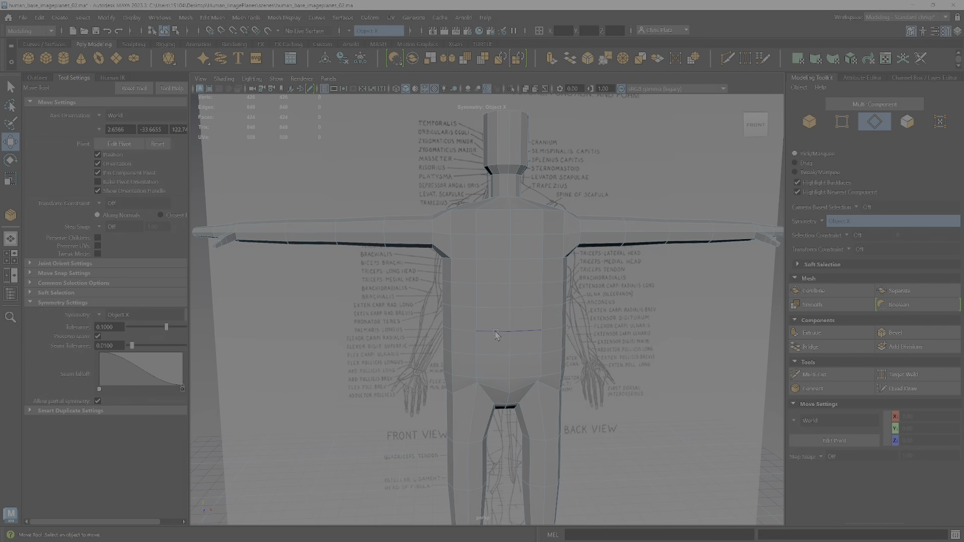
pyautogui.doubleClick(496, 332)
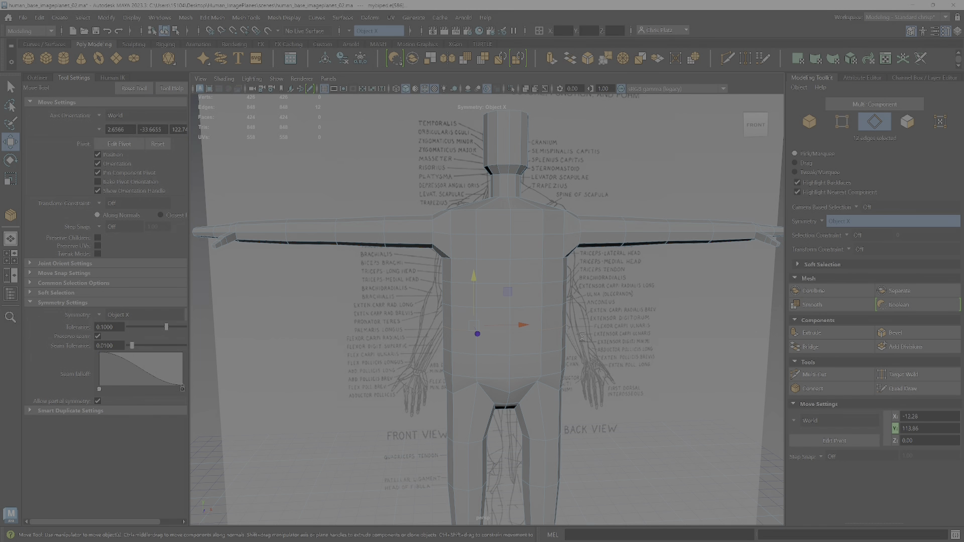
pyautogui.hotkey('ctrl', 'Delete')
pyautogui.moveTo(588, 364)
pyautogui.keyDown('alt'); pyautogui.mouseDown()
pyautogui.moveTo(605, 342)
pyautogui.moveTo(595, 346)
pyautogui.mouseUp(); pyautogui.keyUp('alt')
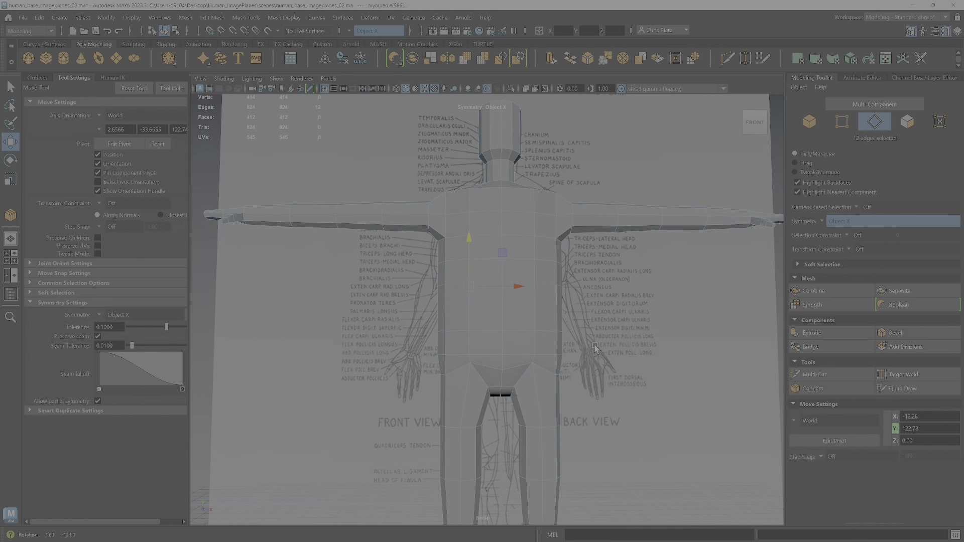
# Step: Reselect the hip and crotch vertices and compare them with the anatomy reference through X-Ray display
pyautogui.keyDown('alt'); pyautogui.moveTo(481, 354); pyautogui.dragTo(483, 360); pyautogui.keyUp('alt')
pyautogui.moveTo(472, 351); pyautogui.dragTo(433, 311, button='right')
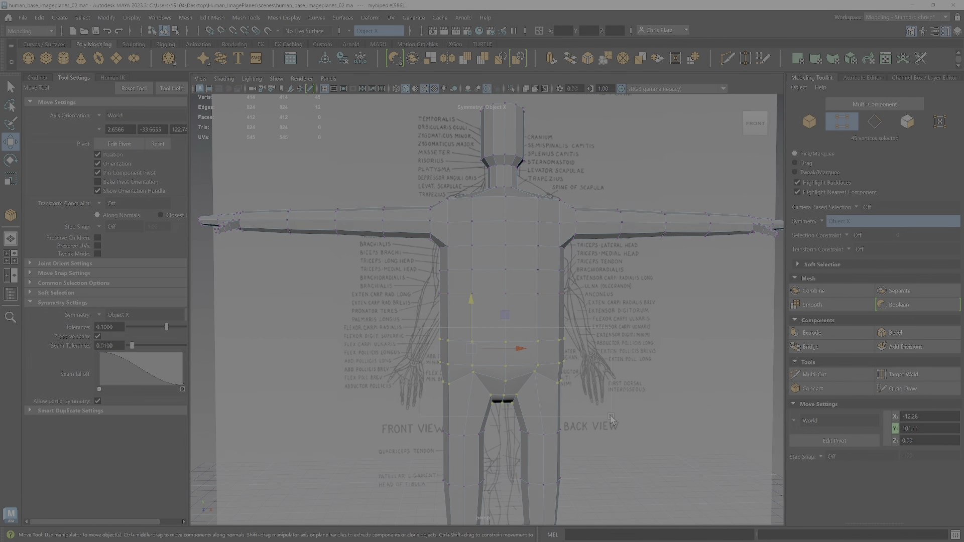
pyautogui.keyDown('alt'); pyautogui.moveTo(613, 419); pyautogui.dragTo(401, 384); pyautogui.keyUp('alt')
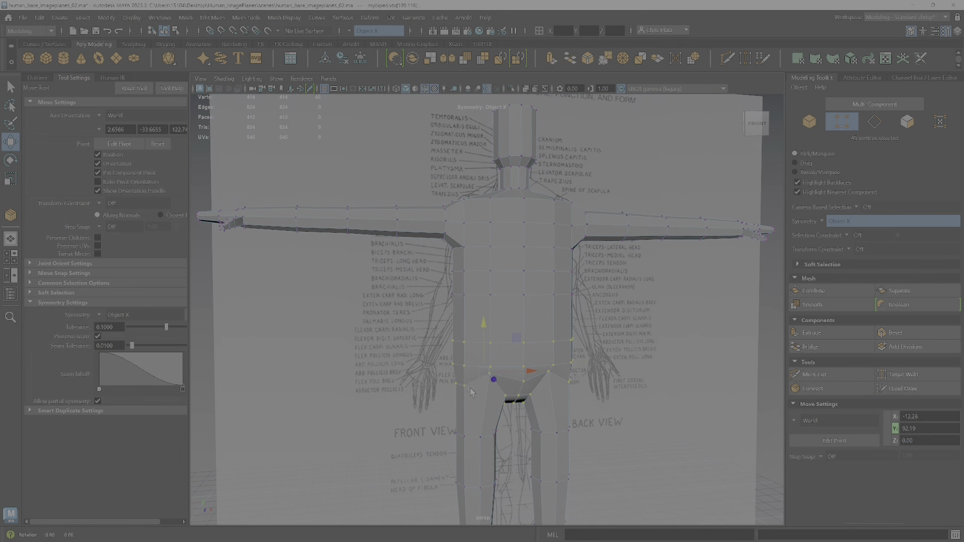
pyautogui.keyDown('alt'); pyautogui.moveTo(432, 377); pyautogui.dragTo(517, 379, button='right'); pyautogui.keyUp('alt')
pyautogui.keyDown('alt'); pyautogui.moveTo(517, 379); pyautogui.dragTo(472, 332, button='middle'); pyautogui.keyUp('alt')
pyautogui.click(526, 89)
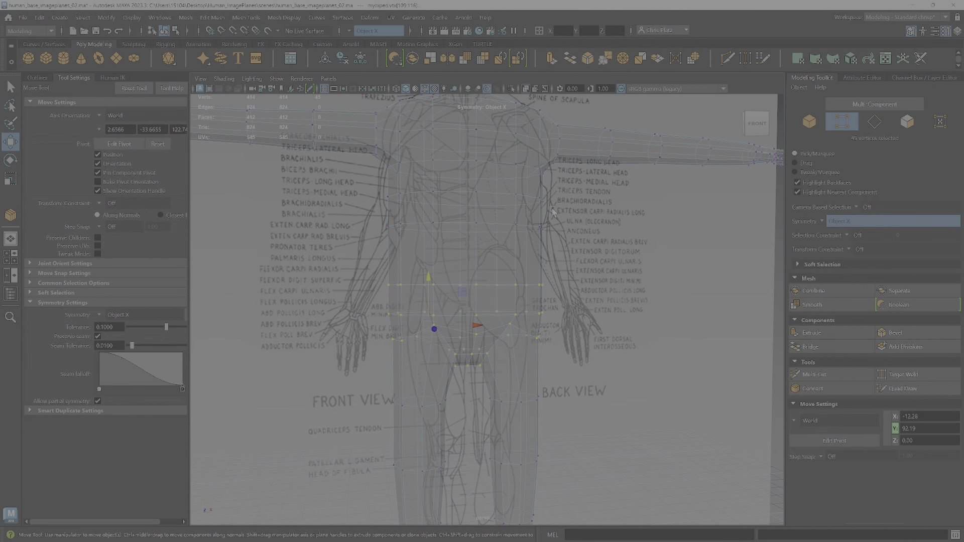
pyautogui.click(526, 89)
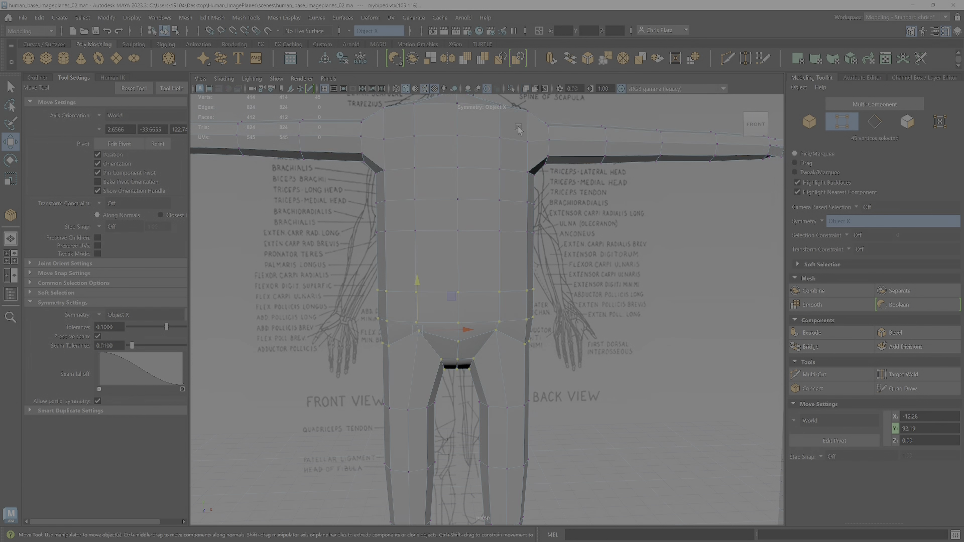
# Step: Try to raise the hip and crotch vertices toward the remaining waist edge loops
pyautogui.keyDown('alt'); pyautogui.moveTo(469, 311); pyautogui.dragTo(493, 310); pyautogui.keyUp('alt')
pyautogui.click(230, 79)
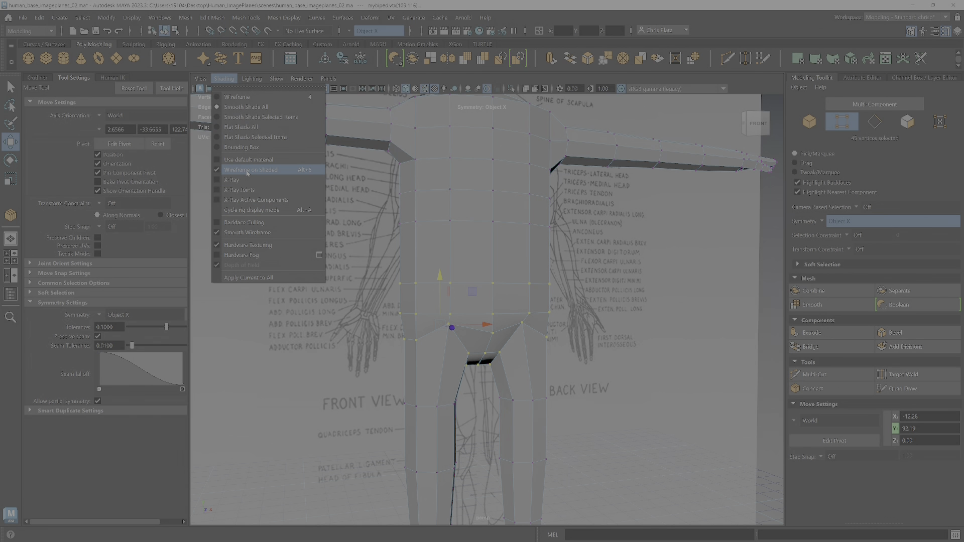
pyautogui.click(440, 268)
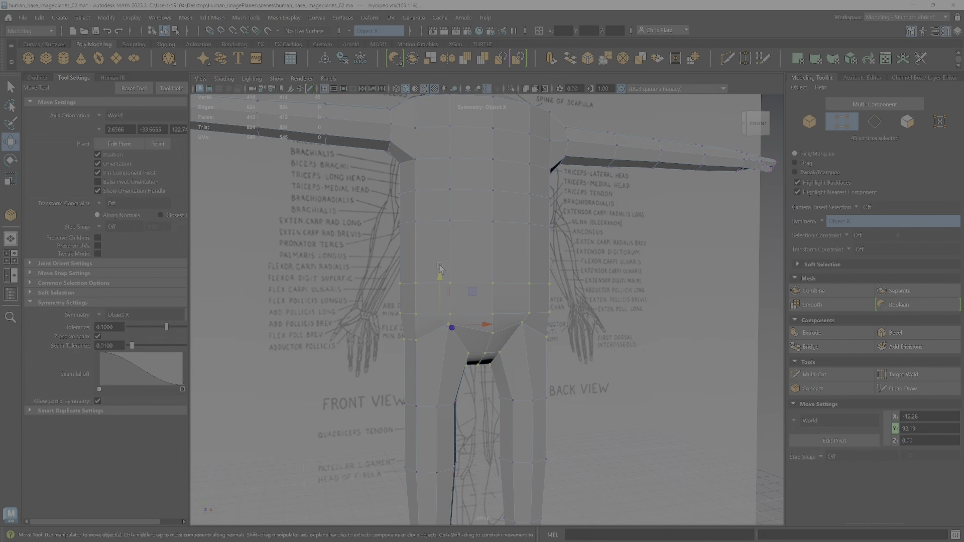
pyautogui.moveTo(441, 277); pyautogui.dragTo(436, 219)
pyautogui.press('a')
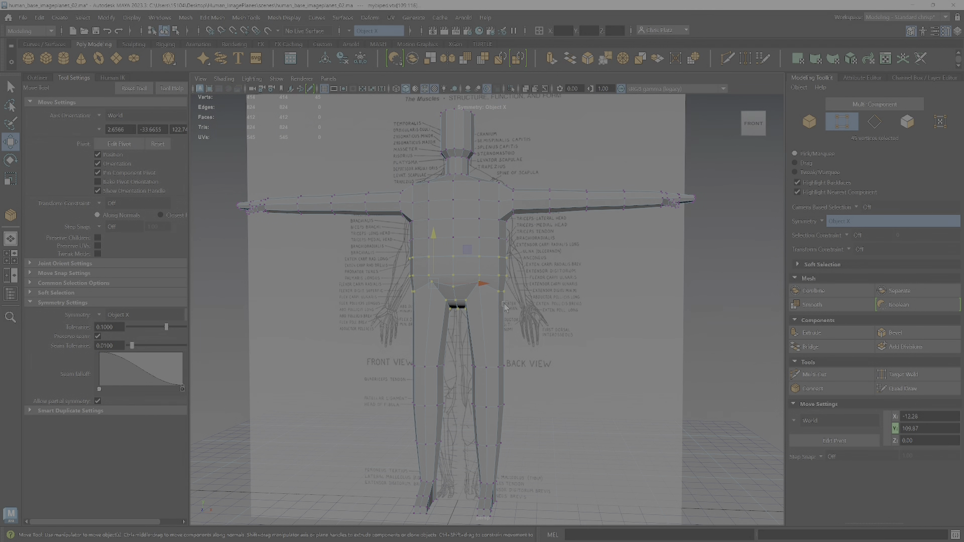
pyautogui.keyDown('alt'); pyautogui.moveTo(505, 307); pyautogui.dragTo(514, 307); pyautogui.keyUp('alt')
pyautogui.scroll(3, 459, 296)
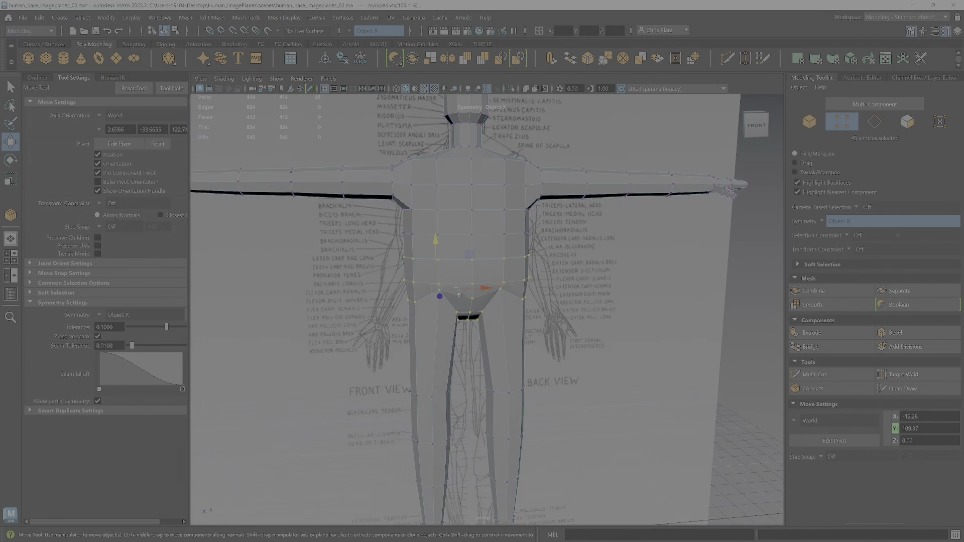
pyautogui.scroll(3, 458, 296)
pyautogui.hotkey('ctrl', 'z')
# Step: Delete another horizontal edge loop from the biped's torso above the hips
pyautogui.keyDown('alt'); pyautogui.moveTo(515, 254); pyautogui.dragTo(550, 317, button='middle'); pyautogui.keyUp('alt')
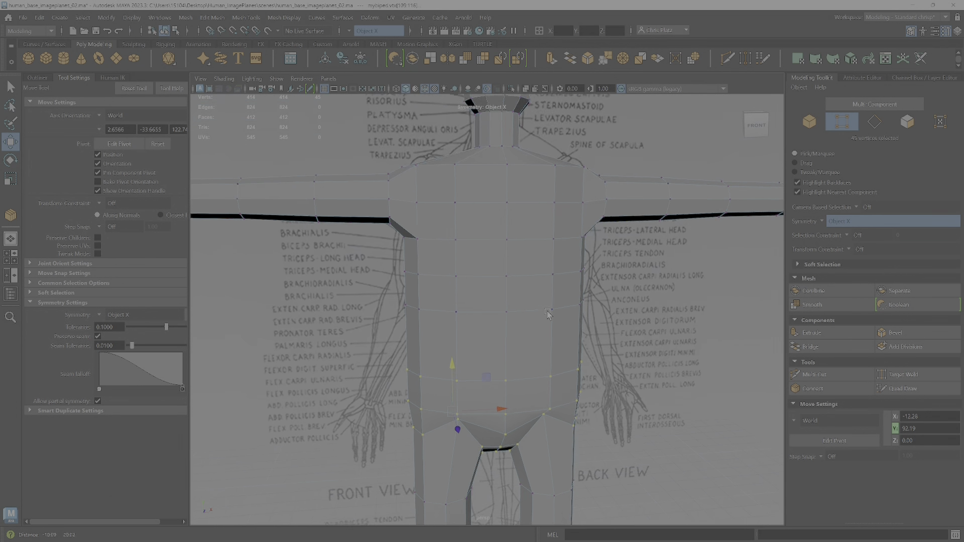
pyautogui.keyDown('alt'); pyautogui.moveTo(550, 318); pyautogui.dragTo(513, 316); pyautogui.keyUp('alt')
pyautogui.moveTo(500, 263); pyautogui.dragTo(441, 274, button='right')
pyautogui.hotkey('ctrl', 'Delete')
# Step: Select the hip and crotch vertices and raise them to shorten the torso and lengthen the legs
pyautogui.moveTo(359, 310); pyautogui.dragTo(629, 438)
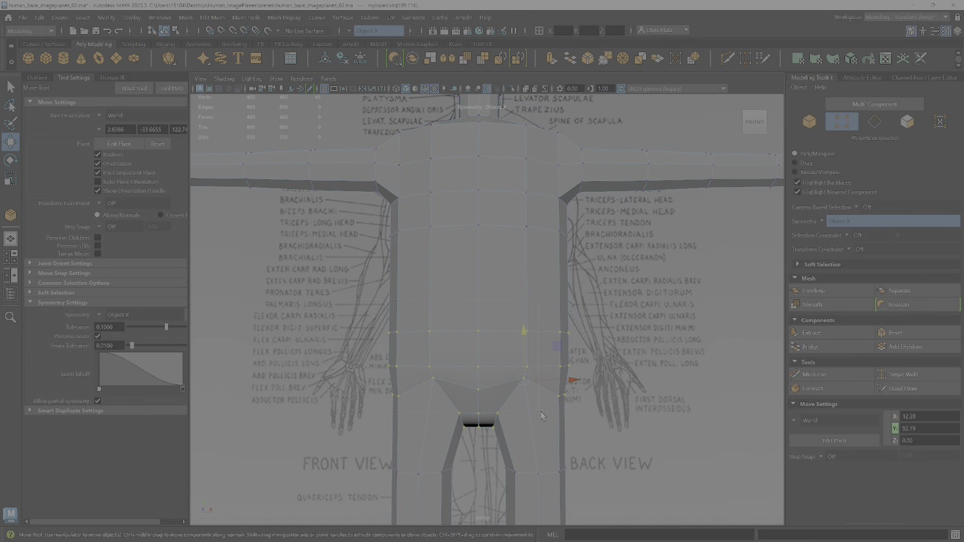
pyautogui.keyDown('alt'); pyautogui.moveTo(543, 415); pyautogui.dragTo(535, 343); pyautogui.keyUp('alt')
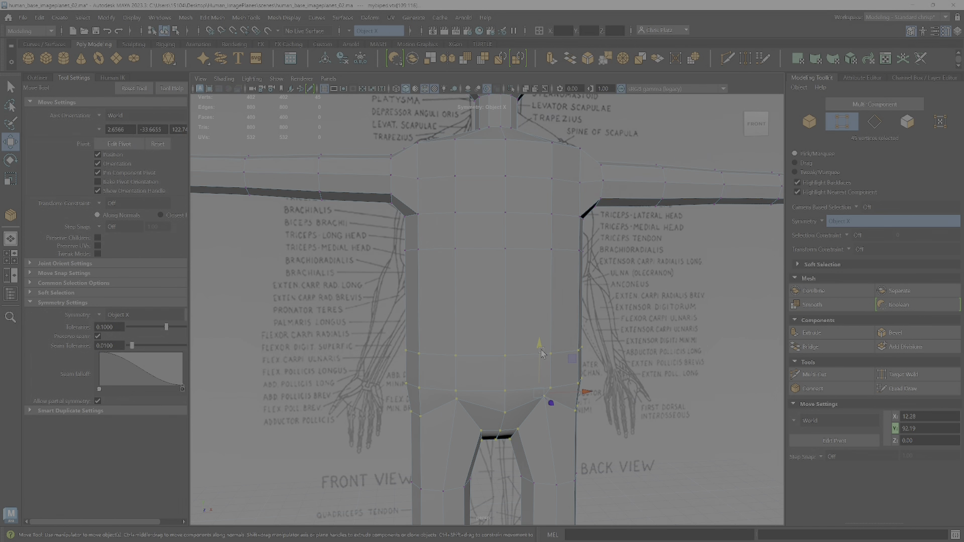
pyautogui.moveTo(541, 352); pyautogui.dragTo(473, 326)
pyautogui.keyDown('alt'); pyautogui.moveTo(473, 326); pyautogui.dragTo(449, 317, button='right'); pyautogui.keyUp('alt')
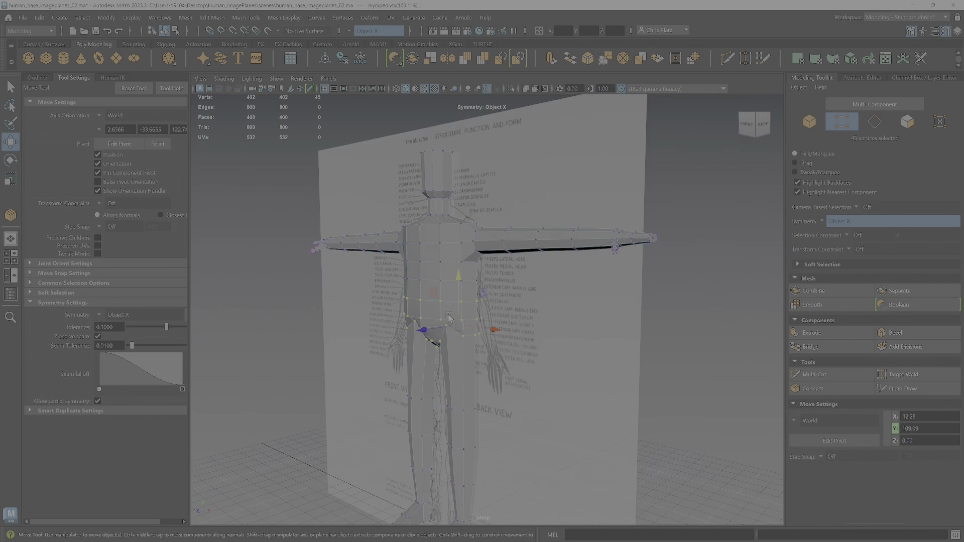
pyautogui.keyDown('alt'); pyautogui.moveTo(448, 317); pyautogui.dragTo(508, 315); pyautogui.keyUp('alt')
pyautogui.keyDown('alt'); pyautogui.moveTo(455, 240); pyautogui.dragTo(489, 263, button='right'); pyautogui.keyUp('alt')
pyautogui.keyDown('alt'); pyautogui.moveTo(501, 415); pyautogui.dragTo(496, 346, button='middle'); pyautogui.keyUp('alt')
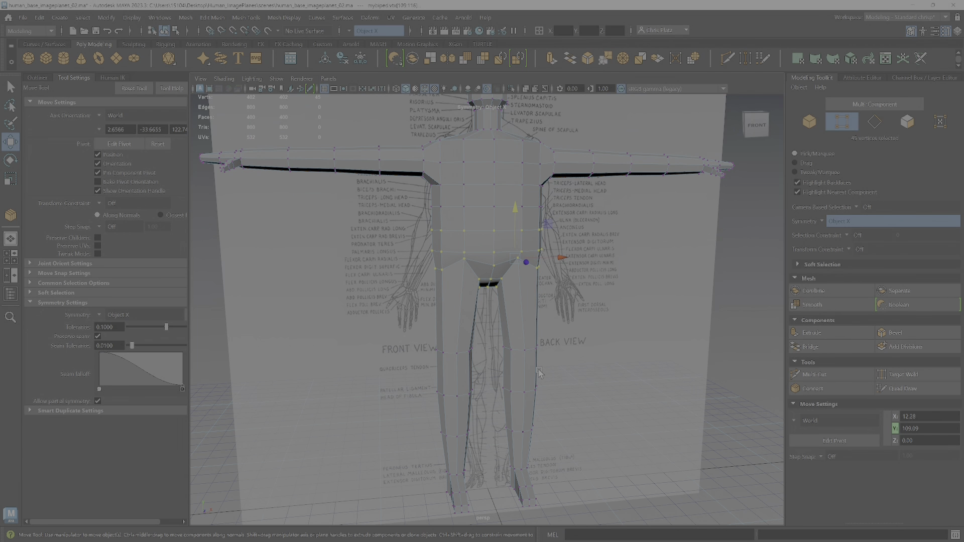
pyautogui.keyDown('alt'); pyautogui.moveTo(539, 373); pyautogui.dragTo(467, 346); pyautogui.keyUp('alt')
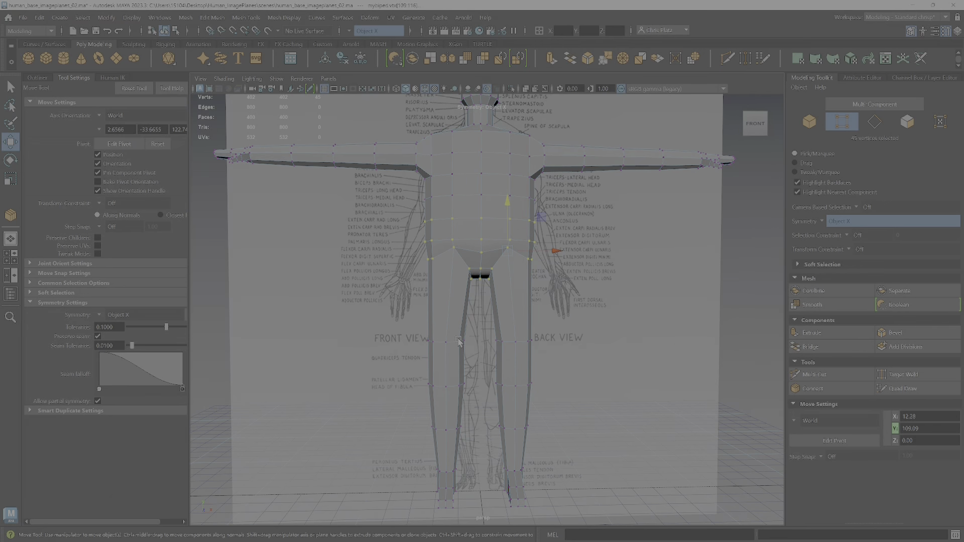
# Step: Select the leg vertices from the lower thighs to the feet and move them inward symmetrically along X
pyautogui.moveTo(394, 315); pyautogui.dragTo(478, 526)
pyautogui.moveTo(500, 431); pyautogui.dragTo(506, 426)
pyautogui.keyDown('alt'); pyautogui.moveTo(474, 214); pyautogui.dragTo(447, 372, button='middle'); pyautogui.keyUp('alt')
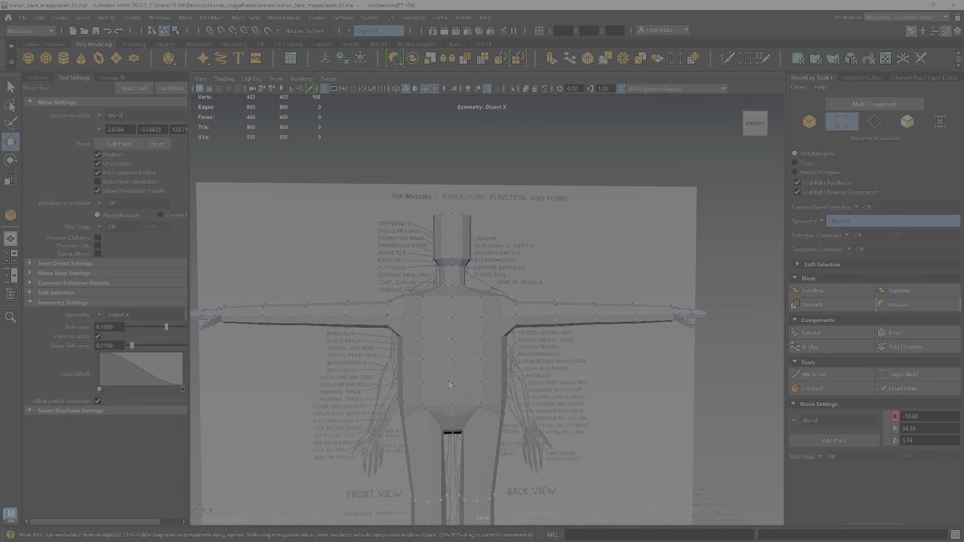
# Step: Select the torso vertices from the shoulders to the crotch and check the selection from front and back
pyautogui.moveTo(512, 436); pyautogui.dragTo(512, 436)
pyautogui.keyDown('alt'); pyautogui.moveTo(246, 339); pyautogui.dragTo(577, 345); pyautogui.keyUp('alt')
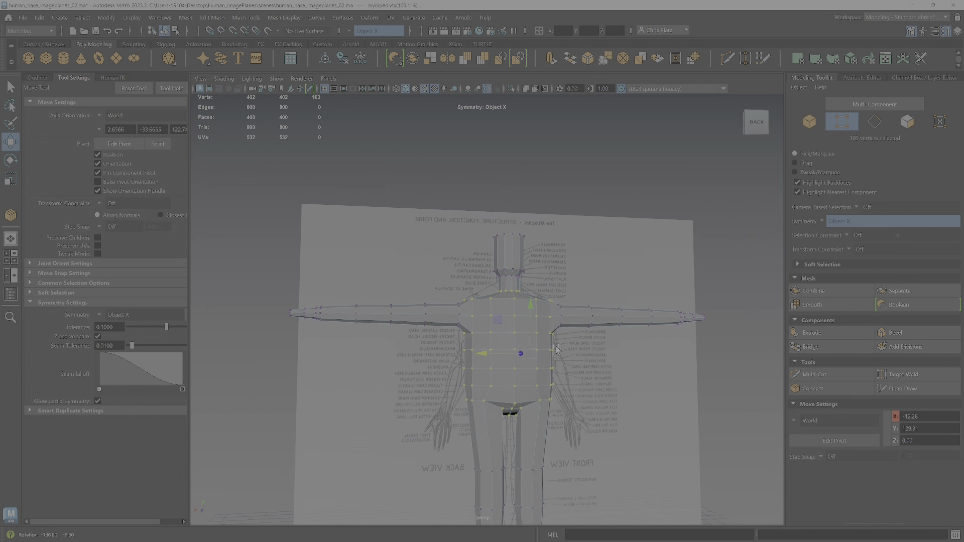
pyautogui.keyDown('alt'); pyautogui.moveTo(452, 348); pyautogui.dragTo(701, 349); pyautogui.keyUp('alt')
pyautogui.keyDown('alt'); pyautogui.moveTo(492, 355); pyautogui.dragTo(585, 328, button='middle'); pyautogui.keyUp('alt')
pyautogui.scroll(3, 585, 327)
pyautogui.keyDown('alt'); pyautogui.moveTo(585, 327); pyautogui.dragTo(621, 330); pyautogui.keyUp('alt')
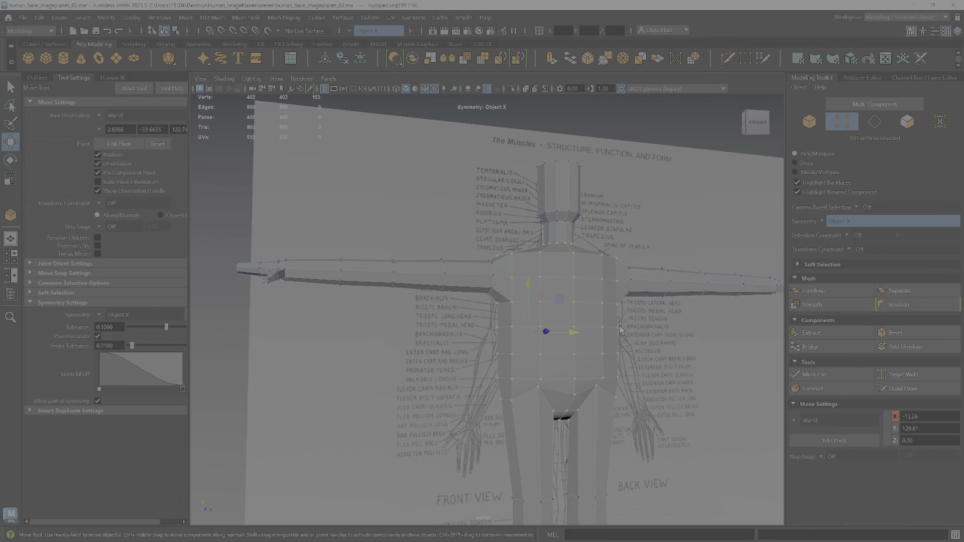
# Step: Activate the Scale tool for the torso vertices and turn symmetry off
pyautogui.press('r')
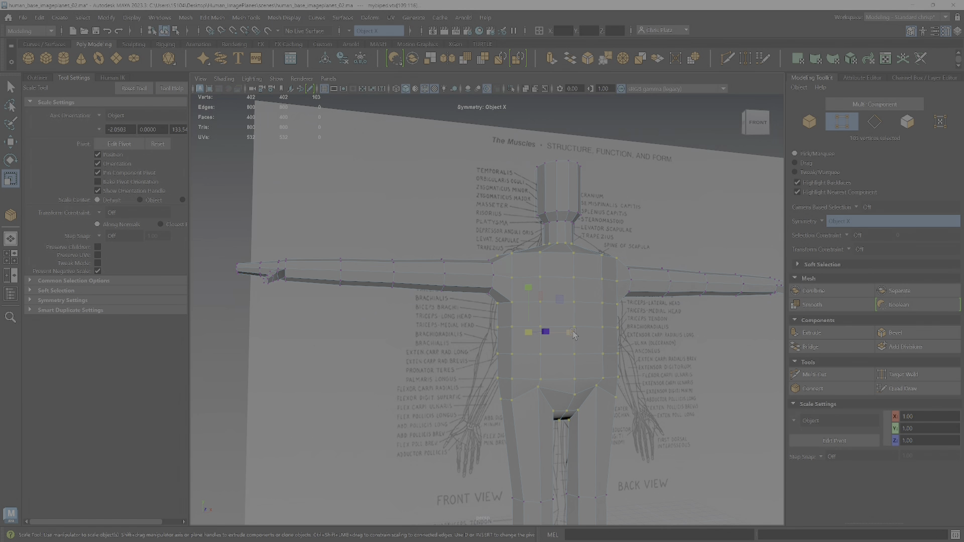
pyautogui.click(826, 222)
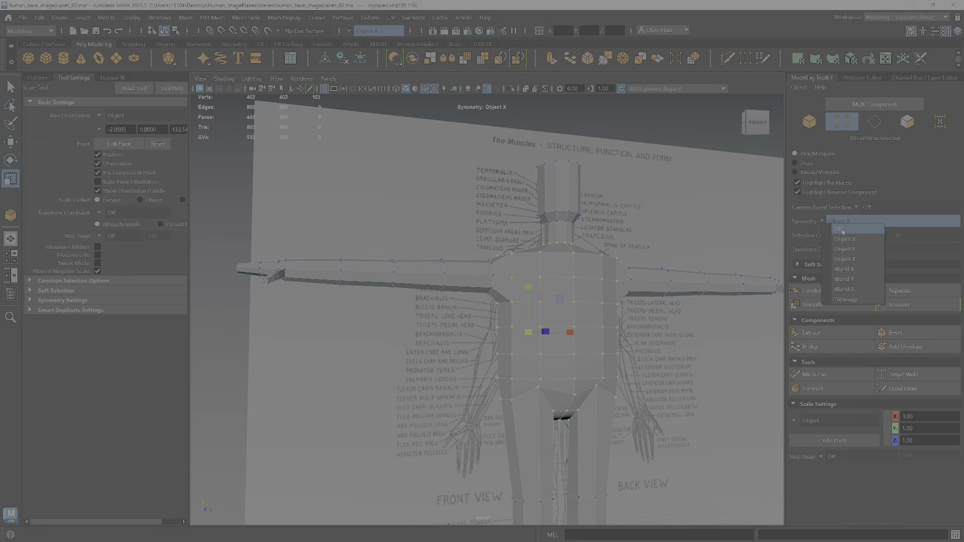
pyautogui.click(842, 233)
pyautogui.keyDown('alt'); pyautogui.moveTo(550, 329); pyautogui.dragTo(545, 283); pyautogui.keyUp('alt')
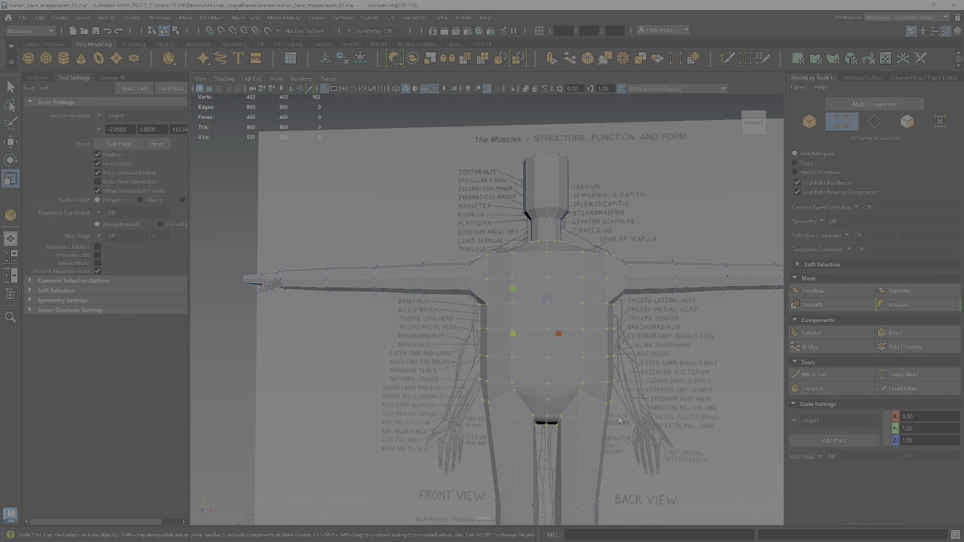
# Step: Refine the torso vertex selection from the back and turn on X-ray display to see the reference through the mesh
pyautogui.moveTo(618, 416); pyautogui.dragTo(619, 417)
pyautogui.moveTo(481, 315); pyautogui.dragTo(615, 323)
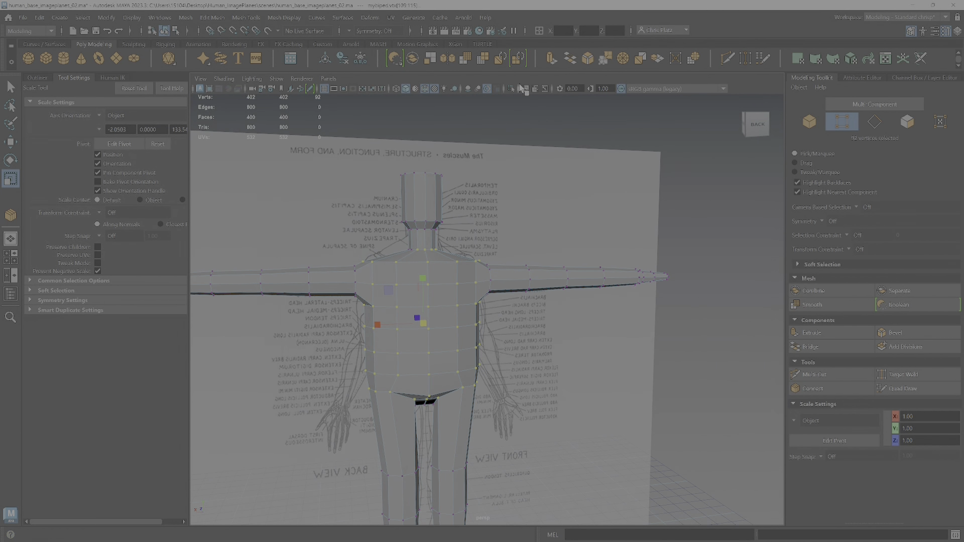
pyautogui.click(525, 90)
pyautogui.scroll(5, 511, 255)
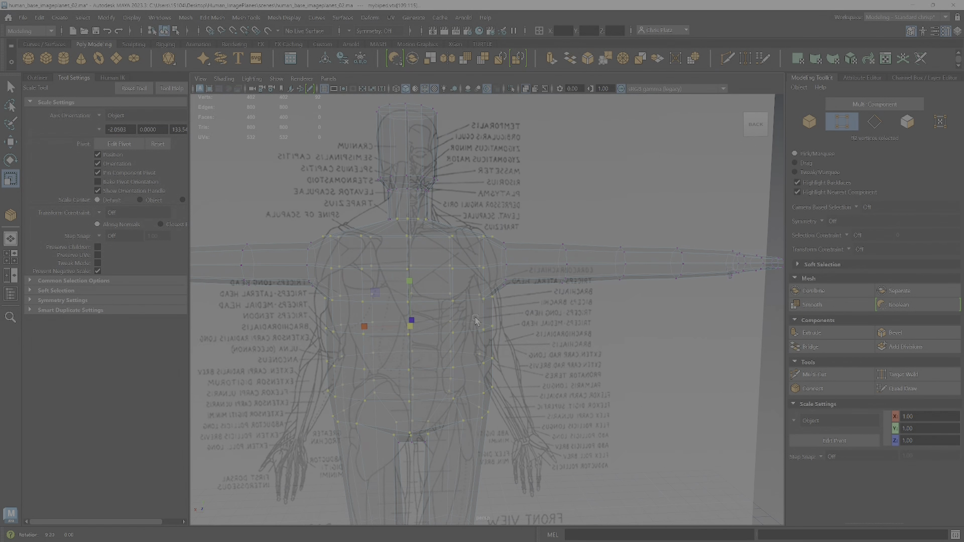
# Step: Complete the torso vertex selection and scale it narrower along X to fit the reference torso
pyautogui.keyDown('alt'); pyautogui.moveTo(389, 273); pyautogui.dragTo(455, 254, button='middle'); pyautogui.keyUp('alt')
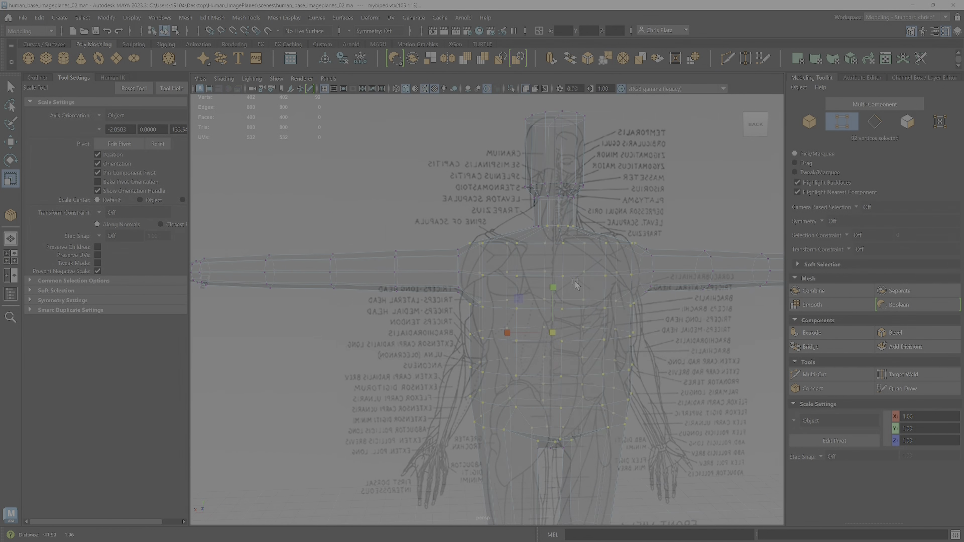
pyautogui.keyDown('alt'); pyautogui.moveTo(519, 359); pyautogui.dragTo(498, 317, button='middle'); pyautogui.keyUp('alt')
pyautogui.keyDown('alt'); pyautogui.moveTo(498, 317); pyautogui.dragTo(546, 356); pyautogui.keyUp('alt')
pyautogui.keyDown('shift'); pyautogui.click(490, 373); pyautogui.keyUp('shift')
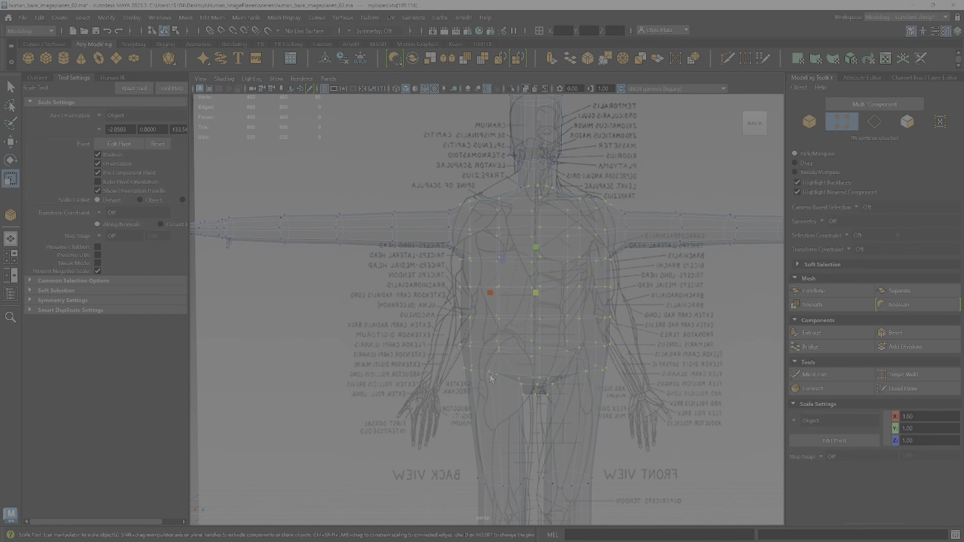
pyautogui.moveTo(495, 297); pyautogui.dragTo(503, 296)
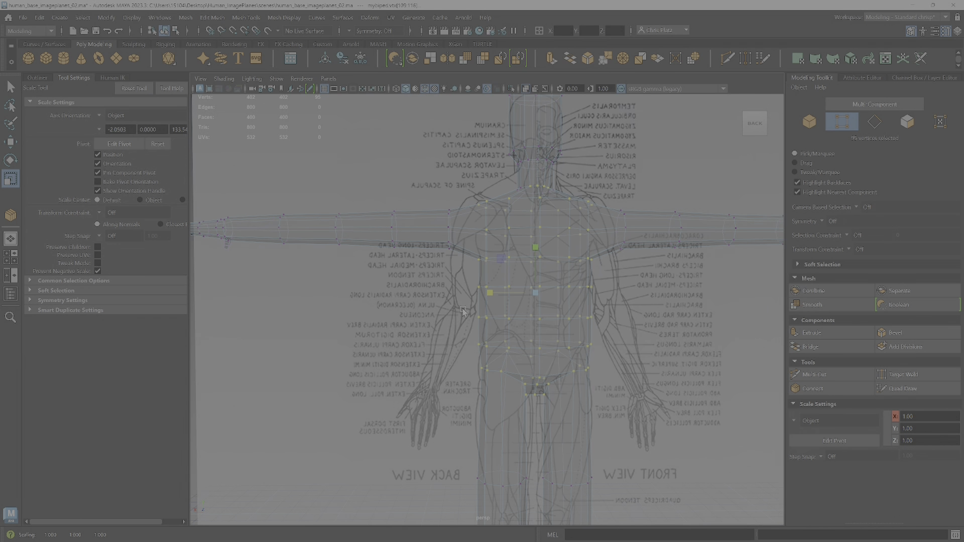
# Step: Compare the torso, neck and shoulder outline with the anatomy reference from behind
pyautogui.keyDown('alt'); pyautogui.moveTo(502, 300); pyautogui.dragTo(535, 283); pyautogui.keyUp('alt')
pyautogui.scroll(1, 535, 283)
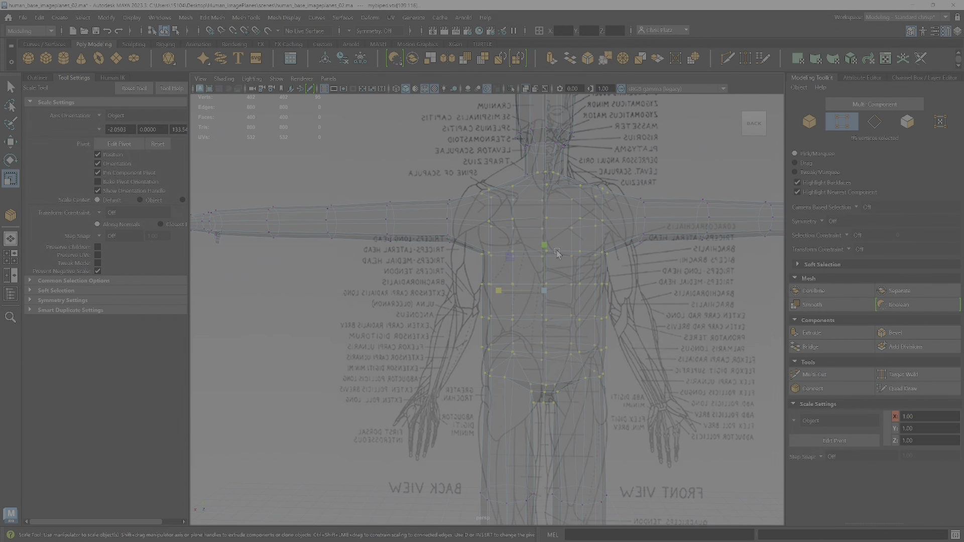
pyautogui.scroll(-1, 596, 296)
pyautogui.keyDown('alt'); pyautogui.moveTo(538, 240); pyautogui.dragTo(565, 292, button='middle'); pyautogui.keyUp('alt')
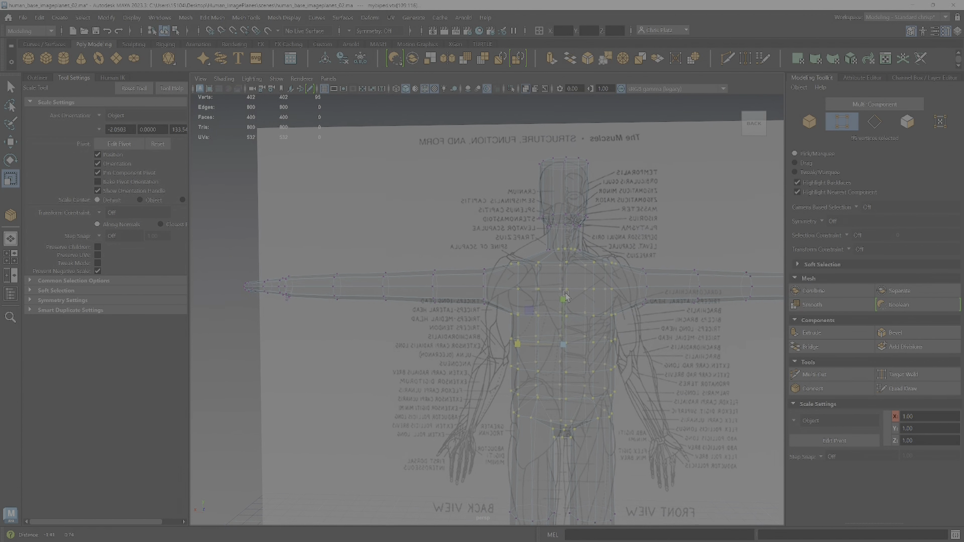
pyautogui.scroll(2, 546, 276)
pyautogui.scroll(-2, 558, 264)
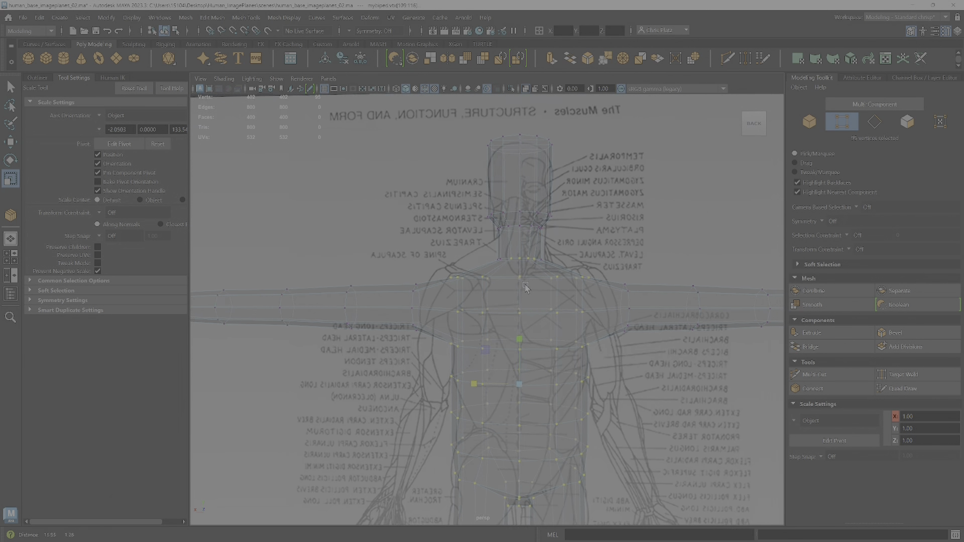
pyautogui.scroll(2, 525, 285)
pyautogui.scroll(-3, 533, 288)
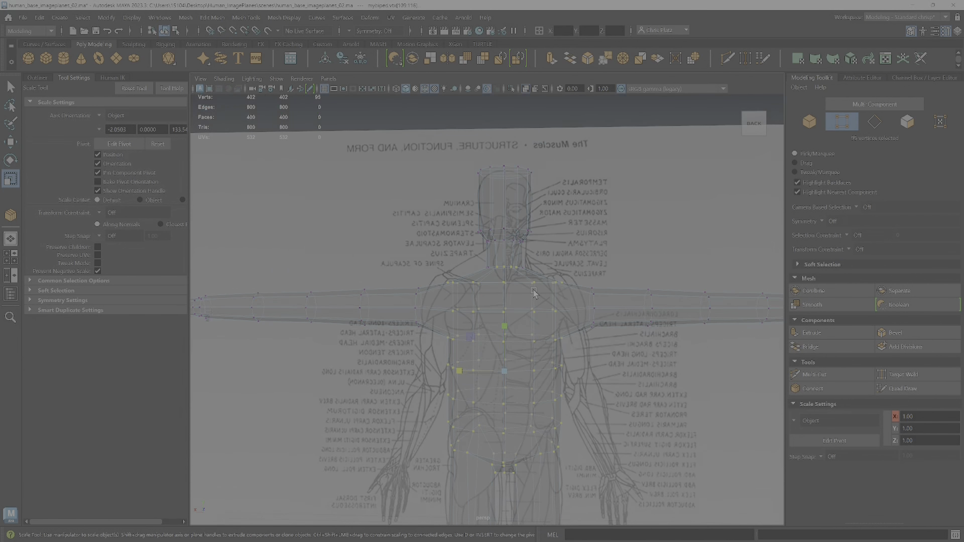
# Step: Select the lower-thigh and knee vertices, set symmetry to Object X and raise them to the reference knee height
pyautogui.keyDown('alt'); pyautogui.moveTo(541, 305); pyautogui.dragTo(542, 232, button='middle'); pyautogui.keyUp('alt')
pyautogui.scroll(2, 542, 232)
pyautogui.scroll(-2, 533, 382)
pyautogui.keyDown('alt'); pyautogui.moveTo(530, 411); pyautogui.dragTo(529, 318, button='middle'); pyautogui.keyUp('alt')
pyautogui.scroll(2, 530, 321)
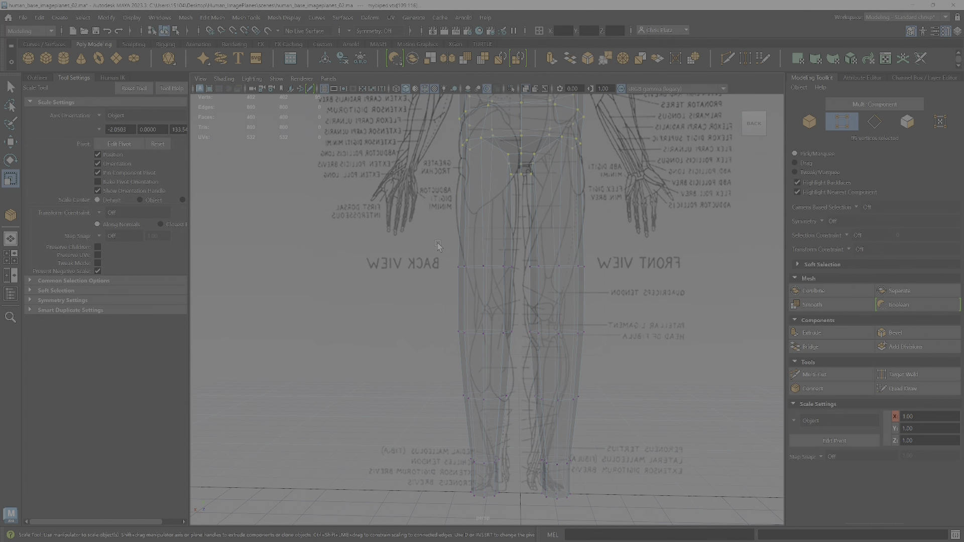
pyautogui.moveTo(526, 352); pyautogui.dragTo(517, 333)
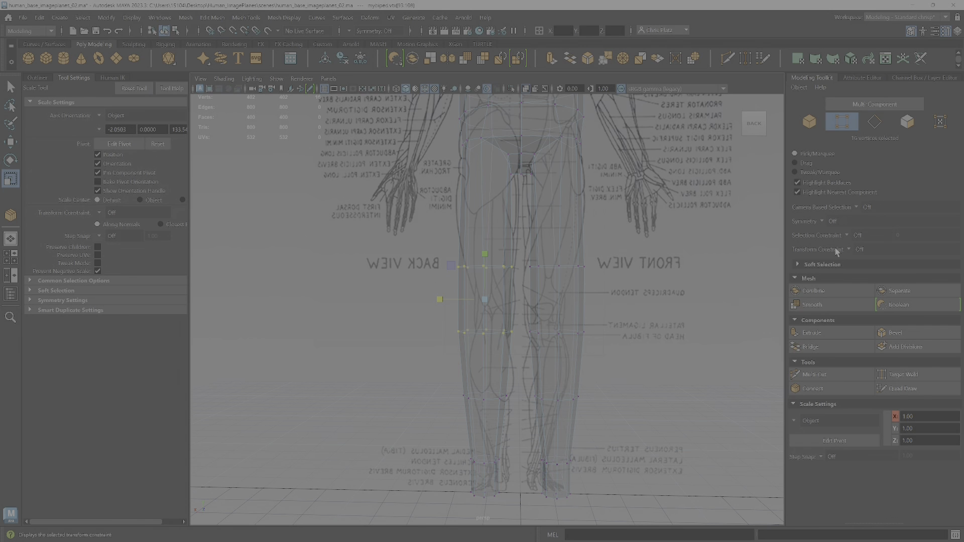
pyautogui.click(822, 221)
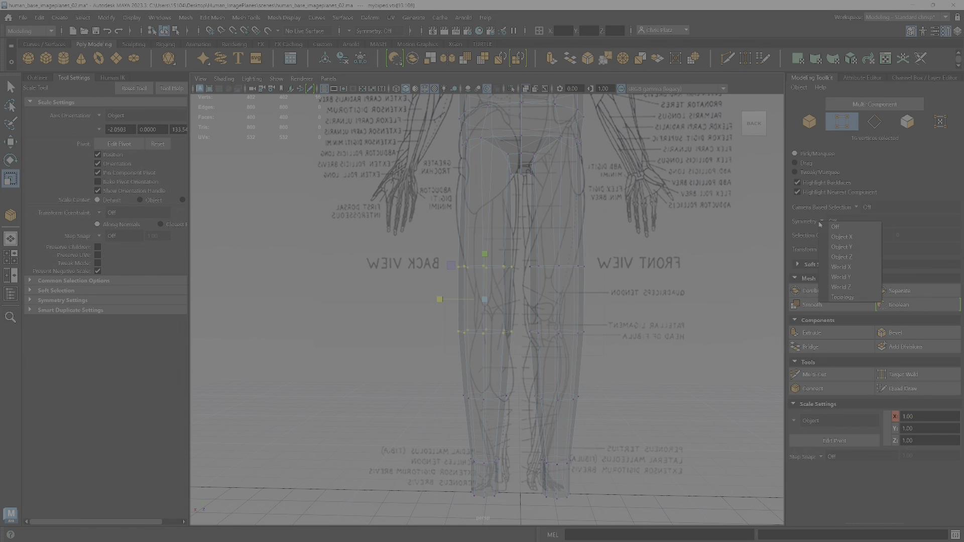
pyautogui.click(837, 237)
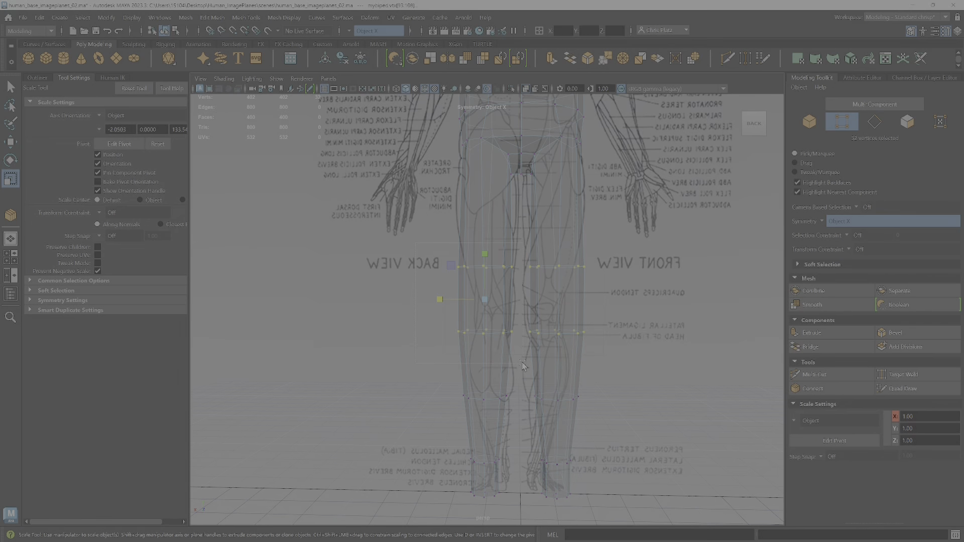
pyautogui.press('w')
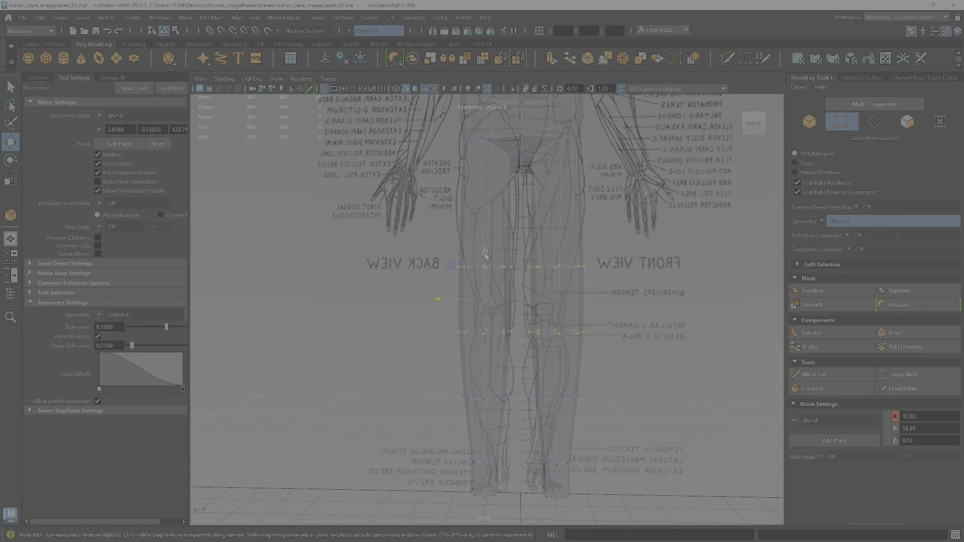
pyautogui.moveTo(486, 255); pyautogui.dragTo(486, 241)
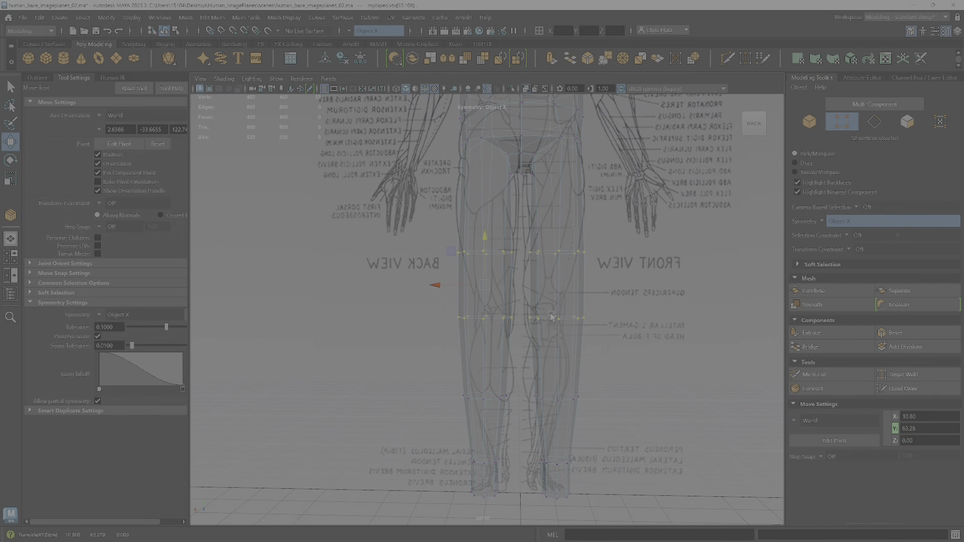
# Step: Raise the thigh loop and the calf loop symmetrically to follow the reference legs
pyautogui.moveTo(622, 242); pyautogui.dragTo(519, 280)
pyautogui.moveTo(559, 213); pyautogui.dragTo(559, 198)
pyautogui.keyDown('alt'); pyautogui.moveTo(466, 190); pyautogui.dragTo(440, 286); pyautogui.keyUp('alt')
pyautogui.moveTo(526, 330); pyautogui.dragTo(527, 331)
pyautogui.moveTo(480, 263); pyautogui.dragTo(483, 246)
# Step: Move the knee loop and the thigh loop inward symmetrically along X to line up with the reference legs
pyautogui.scroll(1, 522, 386)
pyautogui.keyDown('alt'); pyautogui.moveTo(541, 377); pyautogui.dragTo(571, 356, button='right'); pyautogui.keyUp('alt')
pyautogui.keyDown('alt'); pyautogui.moveTo(572, 374); pyautogui.dragTo(606, 444, button='middle'); pyautogui.keyUp('alt')
pyautogui.moveTo(467, 257); pyautogui.dragTo(535, 270)
pyautogui.keyDown('alt'); pyautogui.moveTo(603, 196); pyautogui.dragTo(574, 296, button='middle'); pyautogui.keyUp('alt')
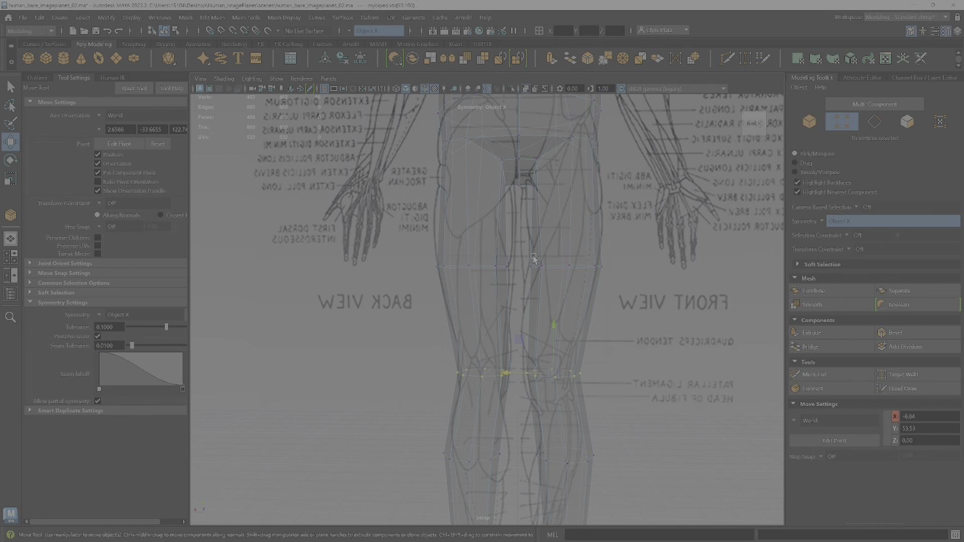
pyautogui.moveTo(636, 300); pyautogui.dragTo(637, 301)
pyautogui.moveTo(520, 268); pyautogui.dragTo(515, 270)
# Step: Select the ankle and foot vertices on both legs and check the selection in the four-view layout
pyautogui.keyDown('alt'); pyautogui.moveTo(428, 208); pyautogui.dragTo(423, 315, button='middle'); pyautogui.keyUp('alt')
pyautogui.keyDown('alt'); pyautogui.moveTo(442, 230); pyautogui.dragTo(458, 385, button='middle'); pyautogui.keyUp('alt')
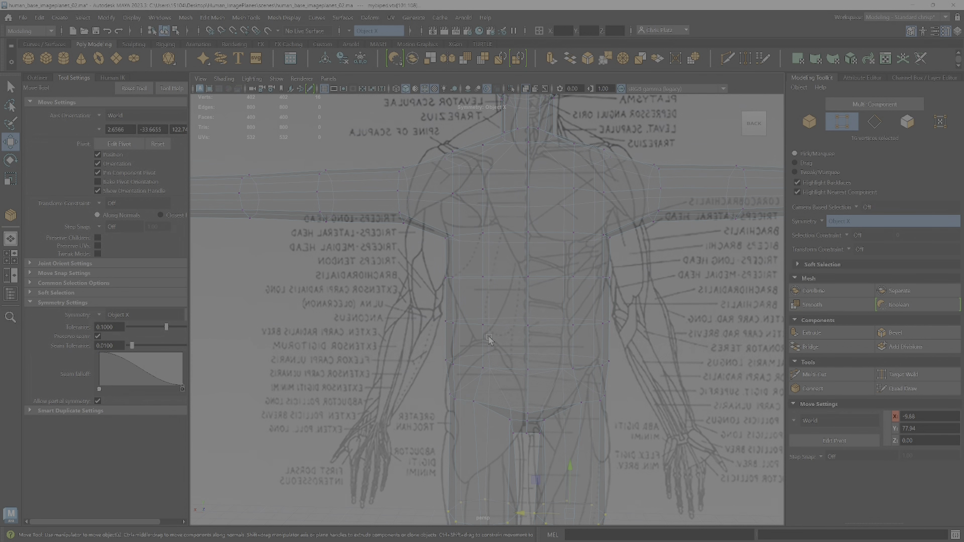
pyautogui.keyDown('alt'); pyautogui.moveTo(491, 339); pyautogui.dragTo(492, 185, button='middle'); pyautogui.keyUp('alt')
pyautogui.keyDown('alt'); pyautogui.moveTo(497, 312); pyautogui.dragTo(506, 130, button='middle'); pyautogui.keyUp('alt')
pyautogui.keyDown('alt'); pyautogui.moveTo(504, 472); pyautogui.dragTo(509, 320, button='middle'); pyautogui.keyUp('alt')
pyautogui.scroll(3, 454, 348)
pyautogui.moveTo(409, 297); pyautogui.dragTo(488, 380)
pyautogui.press('space')
pyautogui.press('f')
pyautogui.scroll(-5, 645, 415)
pyautogui.scroll(-6, 645, 418)
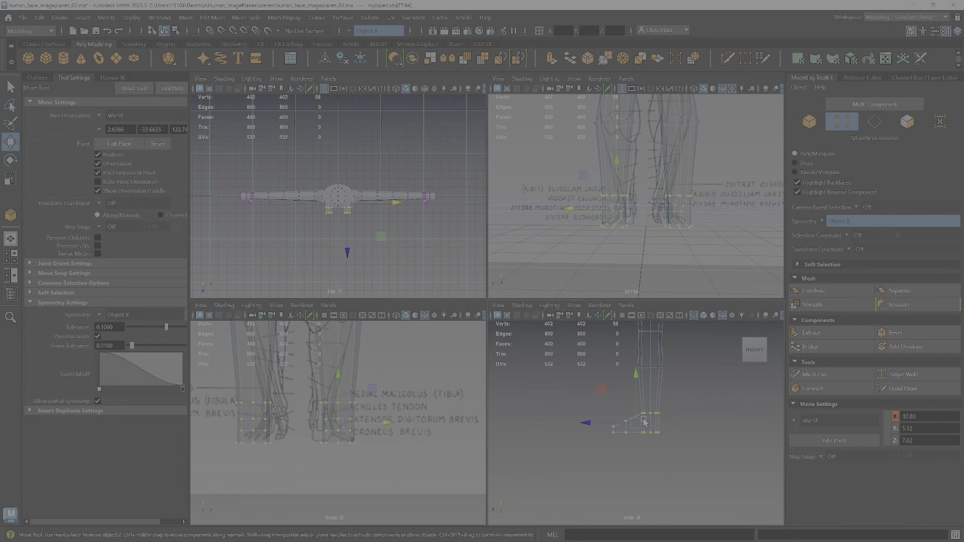
pyautogui.scroll(3, 356, 207)
pyautogui.press('space')
# Step: Move the ankle and foot vertices inward symmetrically to about 6.80 along X to align with the reference feet
pyautogui.keyDown('alt'); pyautogui.moveTo(605, 251); pyautogui.dragTo(622, 311); pyautogui.keyUp('alt')
pyautogui.keyDown('alt'); pyautogui.moveTo(420, 398); pyautogui.dragTo(507, 419, button='right'); pyautogui.keyUp('alt')
pyautogui.keyDown('alt'); pyautogui.moveTo(507, 420); pyautogui.dragTo(487, 323, button='middle'); pyautogui.keyUp('alt')
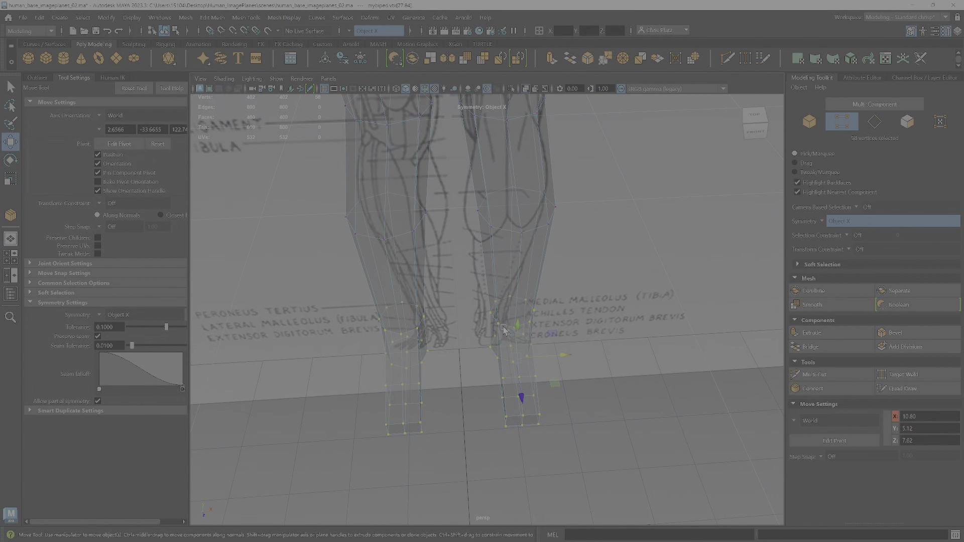
pyautogui.keyDown('alt'); pyautogui.moveTo(504, 329); pyautogui.dragTo(495, 318); pyautogui.keyUp('alt')
pyautogui.moveTo(558, 352); pyautogui.dragTo(557, 404)
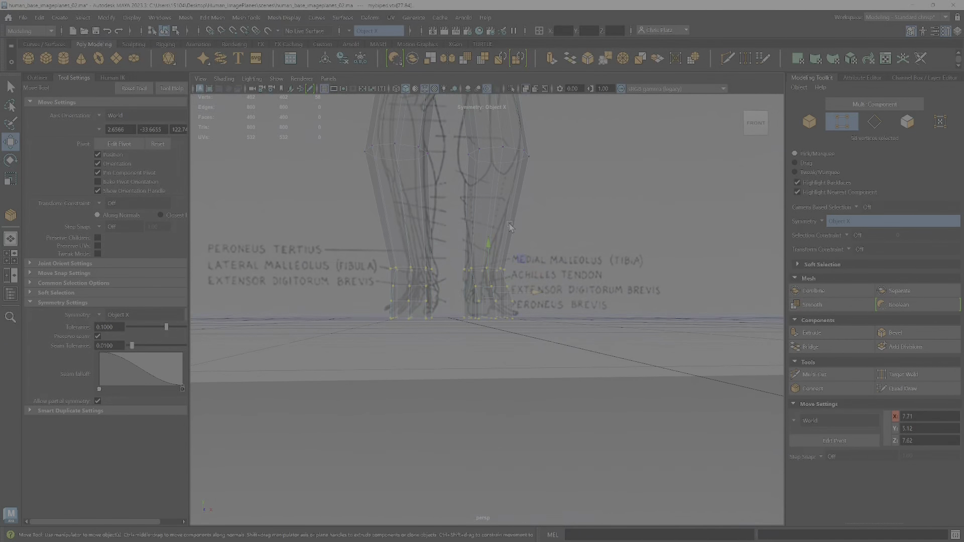
pyautogui.keyDown('alt'); pyautogui.moveTo(510, 230); pyautogui.dragTo(497, 397, button='middle'); pyautogui.keyUp('alt')
pyautogui.keyDown('alt'); pyautogui.moveTo(455, 402); pyautogui.dragTo(493, 409, button='right'); pyautogui.keyUp('alt')
pyautogui.keyDown('alt'); pyautogui.moveTo(492, 409); pyautogui.dragTo(478, 403); pyautogui.keyUp('alt')
pyautogui.keyDown('alt'); pyautogui.moveTo(478, 402); pyautogui.dragTo(522, 327, button='middle'); pyautogui.keyUp('alt')
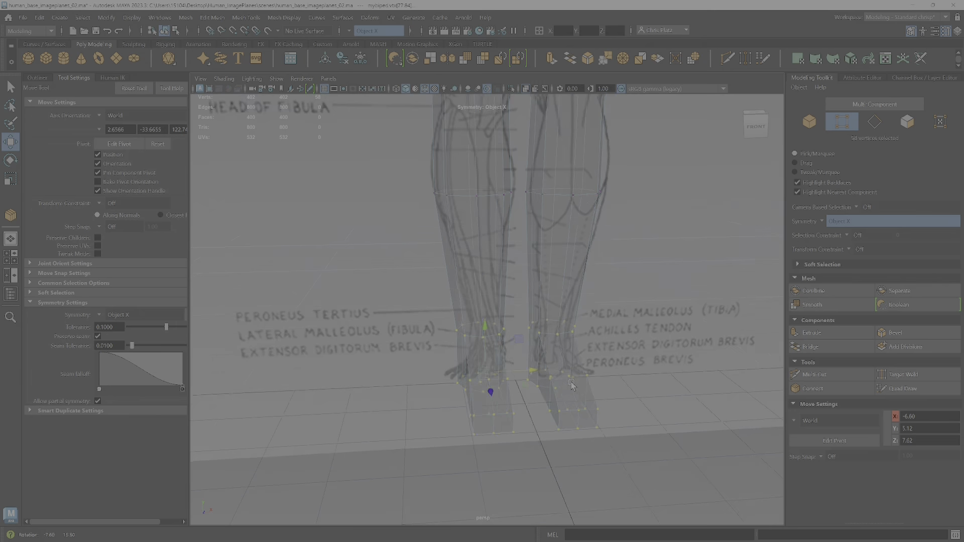
pyautogui.keyDown('alt'); pyautogui.moveTo(533, 401); pyautogui.dragTo(565, 377); pyautogui.keyUp('alt')
# Step: Select the ankle loop vertices and lower them to the reference ankle height
pyautogui.moveTo(446, 305); pyautogui.dragTo(518, 360)
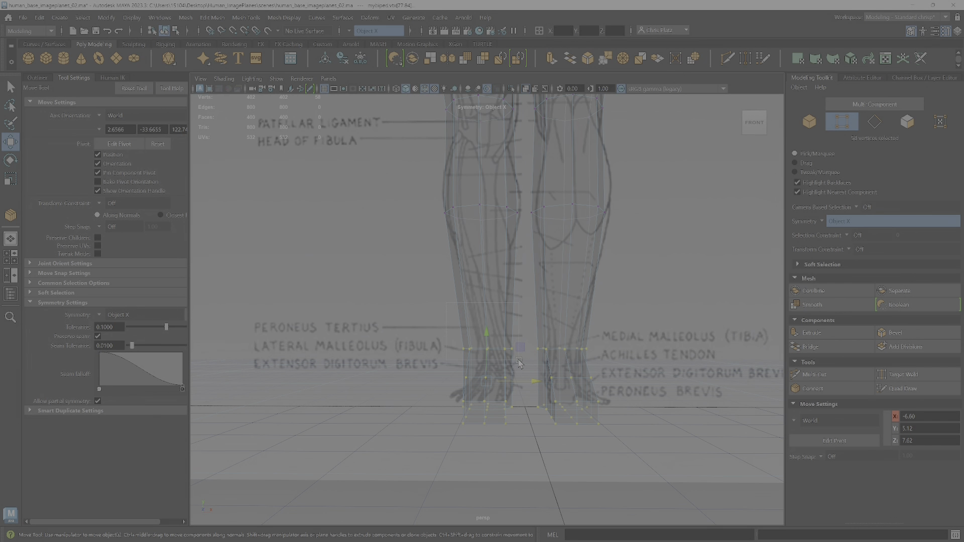
pyautogui.press('r')
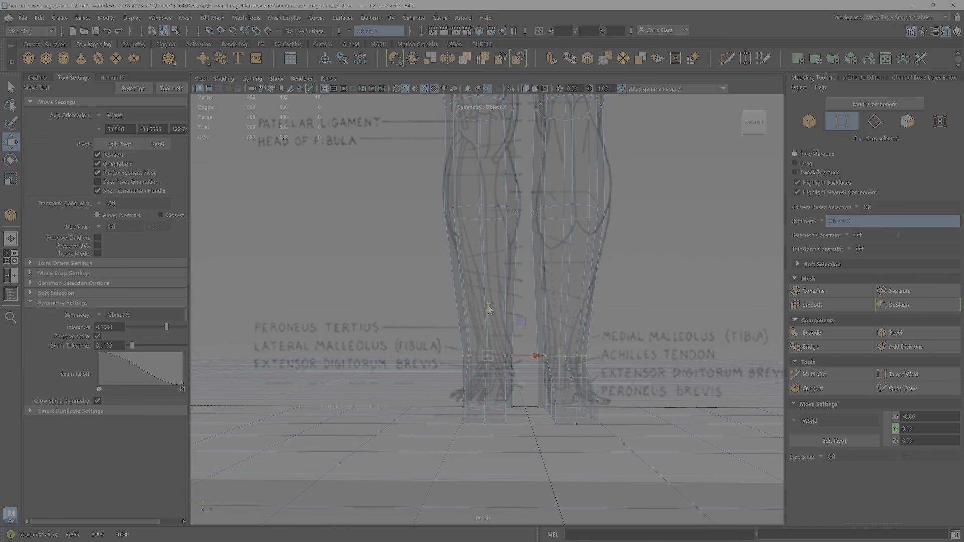
pyautogui.press('w')
pyautogui.moveTo(503, 390)
pyautogui.keyDown('alt'); pyautogui.mouseDown()
pyautogui.moveTo(531, 402)
pyautogui.moveTo(614, 400)
pyautogui.moveTo(634, 374)
pyautogui.moveTo(506, 398)
pyautogui.mouseUp(); pyautogui.keyUp('alt')
# Step: Save the scene and show the imagePlane4 side-view reference layer
pyautogui.click(925, 78)
pyautogui.hotkey('ctrl', 's')
pyautogui.click(460, 291)
pyautogui.click(785, 470)
# Step: From the side, select the calf, ankle and foot vertices and move them back along Z to match the side reference
pyautogui.keyDown('alt'); pyautogui.moveTo(472, 353); pyautogui.dragTo(578, 346); pyautogui.keyUp('alt')
pyautogui.keyDown('alt'); pyautogui.moveTo(482, 386); pyautogui.dragTo(532, 400, button='right'); pyautogui.keyUp('alt')
pyautogui.keyDown('alt'); pyautogui.moveTo(502, 402); pyautogui.dragTo(535, 309, button='middle'); pyautogui.keyUp('alt')
pyautogui.keyDown('alt'); pyautogui.moveTo(536, 308); pyautogui.dragTo(538, 294); pyautogui.keyUp('alt')
pyautogui.keyDown('alt'); pyautogui.moveTo(538, 294); pyautogui.dragTo(533, 346, button='middle'); pyautogui.keyUp('alt')
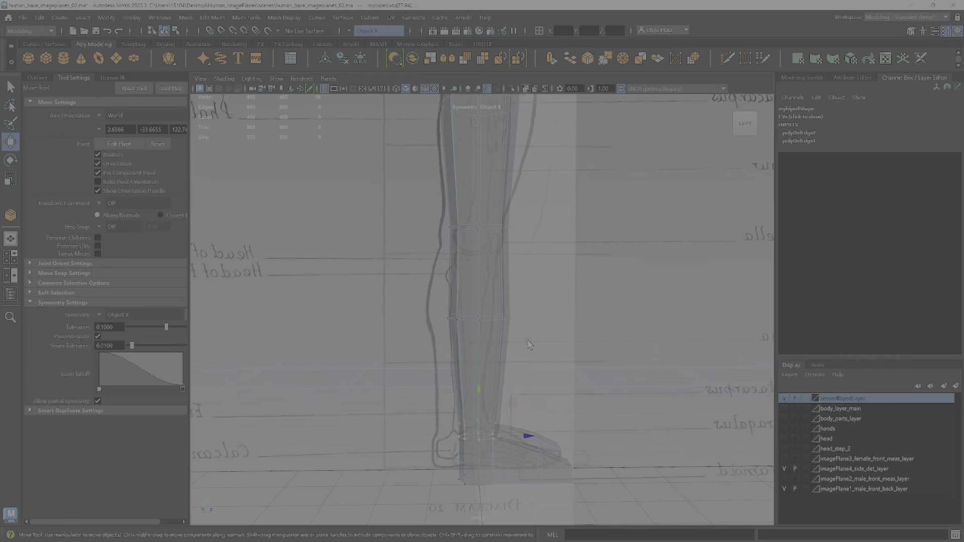
pyautogui.keyDown('alt'); pyautogui.moveTo(533, 345); pyautogui.dragTo(541, 362, button='right'); pyautogui.keyUp('alt')
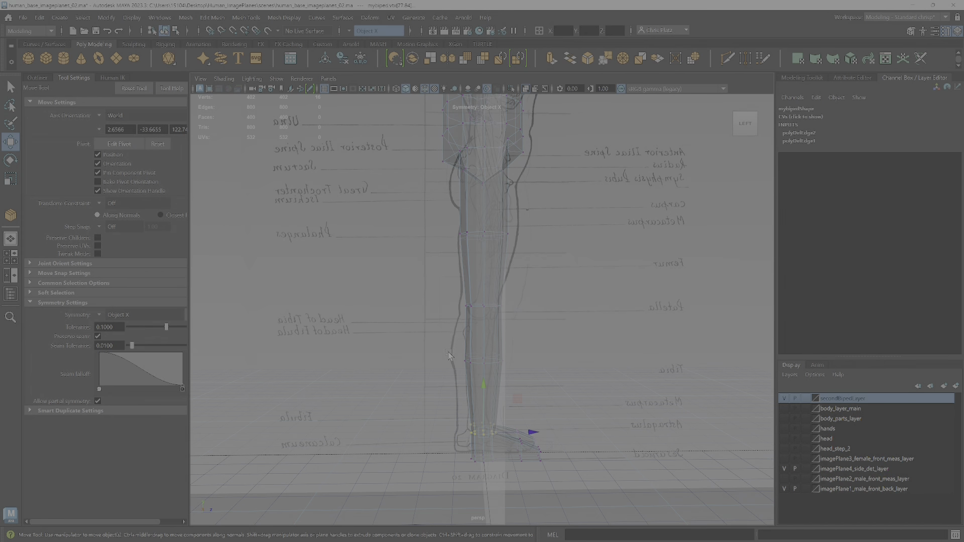
pyautogui.keyDown('alt'); pyautogui.moveTo(570, 490); pyautogui.dragTo(561, 479); pyautogui.keyUp('alt')
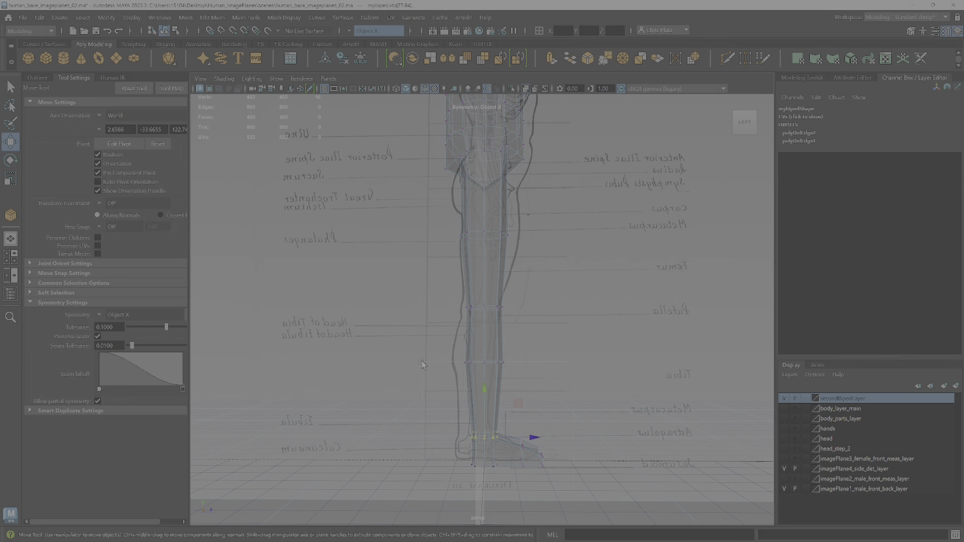
pyautogui.moveTo(423, 362); pyautogui.dragTo(409, 328)
pyautogui.moveTo(558, 417); pyautogui.dragTo(548, 416)
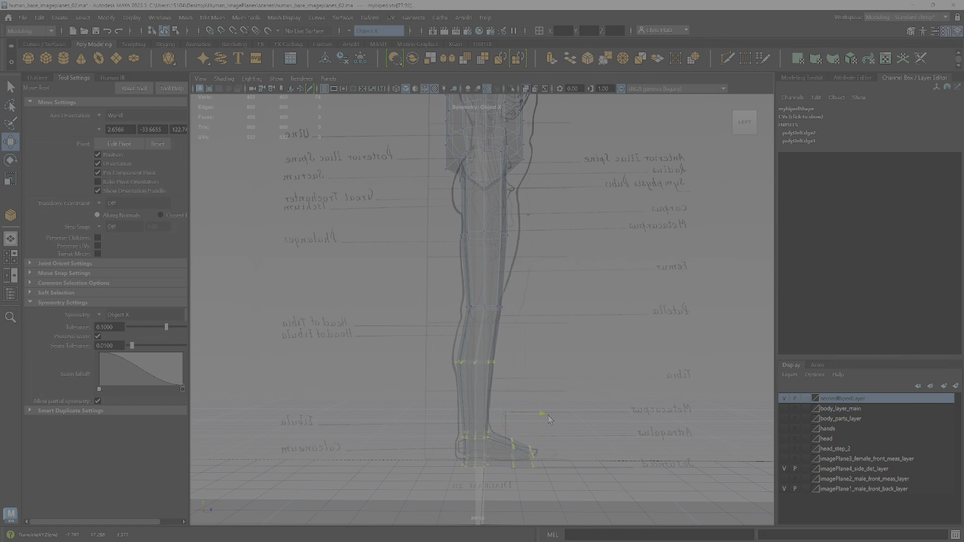
# Step: Select the thigh loop vertices and inspect the hips and thighs against the front reference
pyautogui.moveTo(442, 221); pyautogui.dragTo(525, 248)
pyautogui.scroll(5, 548, 281)
pyautogui.keyDown('alt'); pyautogui.moveTo(579, 316); pyautogui.dragTo(519, 302); pyautogui.keyUp('alt')
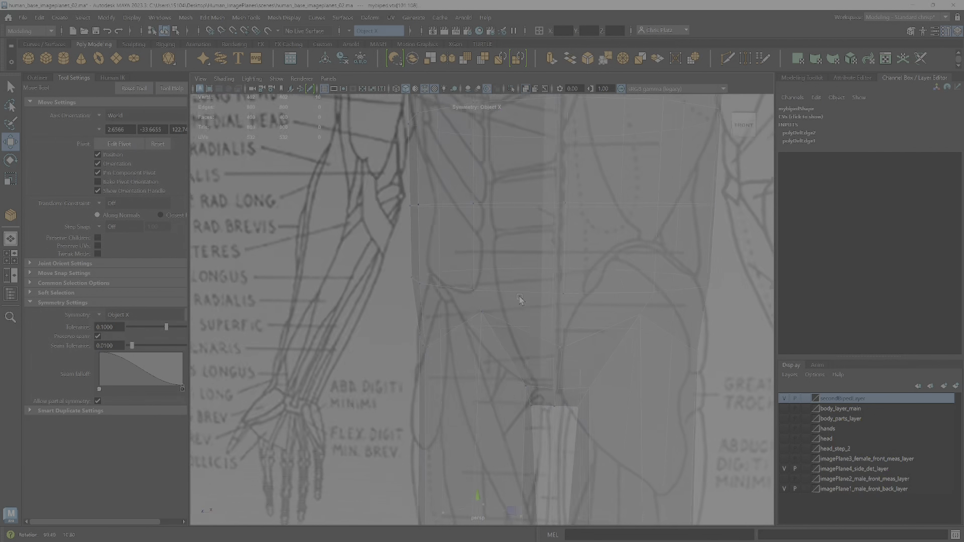
# Step: Select the arm and hand vertices symmetrically and reposition their pivot at the shoulder joint
pyautogui.scroll(-6, 547, 295)
pyautogui.keyDown('alt'); pyautogui.moveTo(556, 292); pyautogui.dragTo(581, 366, button='middle'); pyautogui.keyUp('alt')
pyautogui.keyDown('alt'); pyautogui.moveTo(582, 366); pyautogui.dragTo(547, 292); pyautogui.keyUp('alt')
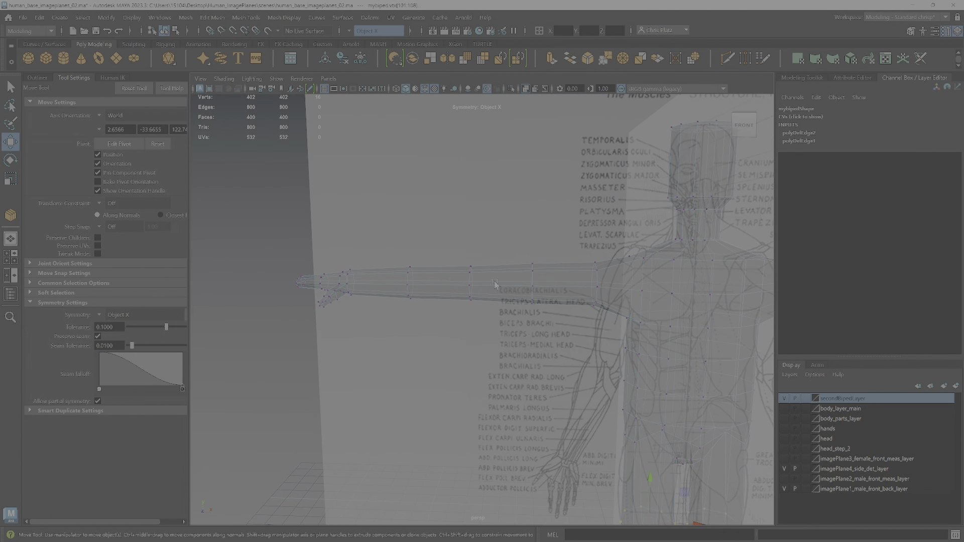
pyautogui.moveTo(274, 232); pyautogui.dragTo(611, 329)
pyautogui.keyDown('alt'); pyautogui.moveTo(496, 290); pyautogui.dragTo(665, 312); pyautogui.keyUp('alt')
pyautogui.press('d')
pyautogui.press('d')
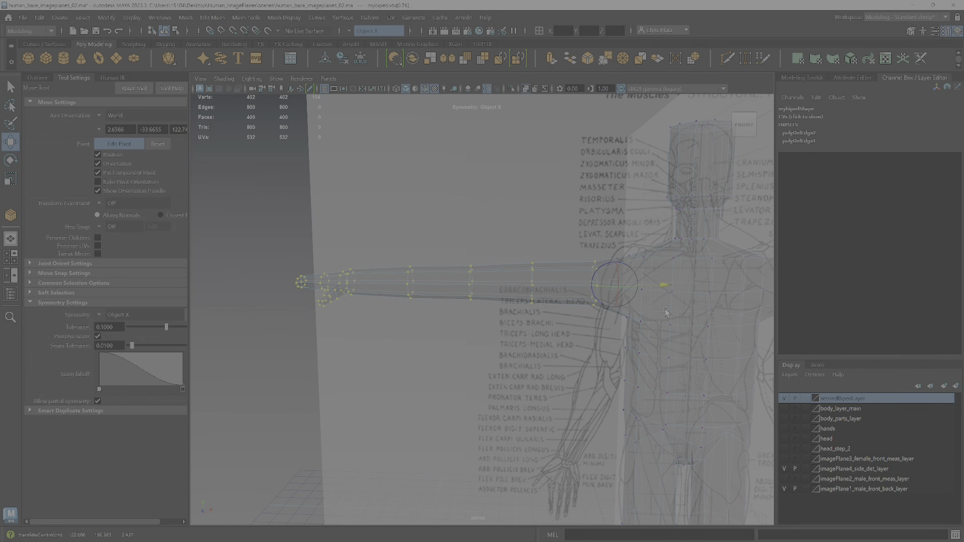
pyautogui.moveTo(623, 237); pyautogui.dragTo(622, 220)
pyautogui.press('d')
pyautogui.keyDown('alt'); pyautogui.moveTo(678, 351); pyautogui.dragTo(601, 276, button='middle'); pyautogui.keyUp('alt')
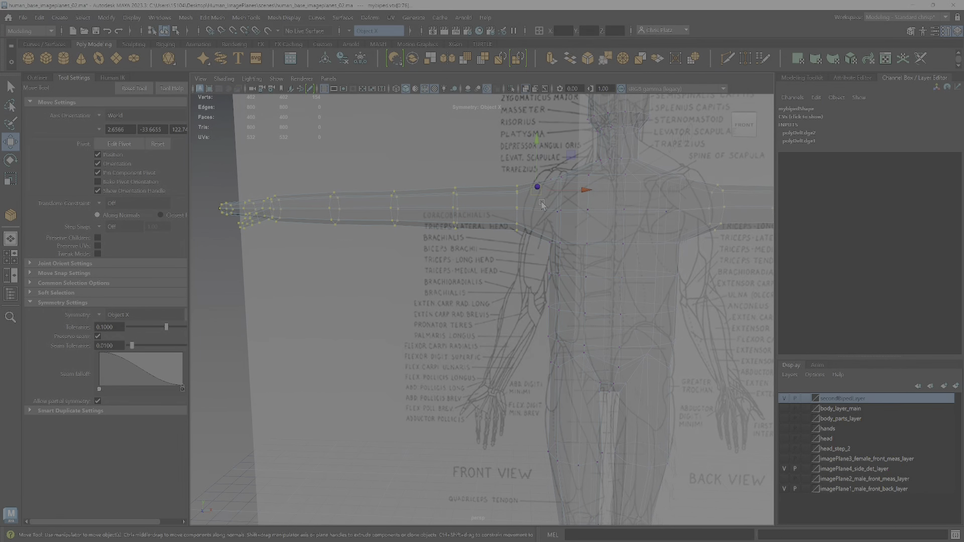
# Step: Try rotating the arms about the shoulder pivot, and move them inward along X toward the reference shoulders
pyautogui.press('e')
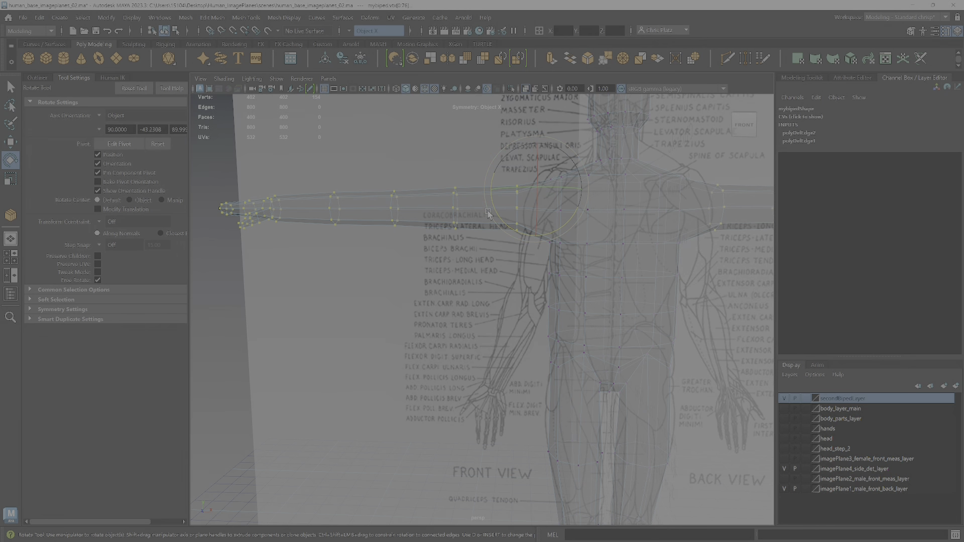
pyautogui.moveTo(495, 211)
pyautogui.mouseDown()
pyautogui.moveTo(529, 239)
pyautogui.moveTo(495, 210)
pyautogui.mouseUp()
pyautogui.press('w')
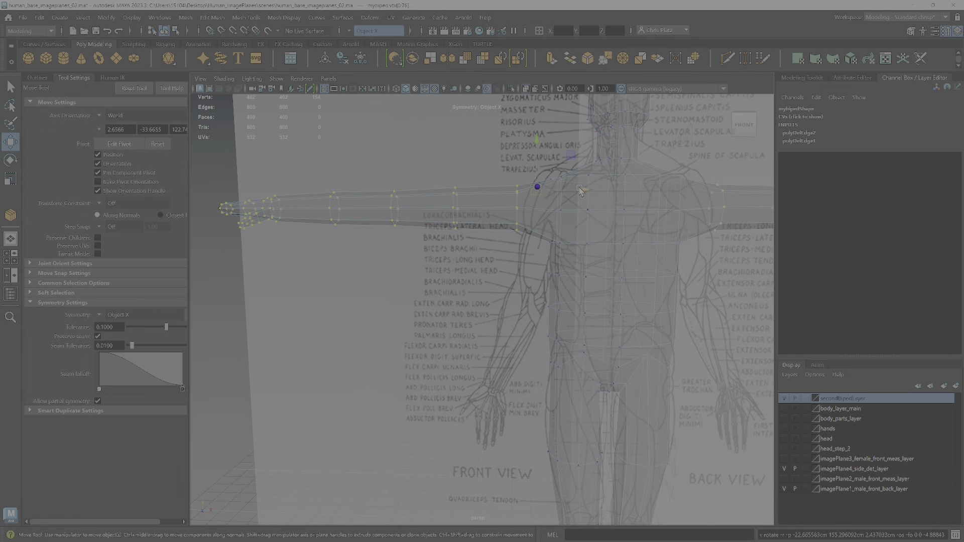
pyautogui.moveTo(585, 194); pyautogui.dragTo(599, 202)
# Step: Select the biped's head vertices from the front, from the crown down to the jaw line
pyautogui.keyDown('alt'); pyautogui.moveTo(587, 192); pyautogui.dragTo(621, 208, button='right'); pyautogui.keyUp('alt')
pyautogui.keyDown('alt'); pyautogui.moveTo(620, 208); pyautogui.dragTo(542, 265, button='middle'); pyautogui.keyUp('alt')
pyautogui.keyDown('alt'); pyautogui.moveTo(542, 265); pyautogui.dragTo(521, 101, button='right'); pyautogui.keyUp('alt')
pyautogui.keyDown('alt'); pyautogui.moveTo(521, 101); pyautogui.dragTo(527, 195, button='middle'); pyautogui.keyUp('alt')
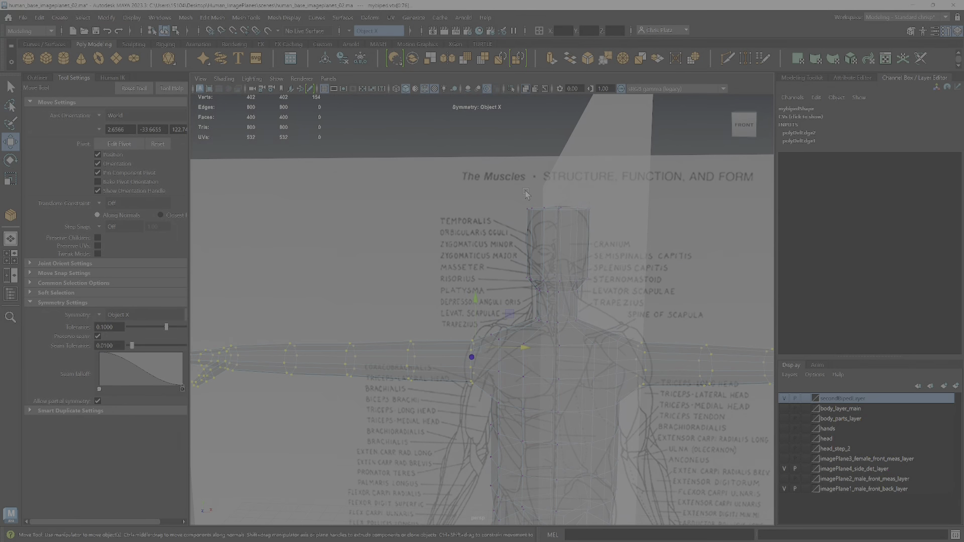
pyautogui.keyDown('alt'); pyautogui.moveTo(625, 280); pyautogui.dragTo(638, 265, button='right'); pyautogui.keyUp('alt')
pyautogui.keyDown('alt'); pyautogui.moveTo(638, 265); pyautogui.dragTo(543, 332, button='middle'); pyautogui.keyUp('alt')
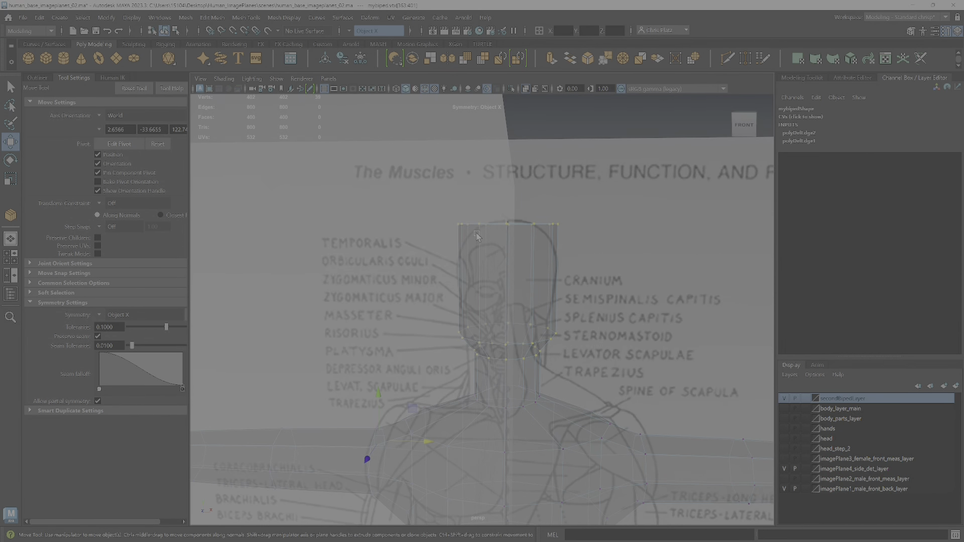
pyautogui.keyDown('alt'); pyautogui.moveTo(600, 359); pyautogui.dragTo(522, 338, button='right'); pyautogui.keyUp('alt')
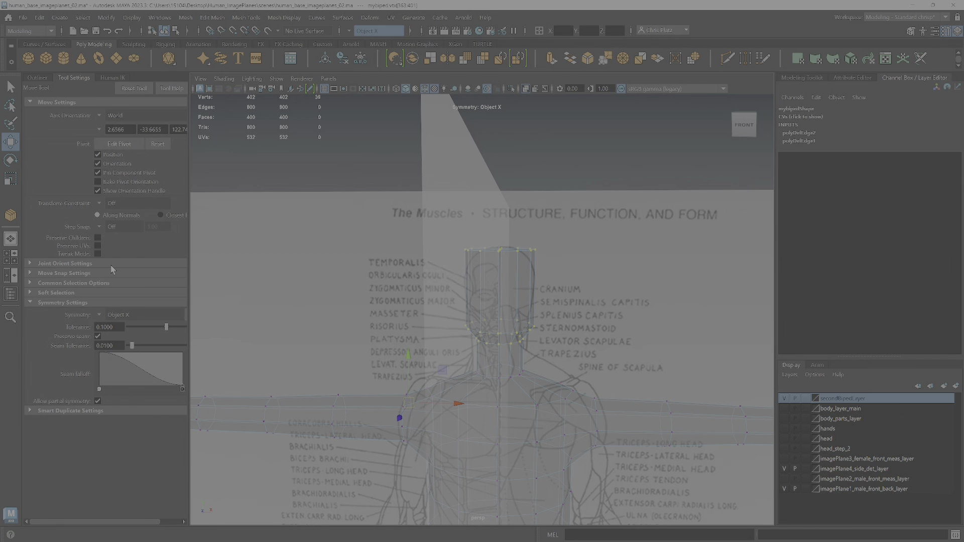
# Step: Reset the pivot on the selected head vertices and turn symmetry off
pyautogui.click(159, 146)
pyautogui.click(799, 78)
pyautogui.click(830, 222)
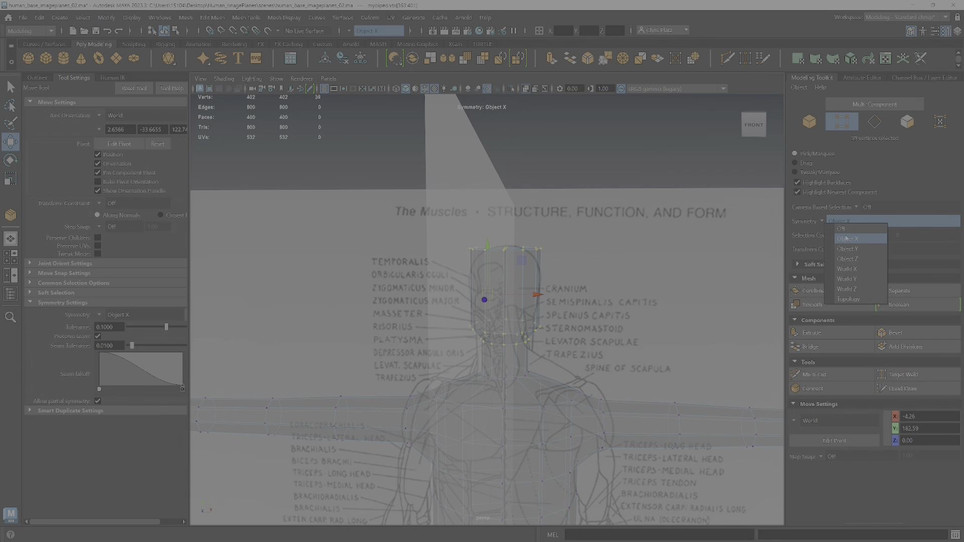
pyautogui.click(854, 230)
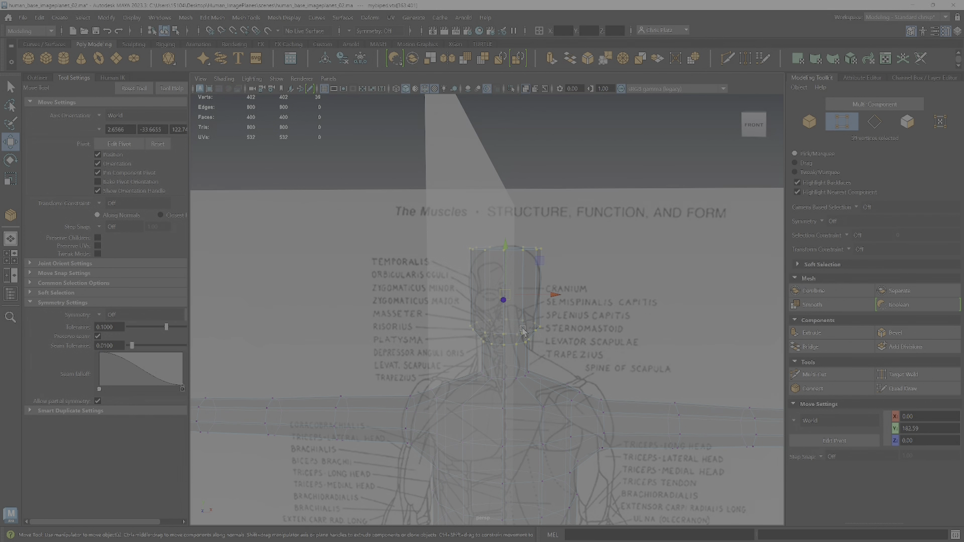
# Step: Lower the head along Y to match the front reference, and raise only its crown vertices to Y 194.43
pyautogui.scroll(3, 523, 331)
pyautogui.keyDown('alt'); pyautogui.moveTo(559, 332); pyautogui.dragTo(563, 331); pyautogui.keyUp('alt')
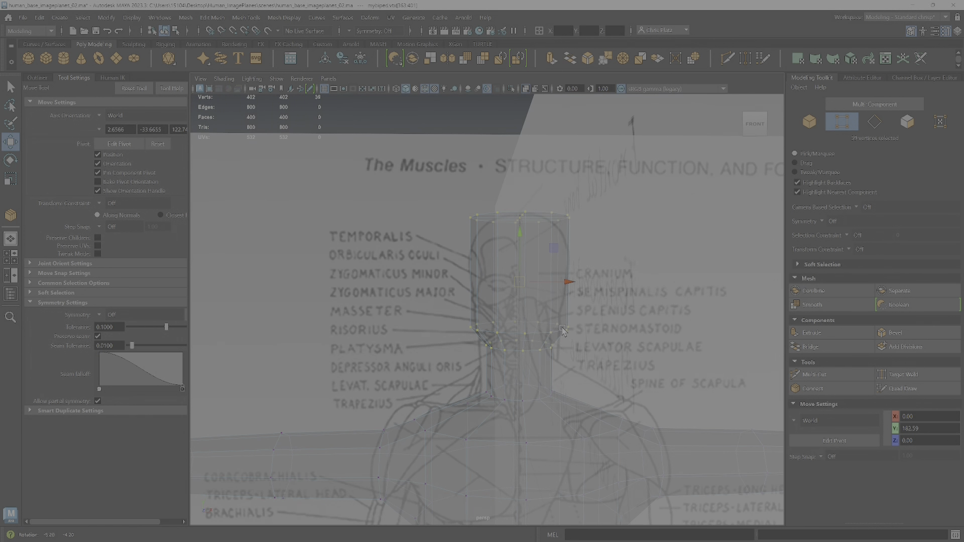
pyautogui.moveTo(520, 236); pyautogui.dragTo(544, 248)
pyautogui.moveTo(449, 208); pyautogui.dragTo(593, 269)
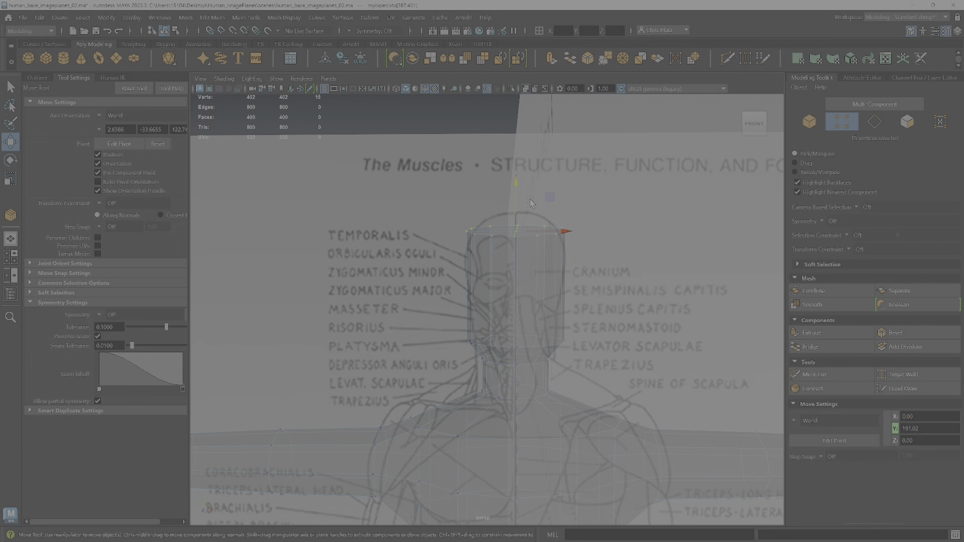
pyautogui.moveTo(519, 186); pyautogui.dragTo(518, 166)
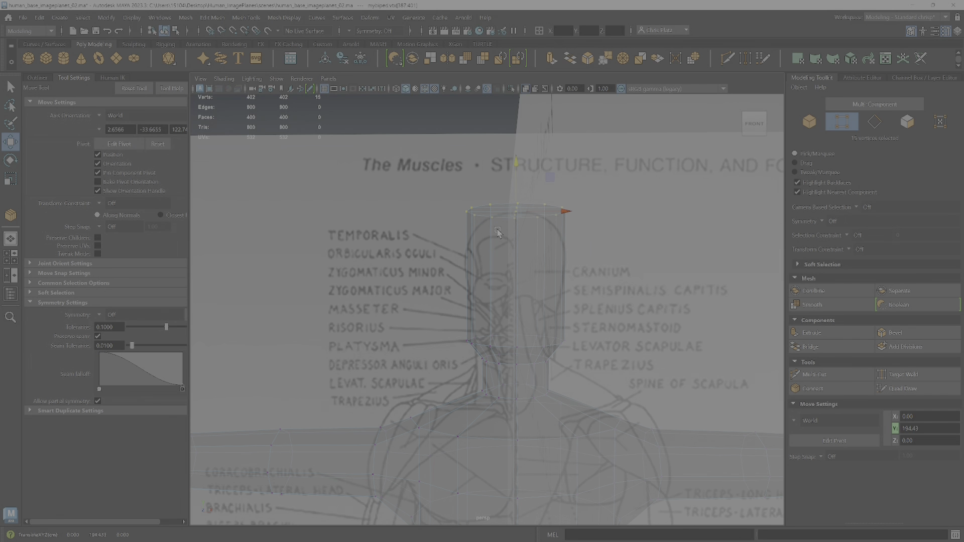
# Step: From the side, reselect all head vertices and move them forward along Z to 2.38 to match the profile reference
pyautogui.keyDown('alt'); pyautogui.moveTo(499, 233); pyautogui.dragTo(570, 271); pyautogui.keyUp('alt')
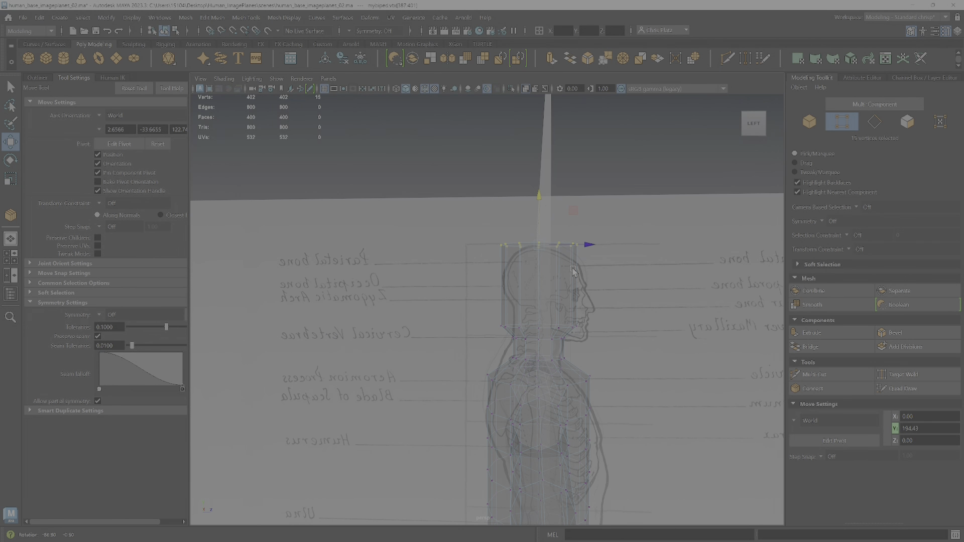
pyautogui.click(462, 251)
pyautogui.moveTo(464, 222); pyautogui.dragTo(567, 313)
pyautogui.moveTo(609, 344); pyautogui.dragTo(609, 345)
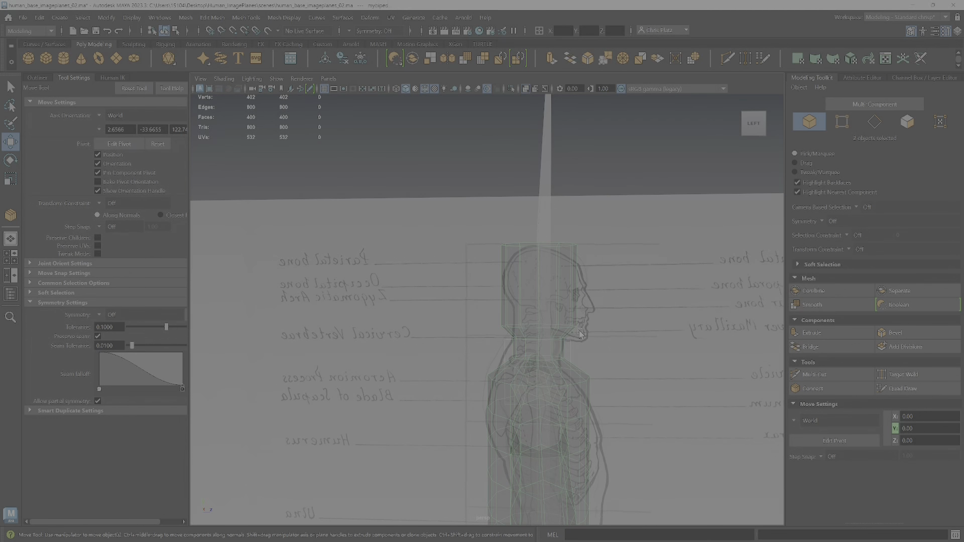
pyautogui.moveTo(551, 312); pyautogui.dragTo(501, 261, button='right')
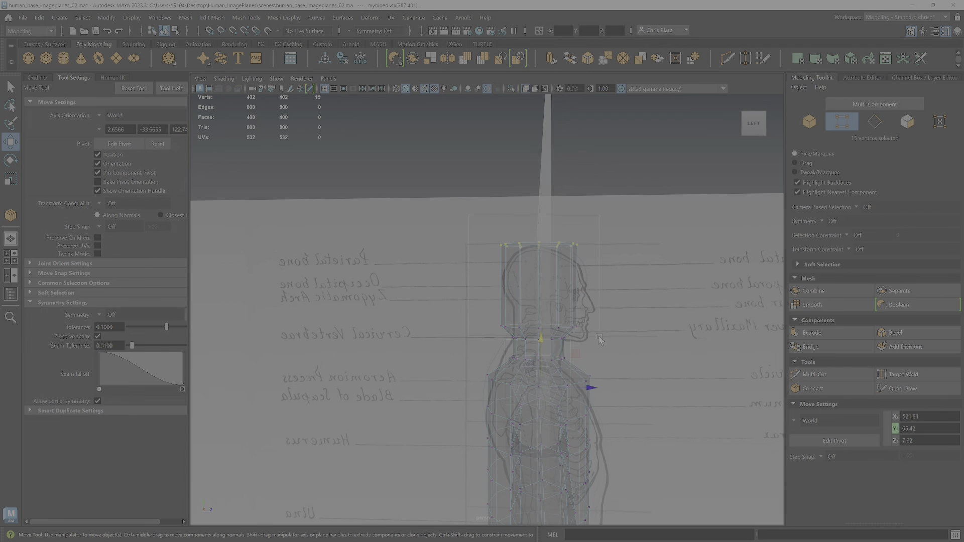
pyautogui.moveTo(601, 343); pyautogui.dragTo(602, 345)
pyautogui.moveTo(589, 296); pyautogui.dragTo(596, 301)
pyautogui.scroll(5, 593, 354)
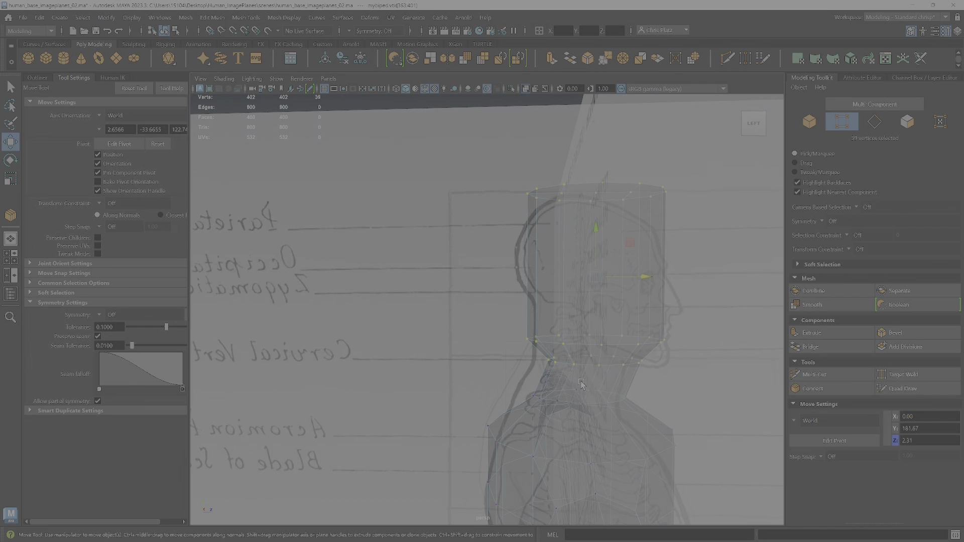
pyautogui.keyDown('alt'); pyautogui.moveTo(601, 376); pyautogui.dragTo(555, 343, button='middle'); pyautogui.keyUp('alt')
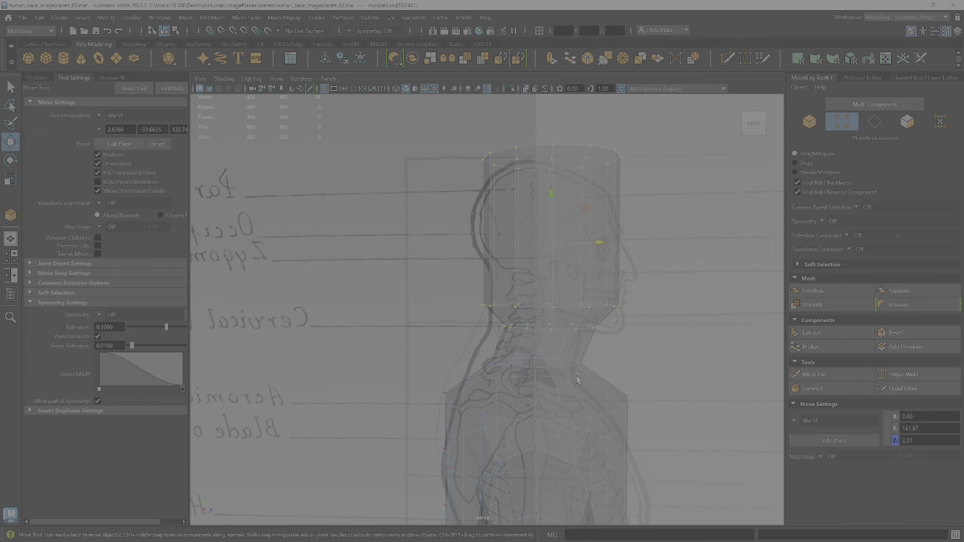
pyautogui.moveTo(594, 250)
pyautogui.mouseDown()
pyautogui.moveTo(573, 251)
pyautogui.moveTo(598, 259)
pyautogui.mouseUp()
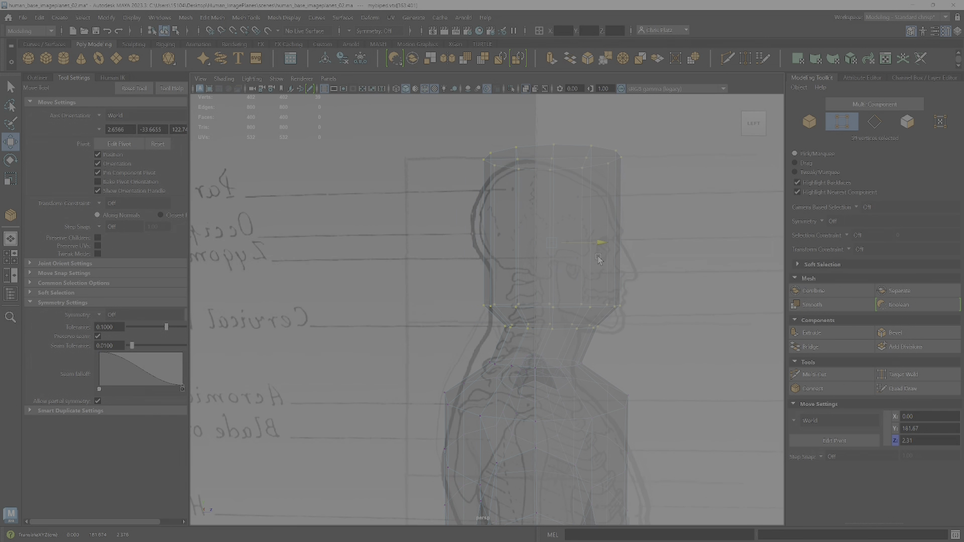
# Step: Select the neck-base and upper-shoulder vertex rows and scale them narrower along Z against the side reference
pyautogui.moveTo(613, 365)
pyautogui.keyDown('alt'); pyautogui.mouseDown(button='middle')
pyautogui.moveTo(641, 284)
pyautogui.moveTo(672, 332)
pyautogui.moveTo(624, 226)
pyautogui.mouseUp(button='middle'); pyautogui.keyUp('alt')
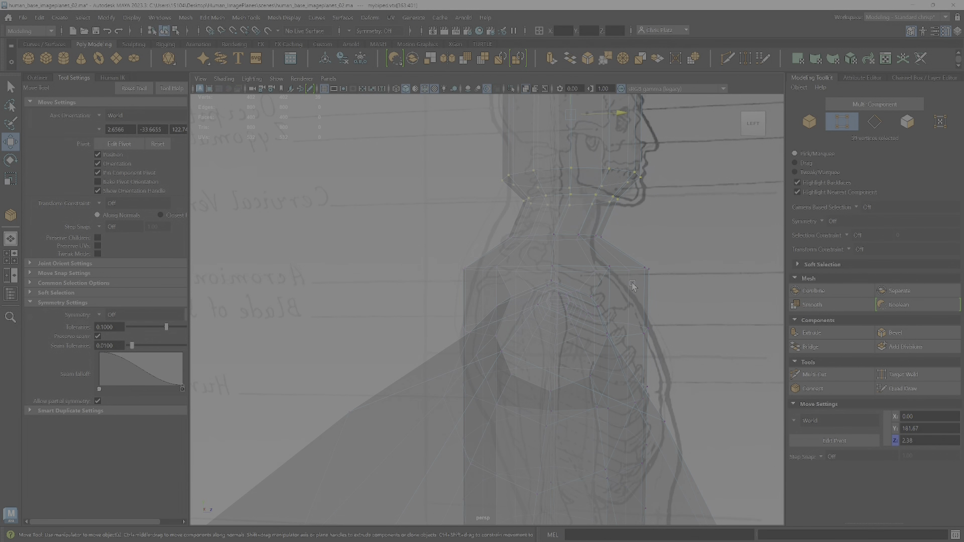
pyautogui.moveTo(437, 216)
pyautogui.mouseDown()
pyautogui.moveTo(638, 287)
pyautogui.moveTo(667, 281)
pyautogui.mouseUp()
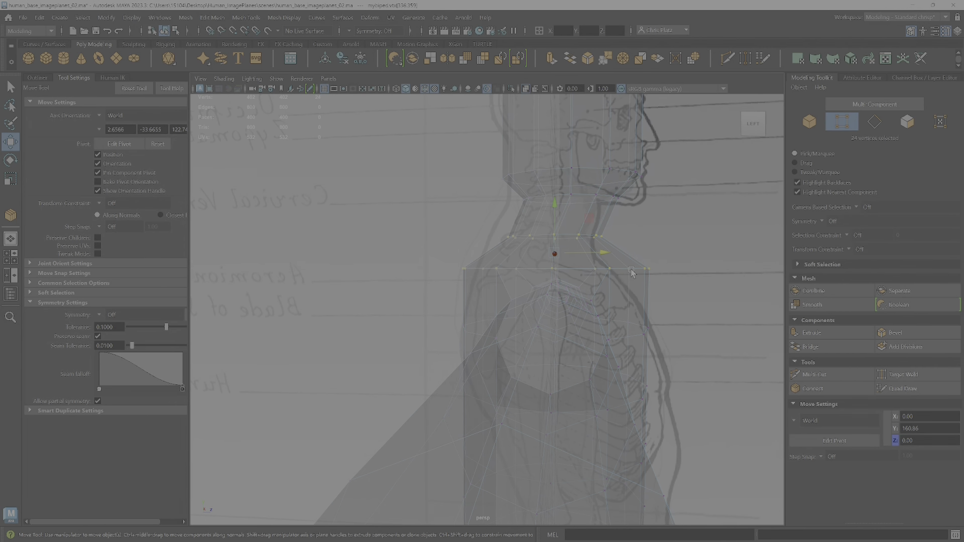
pyautogui.press('r')
pyautogui.moveTo(600, 253); pyautogui.dragTo(594, 257)
# Step: Select the back-of-neck vertices, show the Soft Selection settings and enable soft selection
pyautogui.moveTo(527, 242); pyautogui.dragTo(544, 259)
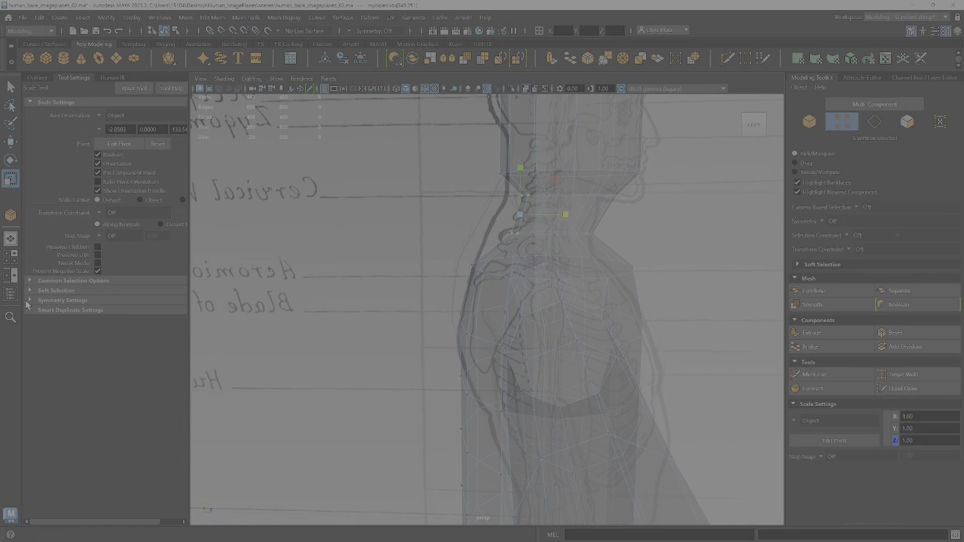
pyautogui.click(30, 291)
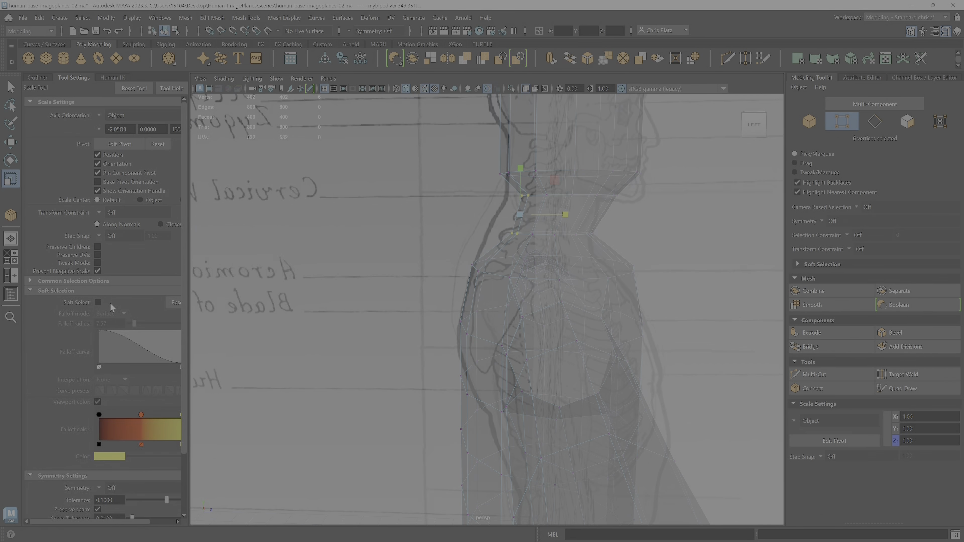
pyautogui.scroll(-3, 112, 307)
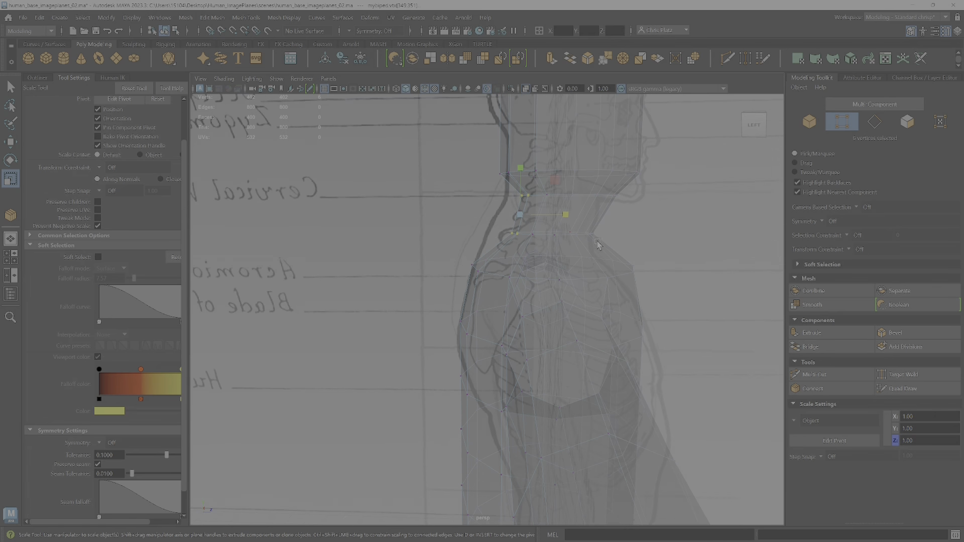
pyautogui.keyDown('alt'); pyautogui.moveTo(599, 245); pyautogui.dragTo(571, 289, button='middle'); pyautogui.keyUp('alt')
pyautogui.press('b')
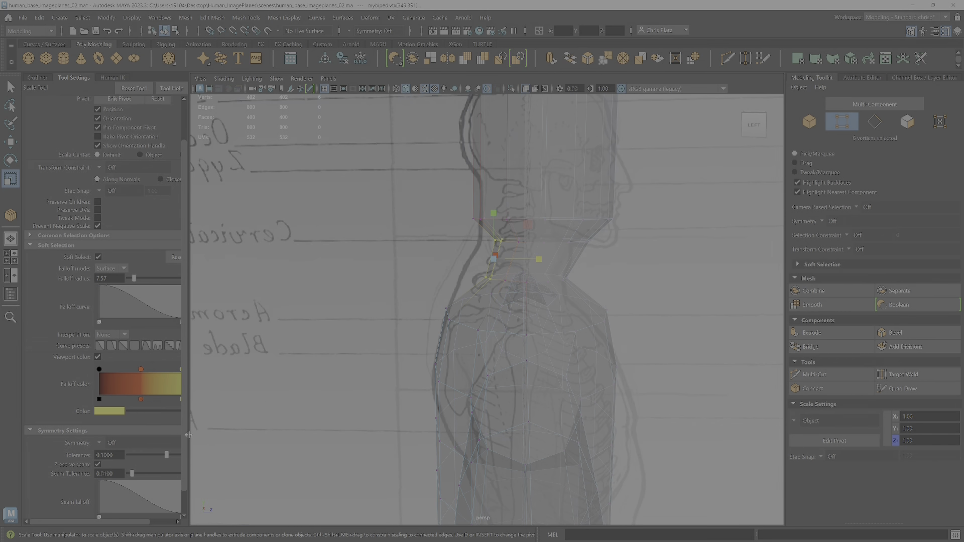
pyautogui.moveTo(192, 238); pyautogui.dragTo(274, 238)
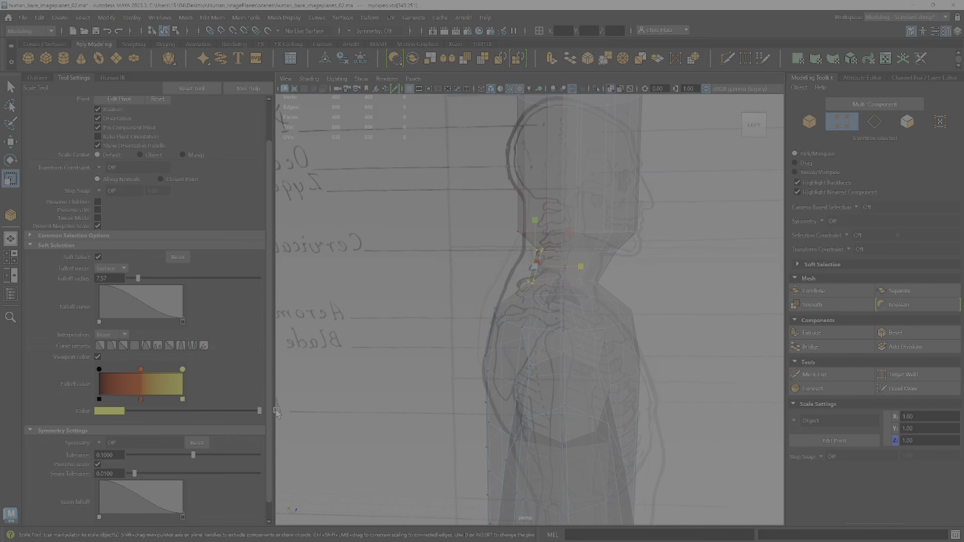
pyautogui.moveTo(274, 410); pyautogui.dragTo(226, 410)
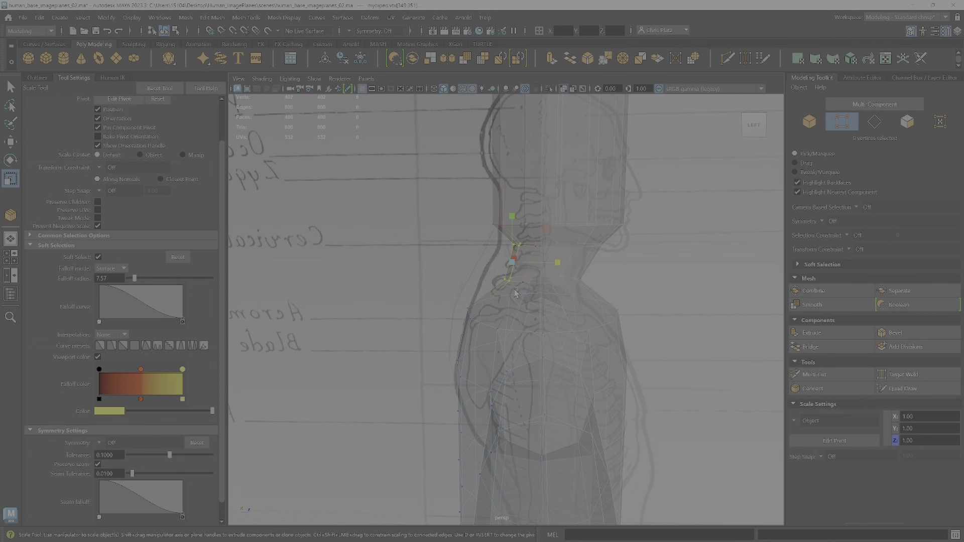
pyautogui.scroll(-1, 526, 229)
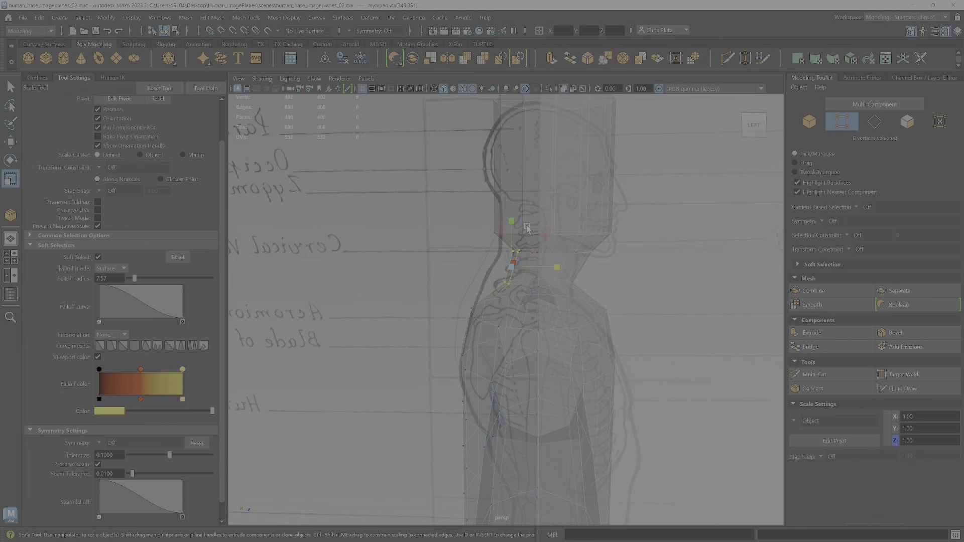
# Step: With the Move tool active, select the front jaw vertex and adjust its soft-selection falloff radius
pyautogui.press('w')
pyautogui.scroll(2, 576, 332)
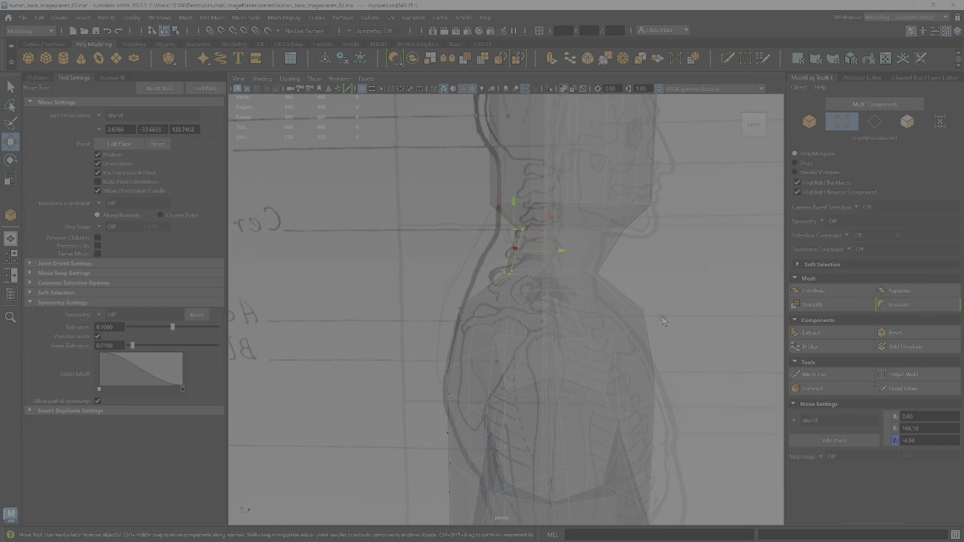
pyautogui.click(584, 266)
pyautogui.press('b')
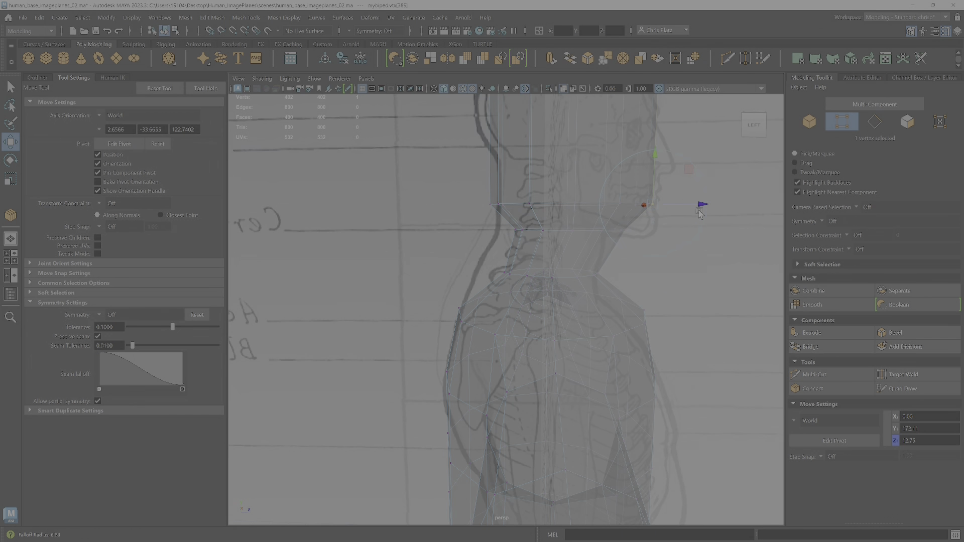
pyautogui.moveTo(700, 215); pyautogui.dragTo(669, 229)
# Step: Turn off X-Ray display and create a large polygon cylinder beside the biped for testing soft selection
pyautogui.click(565, 90)
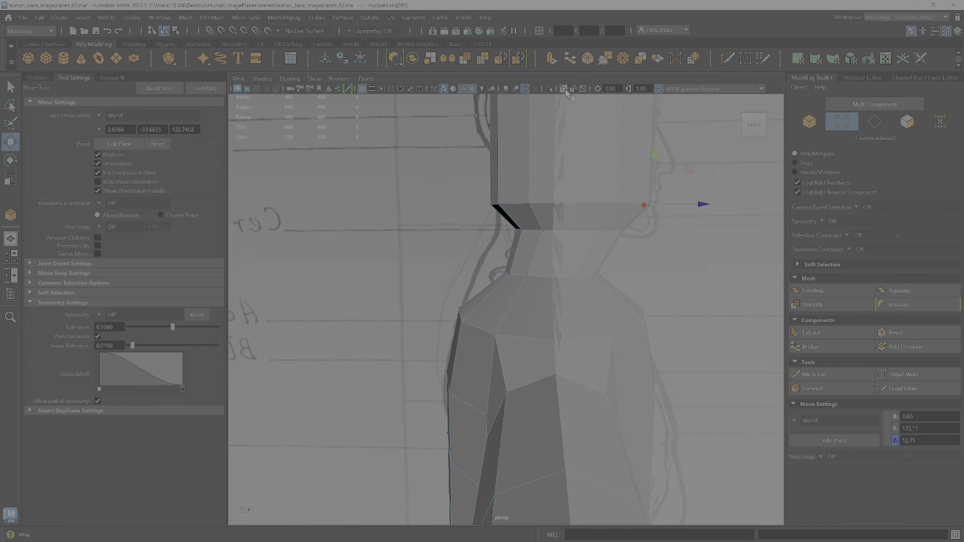
pyautogui.keyDown('alt'); pyautogui.moveTo(659, 268); pyautogui.dragTo(502, 274); pyautogui.keyUp('alt')
pyautogui.keyDown('alt'); pyautogui.moveTo(502, 273); pyautogui.dragTo(322, 341, button='right'); pyautogui.keyUp('alt')
pyautogui.keyDown('alt'); pyautogui.moveTo(301, 354); pyautogui.dragTo(472, 153, button='middle'); pyautogui.keyUp('alt')
pyautogui.keyDown('alt'); pyautogui.moveTo(472, 153); pyautogui.dragTo(488, 389, button='right'); pyautogui.keyUp('alt')
pyautogui.keyDown('alt'); pyautogui.moveTo(488, 389); pyautogui.dragTo(571, 254, button='middle'); pyautogui.keyUp('alt')
pyautogui.keyDown('alt'); pyautogui.moveTo(570, 254); pyautogui.dragTo(605, 281); pyautogui.keyUp('alt')
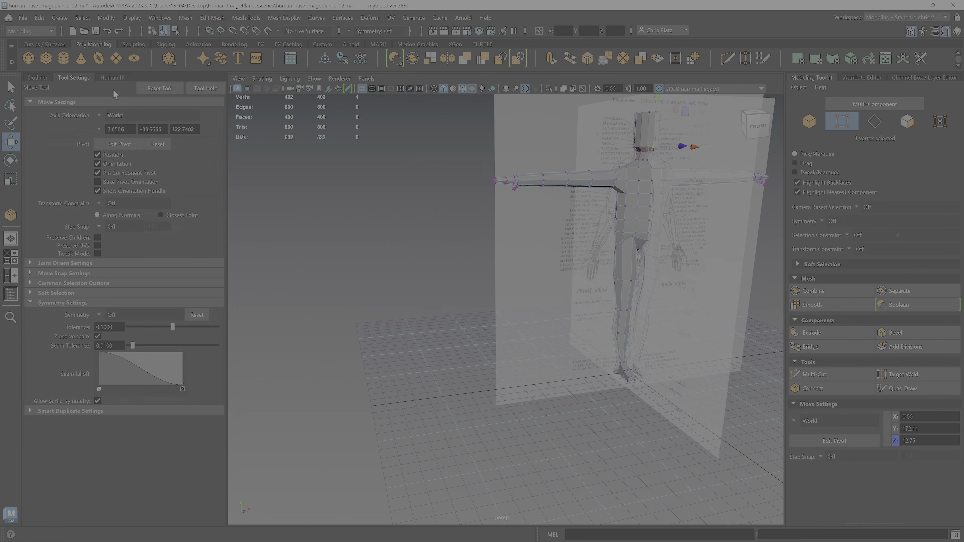
pyautogui.click(63, 58)
pyautogui.moveTo(663, 372); pyautogui.dragTo(364, 251)
# Step: Select the cylinder's top centre vertex and enlarge the soft-selection falloff until it spans most of the cylinder
pyautogui.moveTo(367, 249); pyautogui.dragTo(318, 246, button='right')
pyautogui.click(364, 246)
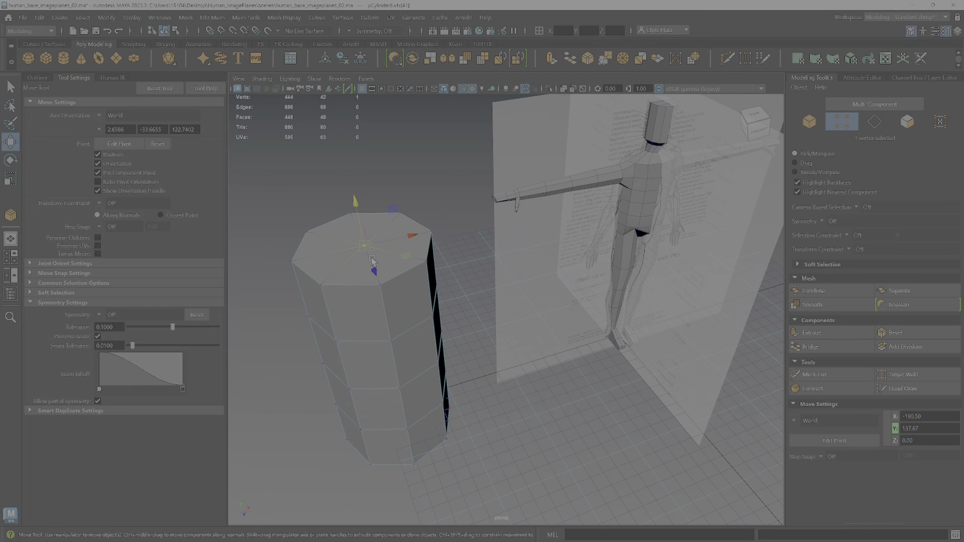
pyautogui.moveTo(358, 207); pyautogui.dragTo(511, 251)
pyautogui.press('b')
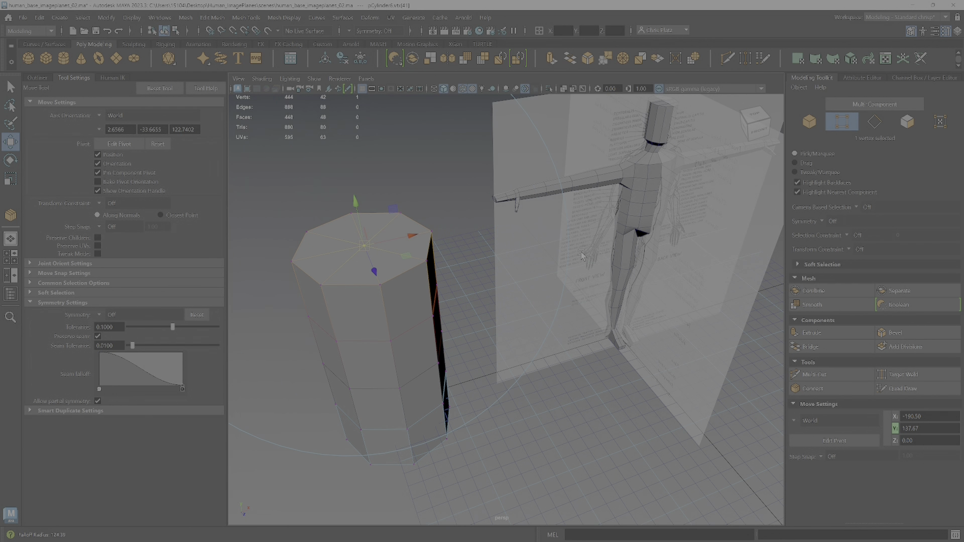
# Step: Rotate the soft-selected cylinder top to tilt it, and move it up and outward along X to bend the upper part
pyautogui.keyDown('alt'); pyautogui.moveTo(514, 324); pyautogui.dragTo(488, 322); pyautogui.keyUp('alt')
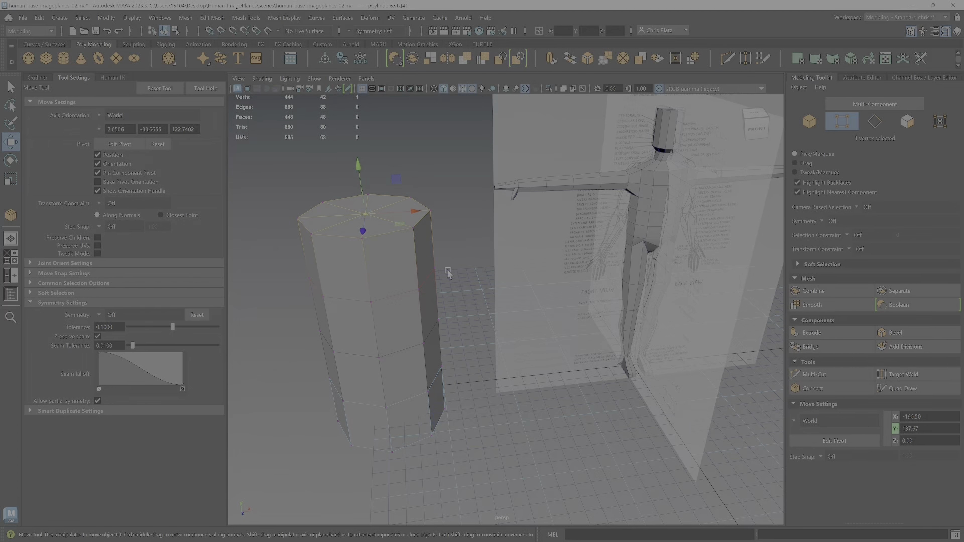
pyautogui.press('e')
pyautogui.moveTo(398, 185); pyautogui.dragTo(369, 177)
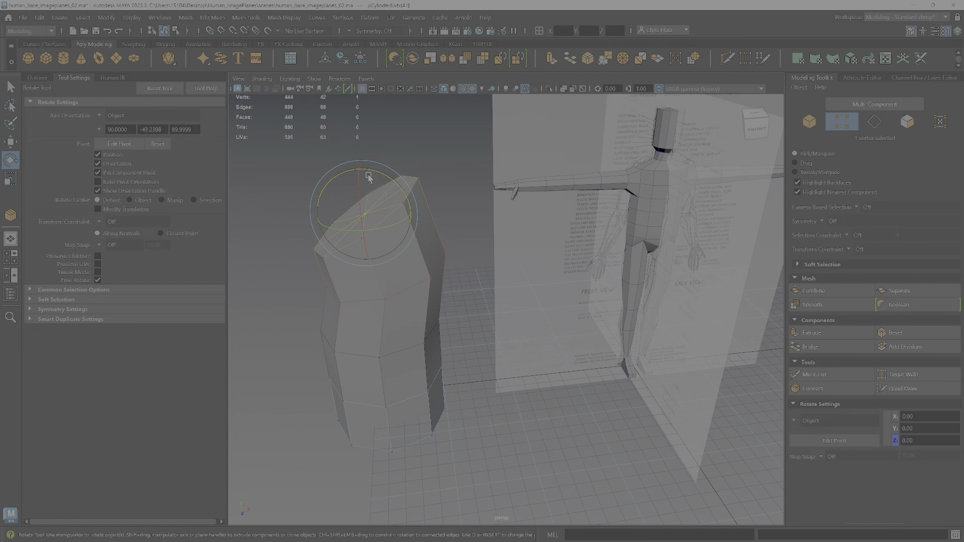
pyautogui.press('w')
pyautogui.moveTo(411, 220); pyautogui.dragTo(361, 211)
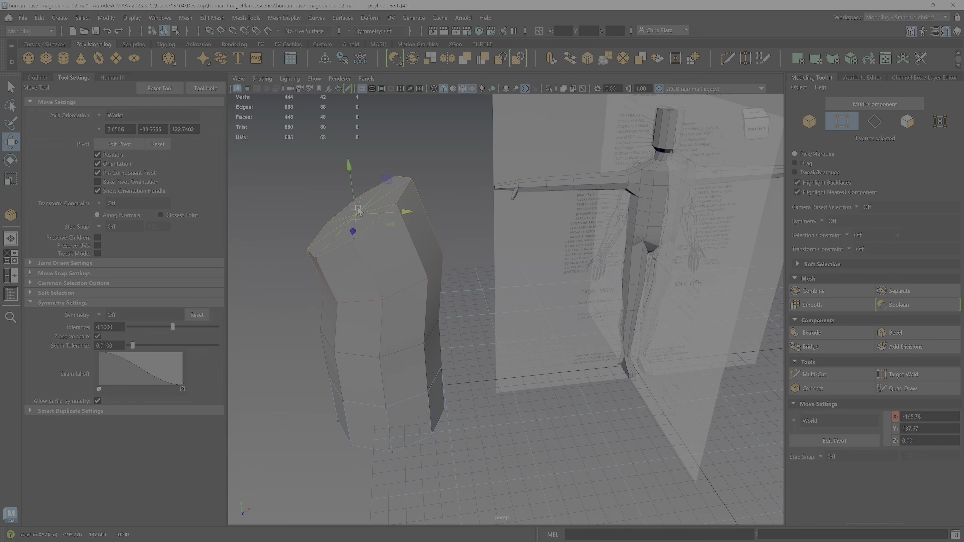
pyautogui.moveTo(386, 180); pyautogui.dragTo(316, 110)
pyautogui.keyDown('alt'); pyautogui.moveTo(385, 246); pyautogui.dragTo(428, 272); pyautogui.keyUp('alt')
pyautogui.moveTo(416, 162); pyautogui.dragTo(360, 143)
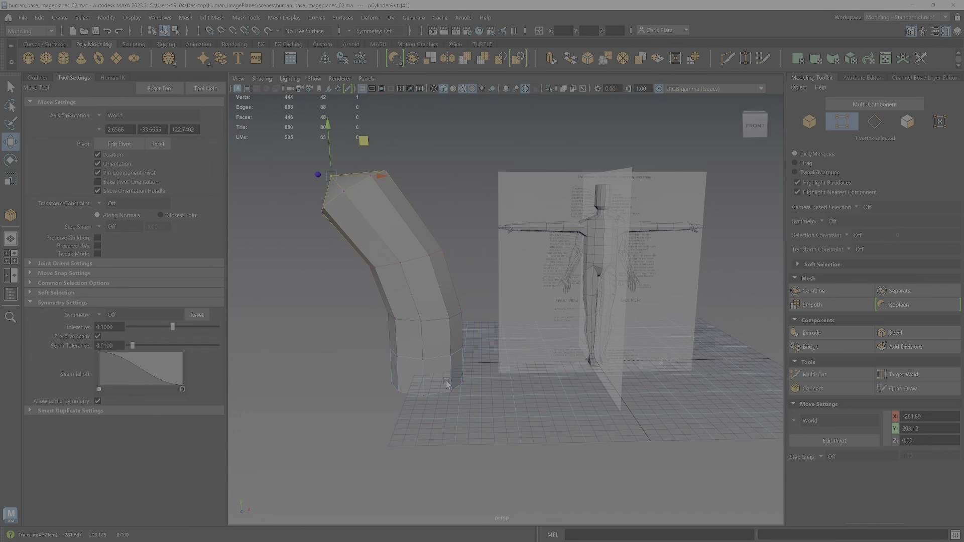
# Step: Select the cylinder's bottom centre vertex and rotate and move it outward to bend the lower end with soft selection
pyautogui.moveTo(426, 438)
pyautogui.keyDown('alt'); pyautogui.mouseDown()
pyautogui.moveTo(430, 374)
pyautogui.moveTo(430, 422)
pyautogui.mouseUp(); pyautogui.keyUp('alt')
pyautogui.click(416, 361)
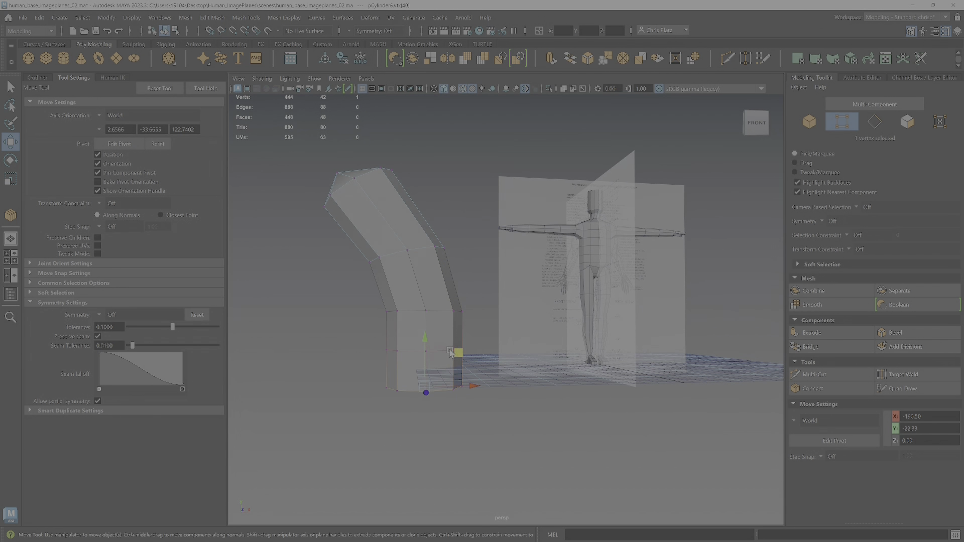
pyautogui.press('e')
pyautogui.moveTo(457, 357); pyautogui.dragTo(405, 363)
pyautogui.press('w')
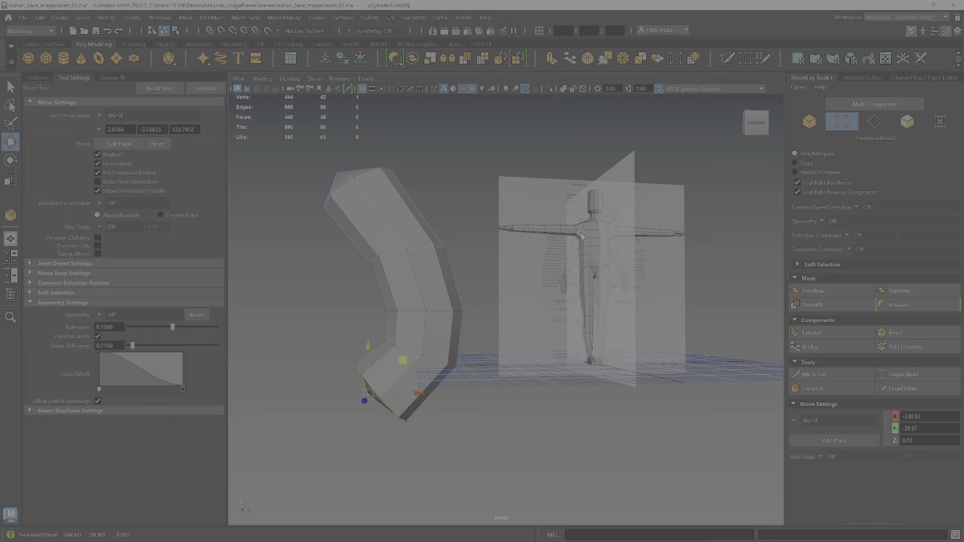
# Step: Switch the test cylinder from vertex to object selection and delete it
pyautogui.moveTo(417, 257); pyautogui.dragTo(437, 226, button='right')
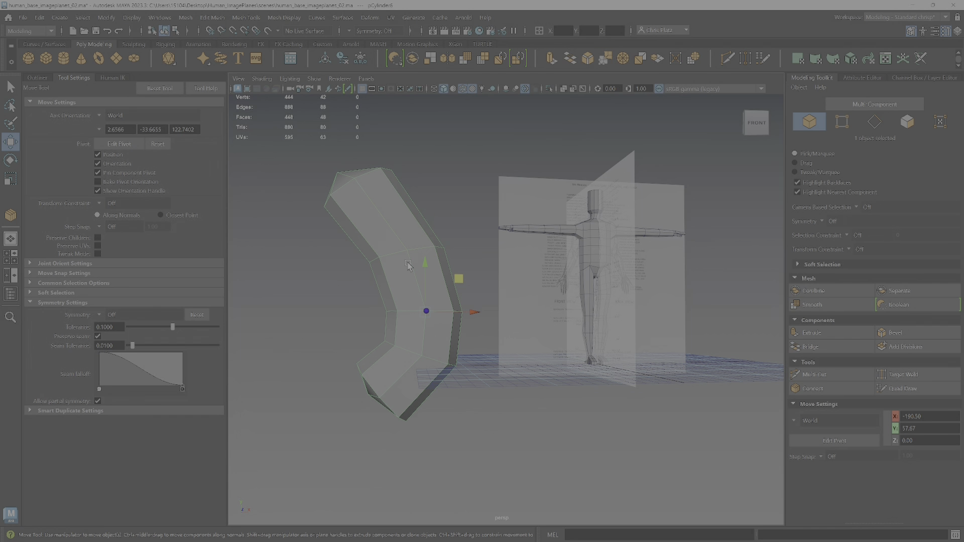
pyautogui.press('Delete')
pyautogui.scroll(1, 572, 239)
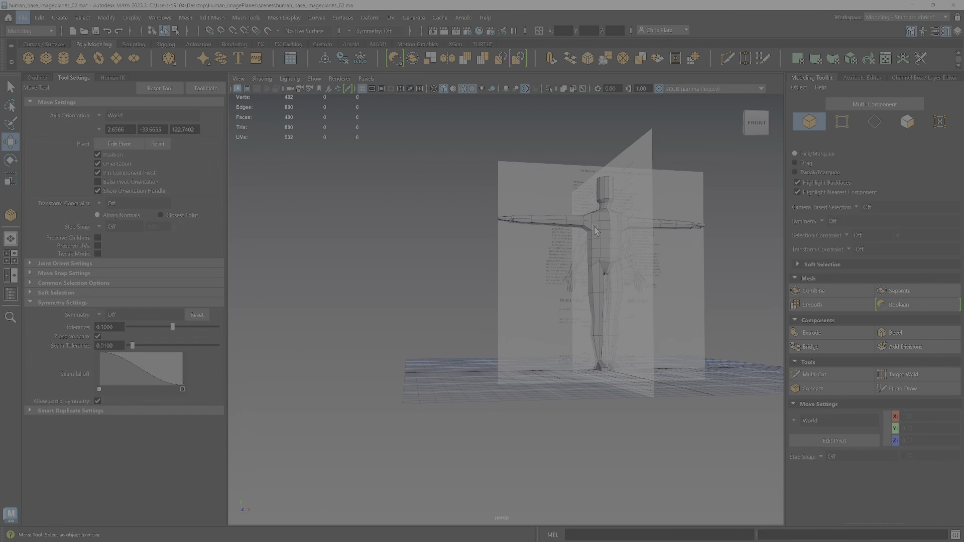
# Step: Turn on X-Ray display with the biped in side view and select its horizontal row of waist vertices
pyautogui.click(597, 230)
pyautogui.press('f')
pyautogui.keyDown('alt'); pyautogui.moveTo(589, 232); pyautogui.dragTo(731, 274); pyautogui.keyUp('alt')
pyautogui.scroll(3, 539, 292)
pyautogui.keyDown('alt'); pyautogui.moveTo(540, 292); pyautogui.dragTo(520, 275); pyautogui.keyUp('alt')
pyautogui.keyDown('alt'); pyautogui.moveTo(520, 276); pyautogui.dragTo(525, 298, button='middle'); pyautogui.keyUp('alt')
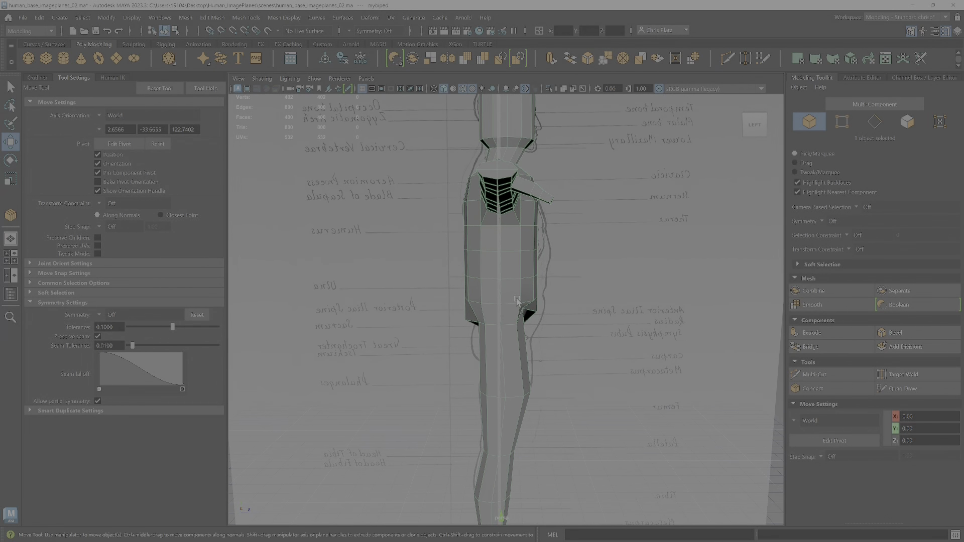
pyautogui.scroll(3, 526, 283)
pyautogui.click(564, 89)
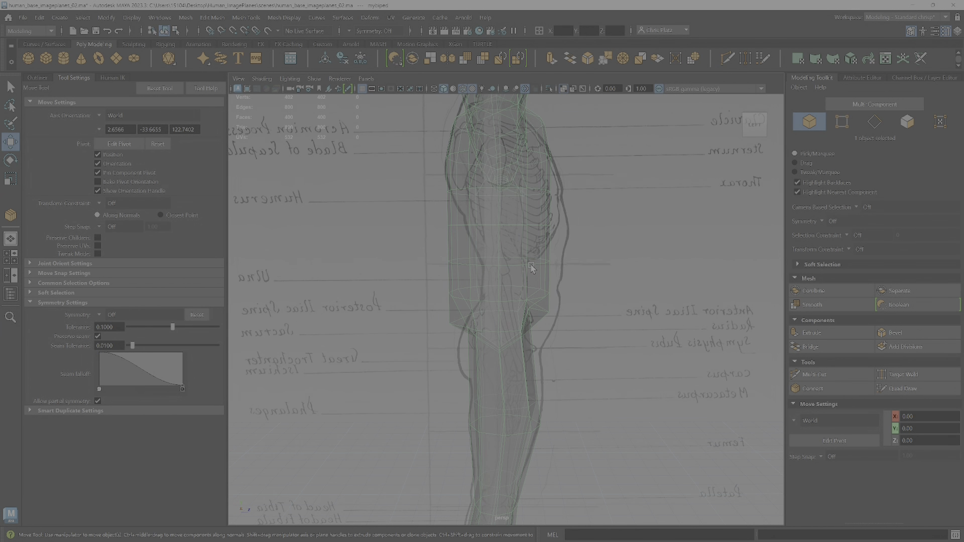
pyautogui.moveTo(525, 263); pyautogui.dragTo(480, 261, button='right')
pyautogui.moveTo(436, 251); pyautogui.dragTo(552, 280)
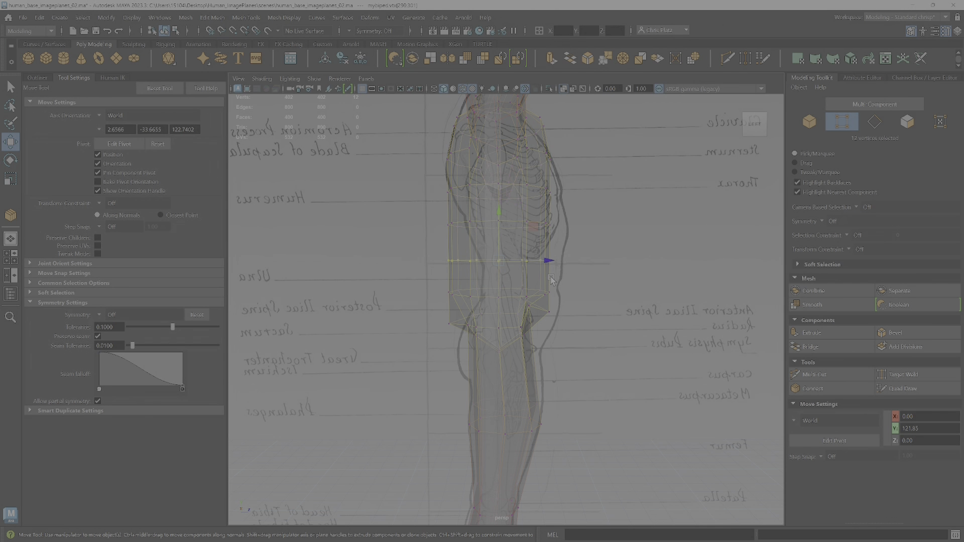
# Step: Enable Soft Select, set its falloff mode to Volume, and check the falloff on the biped from the front
pyautogui.press('b')
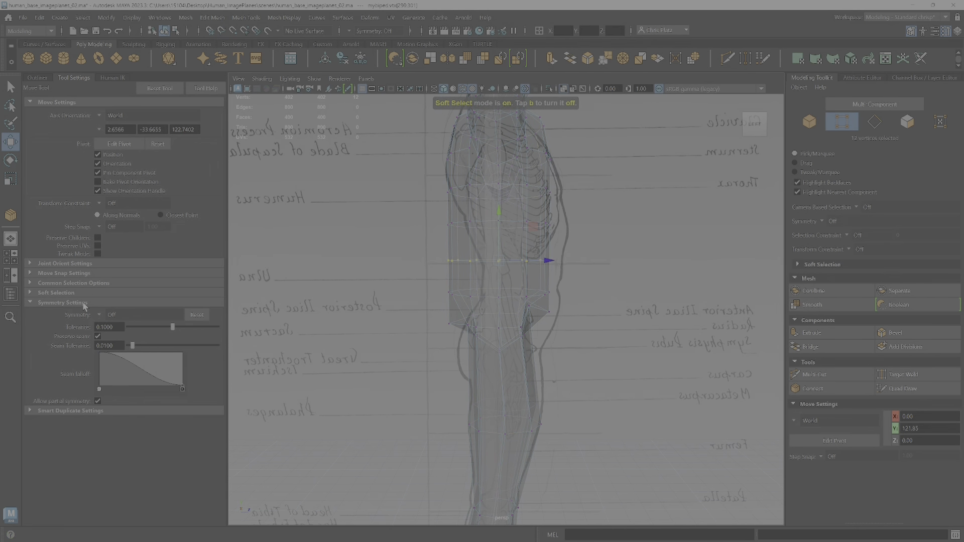
pyautogui.click(78, 294)
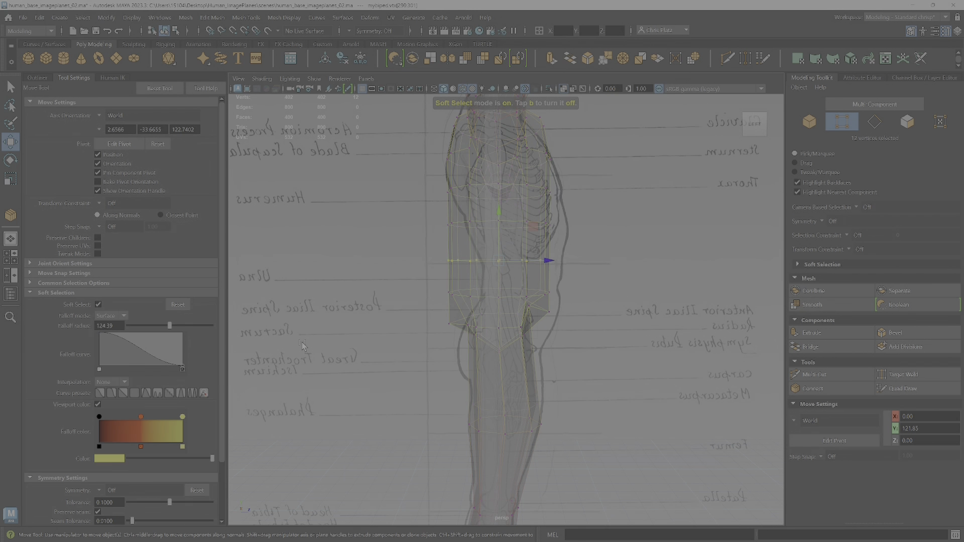
pyautogui.click(123, 317)
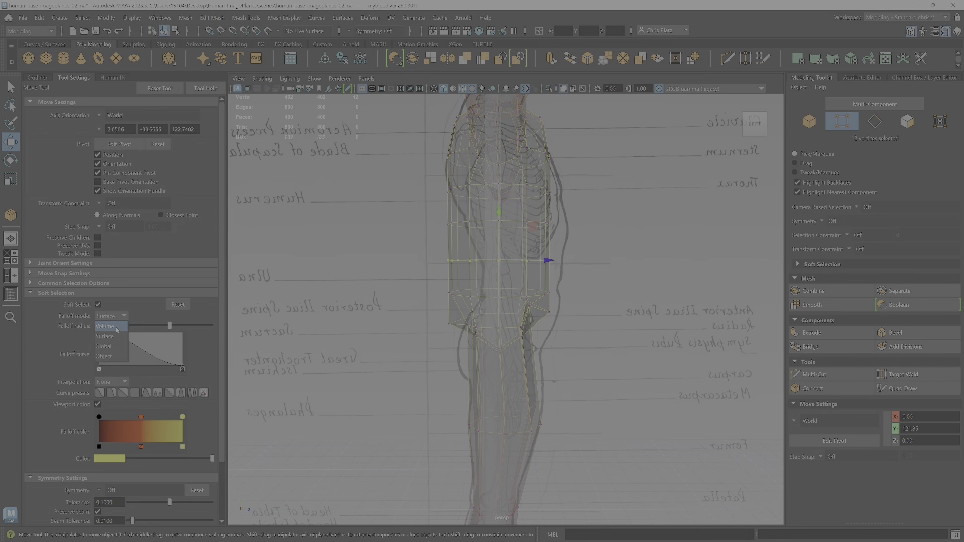
pyautogui.click(108, 327)
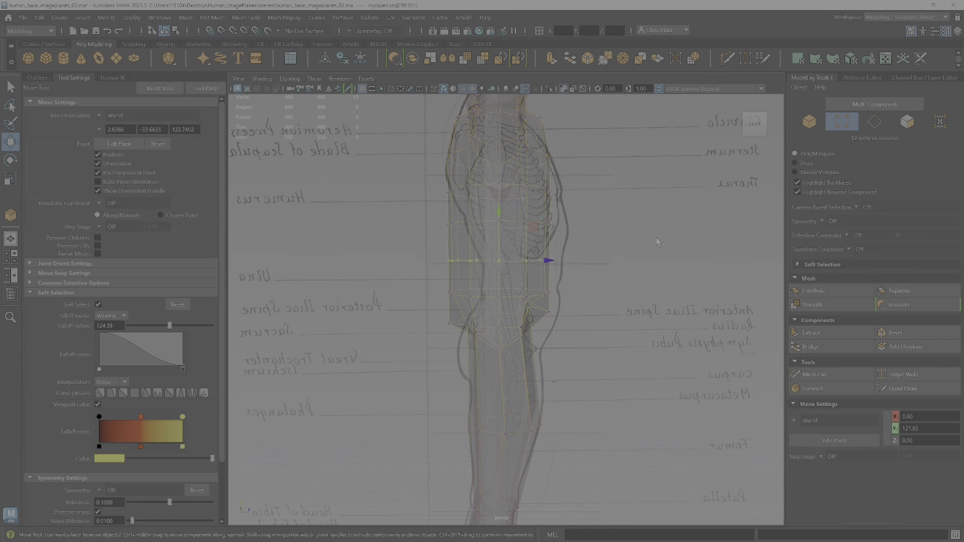
pyautogui.keyDown('alt'); pyautogui.moveTo(658, 241); pyautogui.dragTo(397, 239); pyautogui.keyUp('alt')
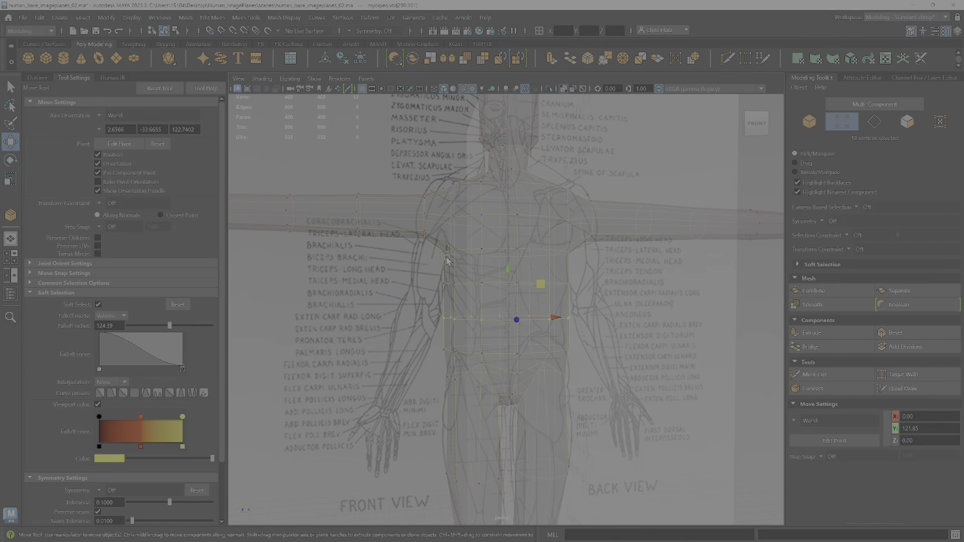
# Step: Set the soft selection falloff mode back to Surface, compare its effect on the torso, and turn Soft Select off
pyautogui.click(99, 304)
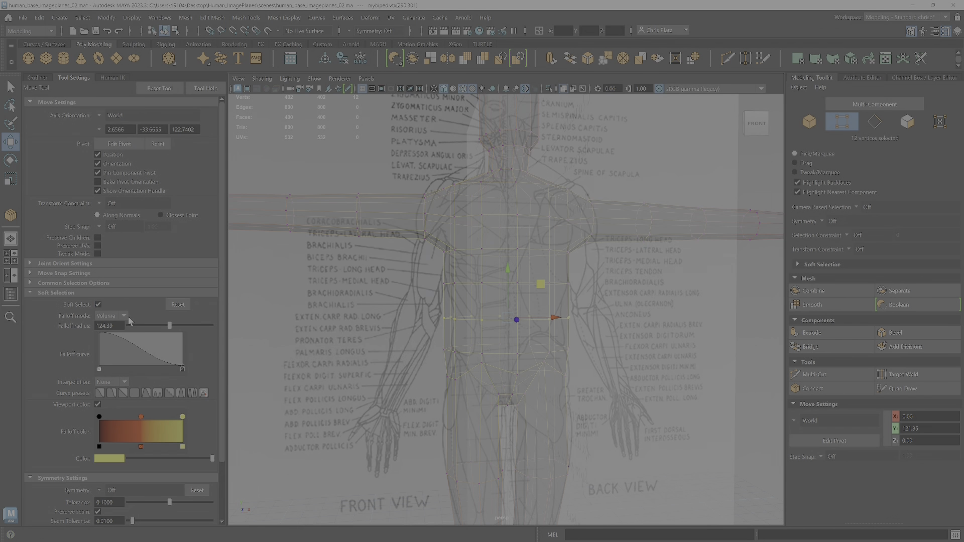
pyautogui.click(126, 317)
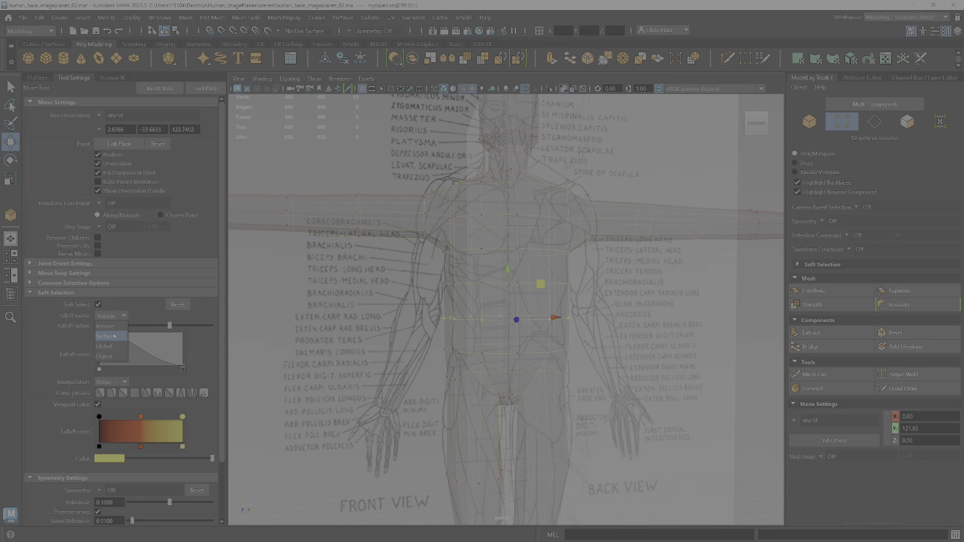
pyautogui.click(111, 331)
pyautogui.keyDown('alt'); pyautogui.moveTo(241, 322); pyautogui.dragTo(421, 310); pyautogui.keyUp('alt')
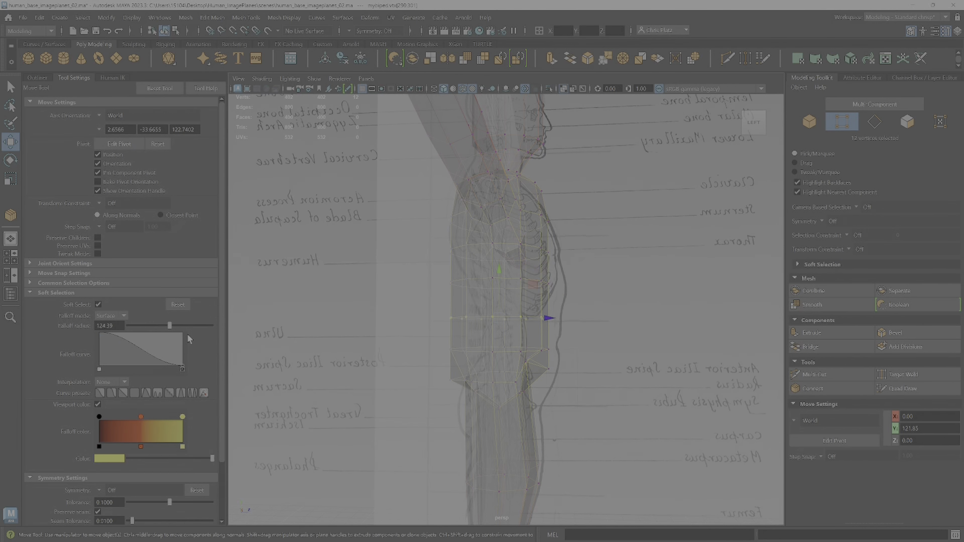
pyautogui.click(126, 316)
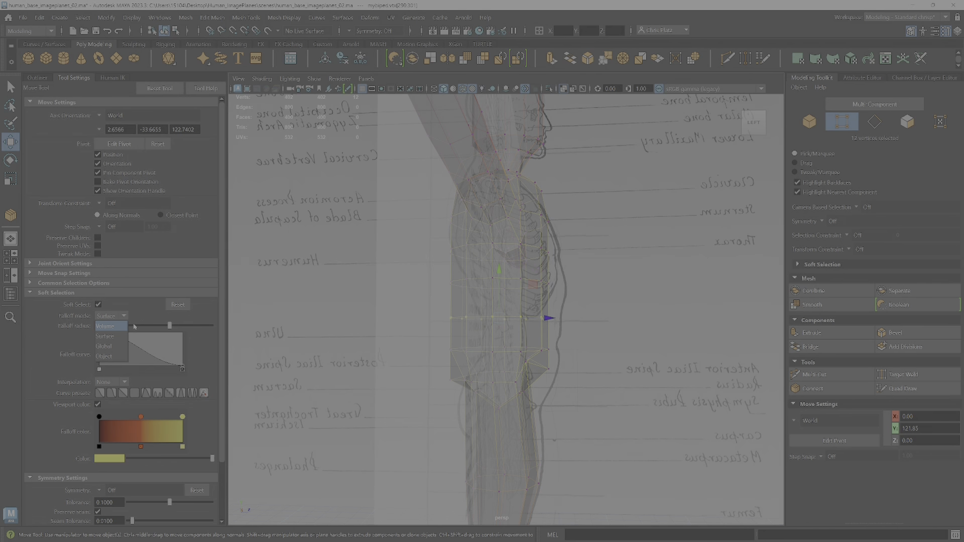
pyautogui.click(106, 336)
pyautogui.keyDown('alt'); pyautogui.moveTo(400, 325); pyautogui.dragTo(395, 329); pyautogui.keyUp('alt')
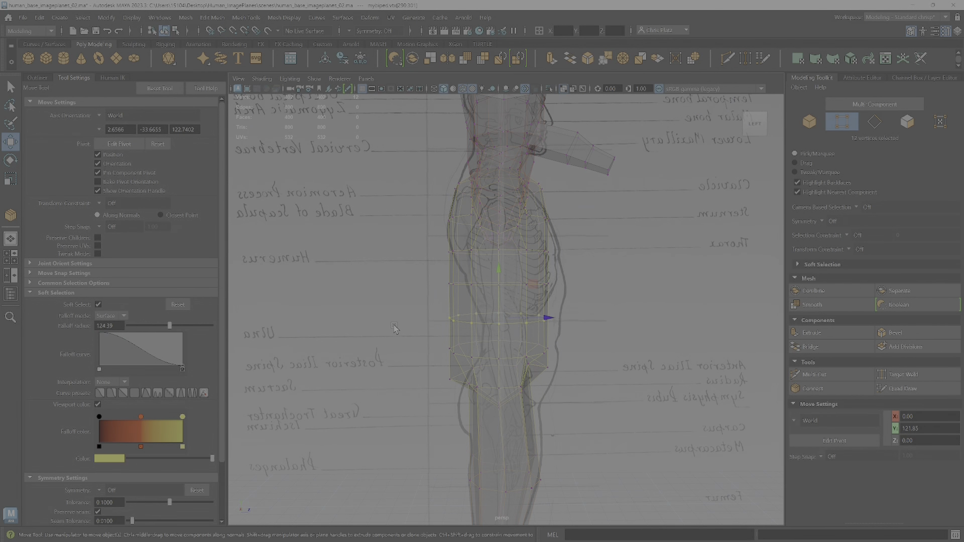
pyautogui.keyDown('alt'); pyautogui.moveTo(572, 302); pyautogui.dragTo(521, 249); pyautogui.keyUp('alt')
pyautogui.press('b')
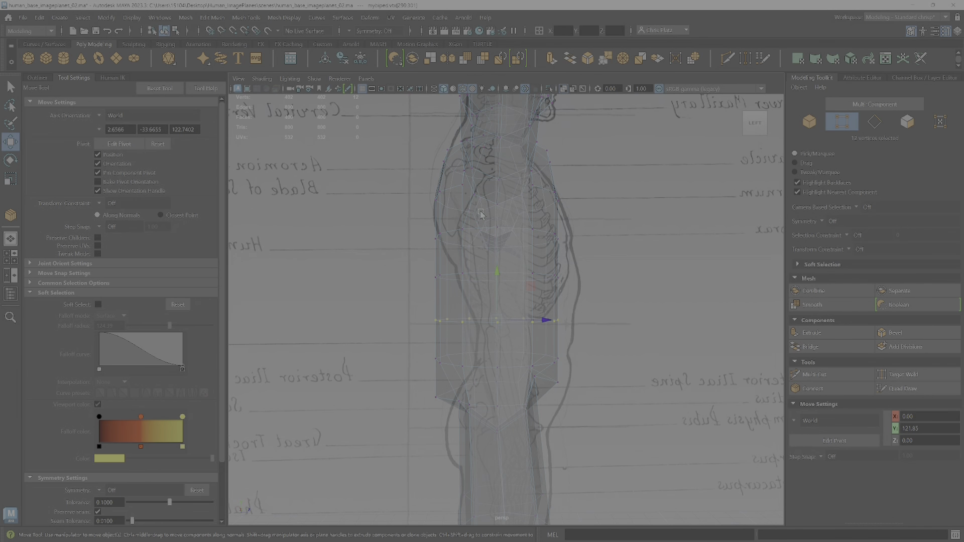
# Step: Move the waist vertex row forward along Z to follow the side reference and scale down its depth
pyautogui.keyDown('alt'); pyautogui.moveTo(583, 340); pyautogui.dragTo(553, 323, button='right'); pyautogui.keyUp('alt')
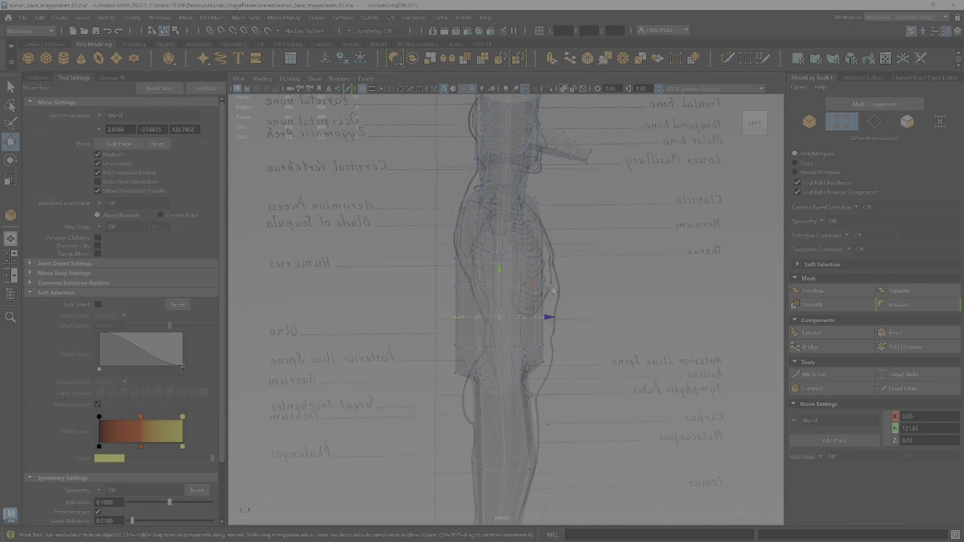
pyautogui.keyDown('alt'); pyautogui.moveTo(553, 354); pyautogui.dragTo(578, 253, button='middle'); pyautogui.keyUp('alt')
pyautogui.keyDown('alt'); pyautogui.moveTo(562, 256); pyautogui.dragTo(577, 276, button='right'); pyautogui.keyUp('alt')
pyautogui.keyDown('alt'); pyautogui.moveTo(577, 276); pyautogui.dragTo(568, 285); pyautogui.keyUp('alt')
pyautogui.keyDown('alt'); pyautogui.moveTo(600, 232); pyautogui.dragTo(567, 266); pyautogui.keyUp('alt')
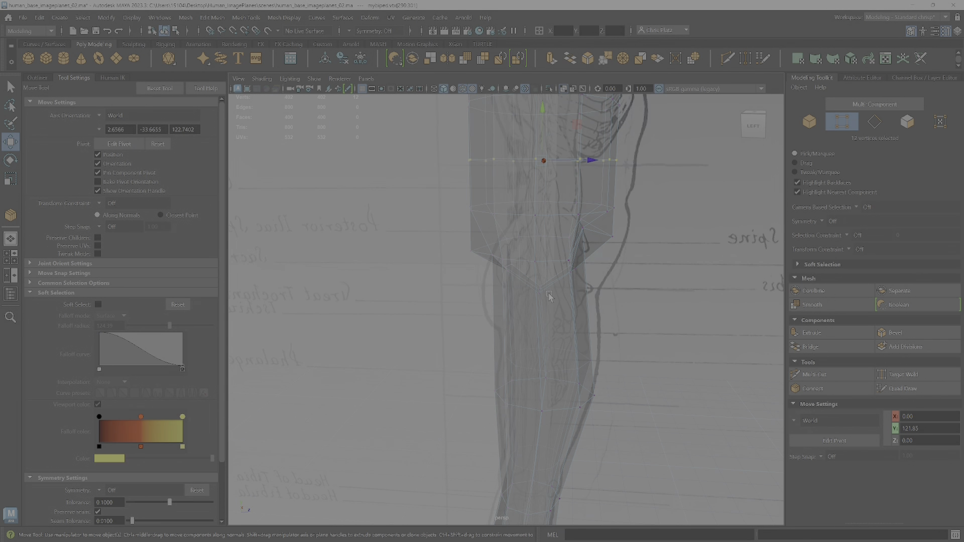
pyautogui.keyDown('alt'); pyautogui.moveTo(549, 295); pyautogui.dragTo(512, 287, button='right'); pyautogui.keyUp('alt')
pyautogui.keyDown('alt'); pyautogui.moveTo(513, 287); pyautogui.dragTo(530, 397, button='middle'); pyautogui.keyUp('alt')
pyautogui.keyDown('alt'); pyautogui.moveTo(530, 396); pyautogui.dragTo(567, 367); pyautogui.keyUp('alt')
pyautogui.keyDown('alt'); pyautogui.moveTo(567, 366); pyautogui.dragTo(600, 364, button='right'); pyautogui.keyUp('alt')
pyautogui.keyDown('alt'); pyautogui.moveTo(601, 364); pyautogui.dragTo(633, 354); pyautogui.keyUp('alt')
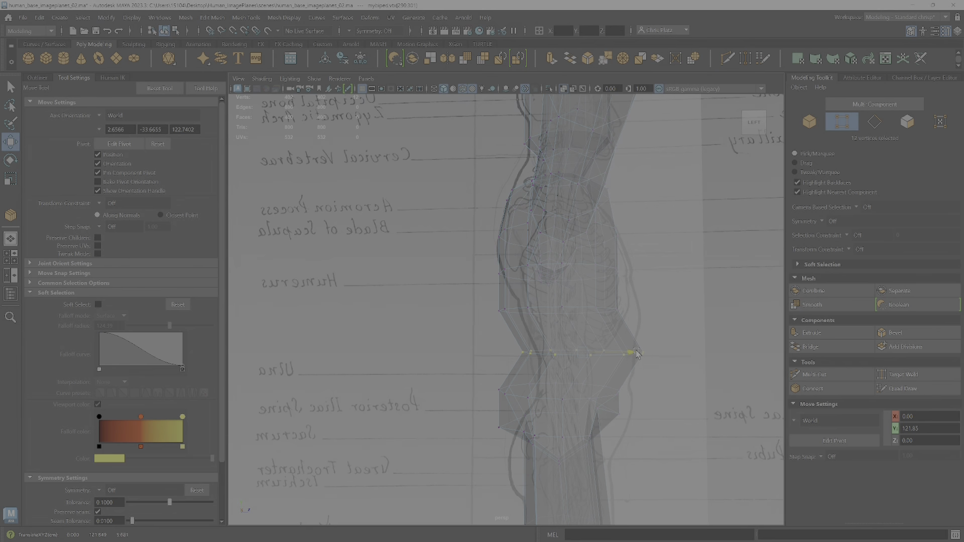
pyautogui.press('r')
pyautogui.moveTo(629, 355); pyautogui.dragTo(619, 361)
# Step: Move the vertex row above the waist forward to Z 5.78 and shift the row below the waist forward
pyautogui.press('w')
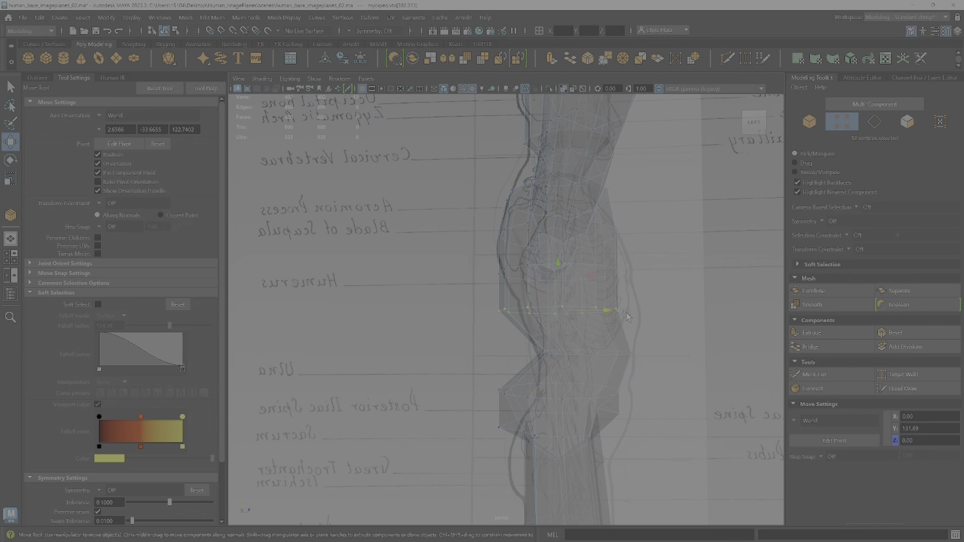
pyautogui.moveTo(610, 312)
pyautogui.mouseDown()
pyautogui.moveTo(633, 316)
pyautogui.moveTo(605, 323)
pyautogui.moveTo(619, 324)
pyautogui.mouseUp()
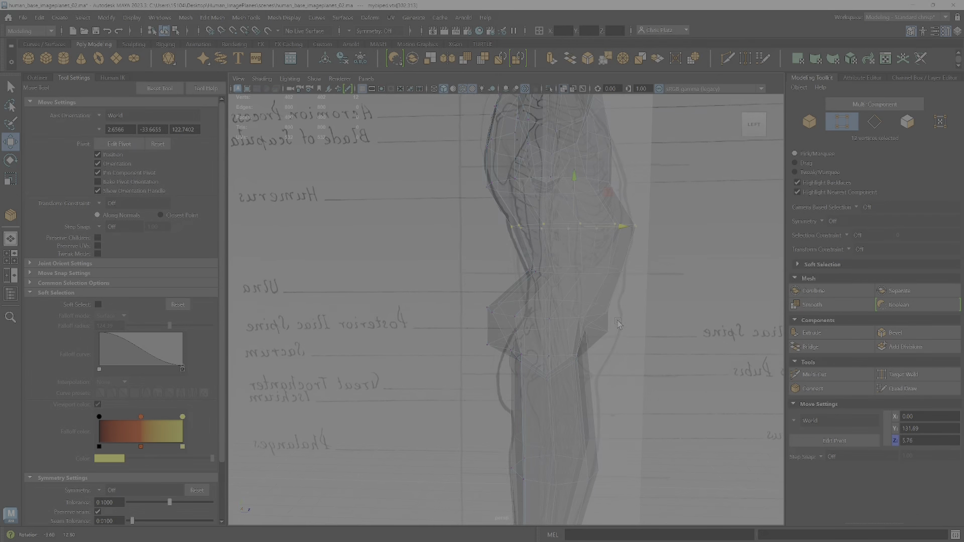
pyautogui.keyDown('alt'); pyautogui.moveTo(517, 274); pyautogui.dragTo(501, 291); pyautogui.keyUp('alt')
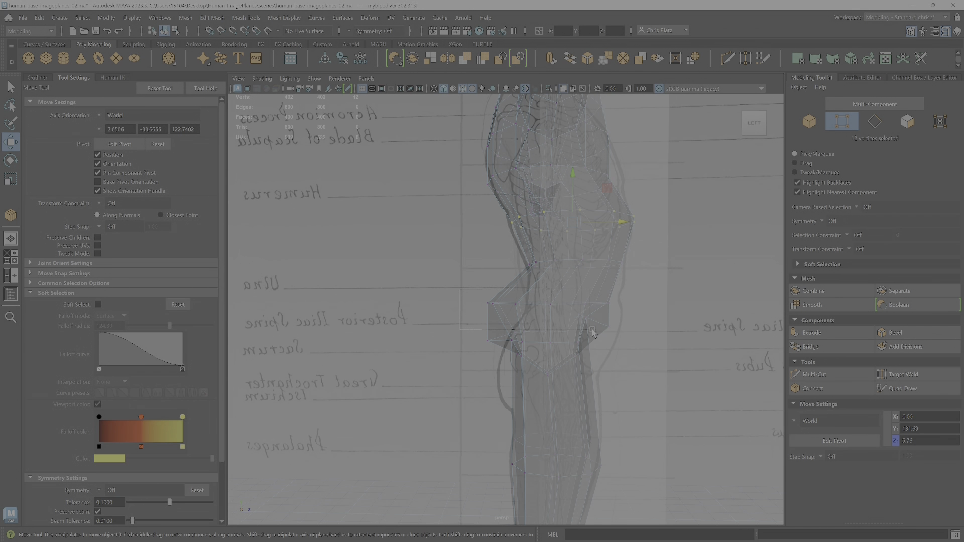
pyautogui.moveTo(594, 312); pyautogui.dragTo(616, 308)
# Step: Reselect the waist vertex row, rescale its depth, and place it at Z 5.81 to match the side reference
pyautogui.press('r')
pyautogui.keyDown('alt'); pyautogui.moveTo(549, 268); pyautogui.dragTo(627, 275); pyautogui.keyUp('alt')
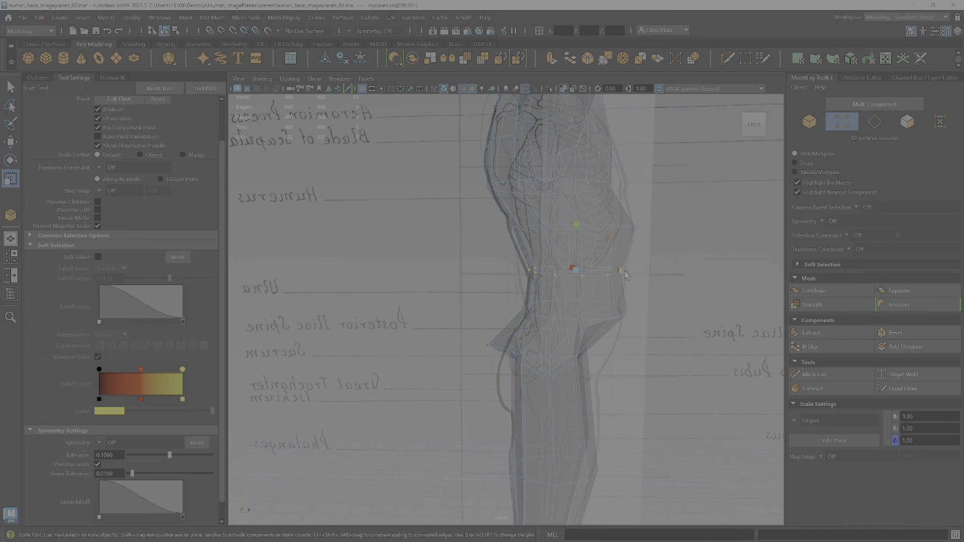
pyautogui.press('w')
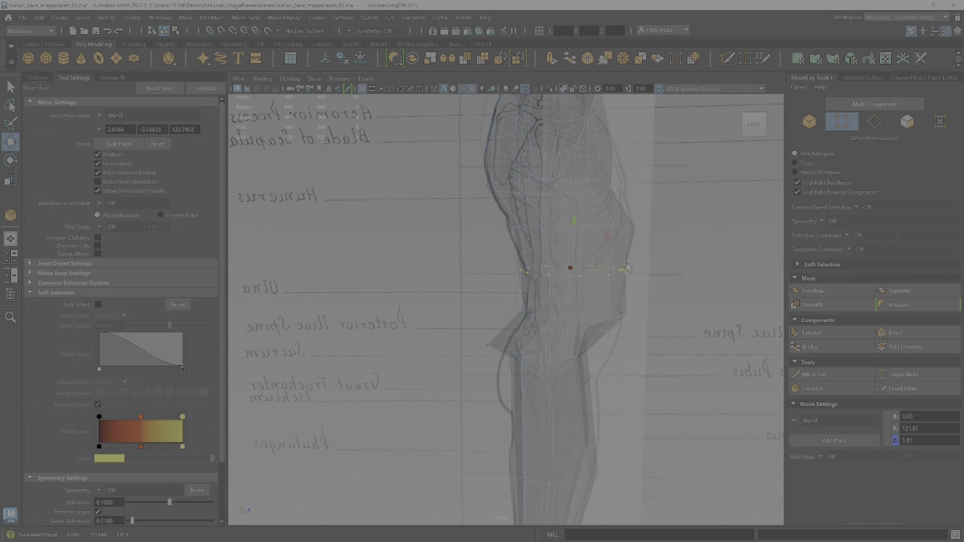
# Step: Select the chest vertex row and scale it in depth to match the side reference outline
pyautogui.keyDown('alt'); pyautogui.moveTo(642, 216); pyautogui.dragTo(557, 224); pyautogui.keyUp('alt')
pyautogui.keyDown('alt'); pyautogui.moveTo(488, 225); pyautogui.dragTo(608, 199); pyautogui.keyUp('alt')
pyautogui.press('r')
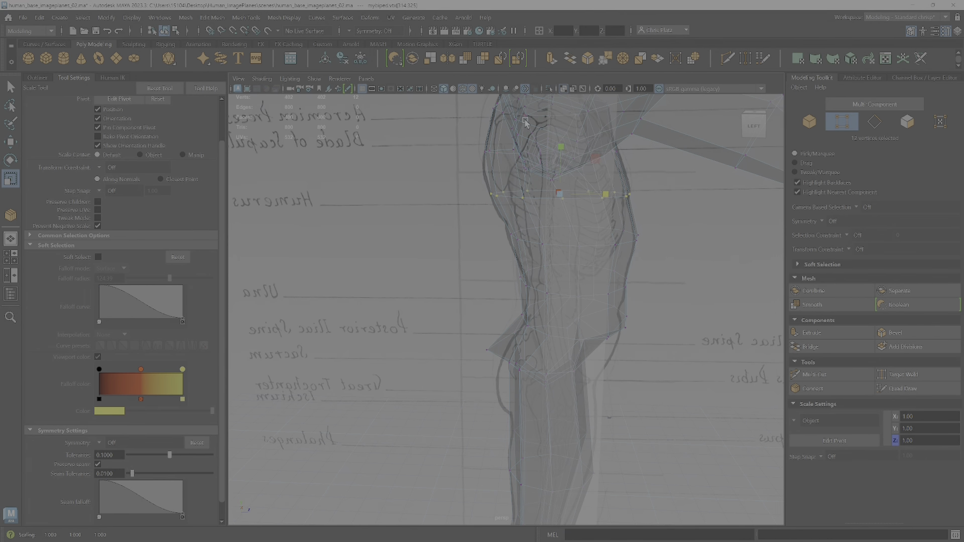
pyautogui.keyDown('alt'); pyautogui.moveTo(653, 183); pyautogui.dragTo(624, 185); pyautogui.keyUp('alt')
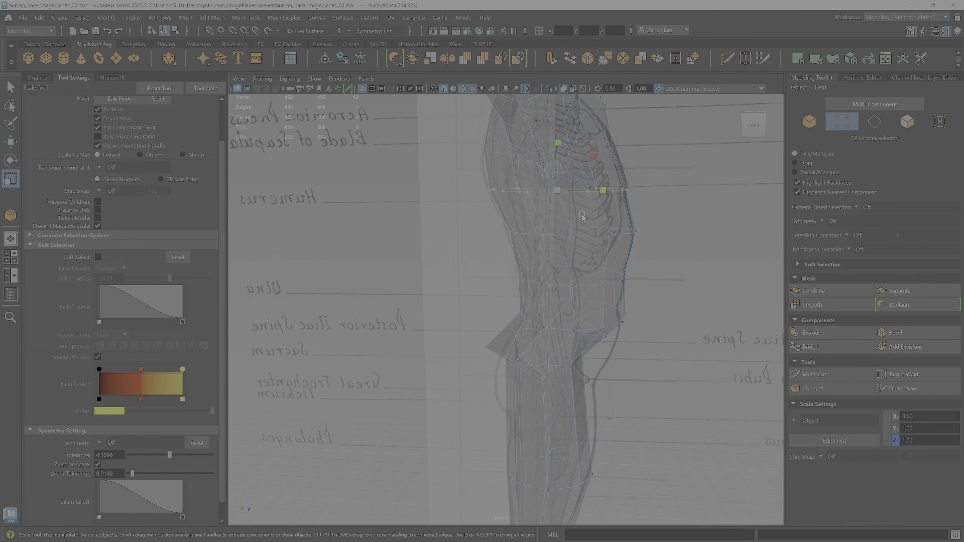
pyautogui.keyDown('alt'); pyautogui.moveTo(583, 216); pyautogui.dragTo(505, 238); pyautogui.keyUp('alt')
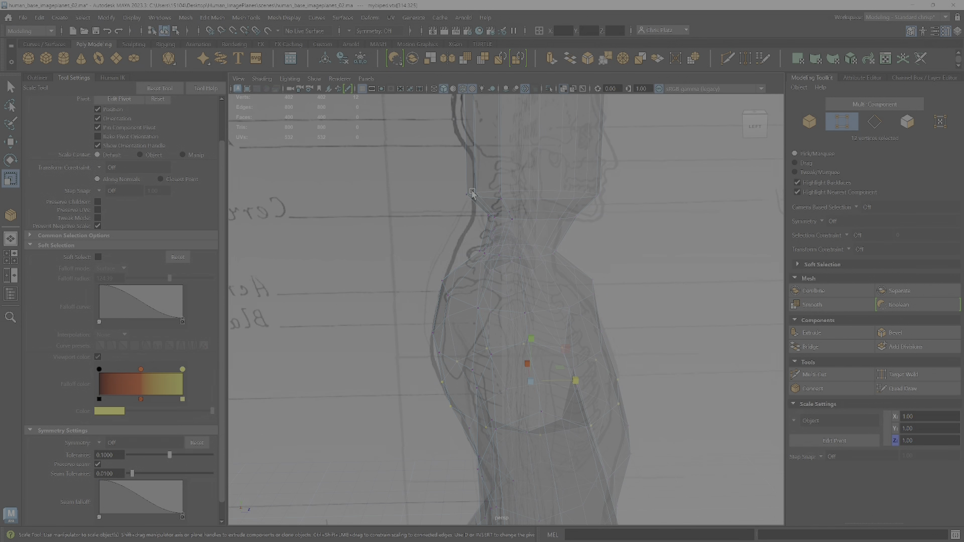
# Step: Turn off X-Ray display and inspect the reshaped torso from the front, back and side
pyautogui.keyDown('alt'); pyautogui.moveTo(440, 216); pyautogui.dragTo(321, 226); pyautogui.keyUp('alt')
pyautogui.keyDown('alt'); pyautogui.moveTo(451, 288); pyautogui.dragTo(578, 107, button='middle'); pyautogui.keyUp('alt')
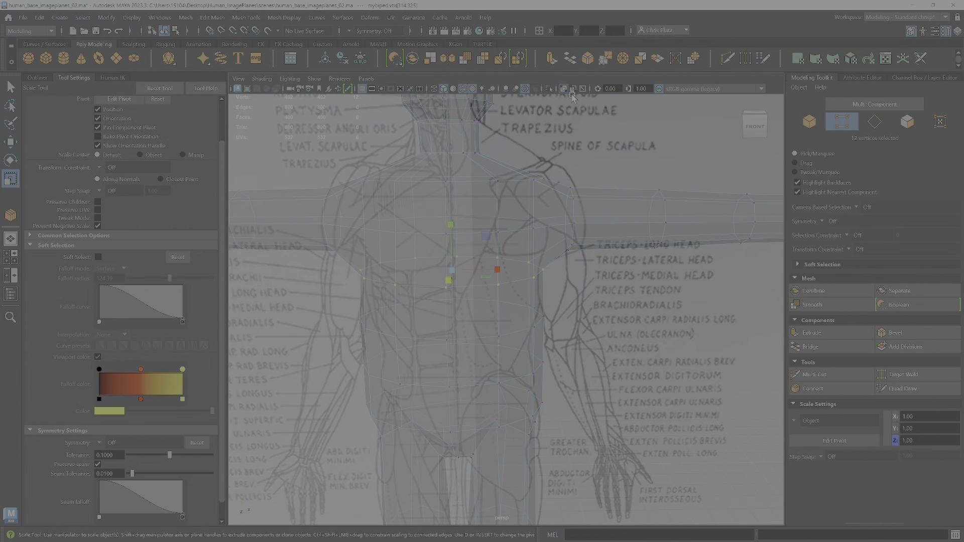
pyautogui.click(563, 89)
pyautogui.scroll(-5, 532, 317)
pyautogui.keyDown('alt'); pyautogui.moveTo(540, 322); pyautogui.dragTo(541, 311); pyautogui.keyUp('alt')
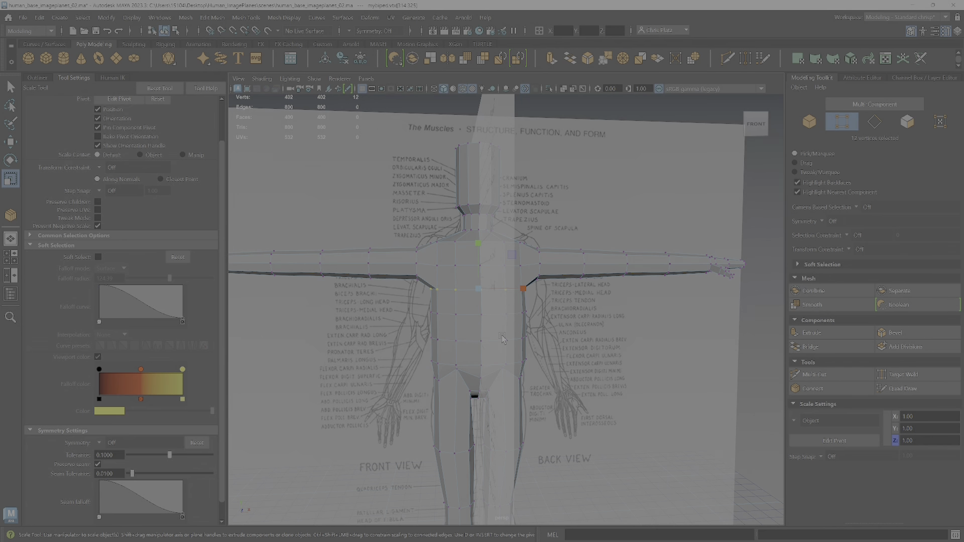
pyautogui.moveTo(535, 350)
pyautogui.keyDown('alt'); pyautogui.mouseDown()
pyautogui.moveTo(578, 346)
pyautogui.moveTo(549, 340)
pyautogui.moveTo(550, 355)
pyautogui.mouseUp(); pyautogui.keyUp('alt')
pyautogui.keyDown('alt'); pyautogui.moveTo(550, 355); pyautogui.dragTo(562, 384, button='right'); pyautogui.keyUp('alt')
pyautogui.keyDown('alt'); pyautogui.moveTo(562, 385); pyautogui.dragTo(533, 284, button='middle'); pyautogui.keyUp('alt')
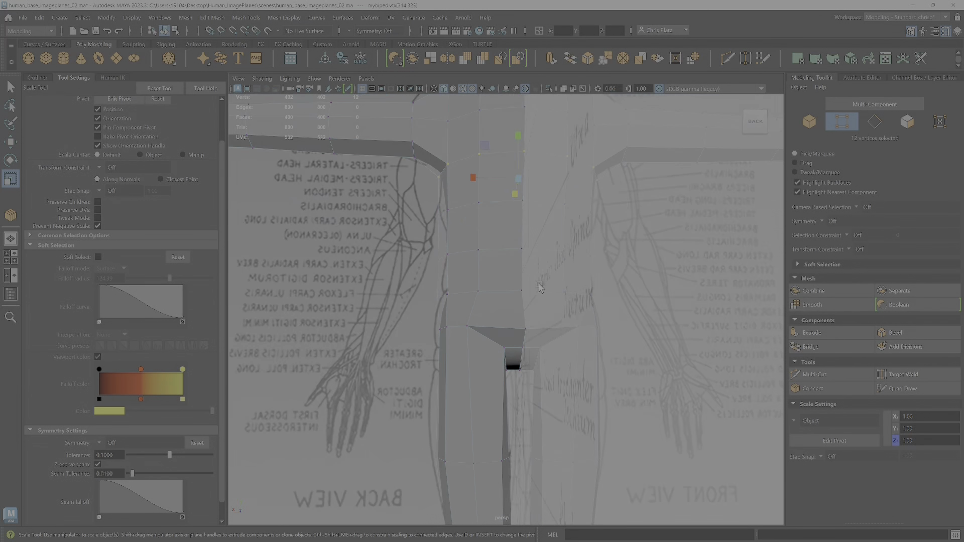
pyautogui.keyDown('alt'); pyautogui.moveTo(532, 283); pyautogui.dragTo(598, 292); pyautogui.keyUp('alt')
# Step: Select the protruding rear centre vertex of the biped's pelvis and move it forward along Z
pyautogui.moveTo(572, 365); pyautogui.dragTo(593, 347, button='right')
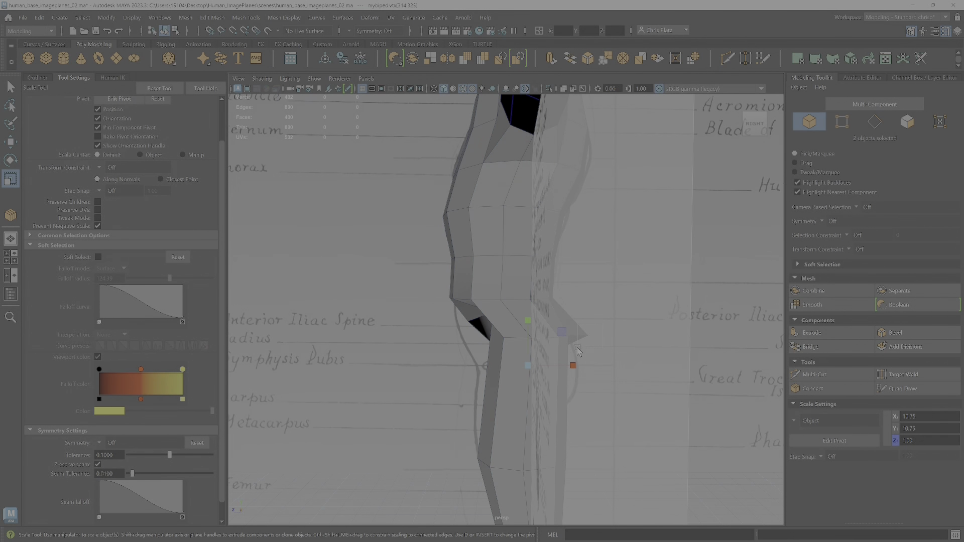
pyautogui.rightClick(576, 340)
pyautogui.moveTo(524, 269); pyautogui.dragTo(521, 269, button='right')
pyautogui.keyDown('alt'); pyautogui.moveTo(558, 301); pyautogui.dragTo(522, 301); pyautogui.keyUp('alt')
pyautogui.click(589, 337)
pyautogui.keyDown('alt'); pyautogui.moveTo(612, 366); pyautogui.dragTo(599, 340); pyautogui.keyUp('alt')
pyautogui.press('w')
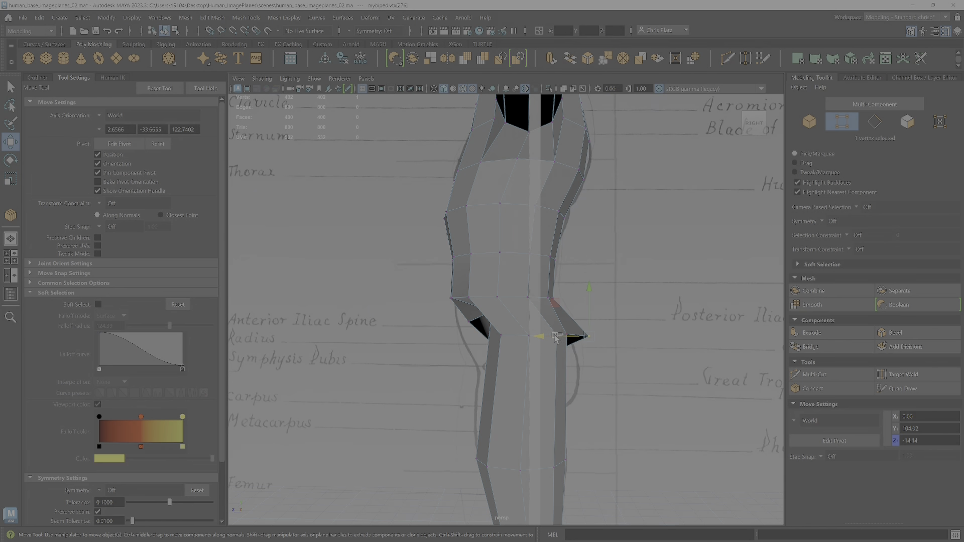
pyautogui.moveTo(550, 341); pyautogui.dragTo(435, 305)
# Step: Select vertices along the front lower edge of the pelvis and move them toward the side reference outline
pyautogui.keyDown('shift'); pyautogui.click(544, 312); pyautogui.keyUp('shift')
pyautogui.keyDown('alt'); pyautogui.moveTo(544, 312); pyautogui.dragTo(600, 331); pyautogui.keyUp('alt')
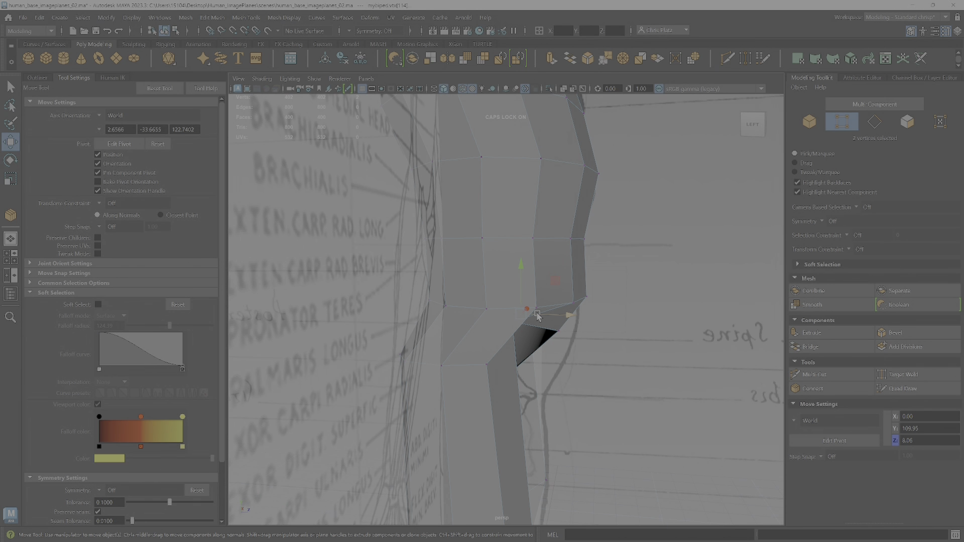
pyautogui.moveTo(560, 280); pyautogui.dragTo(593, 326)
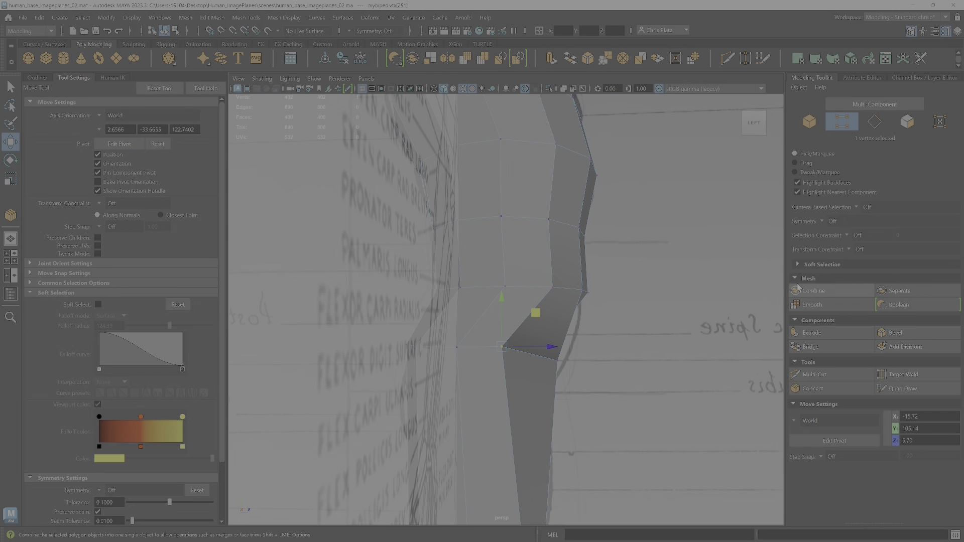
# Step: Set modelling symmetry to Object X and view the selected hip vertices from the front
pyautogui.click(828, 224)
pyautogui.click(828, 230)
pyautogui.keyDown('alt'); pyautogui.moveTo(595, 326); pyautogui.dragTo(574, 351); pyautogui.keyUp('alt')
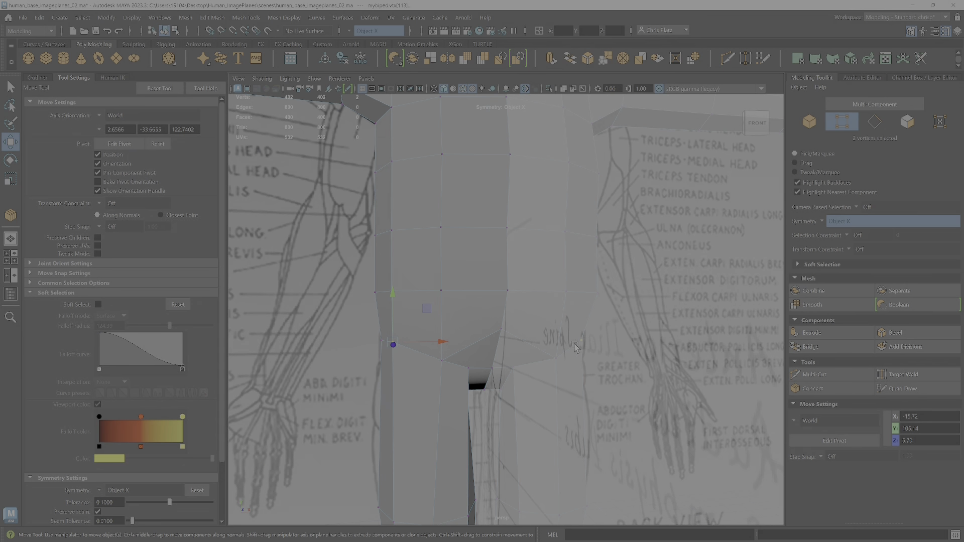
# Step: Select the outer hip vertices and move them down and back to about Y 104.79, Z 2.43 against the side reference
pyautogui.click(394, 344)
pyautogui.keyDown('alt'); pyautogui.moveTo(400, 358); pyautogui.dragTo(524, 390); pyautogui.keyUp('alt')
pyautogui.click(470, 341)
pyautogui.scroll(-3, 525, 390)
pyautogui.keyDown('alt'); pyautogui.moveTo(525, 390); pyautogui.dragTo(539, 352, button='middle'); pyautogui.keyUp('alt')
pyautogui.moveTo(548, 251); pyautogui.dragTo(559, 253)
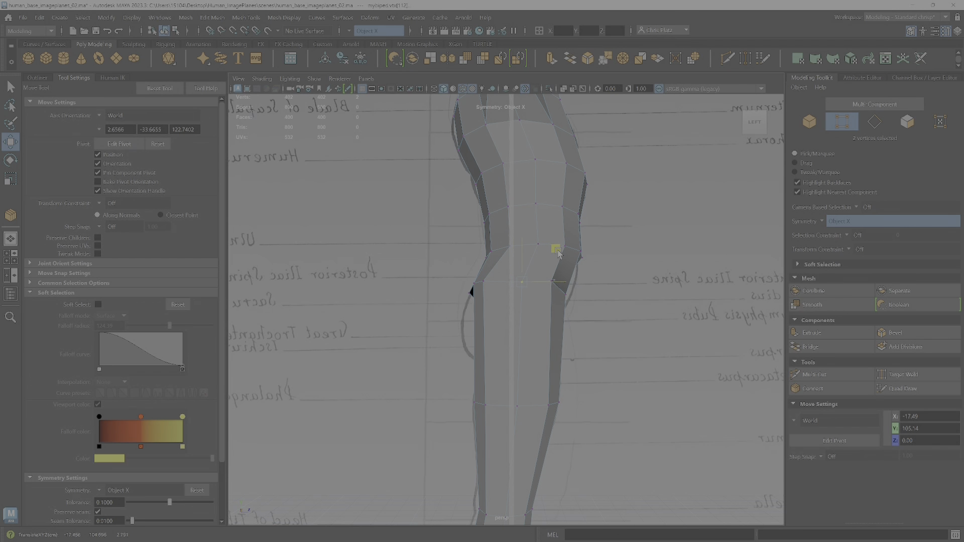
pyautogui.keyDown('alt'); pyautogui.moveTo(545, 186); pyautogui.dragTo(547, 458, button='middle'); pyautogui.keyUp('alt')
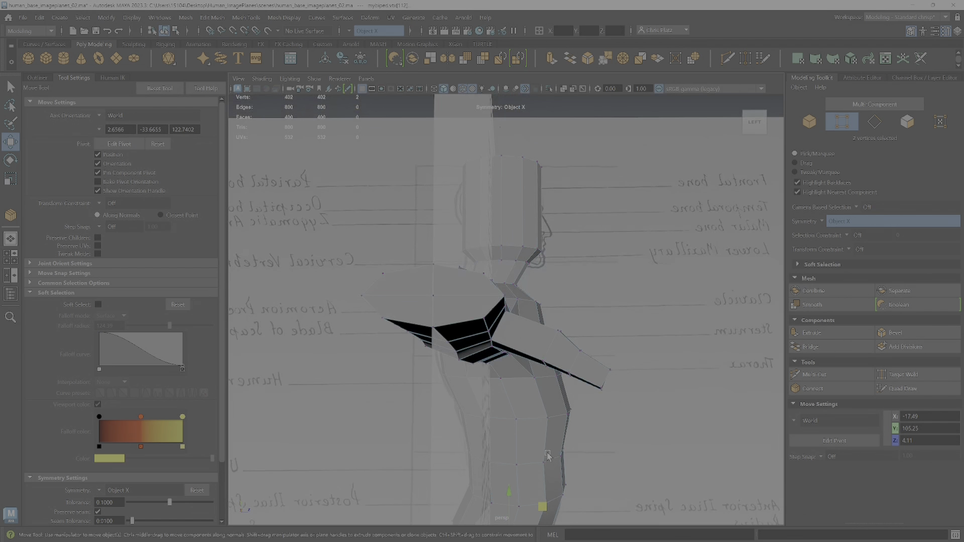
pyautogui.keyDown('alt'); pyautogui.moveTo(546, 458); pyautogui.dragTo(547, 419); pyautogui.keyUp('alt')
pyautogui.keyDown('alt'); pyautogui.moveTo(518, 300); pyautogui.dragTo(489, 308); pyautogui.keyUp('alt')
pyautogui.moveTo(537, 456)
pyautogui.keyDown('alt'); pyautogui.mouseDown()
pyautogui.moveTo(512, 346)
pyautogui.moveTo(522, 319)
pyautogui.moveTo(560, 405)
pyautogui.moveTo(565, 345)
pyautogui.mouseUp(); pyautogui.keyUp('alt')
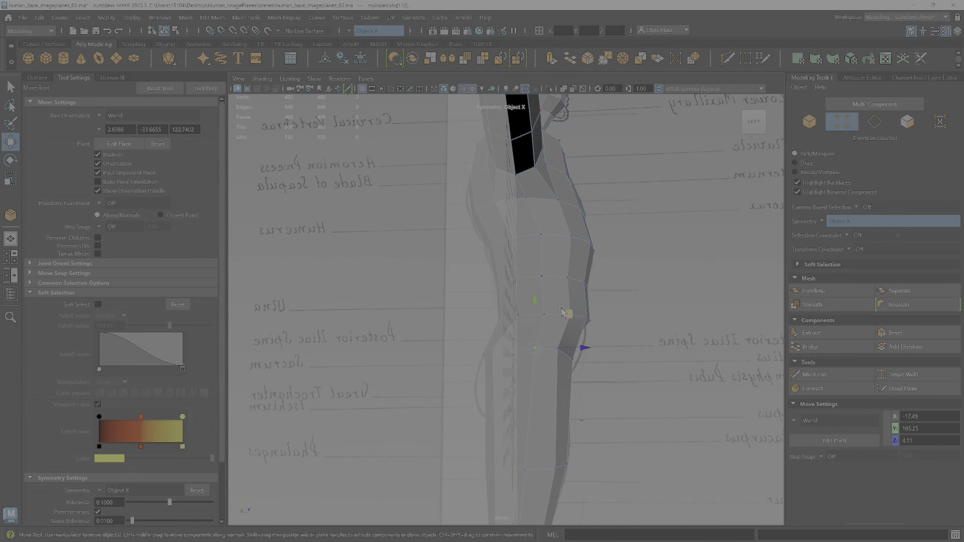
pyautogui.moveTo(562, 312); pyautogui.dragTo(556, 313, button='middle')
pyautogui.moveTo(560, 318); pyautogui.dragTo(561, 317)
# Step: Select the rear pelvis vertices above the legs and move them inward along X to about 8.62
pyautogui.keyDown('alt'); pyautogui.moveTo(546, 351); pyautogui.dragTo(613, 355); pyautogui.keyUp('alt')
pyautogui.keyDown('alt'); pyautogui.moveTo(612, 355); pyautogui.dragTo(615, 370, button='right'); pyautogui.keyUp('alt')
pyautogui.keyDown('alt'); pyautogui.moveTo(616, 370); pyautogui.dragTo(743, 377); pyautogui.keyUp('alt')
pyautogui.keyDown('alt'); pyautogui.moveTo(645, 380); pyautogui.dragTo(685, 387, button='right'); pyautogui.keyUp('alt')
pyautogui.keyDown('alt'); pyautogui.moveTo(685, 386); pyautogui.dragTo(623, 378); pyautogui.keyUp('alt')
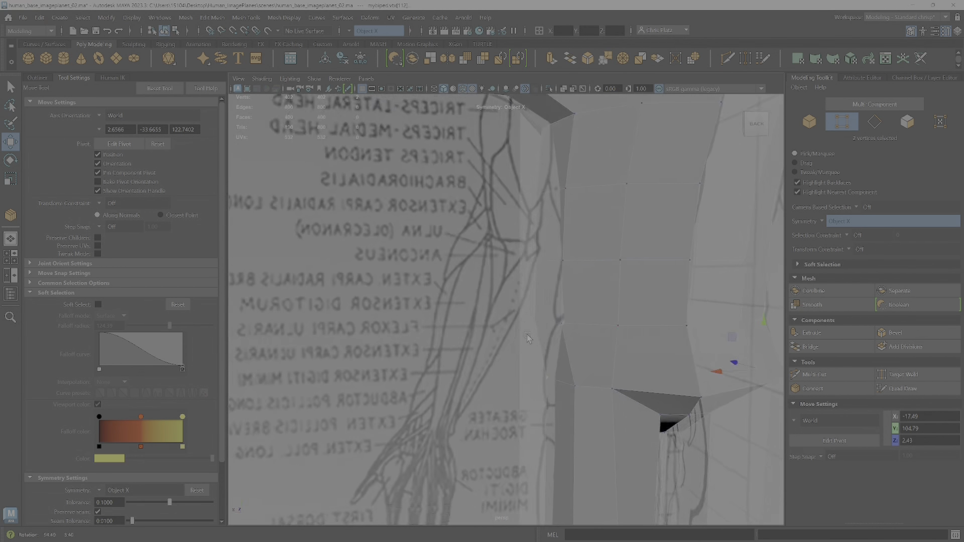
pyautogui.keyDown('alt'); pyautogui.moveTo(623, 377); pyautogui.dragTo(502, 302, button='middle'); pyautogui.keyUp('alt')
pyautogui.keyDown('alt'); pyautogui.moveTo(502, 302); pyautogui.dragTo(432, 273); pyautogui.keyUp('alt')
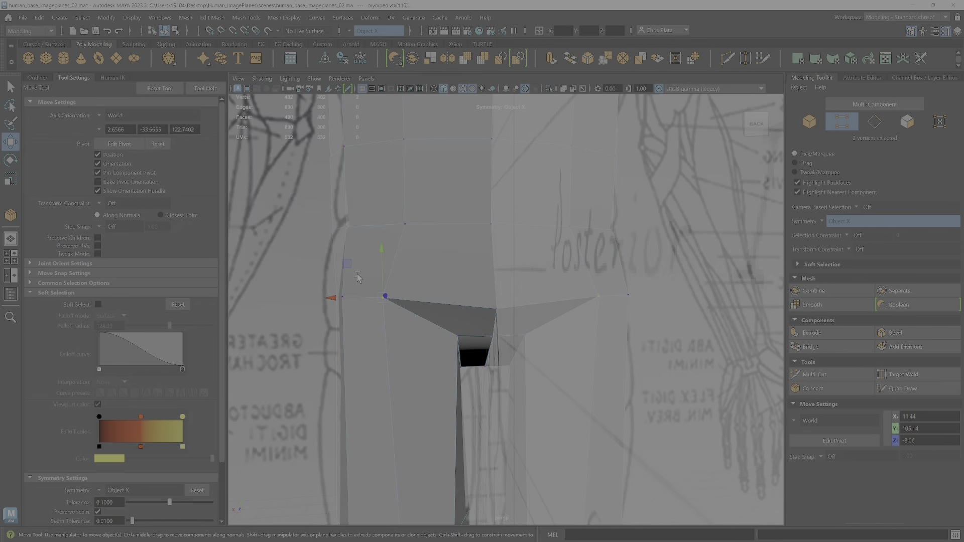
pyautogui.moveTo(352, 269); pyautogui.dragTo(378, 266)
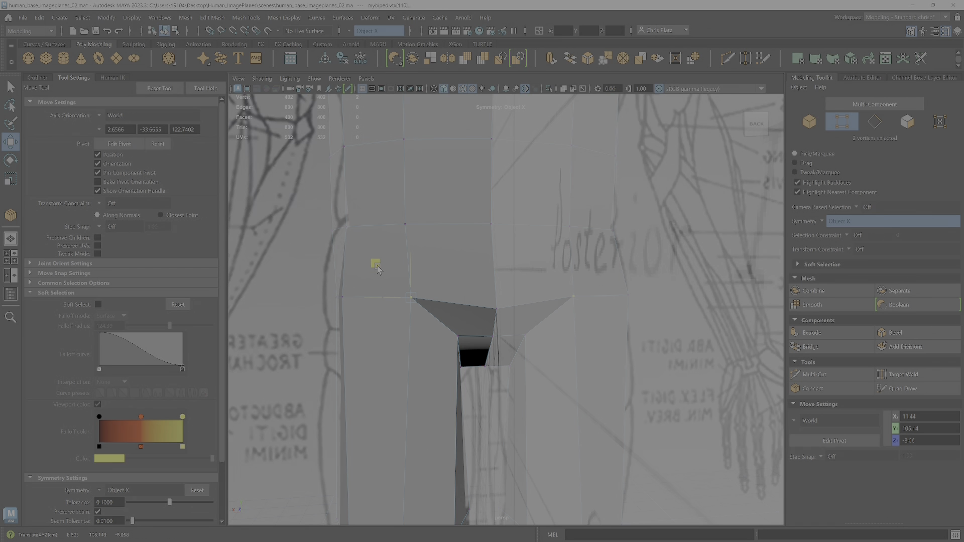
# Step: Select the rear centre vertices of the crotch and lower them along Y, undoing the unwanted change
pyautogui.keyDown('alt'); pyautogui.moveTo(431, 224); pyautogui.dragTo(461, 405, button='middle'); pyautogui.keyUp('alt')
pyautogui.keyDown('alt'); pyautogui.moveTo(462, 405); pyautogui.dragTo(466, 366, button='right'); pyautogui.keyUp('alt')
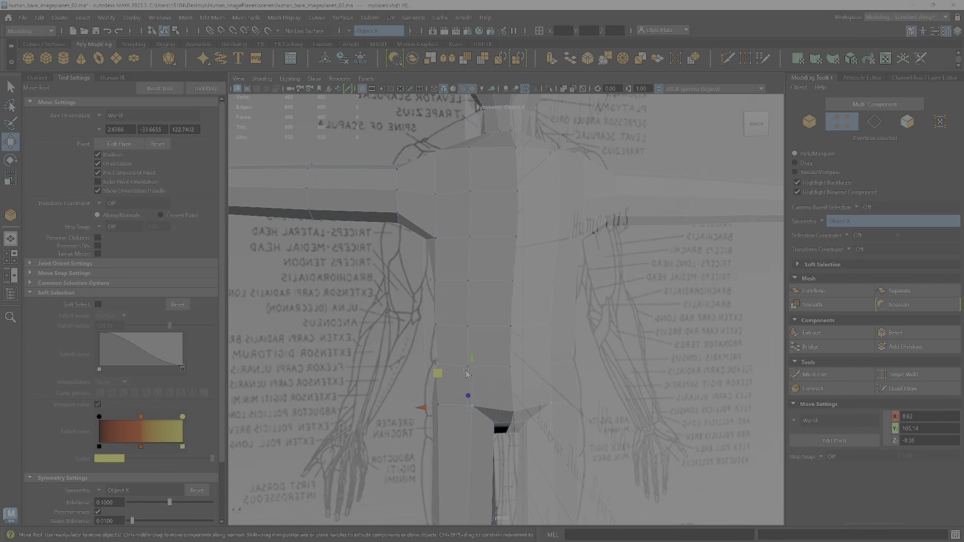
pyautogui.keyDown('alt'); pyautogui.moveTo(466, 367); pyautogui.dragTo(464, 302); pyautogui.keyUp('alt')
pyautogui.keyDown('alt'); pyautogui.moveTo(499, 360); pyautogui.dragTo(496, 332); pyautogui.keyUp('alt')
pyautogui.press('f')
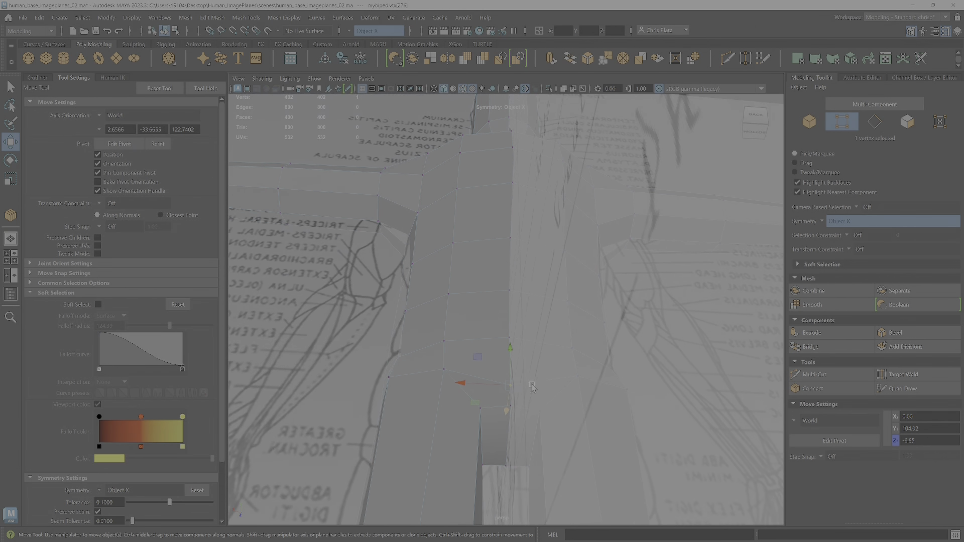
pyautogui.keyDown('alt'); pyautogui.moveTo(510, 285); pyautogui.dragTo(482, 321); pyautogui.keyUp('alt')
pyautogui.click(501, 312)
pyautogui.keyDown('alt'); pyautogui.moveTo(547, 321); pyautogui.dragTo(477, 324); pyautogui.keyUp('alt')
pyautogui.hotkey('ctrl', 'z')
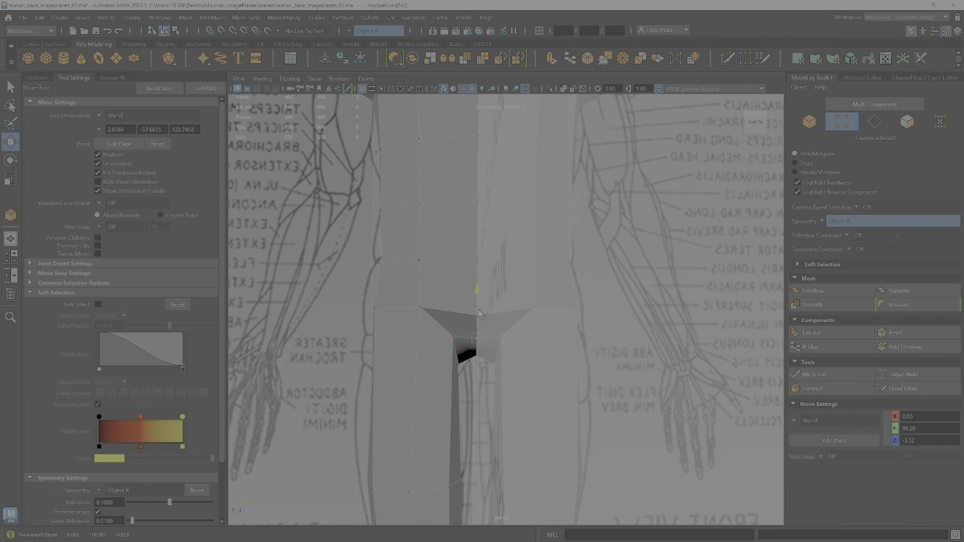
# Step: Return to vertex selection and move the rear inner-thigh vertices inward and down to about X 2.44, Y 97.50
pyautogui.click(455, 331)
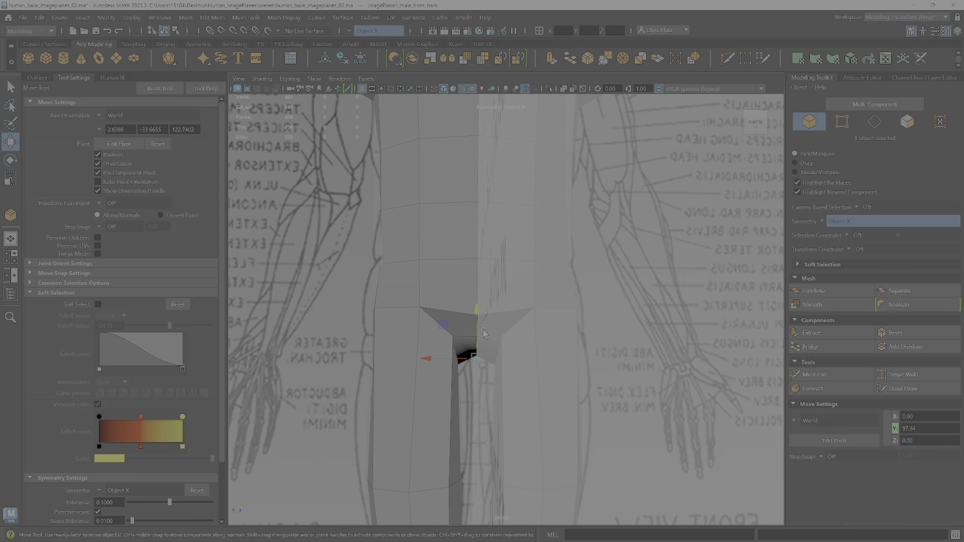
pyautogui.moveTo(443, 266); pyautogui.dragTo(393, 266, button='right')
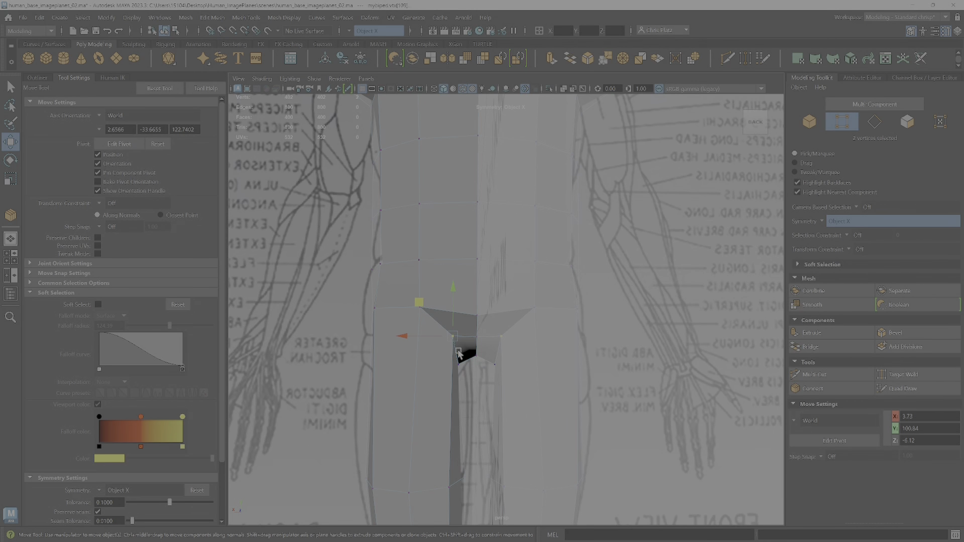
pyautogui.moveTo(421, 306); pyautogui.dragTo(432, 329, button='middle')
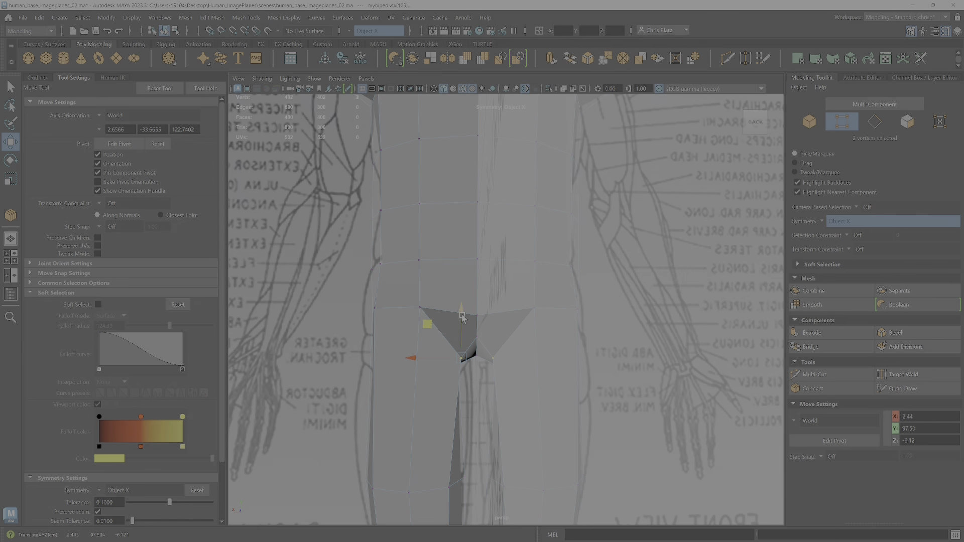
pyautogui.keyDown('alt'); pyautogui.moveTo(422, 310); pyautogui.dragTo(467, 343); pyautogui.keyUp('alt')
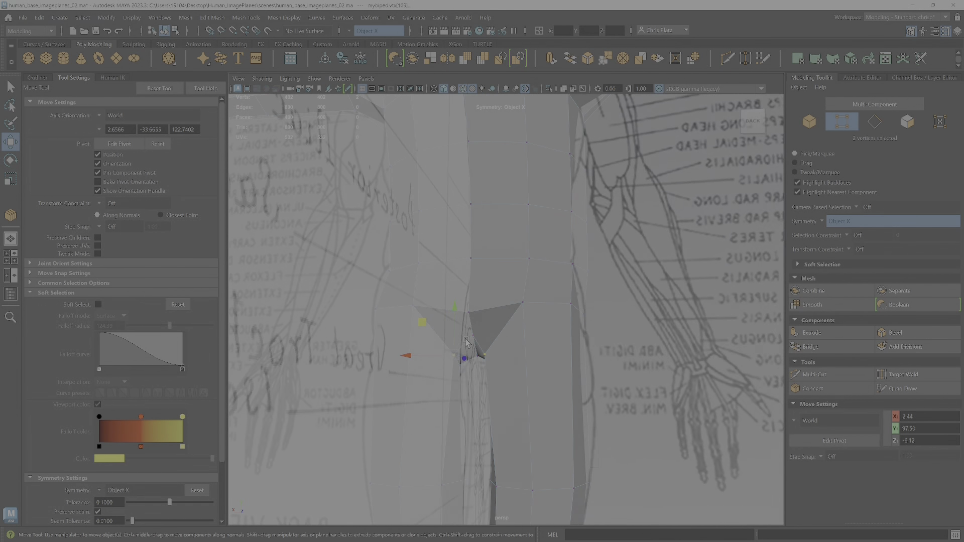
pyautogui.keyDown('alt'); pyautogui.moveTo(471, 377); pyautogui.dragTo(463, 369); pyautogui.keyUp('alt')
# Step: Select the front centre vertex of the pelvis and reposition it toward the reference outline
pyautogui.moveTo(423, 333); pyautogui.dragTo(573, 306)
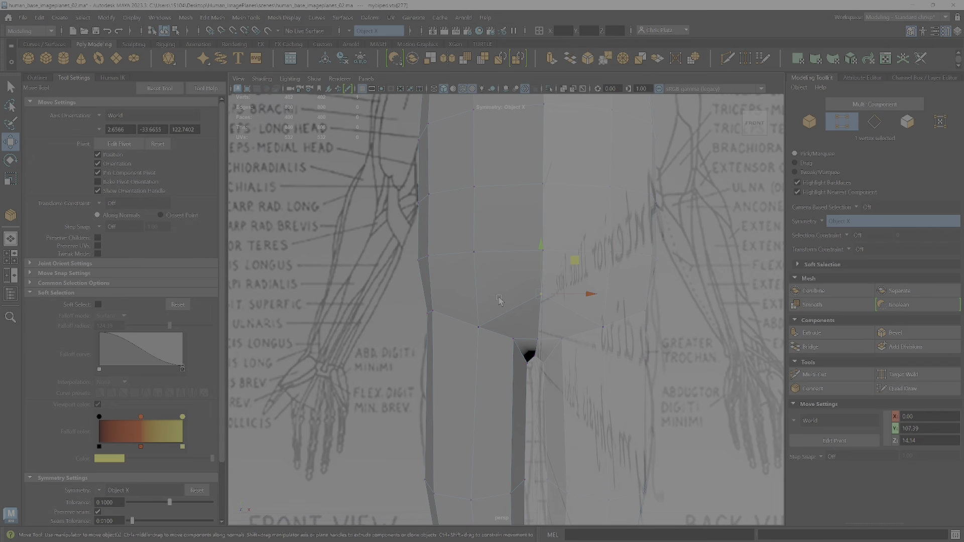
pyautogui.keyDown('alt'); pyautogui.moveTo(579, 344); pyautogui.dragTo(593, 268); pyautogui.keyUp('alt')
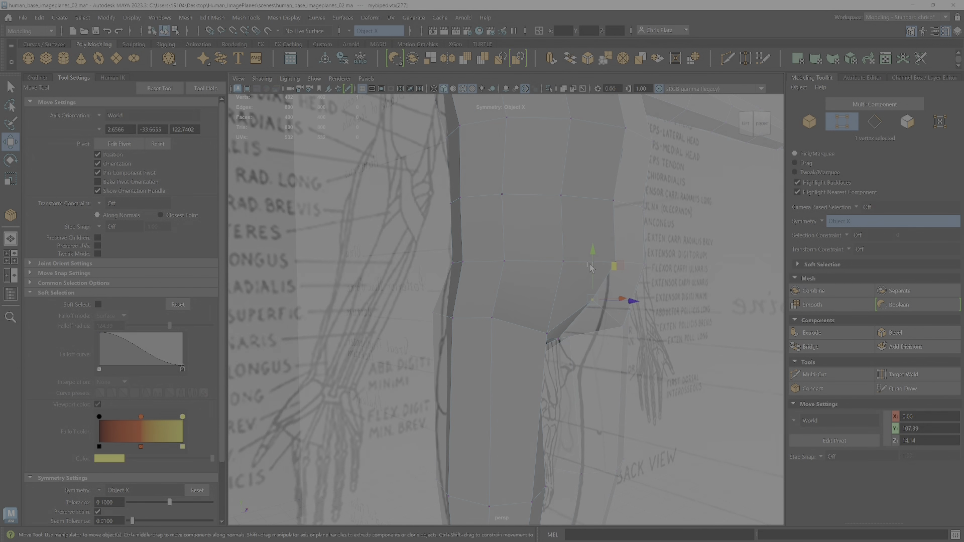
pyautogui.moveTo(585, 312)
pyautogui.keyDown('alt'); pyautogui.mouseDown()
pyautogui.moveTo(608, 314)
pyautogui.moveTo(573, 341)
pyautogui.moveTo(578, 280)
pyautogui.moveTo(609, 302)
pyautogui.moveTo(556, 216)
pyautogui.moveTo(582, 329)
pyautogui.moveTo(555, 335)
pyautogui.moveTo(586, 336)
pyautogui.moveTo(598, 312)
pyautogui.mouseUp(); pyautogui.keyUp('alt')
# Step: Move the front inner-thigh vertices inward, down and forward, and check the crotch from behind
pyautogui.keyDown('alt'); pyautogui.moveTo(614, 344); pyautogui.dragTo(556, 313); pyautogui.keyUp('alt')
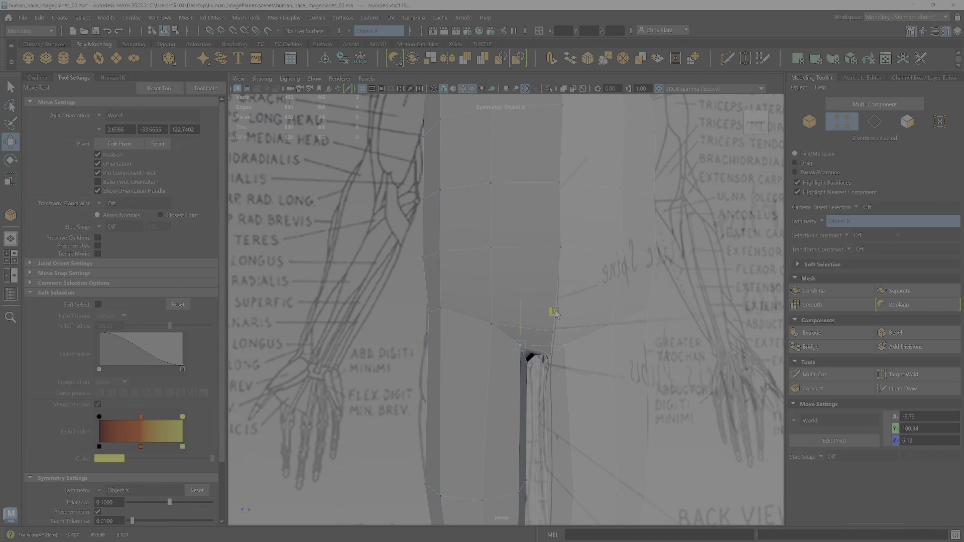
pyautogui.keyDown('alt'); pyautogui.moveTo(561, 355); pyautogui.dragTo(679, 379); pyautogui.keyUp('alt')
pyautogui.keyDown('alt'); pyautogui.moveTo(679, 379); pyautogui.dragTo(680, 338, button='middle'); pyautogui.keyUp('alt')
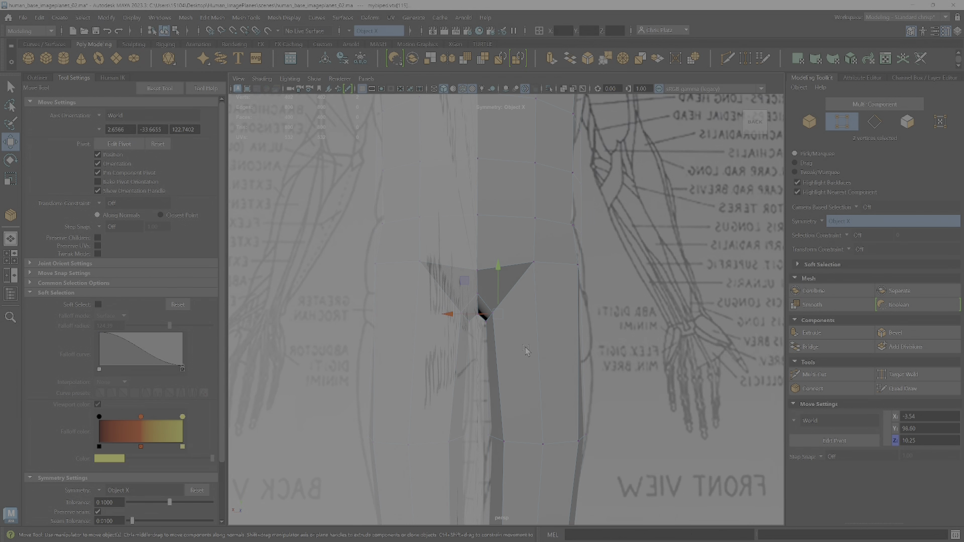
pyautogui.keyDown('alt'); pyautogui.moveTo(526, 350); pyautogui.dragTo(528, 352); pyautogui.keyUp('alt')
pyautogui.keyDown('alt'); pyautogui.moveTo(589, 333); pyautogui.dragTo(483, 314); pyautogui.keyUp('alt')
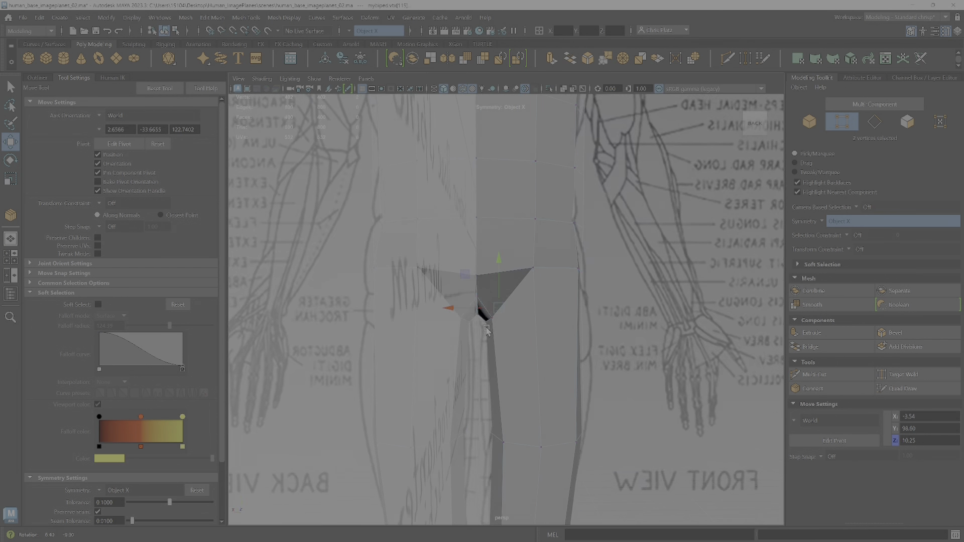
# Step: Lower the rear centre crotch vertex along Y to about 98.50 and review the back of the body
pyautogui.click(479, 262)
pyautogui.keyDown('alt'); pyautogui.moveTo(499, 312); pyautogui.dragTo(497, 346); pyautogui.keyUp('alt')
pyautogui.keyDown('alt'); pyautogui.moveTo(541, 264); pyautogui.dragTo(543, 402, button='middle'); pyautogui.keyUp('alt')
pyautogui.keyDown('alt'); pyautogui.moveTo(546, 404); pyautogui.dragTo(551, 392); pyautogui.keyUp('alt')
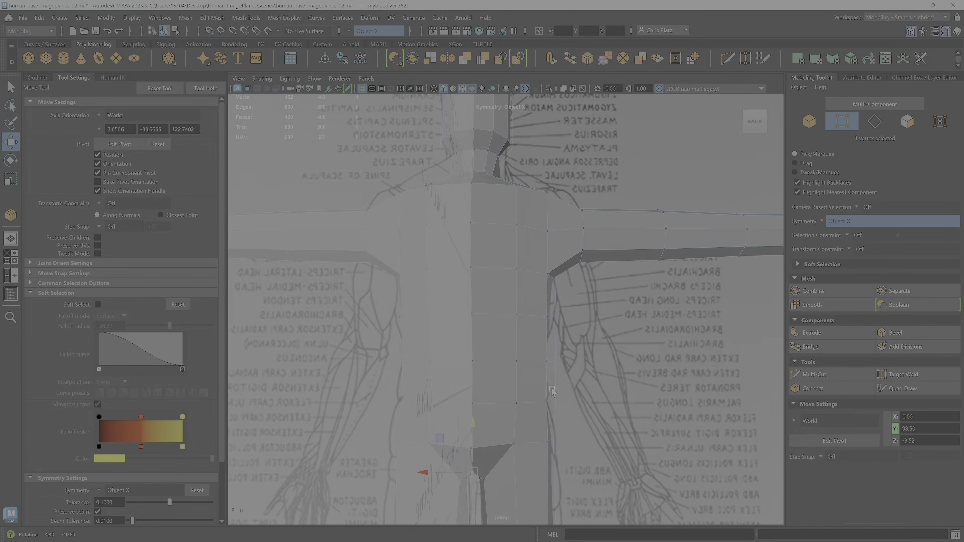
# Step: Move the outer hip vertices outward to about X 17.80 and the side waist vertices inward to about X 15.67
pyautogui.keyDown('alt'); pyautogui.moveTo(552, 393); pyautogui.dragTo(585, 284, button='middle'); pyautogui.keyUp('alt')
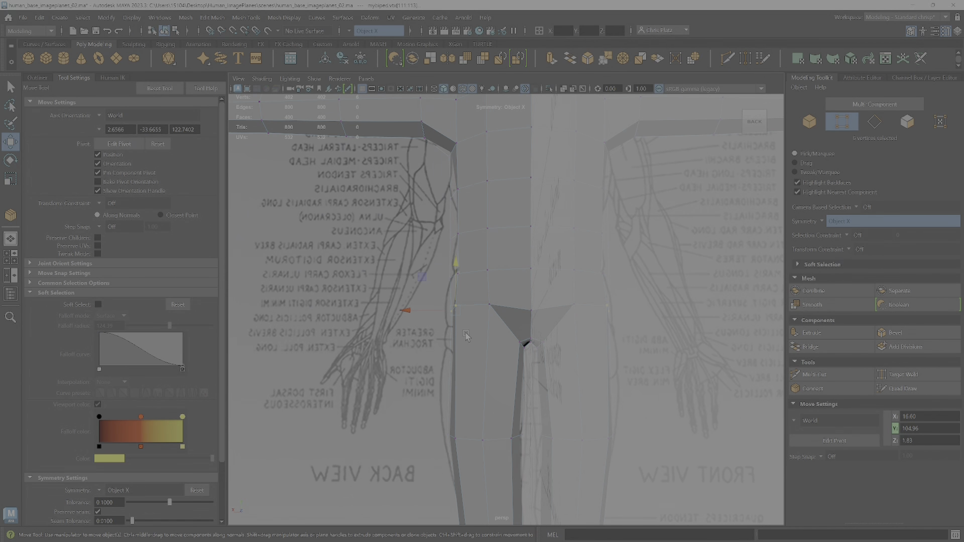
pyautogui.moveTo(437, 315); pyautogui.dragTo(435, 315)
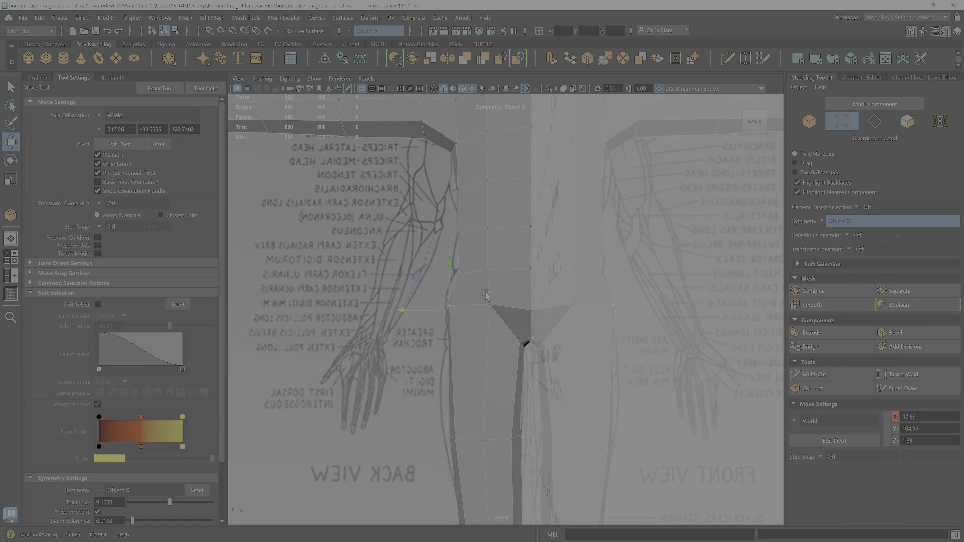
pyautogui.keyDown('alt'); pyautogui.moveTo(485, 295); pyautogui.dragTo(501, 424, button='middle'); pyautogui.keyUp('alt')
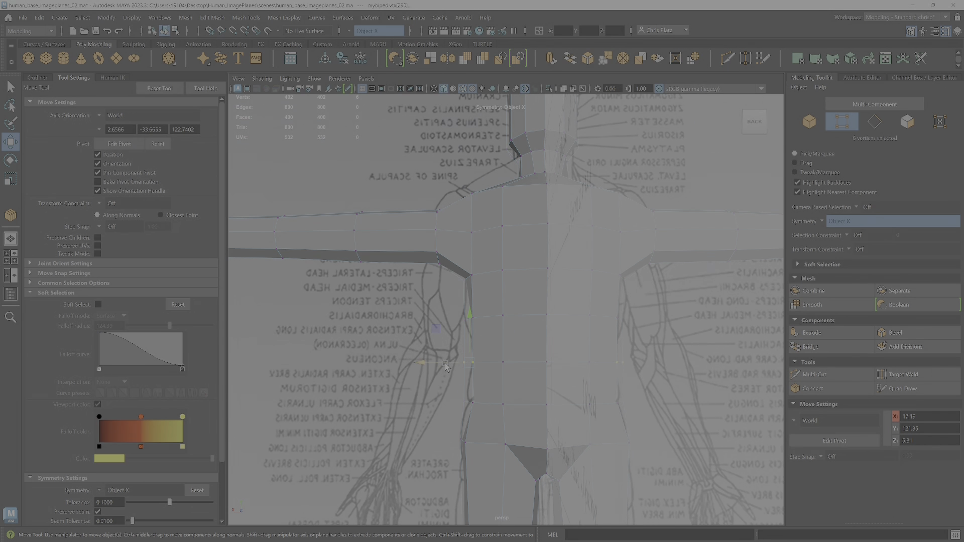
pyautogui.moveTo(446, 365); pyautogui.dragTo(539, 384)
# Step: Select the front upper chest vertices below the neck and move them back along Z toward the side reference
pyautogui.scroll(-4, 537, 384)
pyautogui.scroll(4, 538, 321)
pyautogui.keyDown('alt'); pyautogui.moveTo(540, 241); pyautogui.dragTo(544, 379, button='middle'); pyautogui.keyUp('alt')
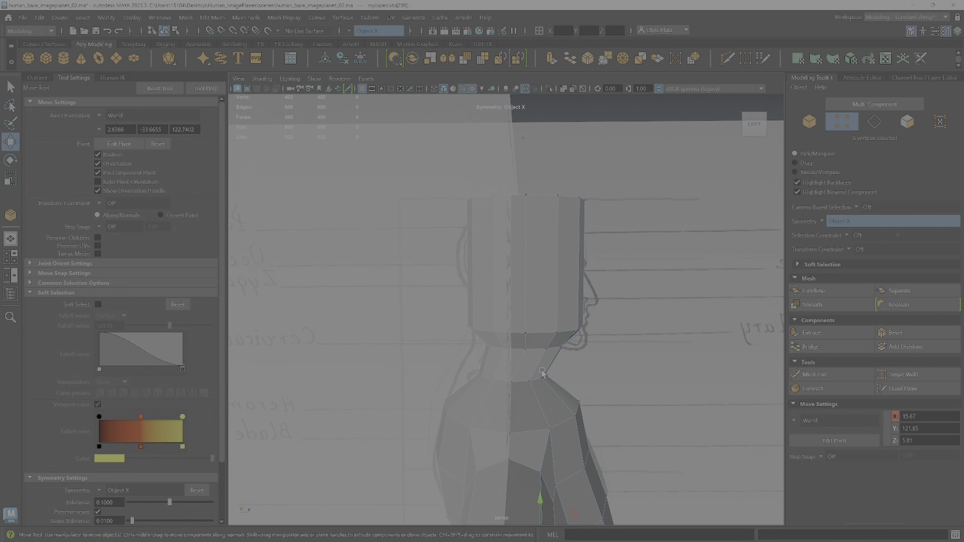
pyautogui.keyDown('alt'); pyautogui.moveTo(557, 382); pyautogui.dragTo(575, 378); pyautogui.keyUp('alt')
pyautogui.keyDown('alt'); pyautogui.moveTo(575, 378); pyautogui.dragTo(536, 332, button='middle'); pyautogui.keyUp('alt')
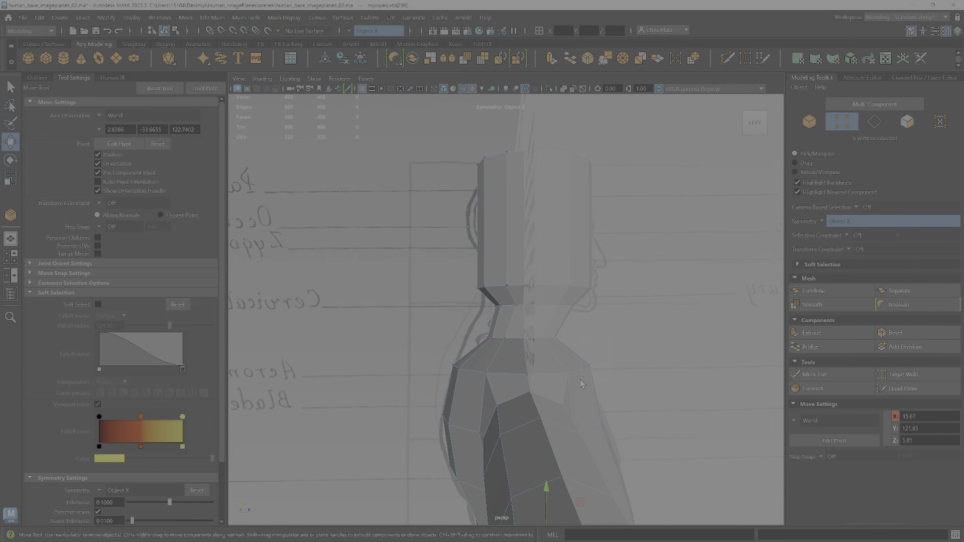
pyautogui.moveTo(638, 368); pyautogui.dragTo(634, 368, button='middle')
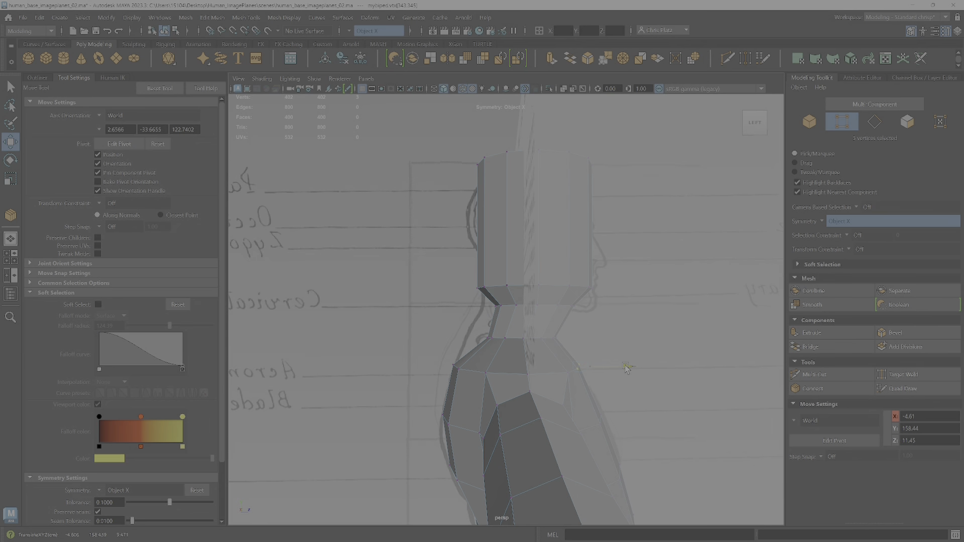
# Step: Check the shoulders with X-Ray display and shift the upper chest vertices beside the neck inward
pyautogui.click(564, 90)
pyautogui.moveTo(617, 336)
pyautogui.keyDown('alt'); pyautogui.mouseDown()
pyautogui.moveTo(628, 330)
pyautogui.moveTo(599, 383)
pyautogui.moveTo(612, 368)
pyautogui.moveTo(609, 382)
pyautogui.moveTo(596, 377)
pyautogui.moveTo(607, 365)
pyautogui.moveTo(571, 380)
pyautogui.mouseUp(); pyautogui.keyUp('alt')
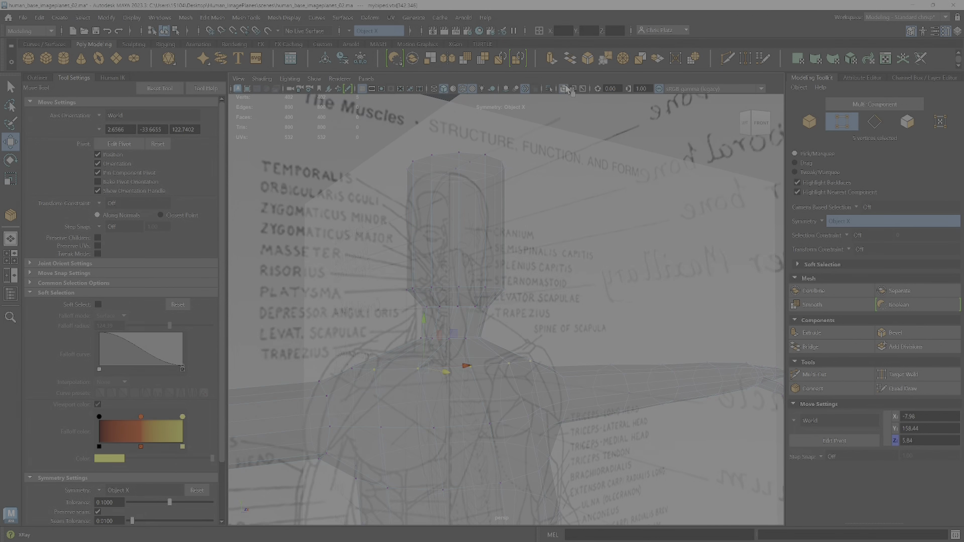
pyautogui.keyDown('alt'); pyautogui.moveTo(552, 302); pyautogui.dragTo(461, 345); pyautogui.keyUp('alt')
pyautogui.scroll(3, 580, 348)
pyautogui.keyDown('alt'); pyautogui.moveTo(609, 348); pyautogui.dragTo(530, 361, button='middle'); pyautogui.keyUp('alt')
pyautogui.keyDown('alt'); pyautogui.moveTo(530, 360); pyautogui.dragTo(552, 363); pyautogui.keyUp('alt')
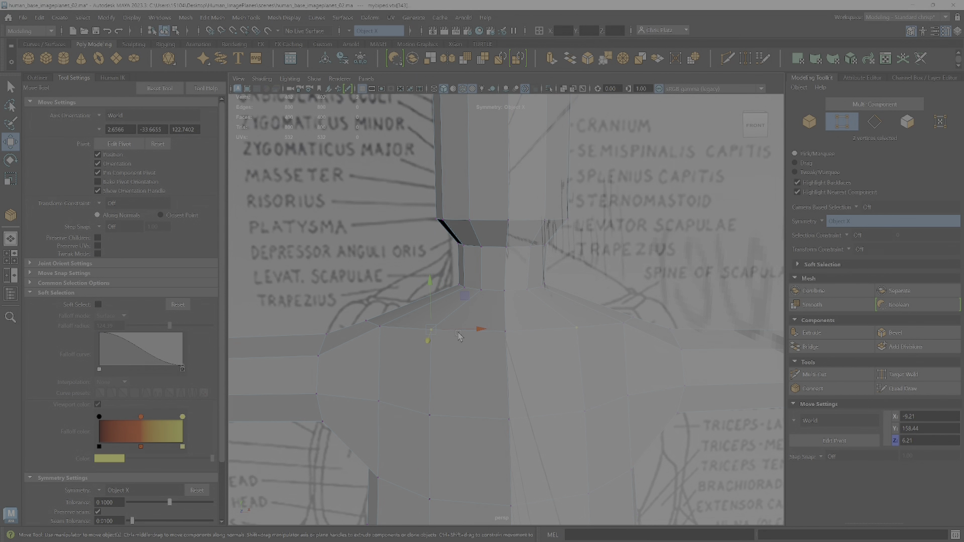
pyautogui.moveTo(460, 337); pyautogui.dragTo(474, 336)
# Step: Move the vertices of the vertical edge line beside the spine along X to even out the back
pyautogui.click(380, 327)
pyautogui.keyDown('alt'); pyautogui.moveTo(382, 332); pyautogui.dragTo(540, 317); pyautogui.keyUp('alt')
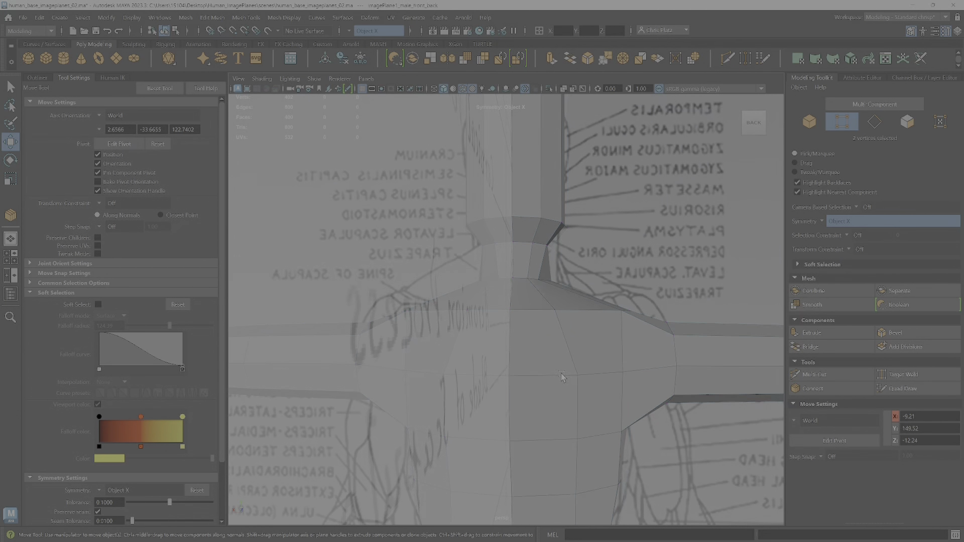
pyautogui.moveTo(561, 380); pyautogui.dragTo(557, 380)
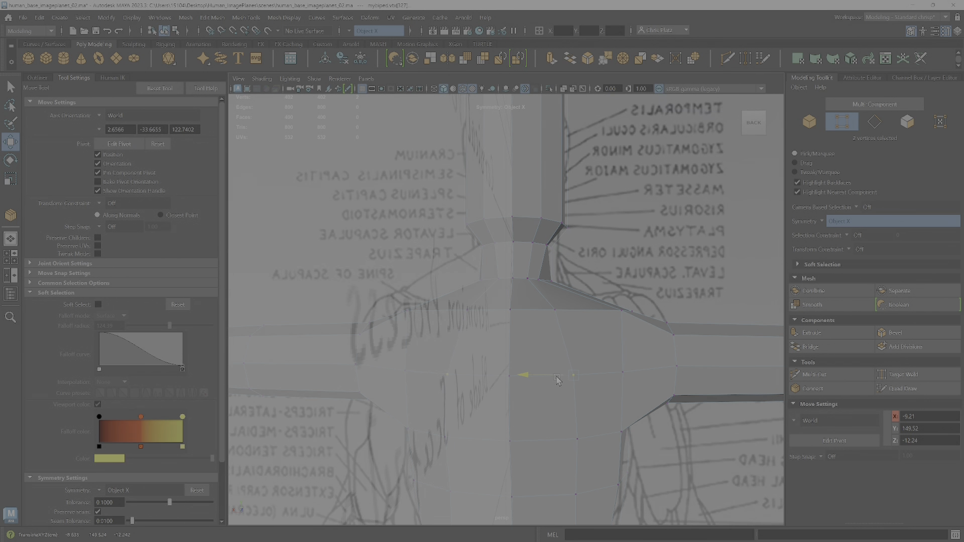
pyautogui.click(588, 440)
pyautogui.keyDown('alt'); pyautogui.moveTo(587, 440); pyautogui.dragTo(579, 304, button='middle'); pyautogui.keyUp('alt')
pyautogui.moveTo(542, 302); pyautogui.dragTo(533, 303)
pyautogui.keyDown('alt'); pyautogui.moveTo(585, 368); pyautogui.dragTo(612, 268, button='middle'); pyautogui.keyUp('alt')
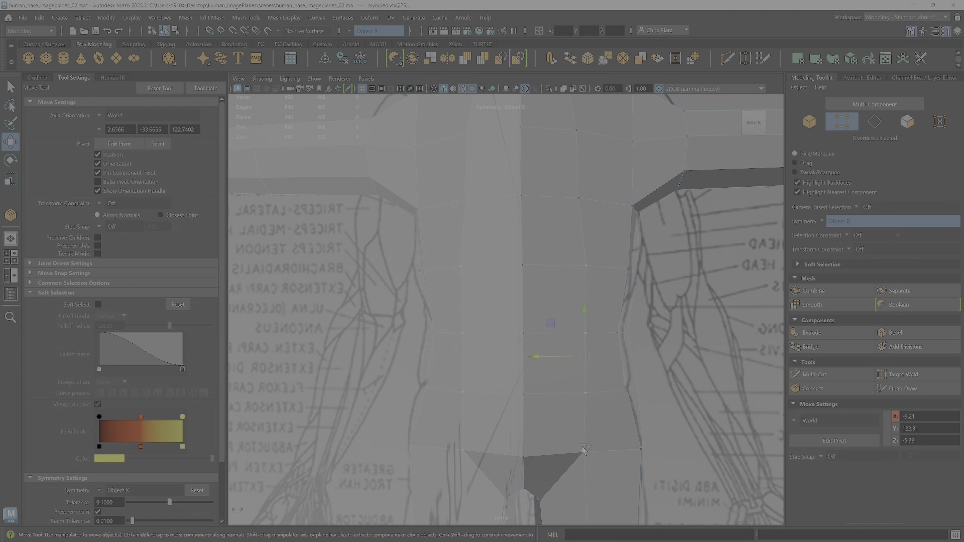
# Step: Reposition the shoulder vertices around the arm joint, moving the top one to about X -15.53, and review the front
pyautogui.moveTo(558, 360); pyautogui.dragTo(542, 392)
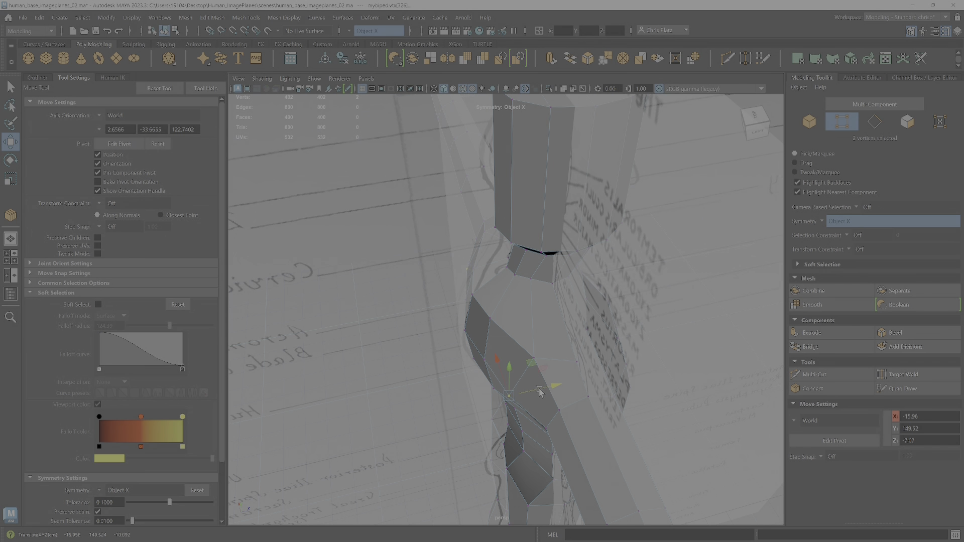
pyautogui.click(544, 361)
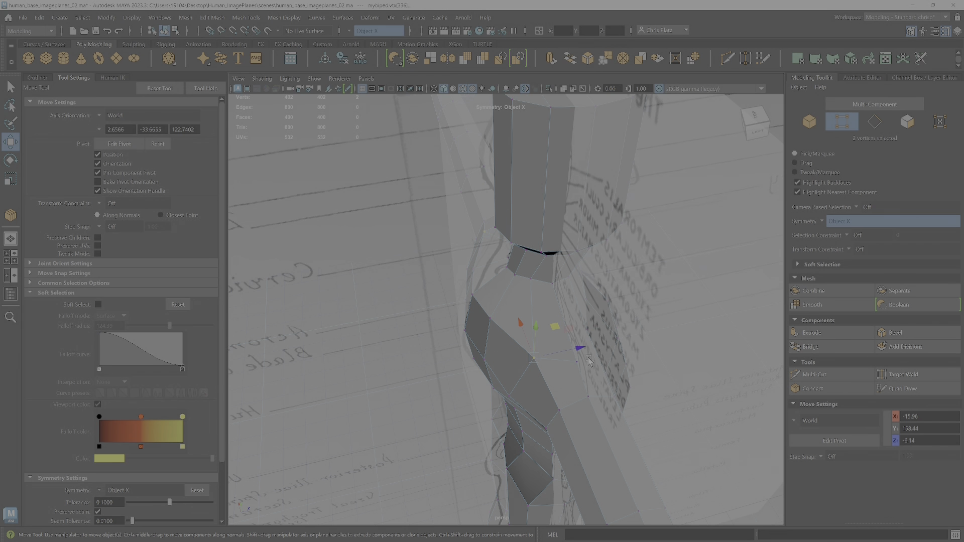
pyautogui.moveTo(582, 350); pyautogui.dragTo(502, 398)
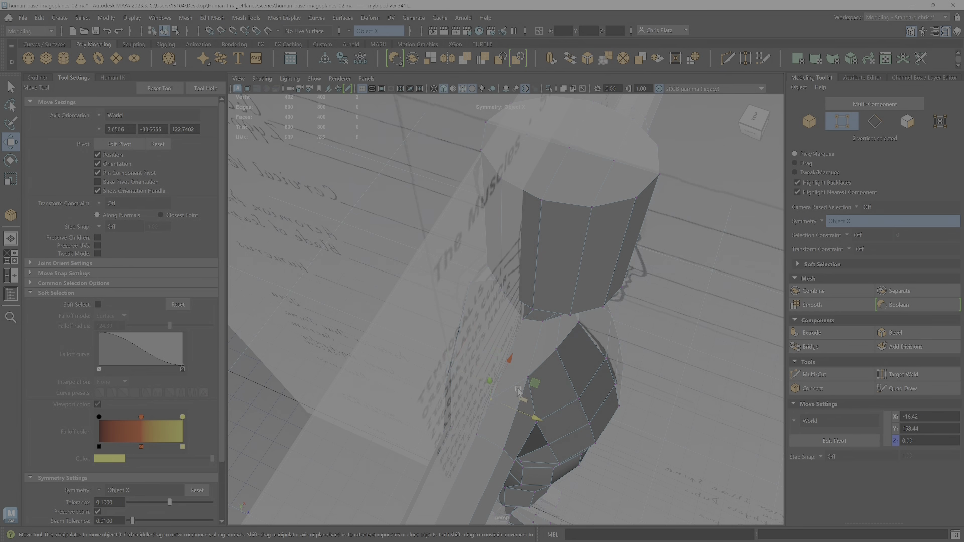
pyautogui.moveTo(501, 363); pyautogui.dragTo(508, 365)
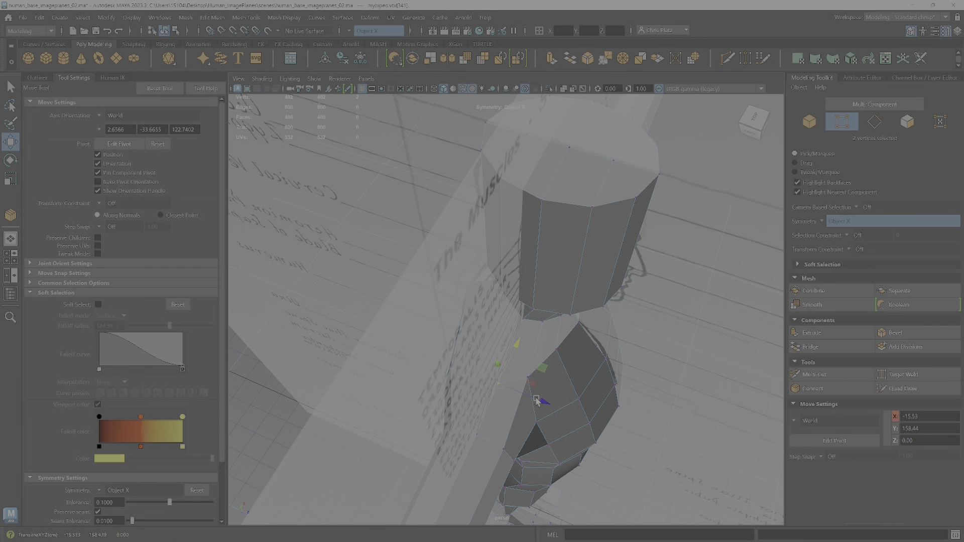
pyautogui.keyDown('alt'); pyautogui.moveTo(536, 400); pyautogui.dragTo(499, 322); pyautogui.keyUp('alt')
pyautogui.scroll(-7, 540, 316)
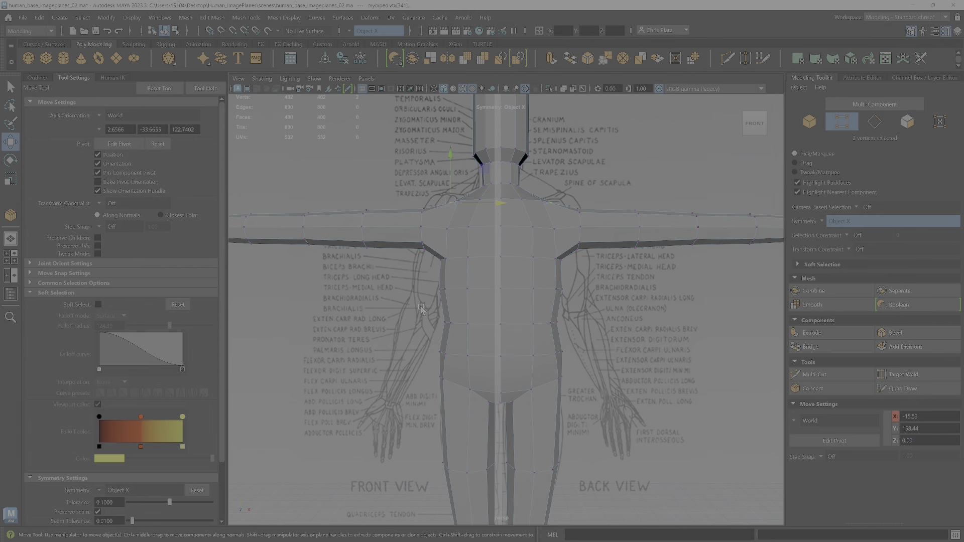
# Step: Turn symmetry off, scale the waist vertices inward along X to fit the front reference, and select the vertex row above
pyautogui.click(822, 223)
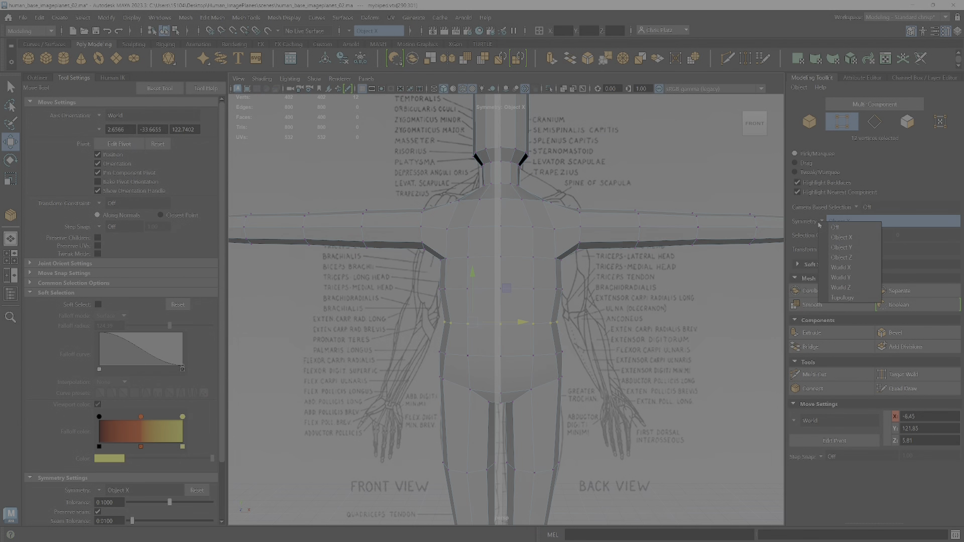
pyautogui.click(836, 227)
pyautogui.press('r')
pyautogui.moveTo(550, 323); pyautogui.dragTo(542, 323)
pyautogui.moveTo(424, 279); pyautogui.dragTo(538, 291)
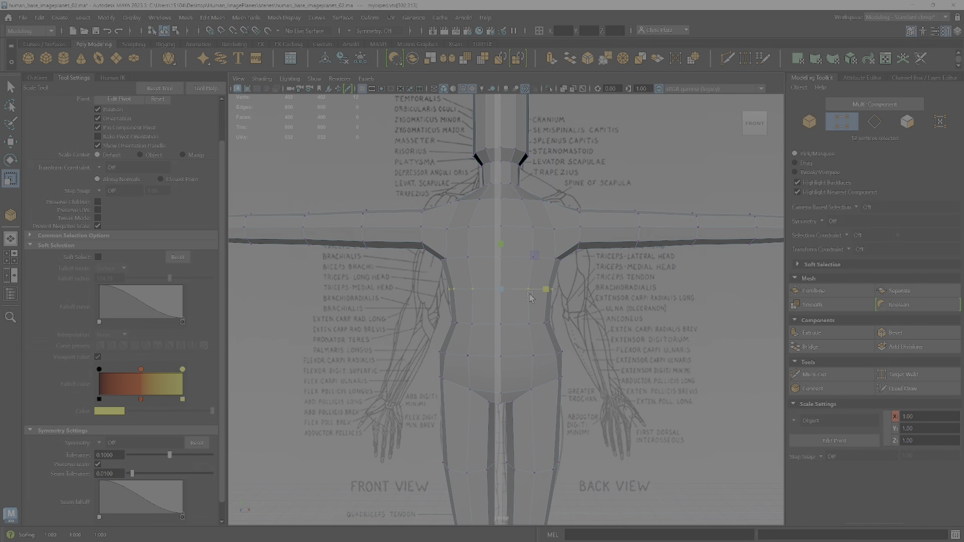
# Step: Select the vertices around the base of the head for moving and turn on X-Ray to compare them with the side skull reference
pyautogui.scroll(-4, 531, 296)
pyautogui.keyDown('alt'); pyautogui.moveTo(537, 345); pyautogui.dragTo(534, 193, button='middle'); pyautogui.keyUp('alt')
pyautogui.keyDown('alt'); pyautogui.moveTo(536, 210); pyautogui.dragTo(674, 304); pyautogui.keyUp('alt')
pyautogui.scroll(3, 447, 284)
pyautogui.keyDown('alt'); pyautogui.moveTo(447, 284); pyautogui.dragTo(480, 316); pyautogui.keyUp('alt')
pyautogui.scroll(4, 546, 327)
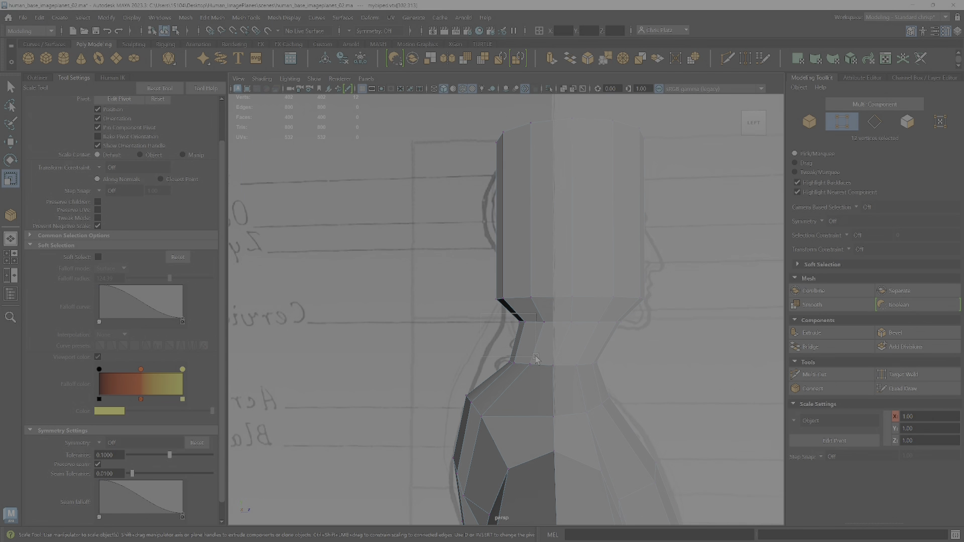
pyautogui.keyDown('alt'); pyautogui.moveTo(548, 377); pyautogui.dragTo(571, 368); pyautogui.keyUp('alt')
pyautogui.press('w')
pyautogui.moveTo(491, 256); pyautogui.dragTo(560, 306)
pyautogui.moveTo(667, 301); pyautogui.dragTo(667, 301)
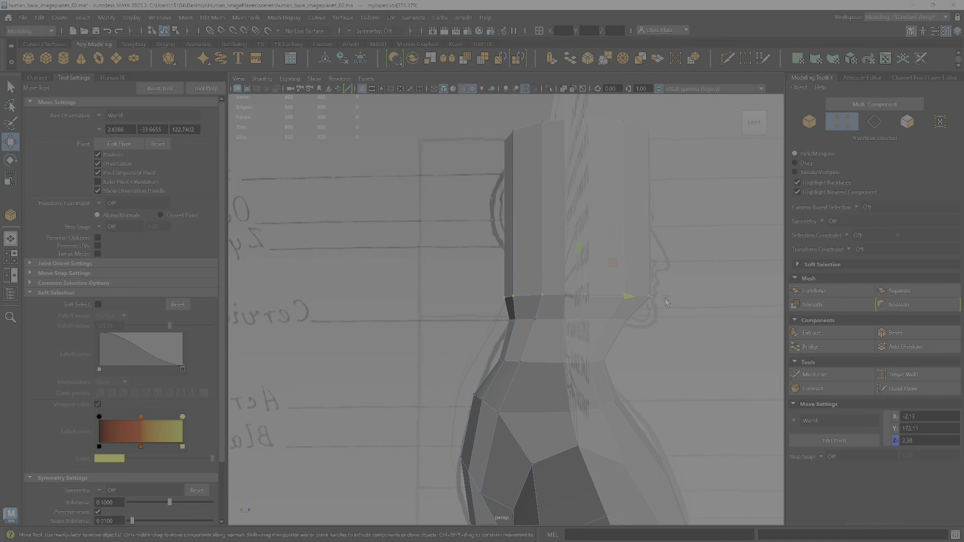
pyautogui.click(563, 90)
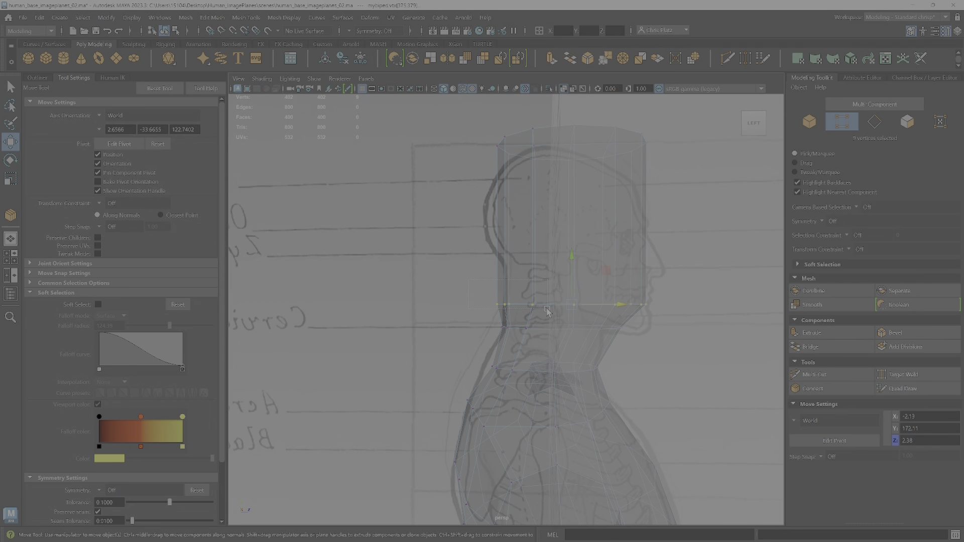
# Step: Move the rear vertices of the head's base up and forward to about Y 176.83 and Z -4.28, and check the solid shape
pyautogui.moveTo(519, 263); pyautogui.dragTo(520, 242)
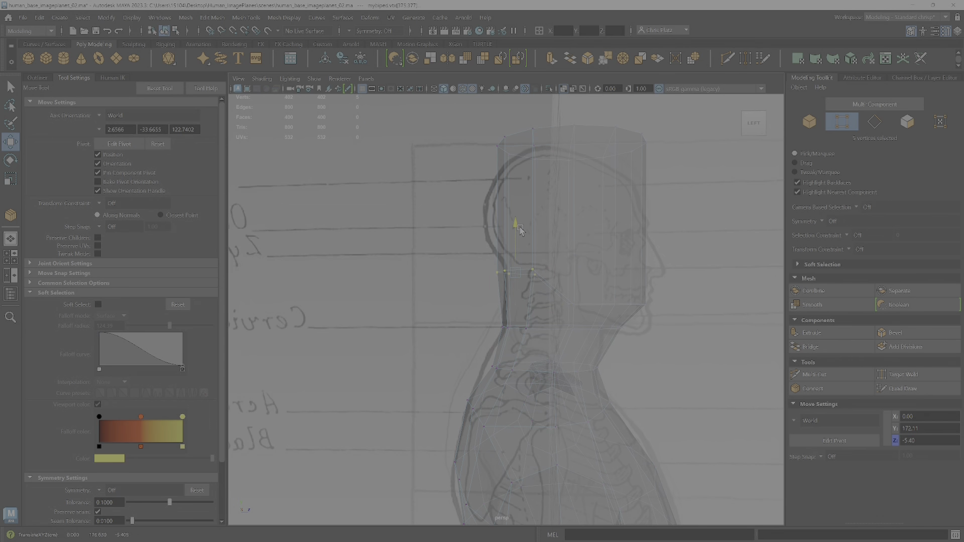
pyautogui.moveTo(561, 274); pyautogui.dragTo(572, 277)
pyautogui.moveTo(574, 277)
pyautogui.keyDown('alt'); pyautogui.mouseDown()
pyautogui.moveTo(524, 284)
pyautogui.moveTo(572, 293)
pyautogui.mouseUp(); pyautogui.keyUp('alt')
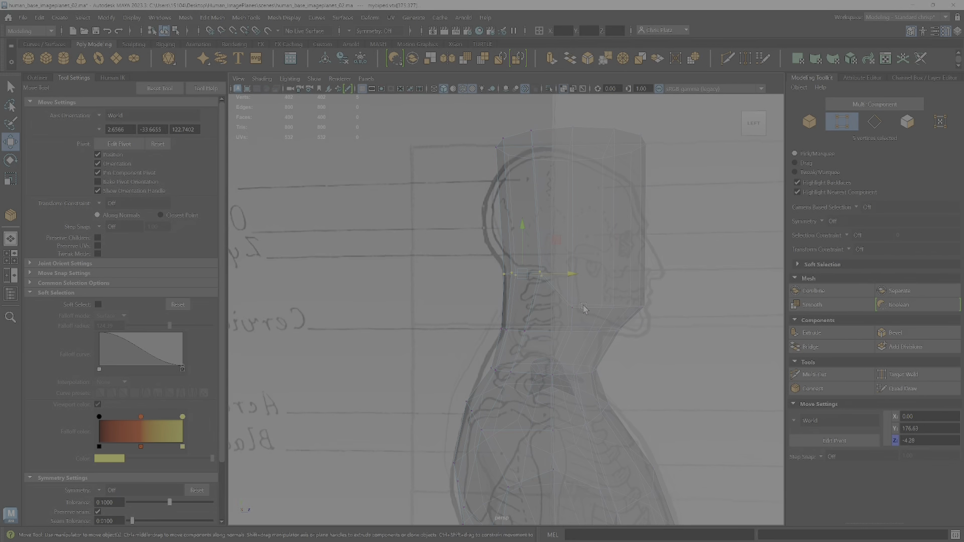
pyautogui.click(564, 89)
pyautogui.keyDown('alt'); pyautogui.moveTo(625, 255); pyautogui.dragTo(617, 254); pyautogui.keyUp('alt')
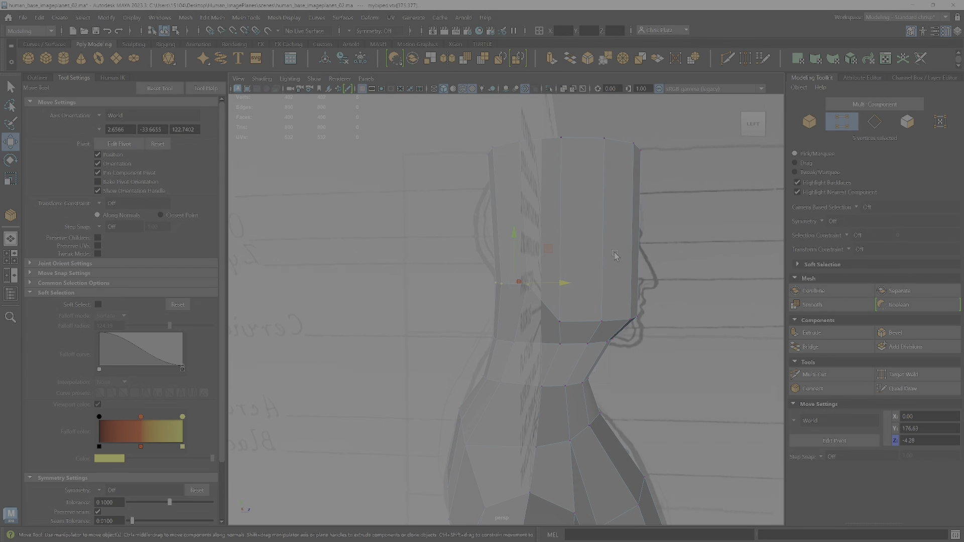
pyautogui.keyDown('alt'); pyautogui.moveTo(600, 213); pyautogui.dragTo(633, 216); pyautogui.keyUp('alt')
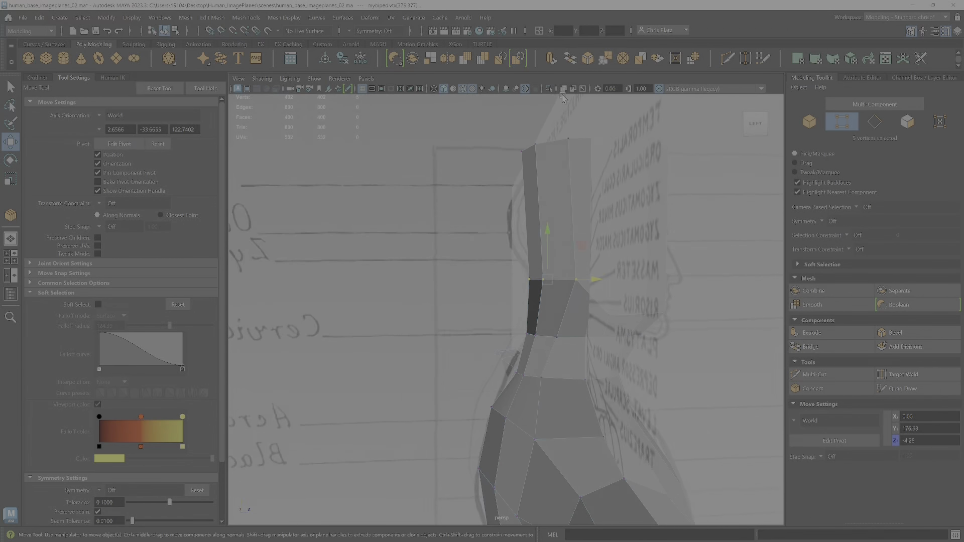
# Step: With X-Ray on, raise the middle side vertices of the head's base and move the jaw-corner vertices back to about Z 4.24
pyautogui.click(563, 88)
pyautogui.moveTo(648, 301)
pyautogui.keyDown('alt'); pyautogui.mouseDown()
pyautogui.moveTo(543, 316)
pyautogui.moveTo(533, 306)
pyautogui.mouseUp(); pyautogui.keyUp('alt')
pyautogui.scroll(3, 626, 311)
pyautogui.moveTo(484, 287)
pyautogui.keyDown('alt'); pyautogui.mouseDown()
pyautogui.moveTo(492, 282)
pyautogui.moveTo(499, 295)
pyautogui.mouseUp(); pyautogui.keyUp('alt')
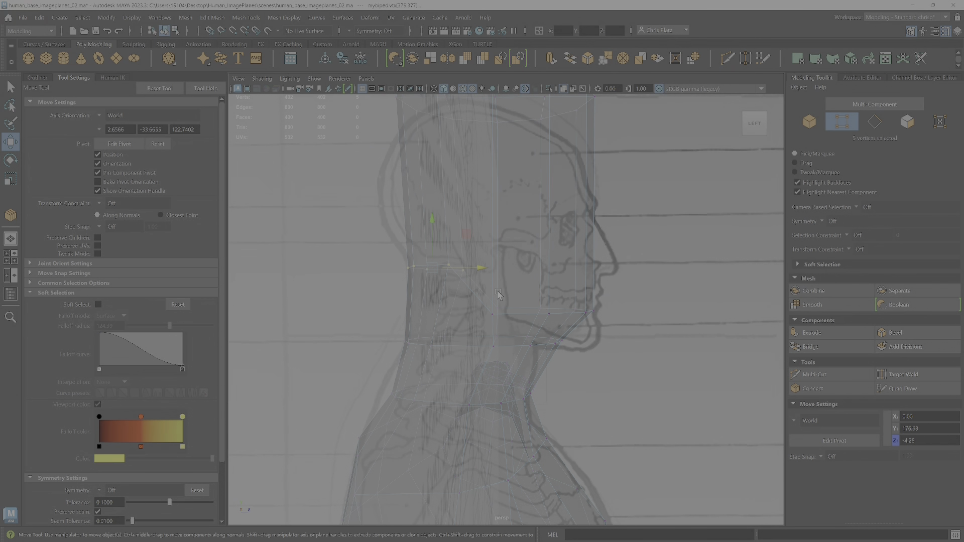
pyautogui.keyDown('alt'); pyautogui.moveTo(495, 336); pyautogui.dragTo(497, 333); pyautogui.keyUp('alt')
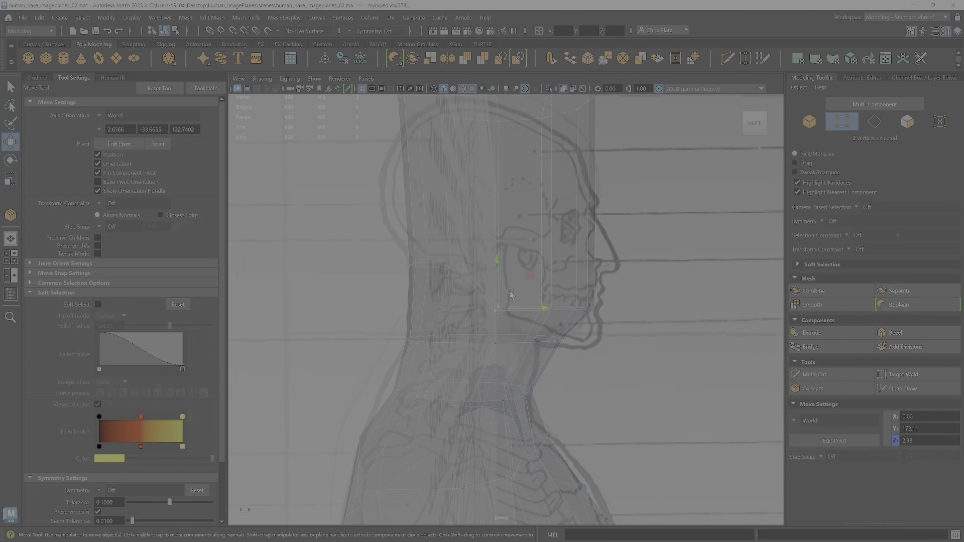
pyautogui.moveTo(497, 261); pyautogui.dragTo(498, 254)
pyautogui.keyDown('alt'); pyautogui.moveTo(538, 294); pyautogui.dragTo(547, 312); pyautogui.keyUp('alt')
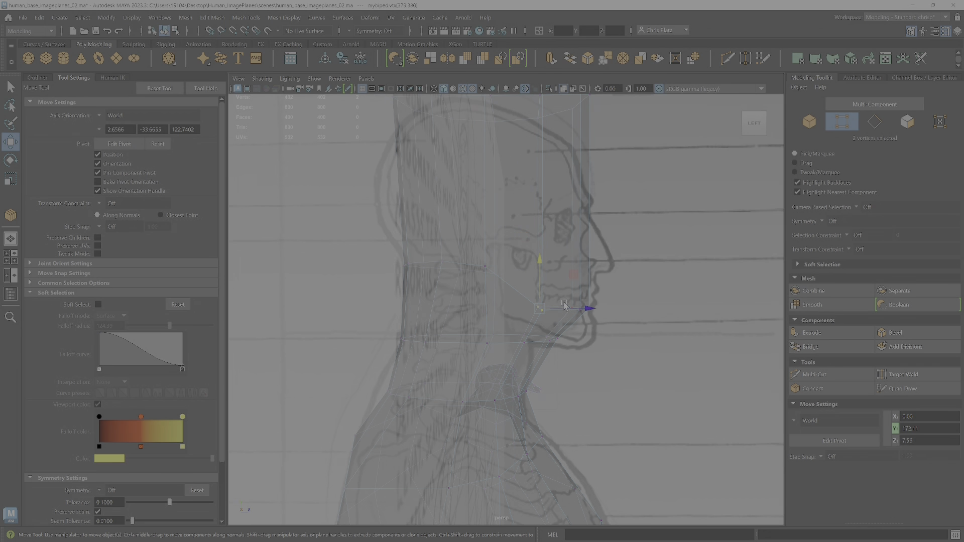
pyautogui.moveTo(577, 281); pyautogui.dragTo(550, 284)
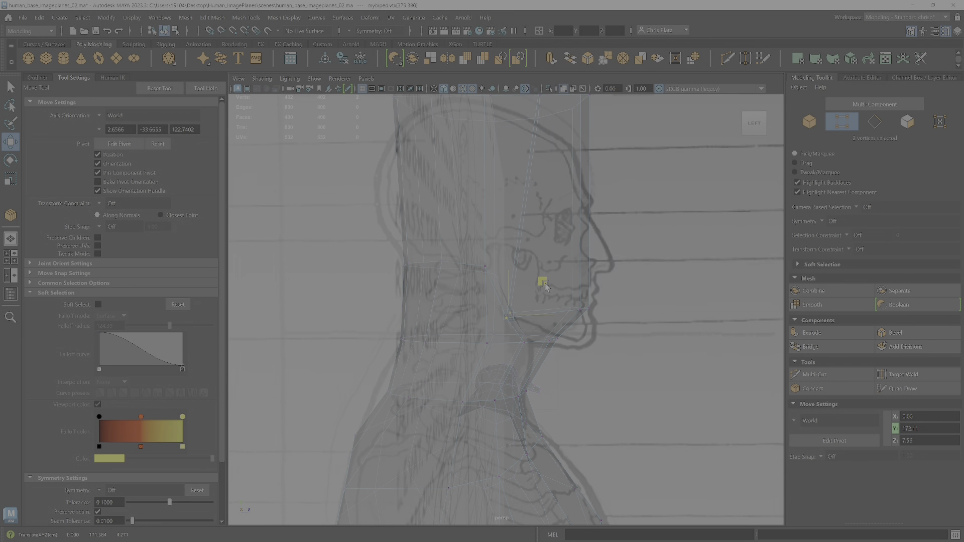
# Step: Save the scene and accept the student version notice
pyautogui.press('q')
pyautogui.hotkey('ctrl', 's')
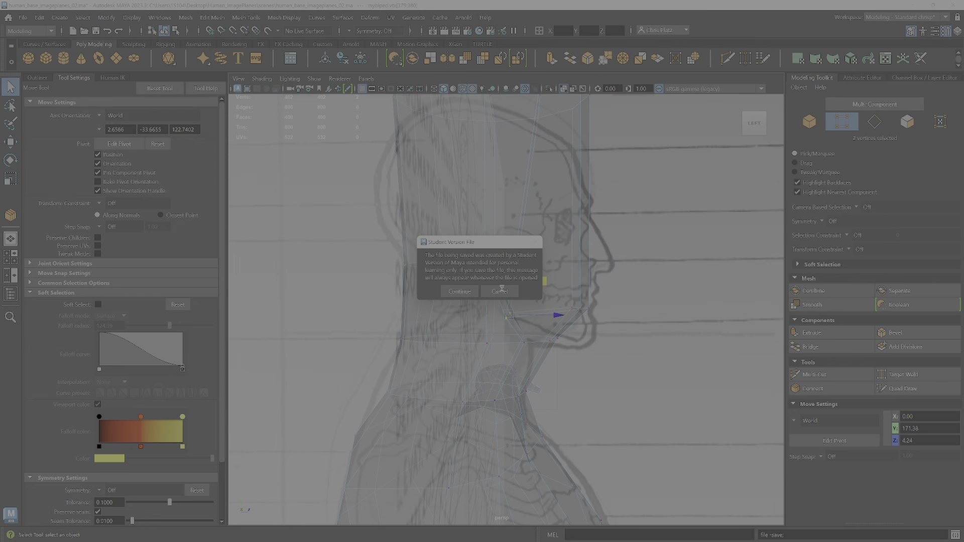
pyautogui.click(461, 290)
# Step: Move the jaw-corner vertices and the matching crown vertices back along Z, placing the crown ones at about Z 4.33
pyautogui.press('w')
pyautogui.keyDown('alt'); pyautogui.moveTo(558, 280); pyautogui.dragTo(577, 329, button='middle'); pyautogui.keyUp('alt')
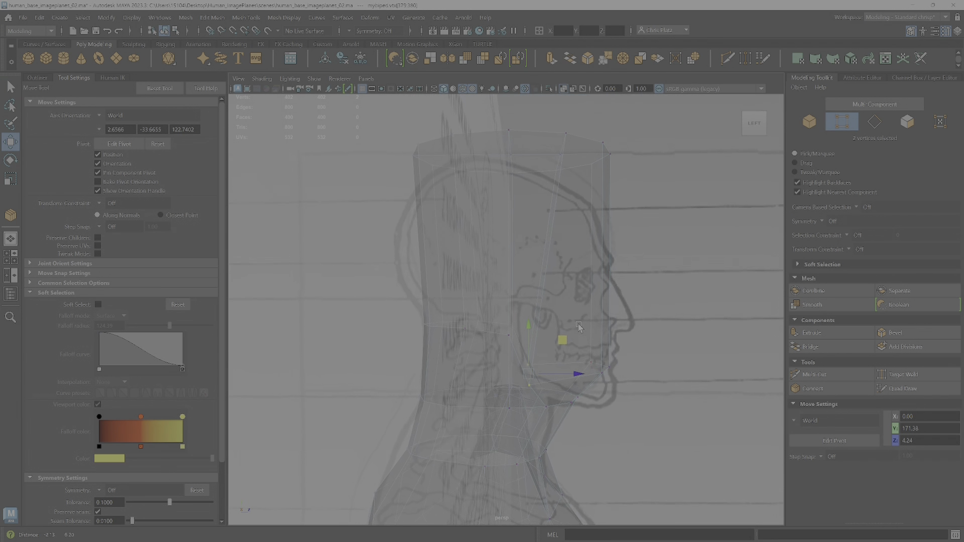
pyautogui.scroll(-1, 576, 327)
pyautogui.keyDown('shift'); pyautogui.moveTo(551, 199); pyautogui.dragTo(549, 201); pyautogui.keyUp('shift')
pyautogui.keyDown('alt'); pyautogui.moveTo(559, 228); pyautogui.dragTo(575, 284); pyautogui.keyUp('alt')
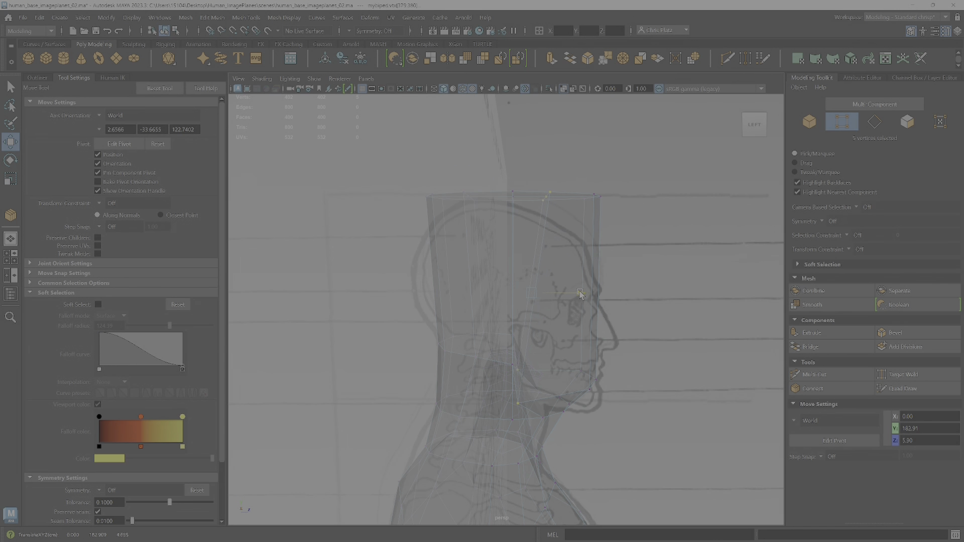
pyautogui.click(587, 293)
pyautogui.moveTo(544, 174); pyautogui.dragTo(554, 206)
pyautogui.click(604, 201)
# Step: Move the front chin vertices down to the side reference's jawline at about Y 170.24 and Z 12.13, with X-Ray off
pyautogui.keyDown('alt'); pyautogui.moveTo(589, 261); pyautogui.dragTo(588, 310); pyautogui.keyUp('alt')
pyautogui.scroll(3, 588, 312)
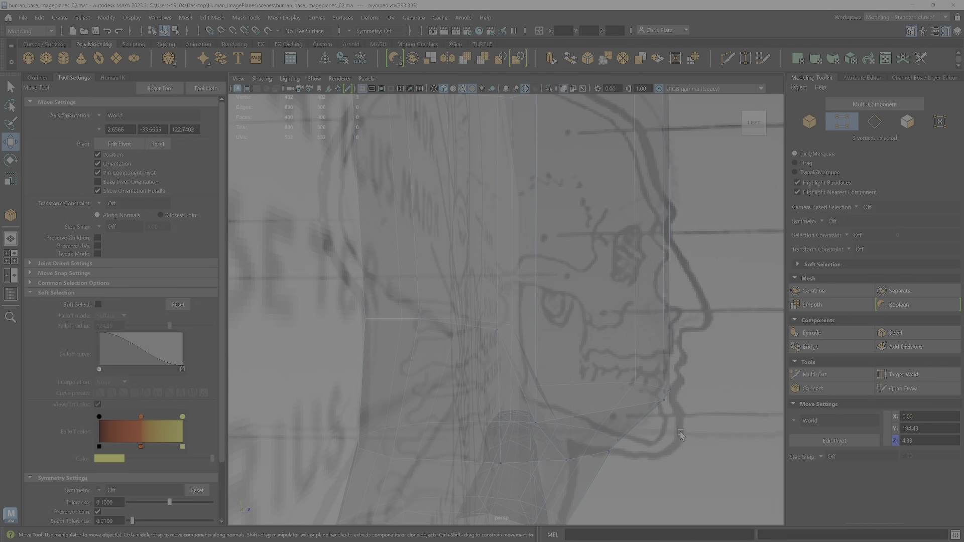
pyautogui.scroll(-4, 677, 421)
pyautogui.scroll(2, 656, 403)
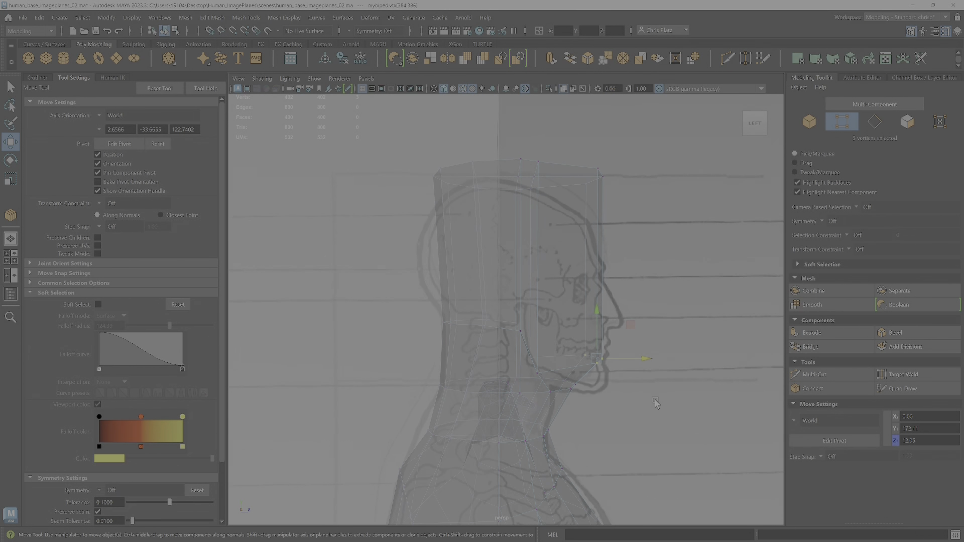
pyautogui.keyDown('alt'); pyautogui.moveTo(636, 345); pyautogui.dragTo(455, 327); pyautogui.keyUp('alt')
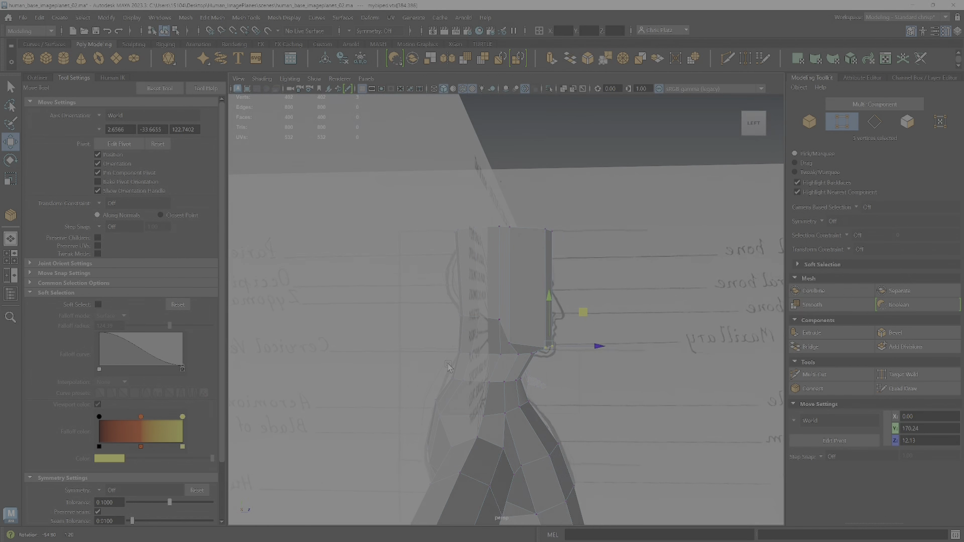
# Step: Select the side vertices on top of the head and set symmetry to Object X
pyautogui.keyDown('alt'); pyautogui.moveTo(503, 251); pyautogui.dragTo(567, 216, button='right'); pyautogui.keyUp('alt')
pyautogui.keyDown('alt'); pyautogui.moveTo(568, 216); pyautogui.dragTo(576, 363, button='middle'); pyautogui.keyUp('alt')
pyautogui.keyDown('alt'); pyautogui.moveTo(576, 363); pyautogui.dragTo(360, 324); pyautogui.keyUp('alt')
pyautogui.moveTo(361, 373); pyautogui.dragTo(361, 374)
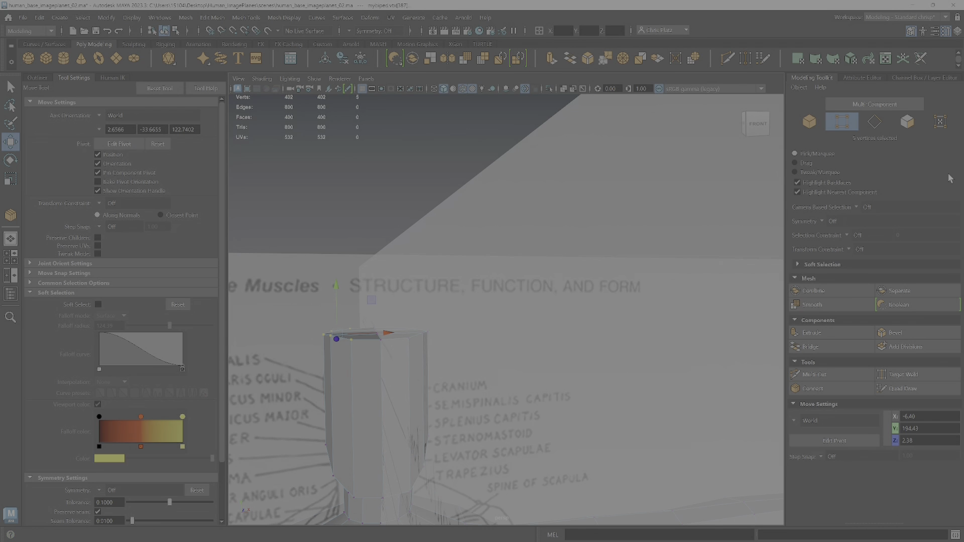
pyautogui.click(832, 222)
pyautogui.click(837, 235)
pyautogui.keyDown('alt'); pyautogui.moveTo(377, 296); pyautogui.dragTo(583, 275, button='middle'); pyautogui.keyUp('alt')
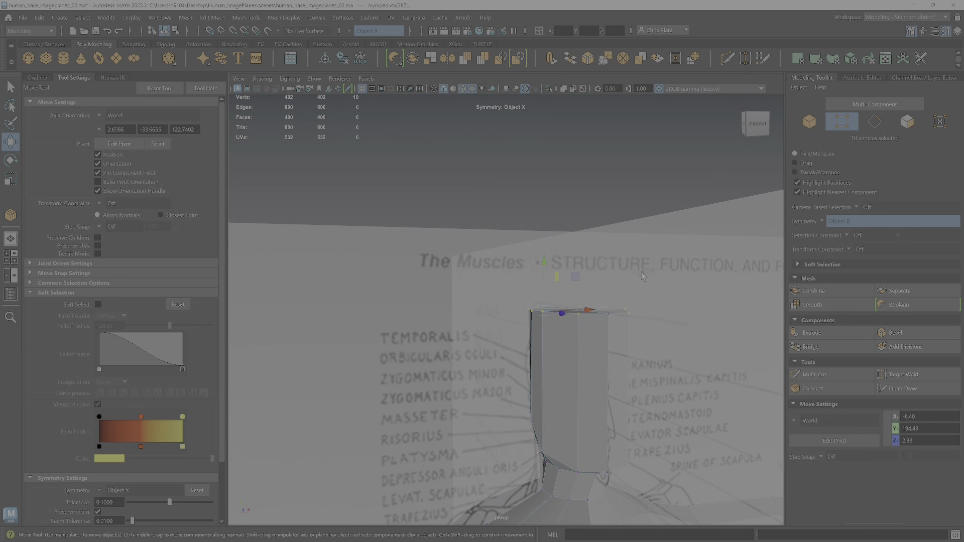
pyautogui.keyDown('alt'); pyautogui.moveTo(583, 276); pyautogui.dragTo(470, 293); pyautogui.keyUp('alt')
# Step: Lower the outer crown vertices to about Y 191.85, then try a lower position for the rear pair and undo it
pyautogui.moveTo(486, 356); pyautogui.dragTo(541, 293)
pyautogui.click(500, 306)
pyautogui.moveTo(489, 351); pyautogui.dragTo(445, 325)
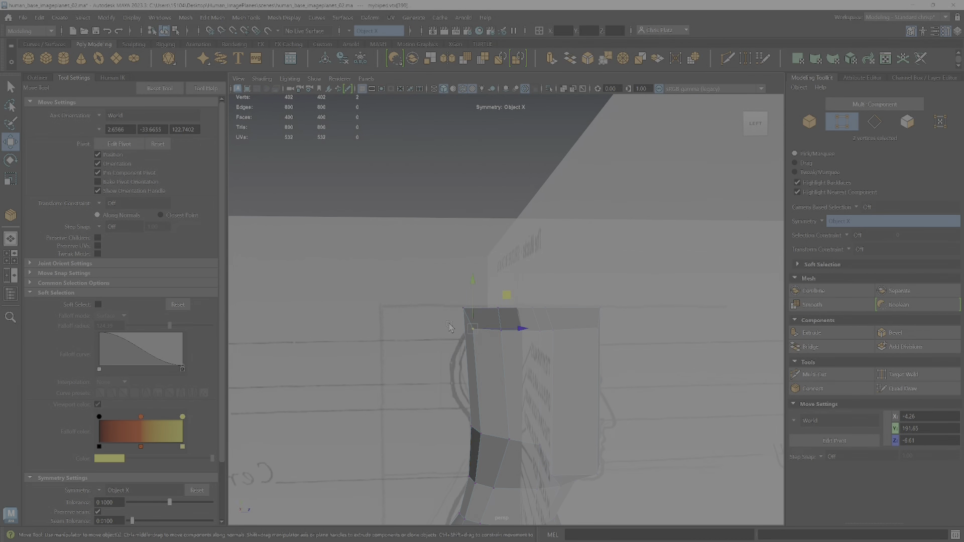
pyautogui.moveTo(510, 301); pyautogui.dragTo(503, 321)
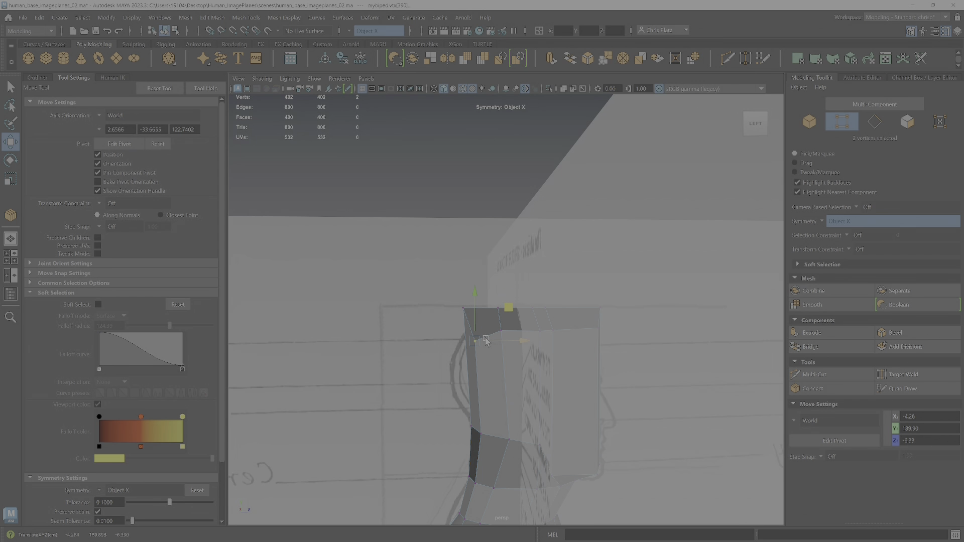
pyautogui.hotkey('ctrl', 'z')
# Step: Round the back of the crown by lowering its rear vertices and shifting the next row back to about Z -3.90
pyautogui.moveTo(454, 302); pyautogui.dragTo(468, 312)
pyautogui.moveTo(496, 274); pyautogui.dragTo(492, 278)
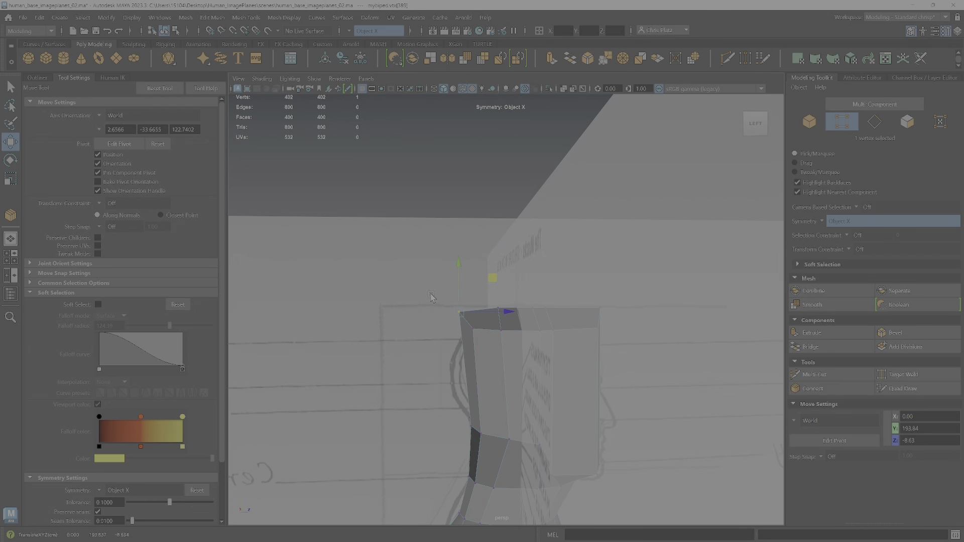
pyautogui.moveTo(431, 295); pyautogui.dragTo(481, 348)
pyautogui.moveTo(501, 287); pyautogui.dragTo(497, 351)
pyautogui.moveTo(553, 323); pyautogui.dragTo(544, 323)
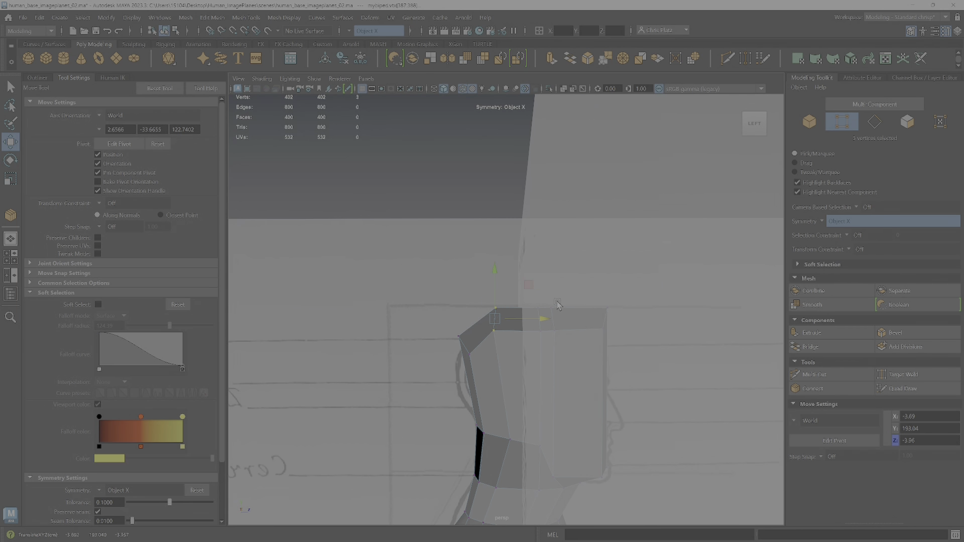
# Step: Shape the front of the crown into a sloped forehead, placing the vertices behind it at about Z 5.68
pyautogui.moveTo(637, 298)
pyautogui.mouseDown()
pyautogui.moveTo(638, 286)
pyautogui.moveTo(620, 293)
pyautogui.moveTo(610, 319)
pyautogui.moveTo(620, 308)
pyautogui.moveTo(578, 337)
pyautogui.moveTo(622, 305)
pyautogui.mouseUp()
pyautogui.keyDown('alt'); pyautogui.moveTo(558, 305); pyautogui.dragTo(567, 341); pyautogui.keyUp('alt')
pyautogui.moveTo(590, 289); pyautogui.dragTo(600, 290)
# Step: Reshape the chin, moving its side vertices to about Y 171.06, Z 10.66 and its centre vertex to about Y 169.26, Z 13.06
pyautogui.keyDown('alt'); pyautogui.moveTo(603, 376); pyautogui.dragTo(603, 273, button='middle'); pyautogui.keyUp('alt')
pyautogui.keyDown('alt'); pyautogui.moveTo(603, 274); pyautogui.dragTo(635, 393); pyautogui.keyUp('alt')
pyautogui.click(624, 392)
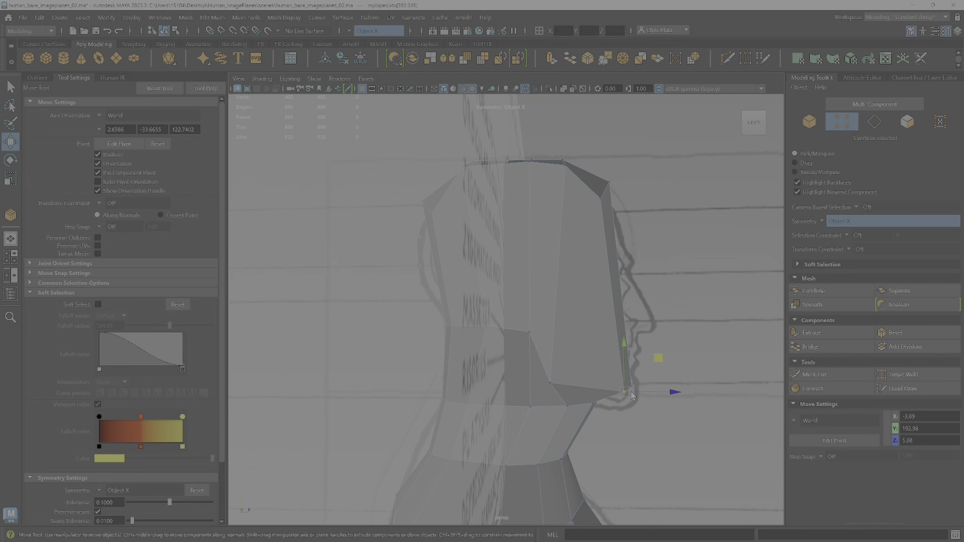
pyautogui.press('F8')
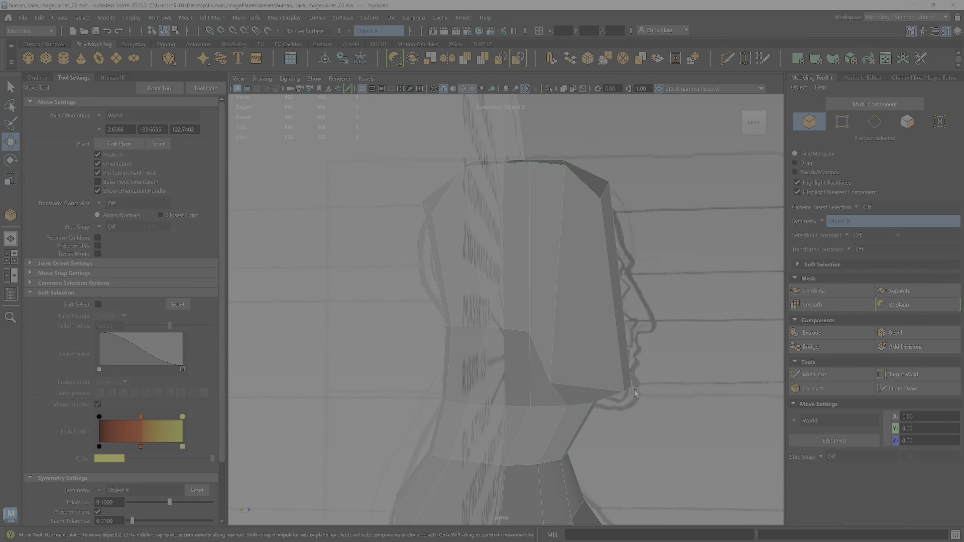
pyautogui.moveTo(624, 263); pyautogui.dragTo(573, 264, button='right')
pyautogui.click(626, 391)
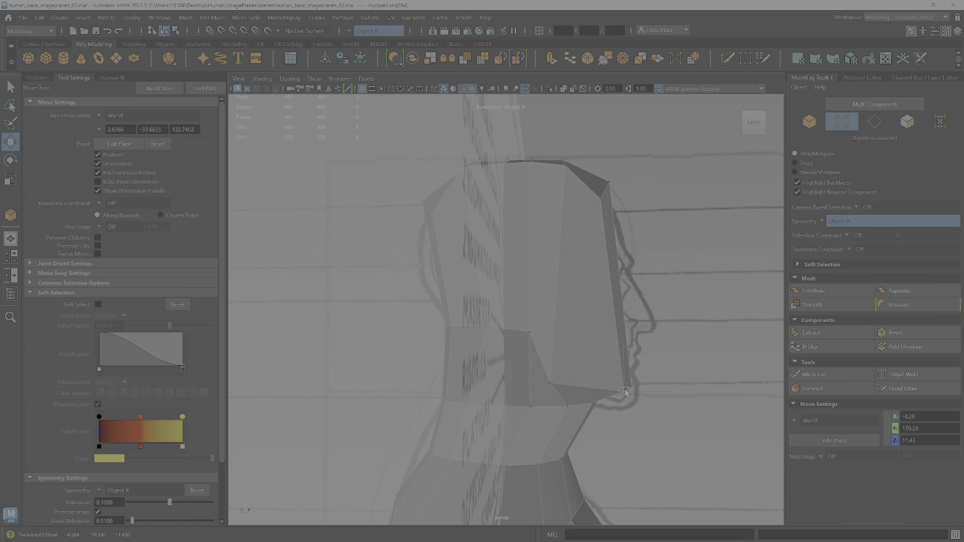
pyautogui.moveTo(658, 356); pyautogui.dragTo(606, 368)
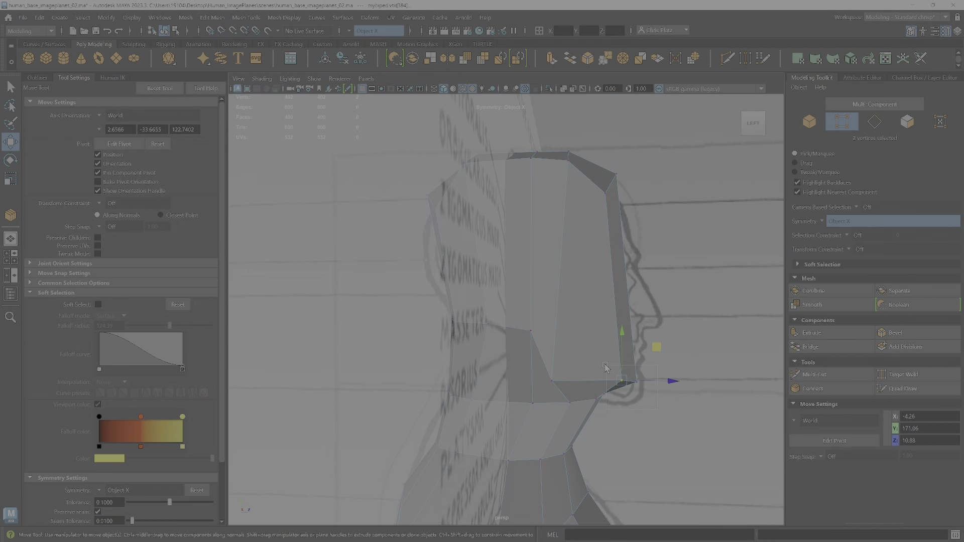
pyautogui.moveTo(667, 349); pyautogui.dragTo(539, 325)
pyautogui.click(659, 402)
# Step: Select the vertical edges on the sides of the head and join them with Connect using one segment at slide 0.50
pyautogui.rightClick(519, 312)
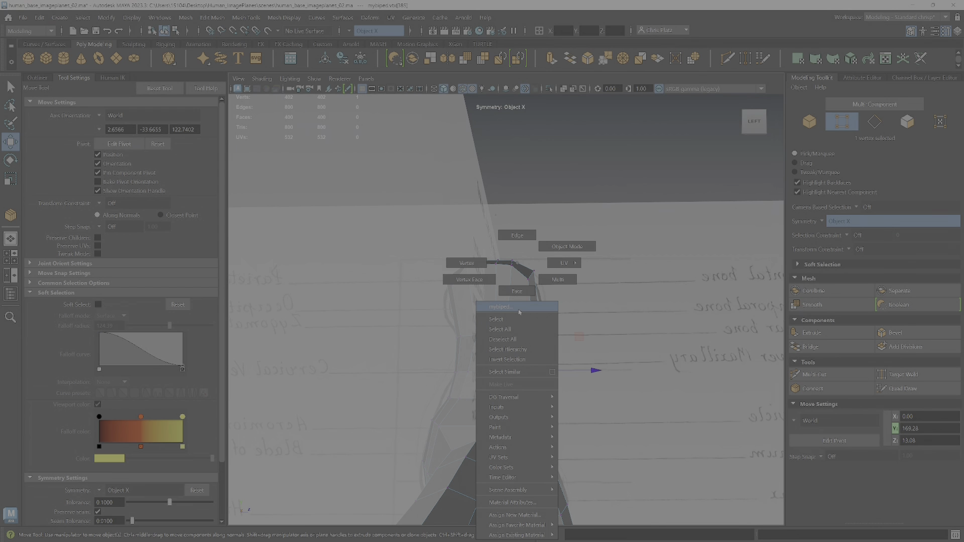
pyautogui.click(517, 235)
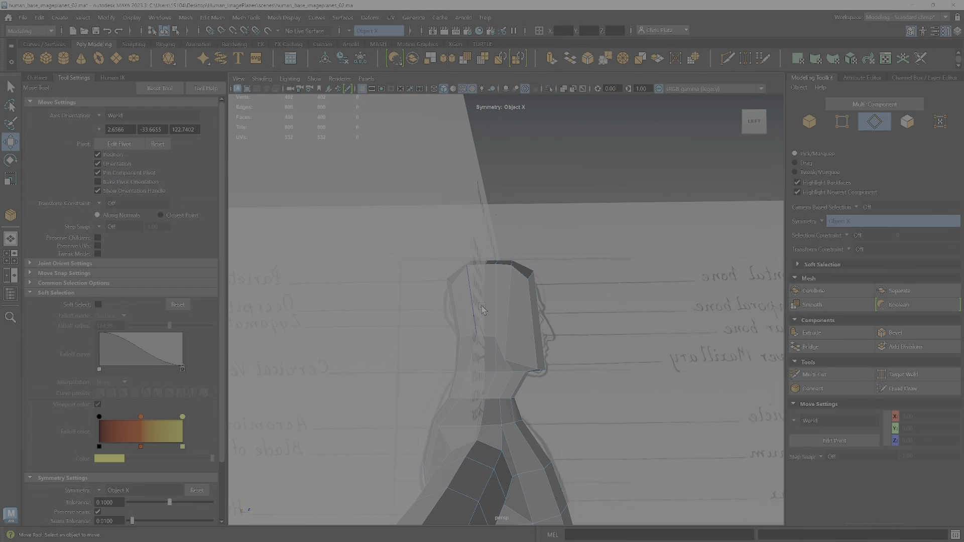
pyautogui.moveTo(489, 303); pyautogui.dragTo(482, 353)
pyautogui.keyDown('alt'); pyautogui.moveTo(482, 353); pyautogui.dragTo(548, 340, button='right'); pyautogui.keyUp('alt')
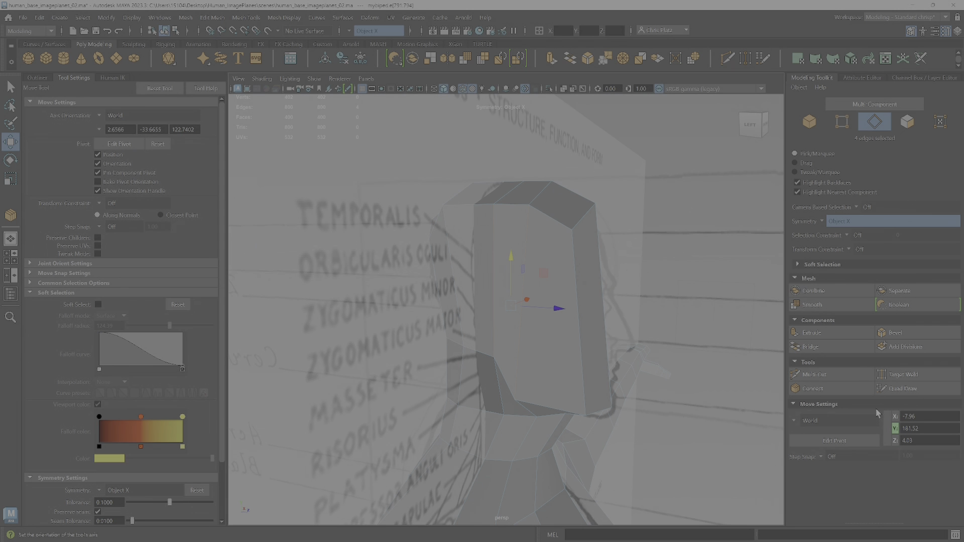
pyautogui.click(819, 389)
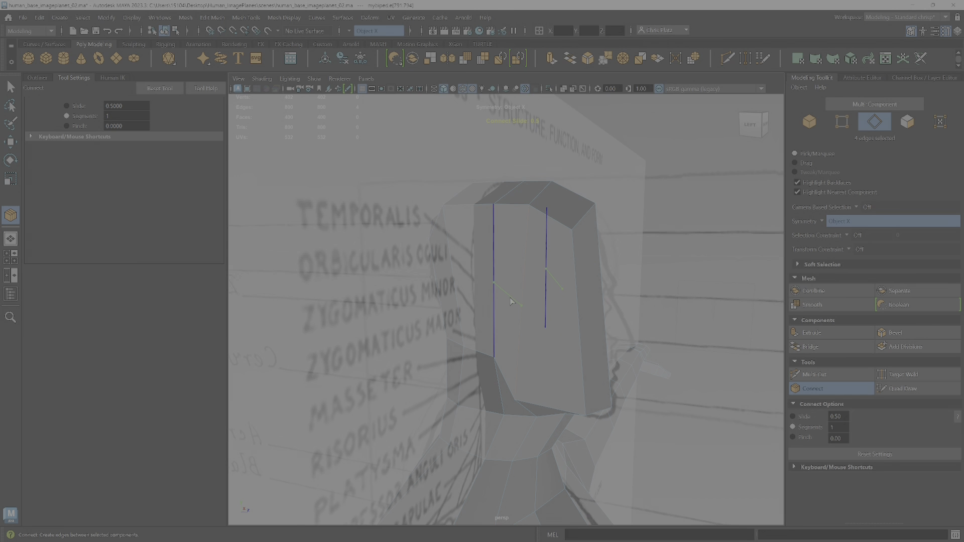
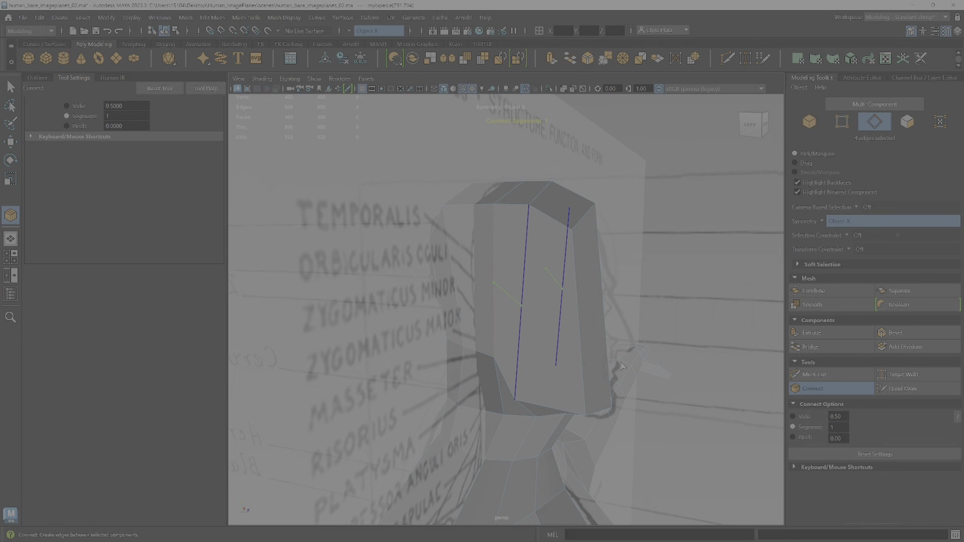
pyautogui.press('Return')
pyautogui.press('w')
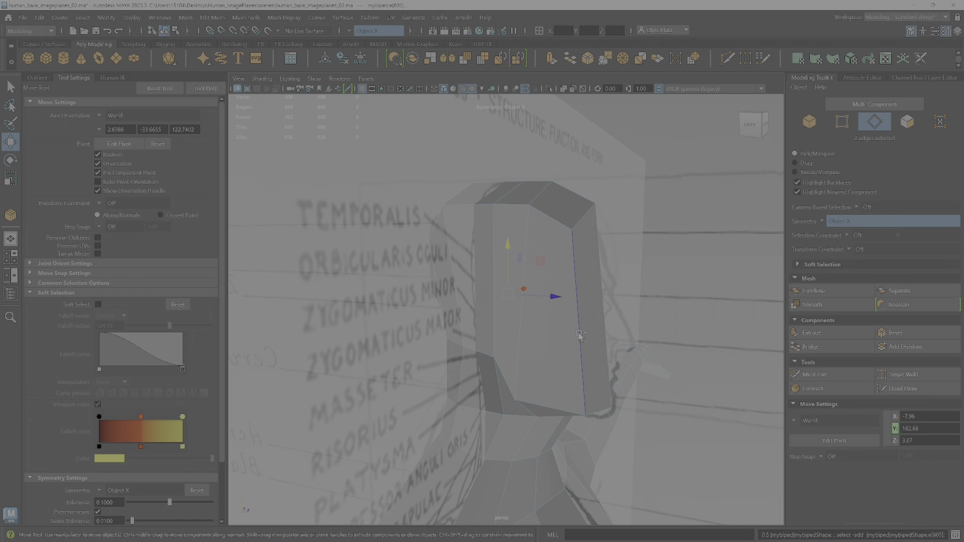
# Step: Select the full ring of vertical edges around the sides, front and back of the head
pyautogui.hotkey('ctrl', 'z')
pyautogui.keyDown('alt'); pyautogui.moveTo(580, 334); pyautogui.dragTo(594, 325); pyautogui.keyUp('alt')
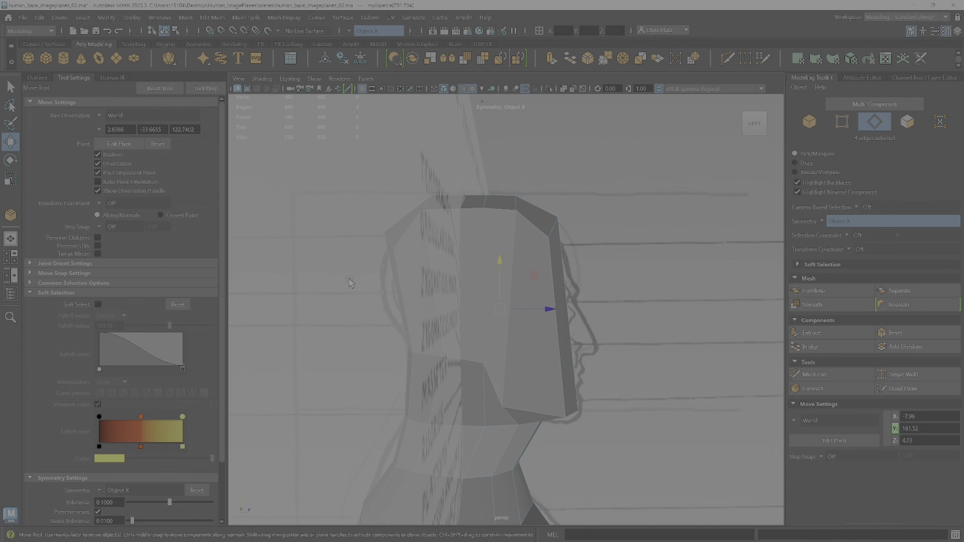
pyautogui.moveTo(649, 306); pyautogui.dragTo(649, 305)
pyautogui.keyDown('alt'); pyautogui.moveTo(649, 305); pyautogui.dragTo(589, 265); pyautogui.keyUp('alt')
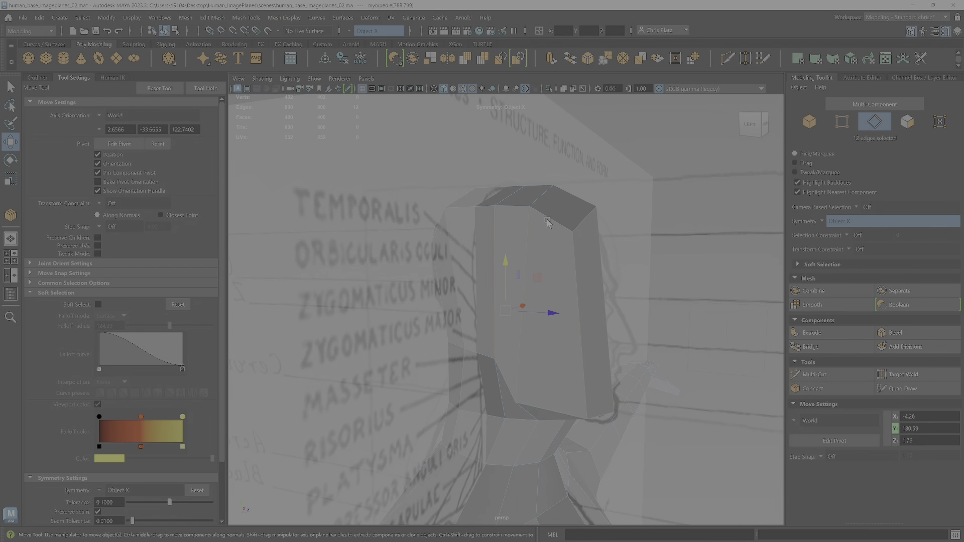
pyautogui.keyDown('alt'); pyautogui.moveTo(491, 329); pyautogui.dragTo(521, 285); pyautogui.keyUp('alt')
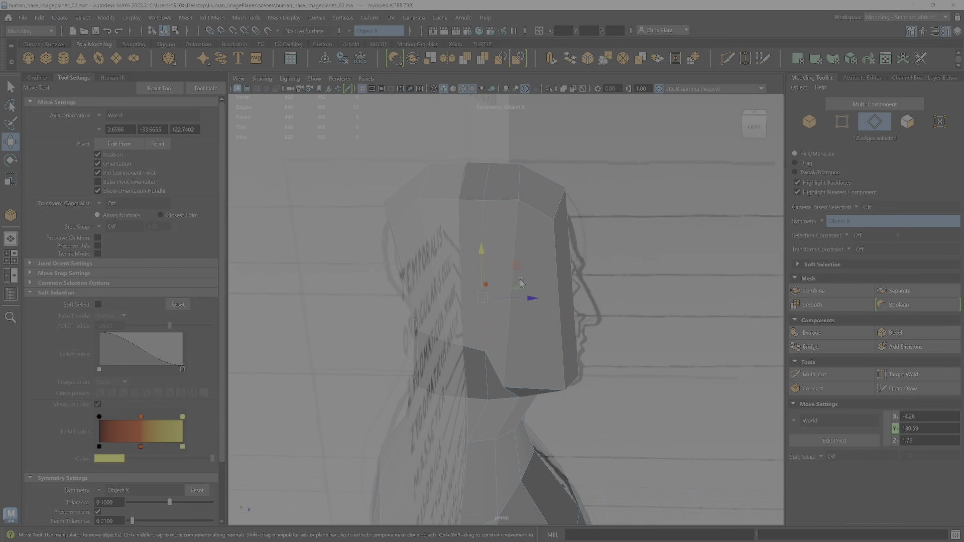
pyautogui.keyDown('alt'); pyautogui.moveTo(526, 274); pyautogui.dragTo(492, 285); pyautogui.keyUp('alt')
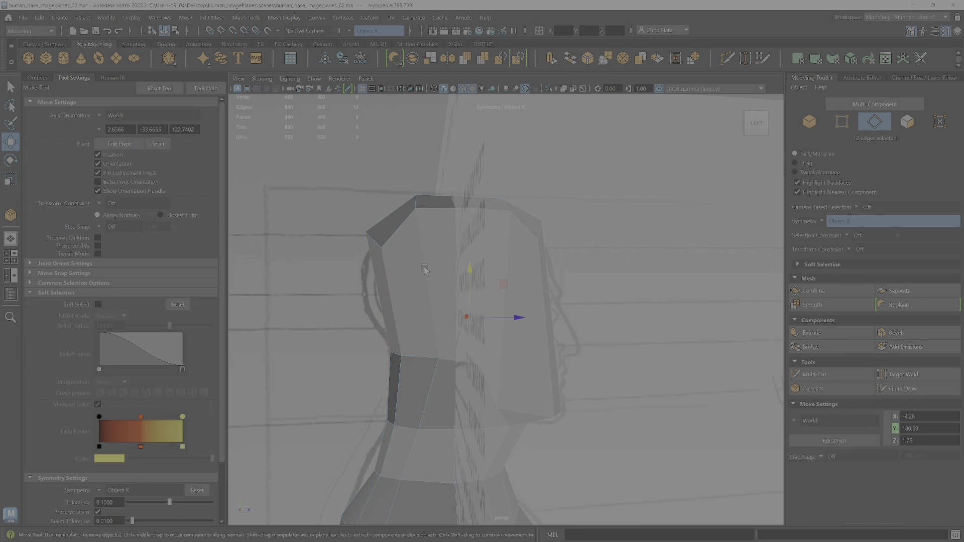
pyautogui.moveTo(397, 291)
pyautogui.keyDown('alt'); pyautogui.mouseDown()
pyautogui.moveTo(563, 297)
pyautogui.moveTo(573, 327)
pyautogui.moveTo(748, 356)
pyautogui.moveTo(613, 297)
pyautogui.mouseUp(); pyautogui.keyUp('alt')
# Step: Turn on X-ray shading and insert a loop around the head with Connect, using one segment at slide 0.50
pyautogui.click(563, 89)
pyautogui.press('q')
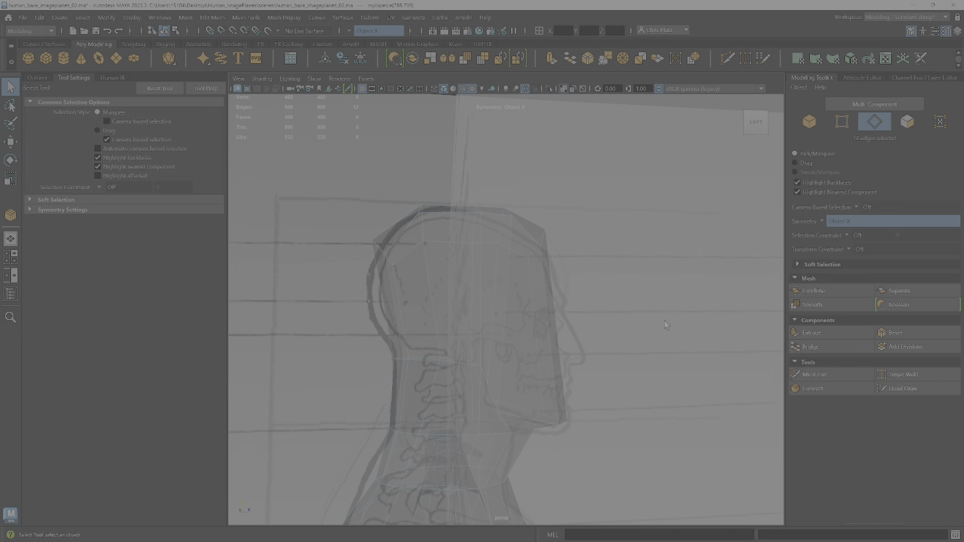
pyautogui.click(833, 388)
pyautogui.keyDown('alt'); pyautogui.moveTo(558, 321); pyautogui.dragTo(456, 274); pyautogui.keyUp('alt')
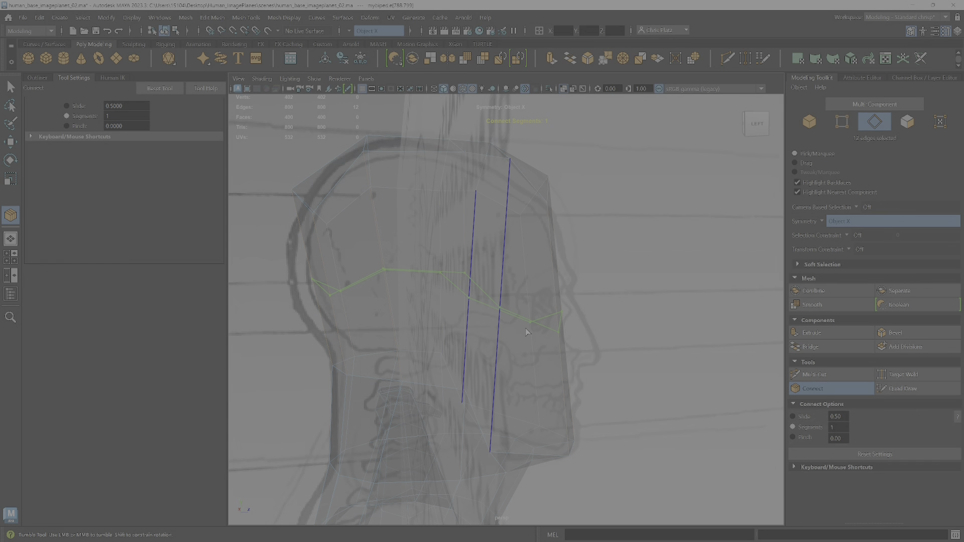
pyautogui.keyDown('alt'); pyautogui.moveTo(589, 311); pyautogui.dragTo(595, 305); pyautogui.keyUp('alt')
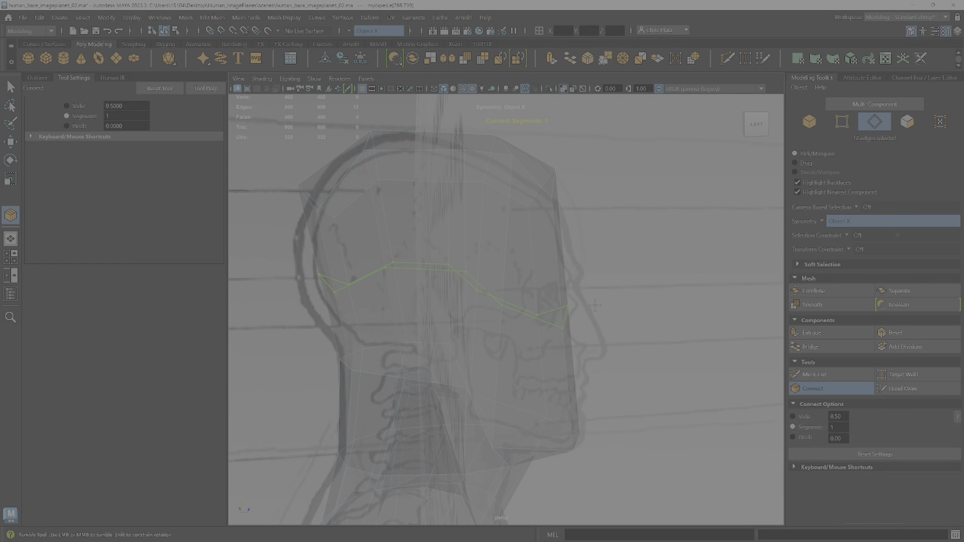
pyautogui.press('q')
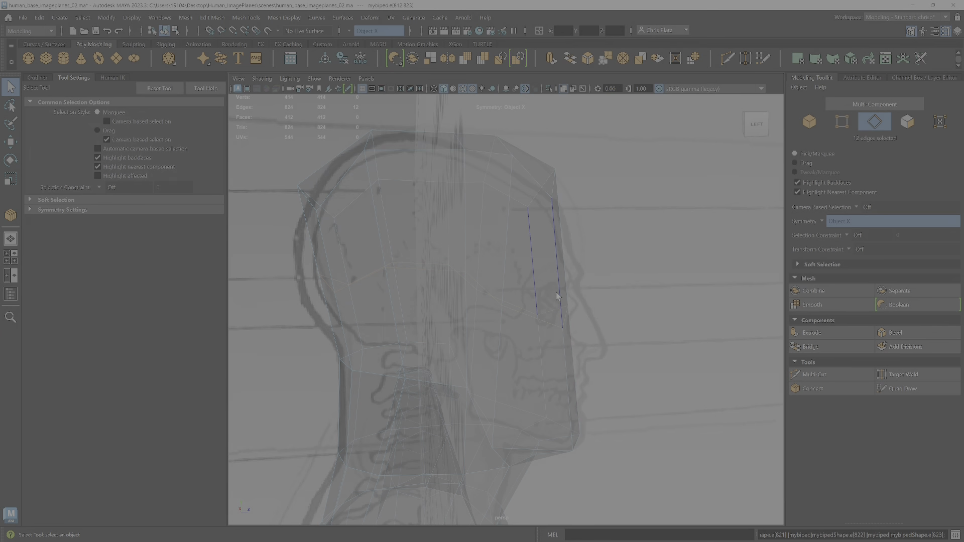
# Step: Scale the new head loop flat along Y and adjust its front-to-back depth against the side reference
pyautogui.press('r')
pyautogui.moveTo(454, 255); pyautogui.dragTo(452, 276)
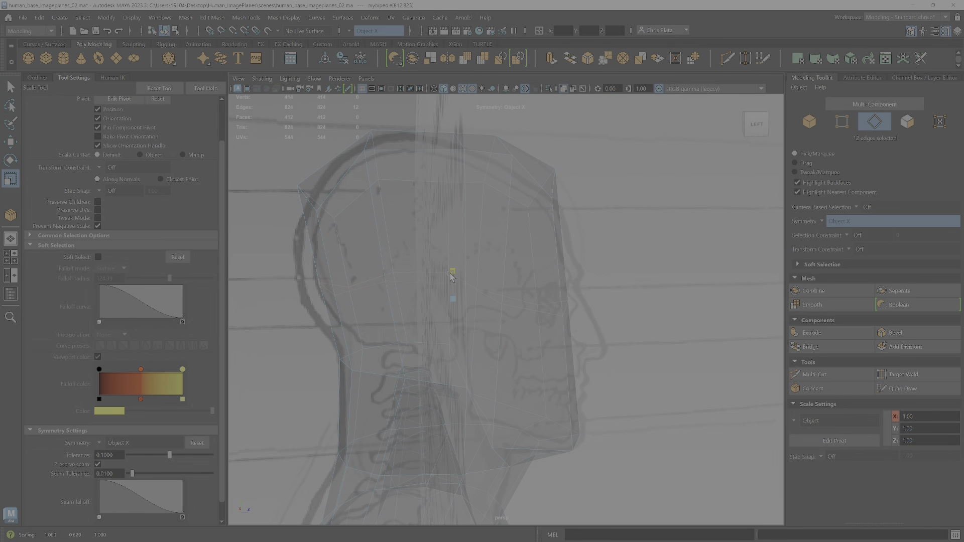
pyautogui.keyDown('alt'); pyautogui.moveTo(444, 340); pyautogui.dragTo(516, 352); pyautogui.keyUp('alt')
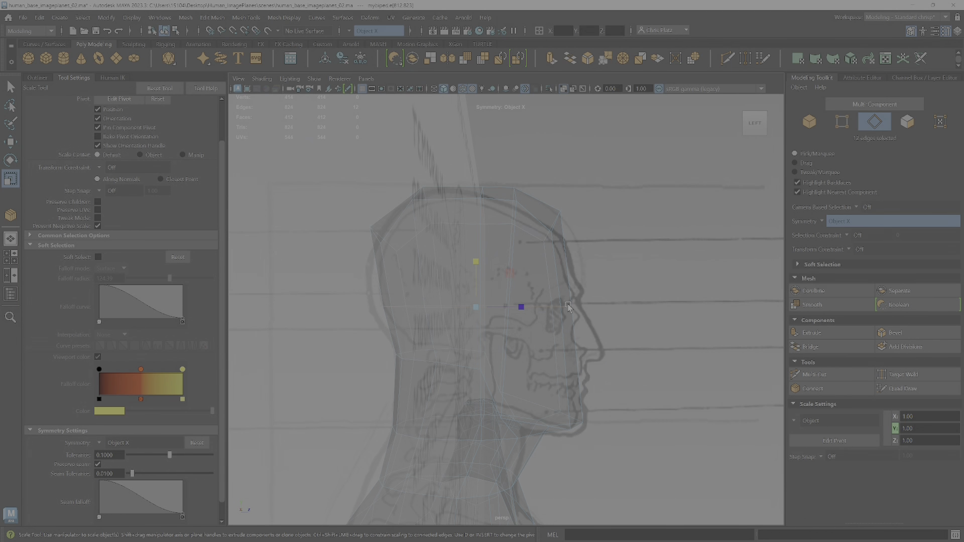
pyautogui.moveTo(548, 309); pyautogui.dragTo(522, 309)
# Step: Move the rear vertices of the new head loop back to about Z -6.9 to follow the skull outline
pyautogui.moveTo(523, 308); pyautogui.dragTo(470, 273, button='right')
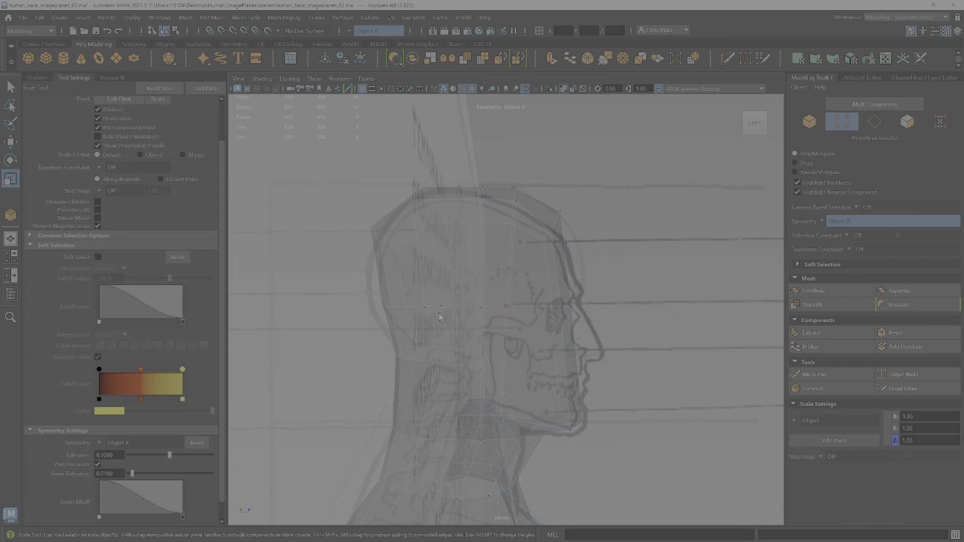
pyautogui.moveTo(440, 317)
pyautogui.keyDown('alt'); pyautogui.mouseDown()
pyautogui.moveTo(453, 320)
pyautogui.moveTo(441, 327)
pyautogui.moveTo(433, 312)
pyautogui.mouseUp(); pyautogui.keyUp('alt')
pyautogui.press('w')
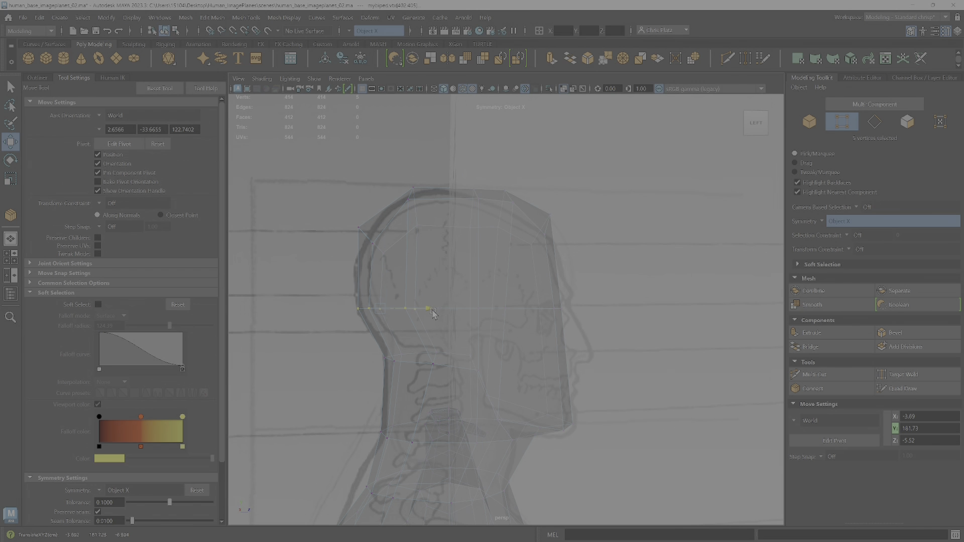
pyautogui.keyDown('alt'); pyautogui.moveTo(581, 343); pyautogui.dragTo(584, 350); pyautogui.keyUp('alt')
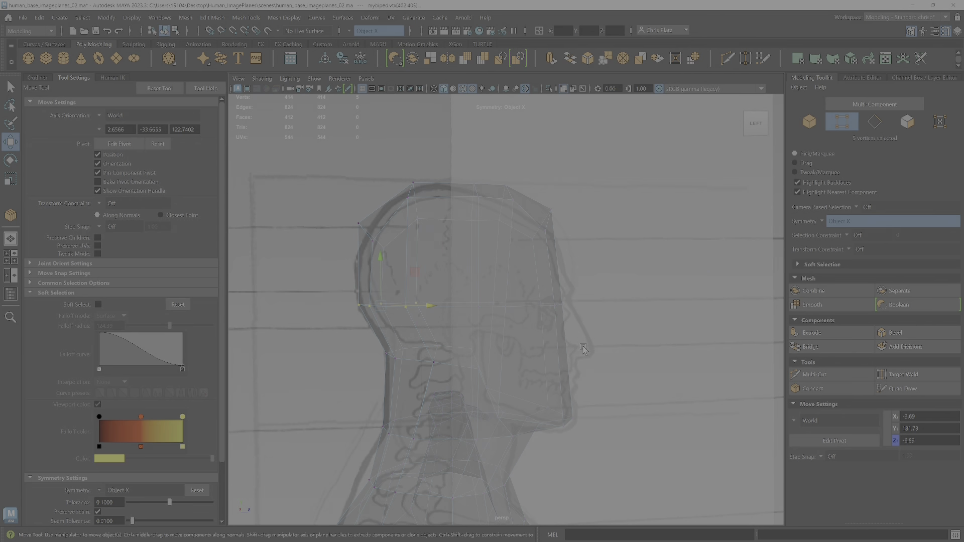
# Step: Turn X-ray shading off and examine the head and neck against the front and back references
pyautogui.keyDown('alt'); pyautogui.moveTo(589, 391); pyautogui.dragTo(574, 117); pyautogui.keyUp('alt')
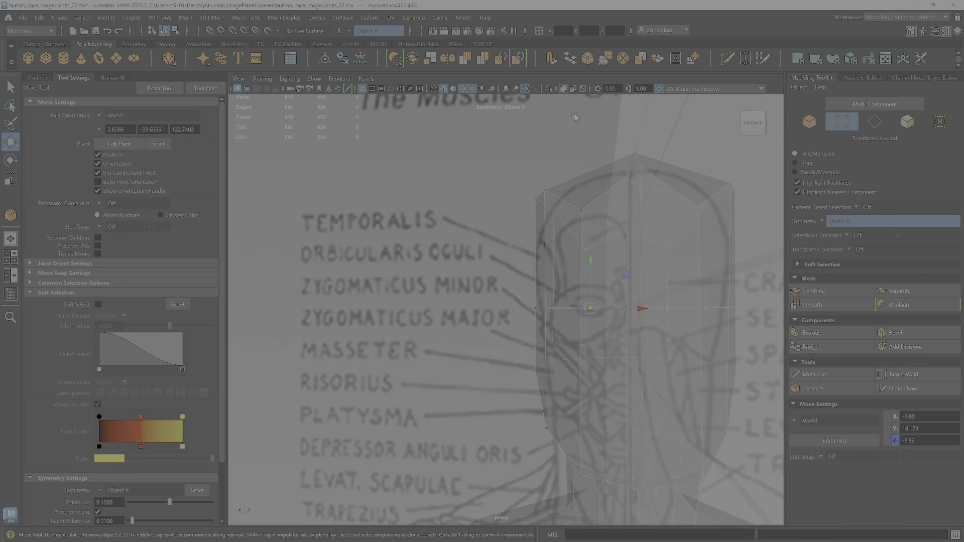
pyautogui.click(585, 230)
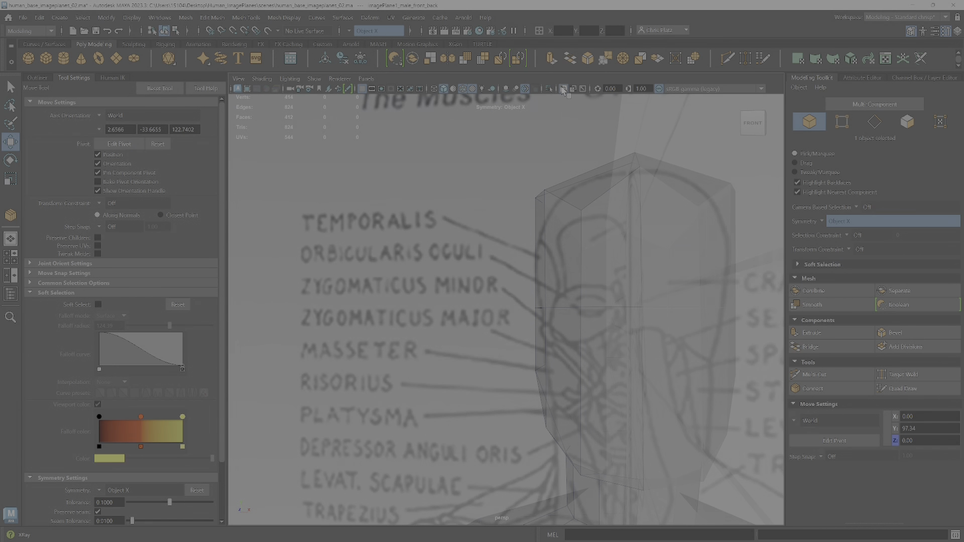
pyautogui.keyDown('alt'); pyautogui.moveTo(569, 106); pyautogui.dragTo(393, 259); pyautogui.keyUp('alt')
pyautogui.moveTo(492, 253)
pyautogui.keyDown('alt'); pyautogui.mouseDown()
pyautogui.moveTo(441, 247)
pyautogui.moveTo(485, 245)
pyautogui.moveTo(489, 256)
pyautogui.mouseUp(); pyautogui.keyUp('alt')
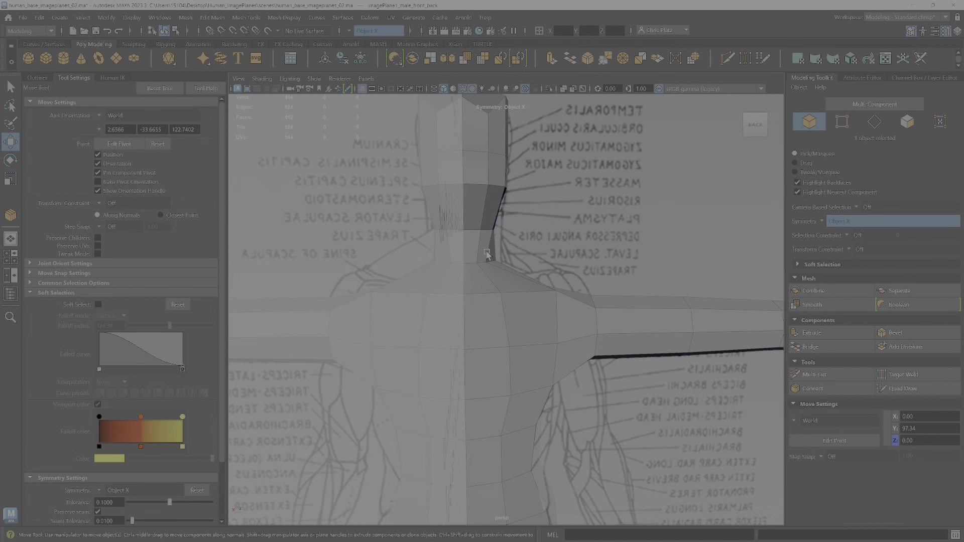
pyautogui.scroll(2, 490, 265)
pyautogui.keyDown('alt'); pyautogui.moveTo(490, 267); pyautogui.dragTo(456, 304, button='middle'); pyautogui.keyUp('alt')
pyautogui.scroll(1, 456, 305)
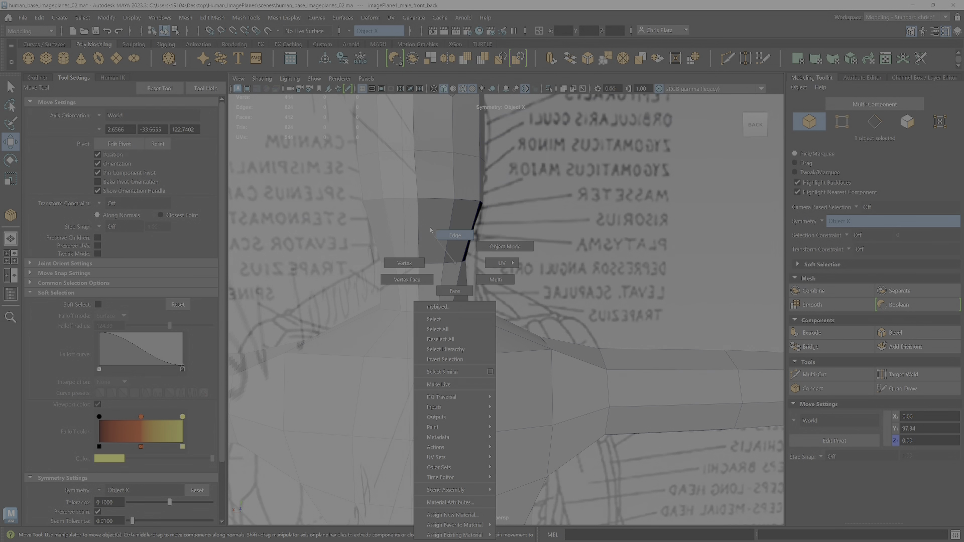
# Step: In vertex mode, move the side vertices at the neck base to about X -7.43, Y 164.92, mirrored on both sides
pyautogui.moveTo(430, 230); pyautogui.dragTo(404, 263, button='right')
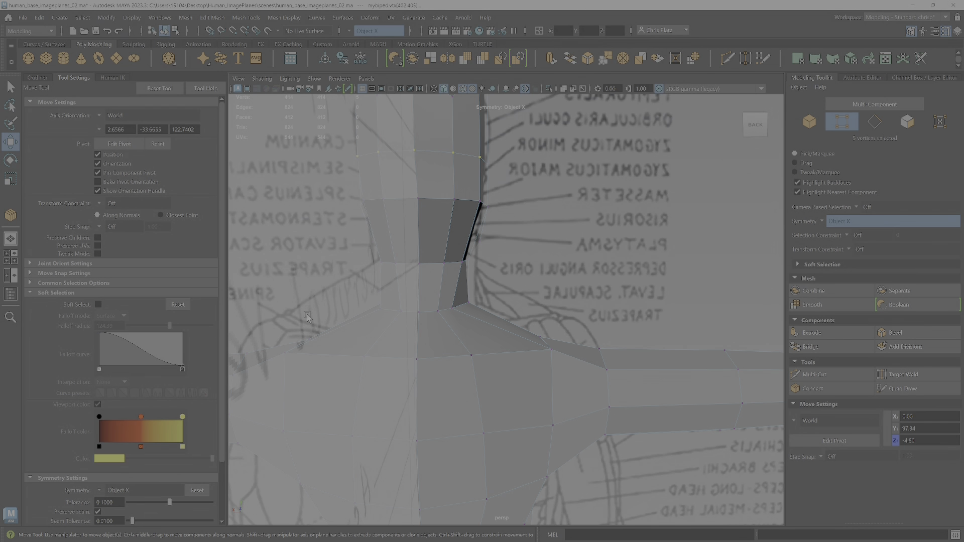
pyautogui.keyDown('alt'); pyautogui.moveTo(365, 295); pyautogui.dragTo(504, 316); pyautogui.keyUp('alt')
pyautogui.keyDown('alt'); pyautogui.moveTo(715, 347); pyautogui.dragTo(548, 332); pyautogui.keyUp('alt')
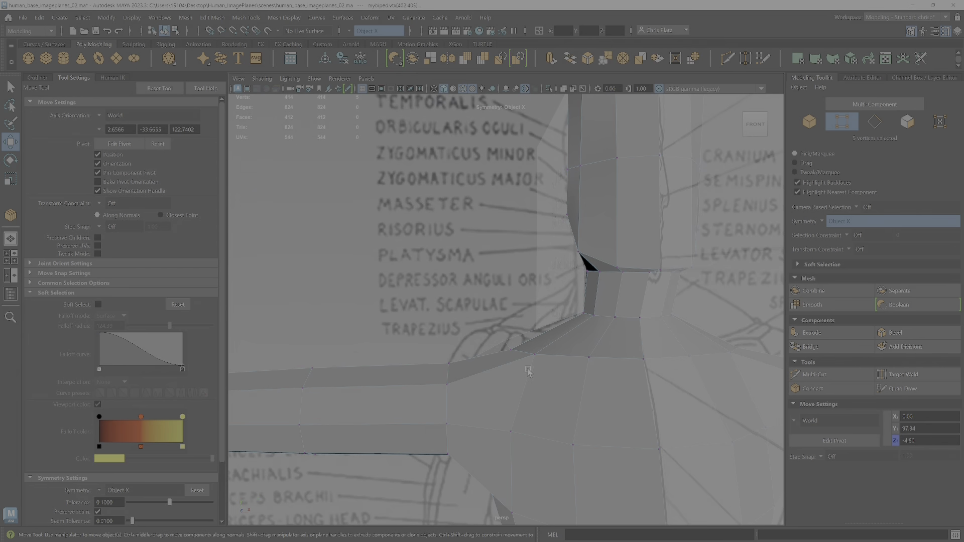
pyautogui.keyDown('alt'); pyautogui.moveTo(528, 372); pyautogui.dragTo(470, 328); pyautogui.keyUp('alt')
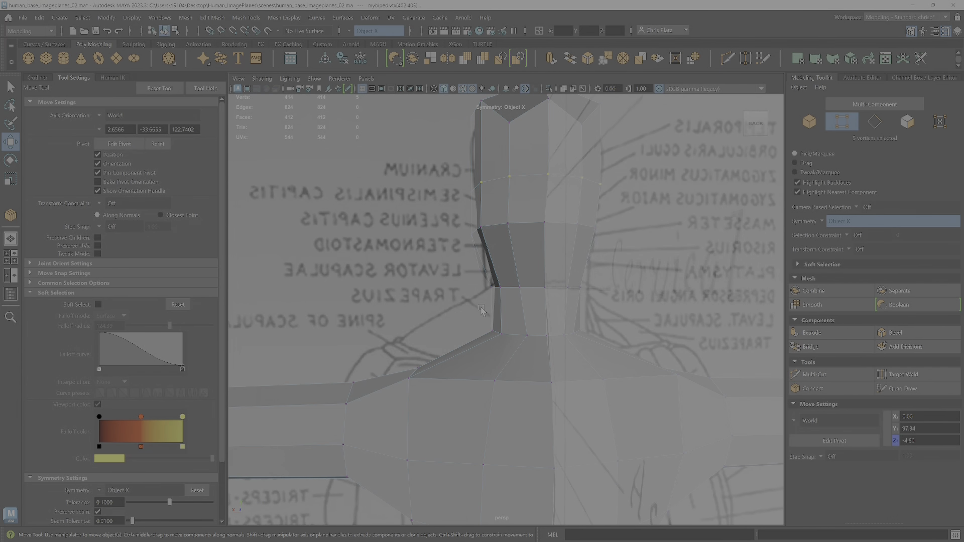
pyautogui.keyDown('alt'); pyautogui.moveTo(523, 356); pyautogui.dragTo(593, 332); pyautogui.keyUp('alt')
pyautogui.click(582, 332)
pyautogui.moveTo(547, 298); pyautogui.dragTo(559, 285)
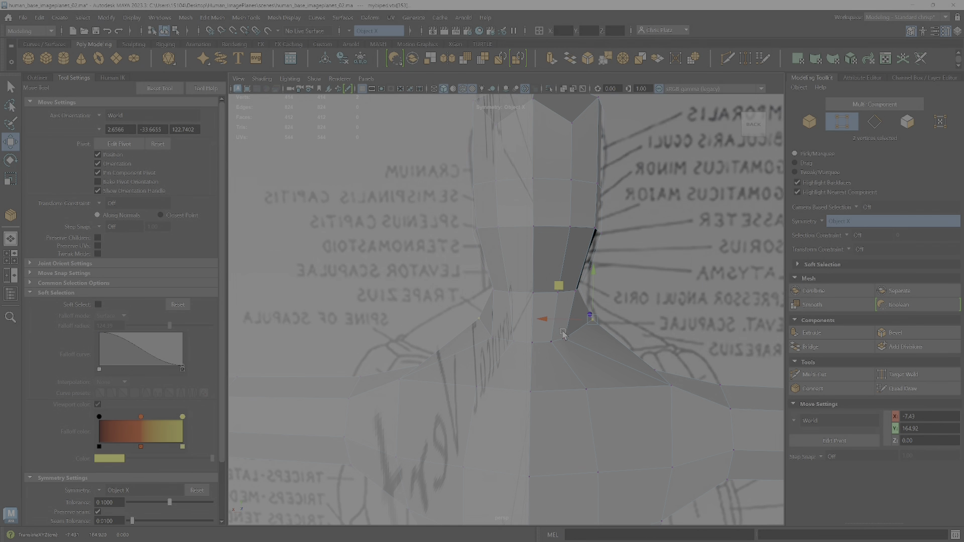
# Step: Try to move the outer rear neck-base vertex outward and upward with Object X symmetry on
pyautogui.click(495, 338)
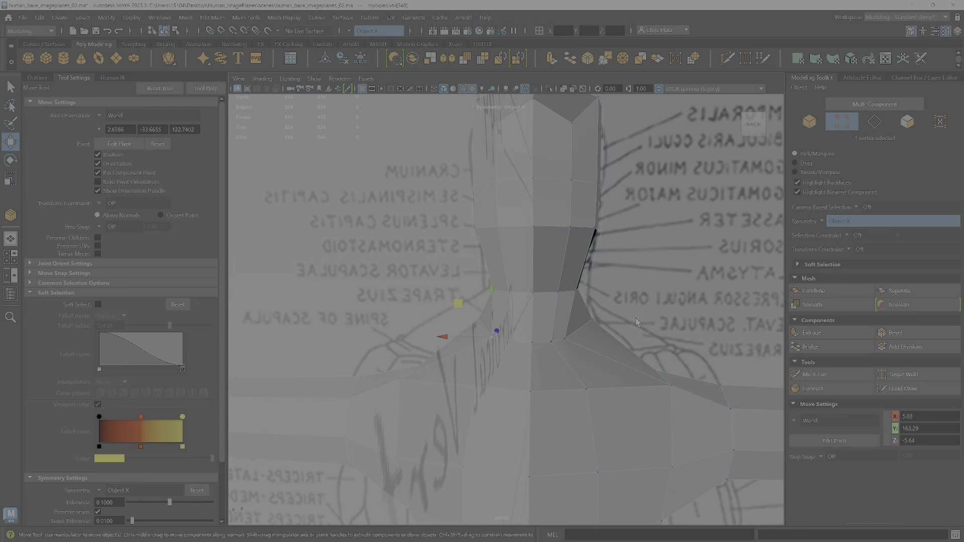
pyautogui.keyDown('alt'); pyautogui.moveTo(636, 322); pyautogui.dragTo(597, 366); pyautogui.keyUp('alt')
pyautogui.click(568, 341)
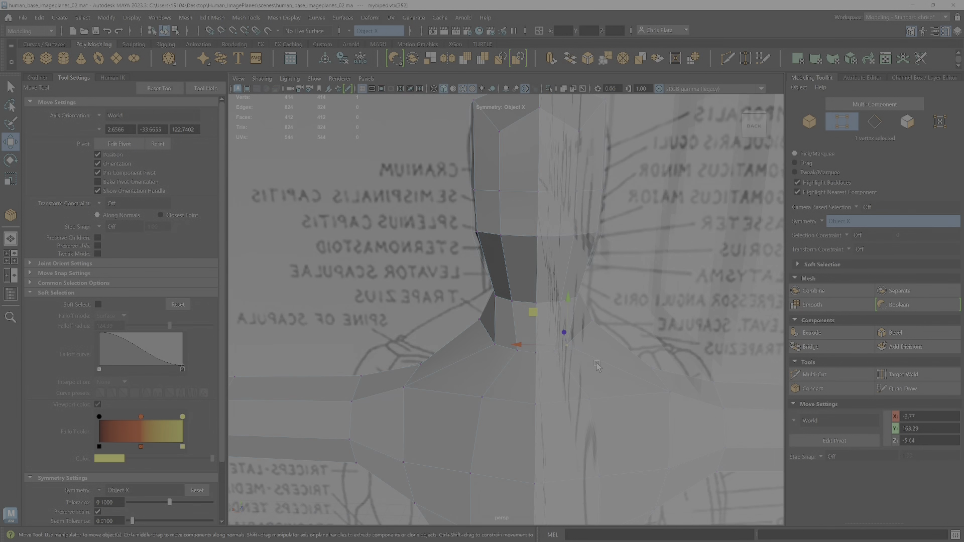
pyautogui.hotkey('ctrl', 'z')
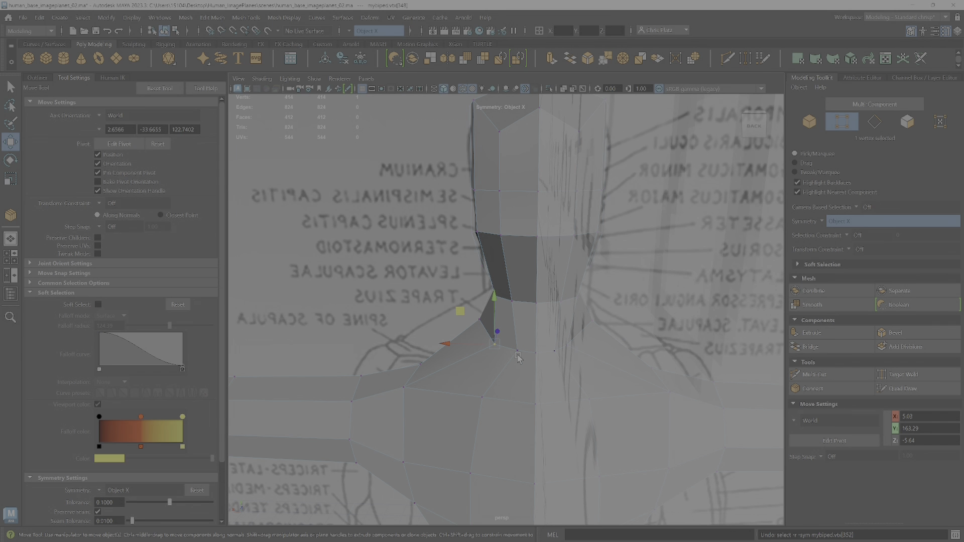
pyautogui.click(558, 355)
pyautogui.click(516, 351)
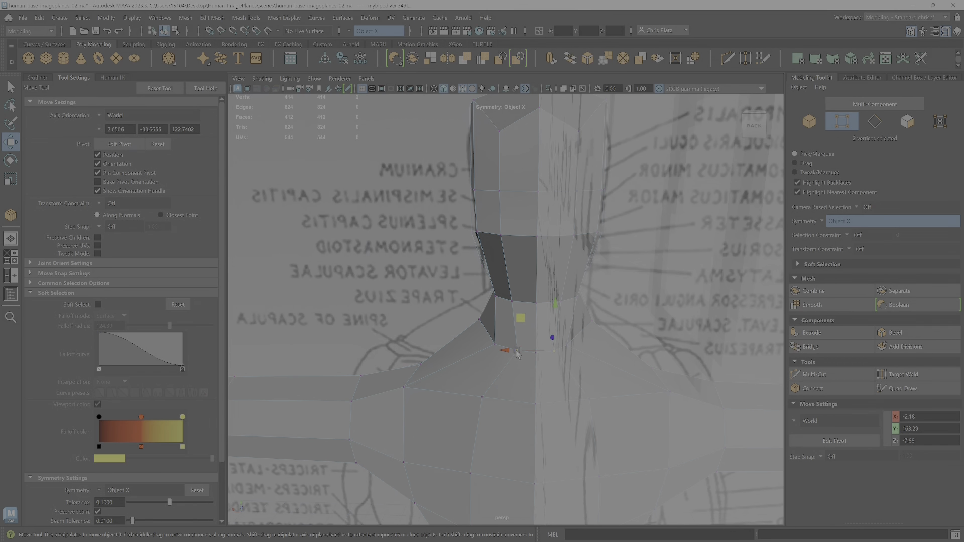
pyautogui.click(570, 350)
pyautogui.moveTo(536, 317); pyautogui.dragTo(546, 308, button='middle')
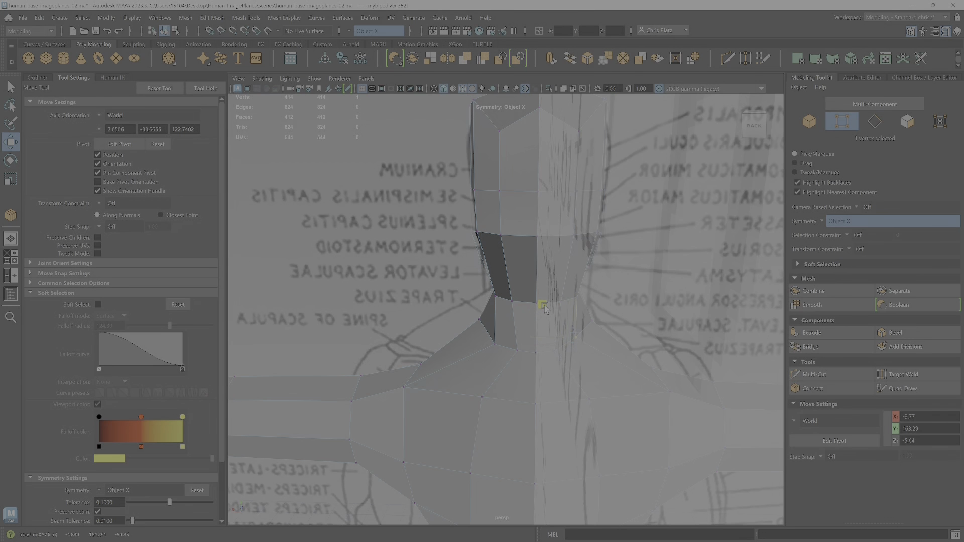
# Step: Try to scale the outer pair of rear neck-base vertices along X with Object X symmetry on
pyautogui.keyDown('alt'); pyautogui.moveTo(498, 342); pyautogui.dragTo(502, 367); pyautogui.keyUp('alt')
pyautogui.click(502, 367)
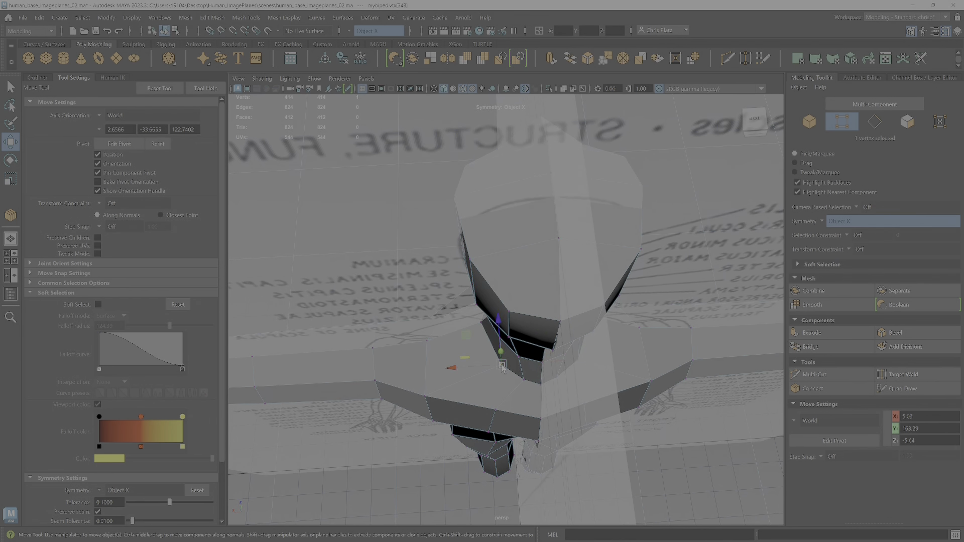
pyautogui.keyDown('shift'); pyautogui.click(580, 360); pyautogui.keyUp('shift')
pyautogui.keyDown('alt'); pyautogui.moveTo(580, 360); pyautogui.dragTo(539, 334); pyautogui.keyUp('alt')
pyautogui.press('r')
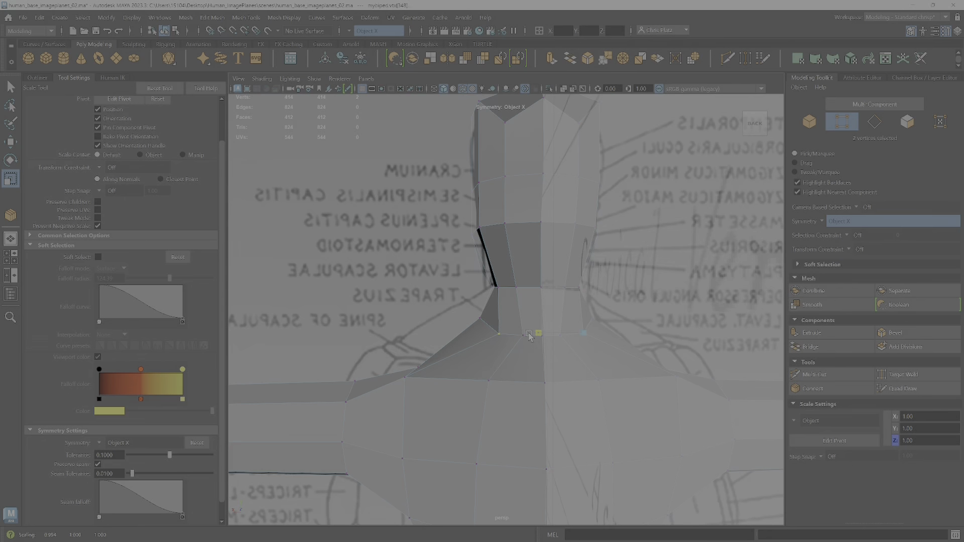
# Step: Turn symmetry off, then widen the outer pair of rear neck-base vertices along X and raise the pair
pyautogui.click(819, 222)
pyautogui.click(854, 225)
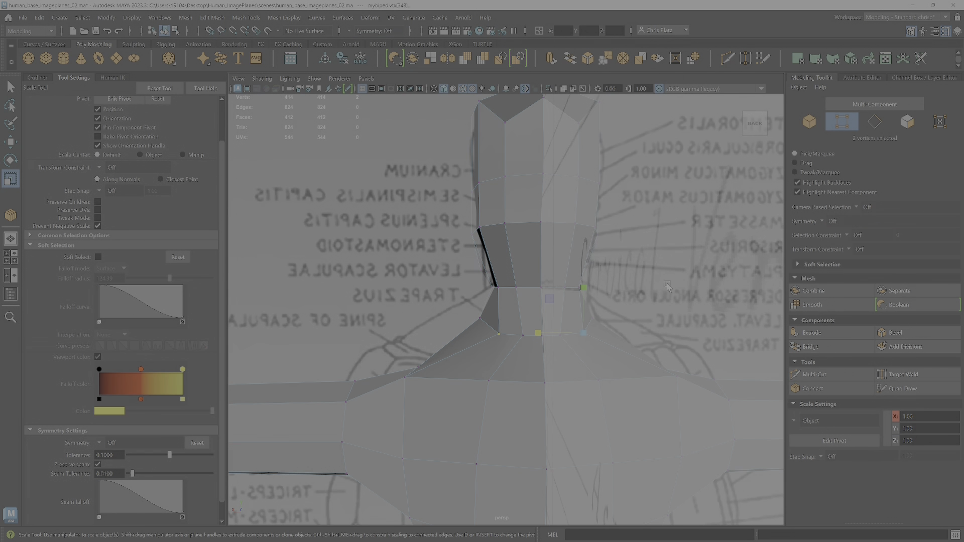
pyautogui.click(499, 334)
pyautogui.keyDown('shift'); pyautogui.click(583, 334); pyautogui.keyUp('shift')
pyautogui.moveTo(497, 336); pyautogui.dragTo(482, 340)
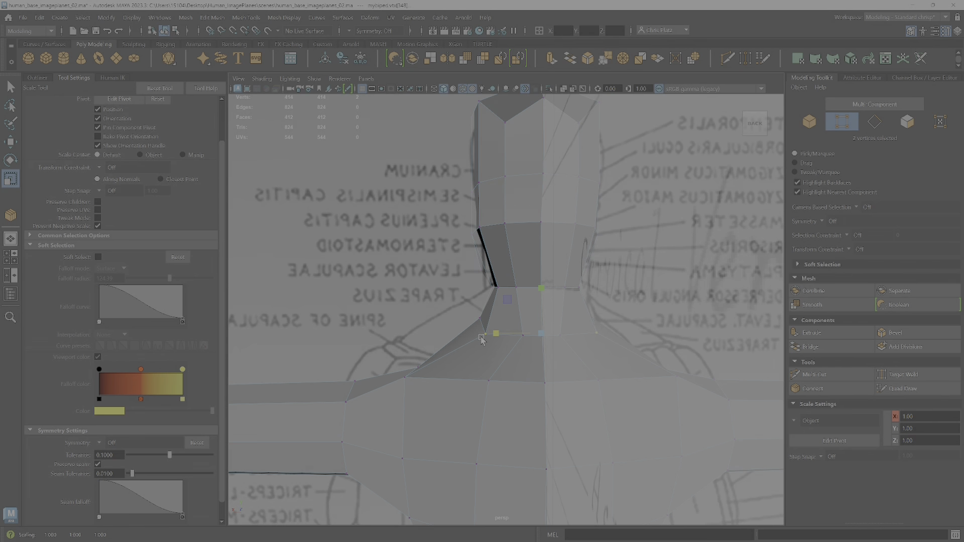
pyautogui.press('w')
pyautogui.moveTo(539, 288); pyautogui.dragTo(540, 275)
# Step: Raise the inner pair of rear neck-base vertices to about Y 164.74 and adjust their spacing along X
pyautogui.click(523, 339)
pyautogui.keyDown('shift'); pyautogui.click(563, 340); pyautogui.keyUp('shift')
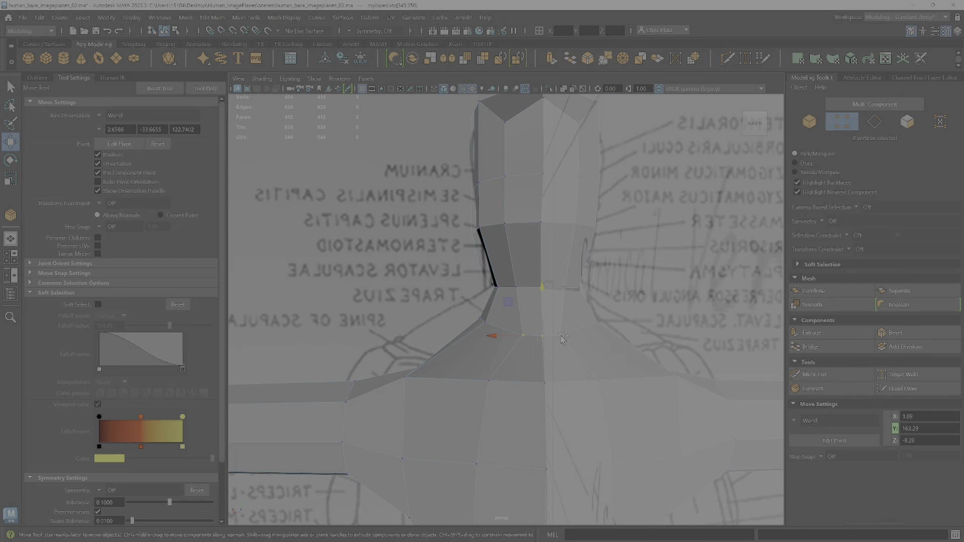
pyautogui.moveTo(545, 288); pyautogui.dragTo(545, 287)
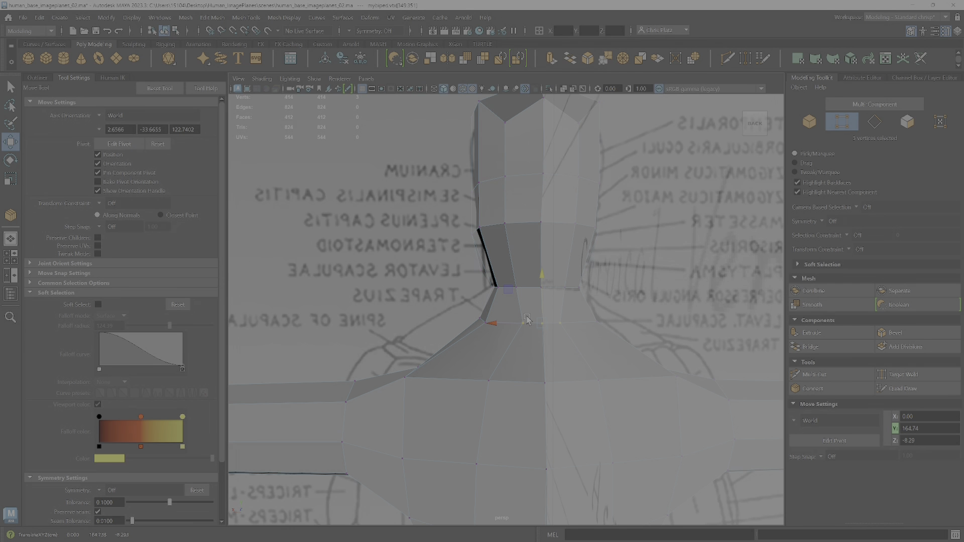
pyautogui.press('r')
pyautogui.moveTo(471, 326); pyautogui.dragTo(476, 325)
# Step: Turn on X-Ray shading and adjust the height of the side neck-base vertices to about Y 164.22 against the side reference
pyautogui.keyDown('alt'); pyautogui.moveTo(478, 326); pyautogui.dragTo(679, 320); pyautogui.keyUp('alt')
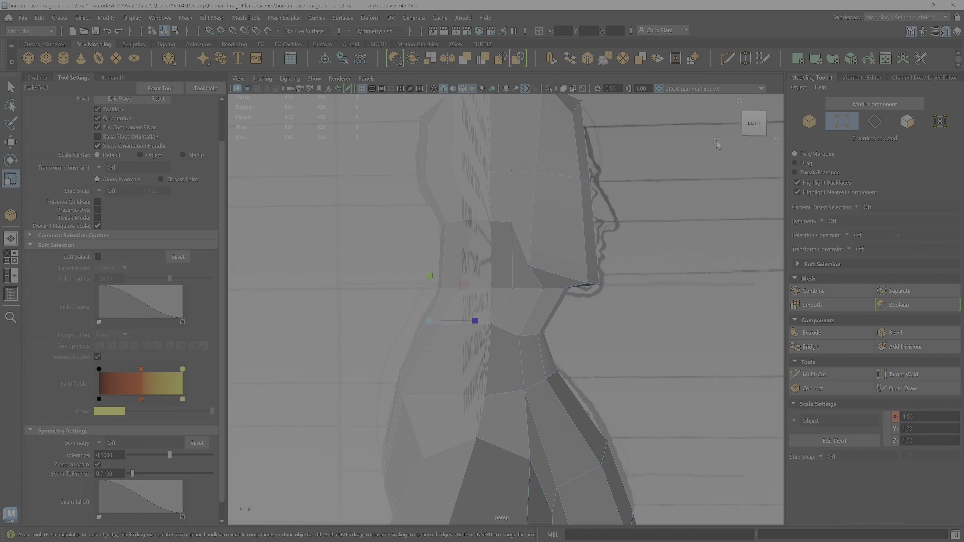
pyautogui.click(564, 89)
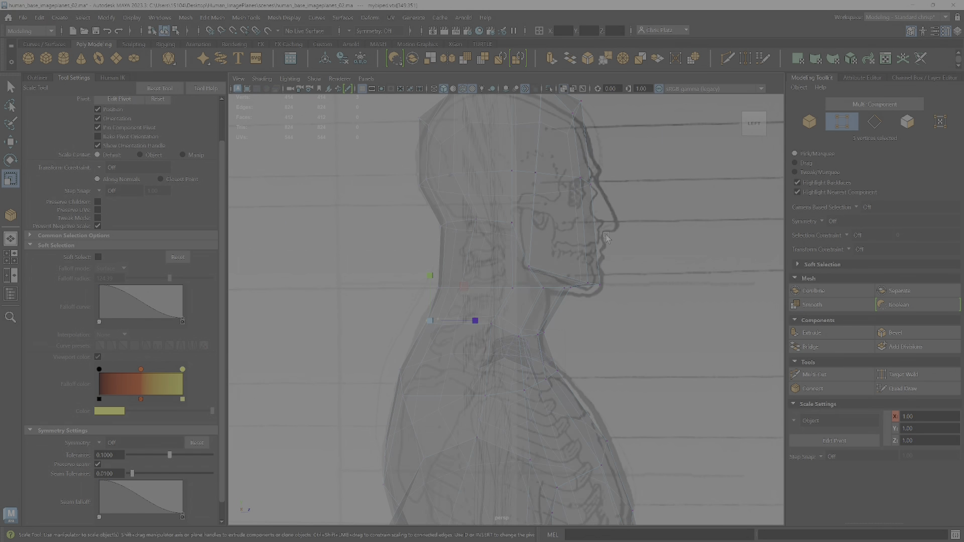
pyautogui.moveTo(625, 267)
pyautogui.keyDown('alt'); pyautogui.mouseDown()
pyautogui.moveTo(591, 261)
pyautogui.moveTo(602, 259)
pyautogui.mouseUp(); pyautogui.keyUp('alt')
pyautogui.scroll(3, 559, 318)
pyautogui.moveTo(512, 328)
pyautogui.keyDown('alt'); pyautogui.mouseDown()
pyautogui.moveTo(501, 329)
pyautogui.moveTo(527, 343)
pyautogui.moveTo(500, 341)
pyautogui.mouseUp(); pyautogui.keyUp('alt')
pyautogui.press('w')
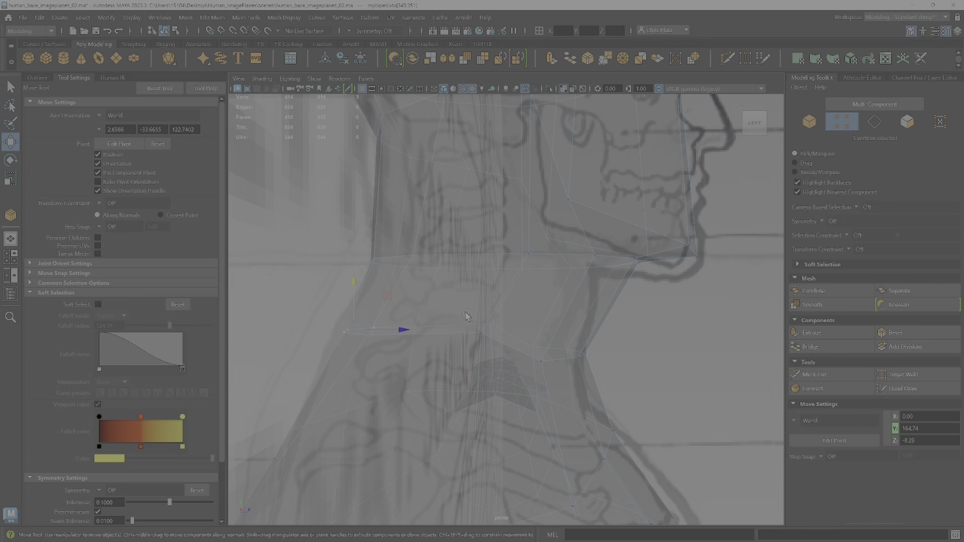
pyautogui.moveTo(492, 285); pyautogui.dragTo(487, 281)
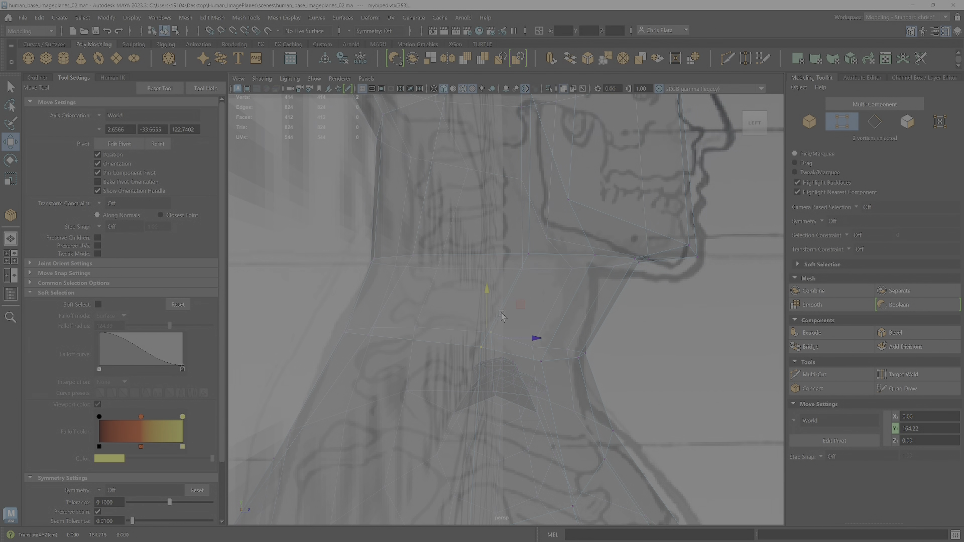
# Step: Move the front neck-base vertices to about Y 162.64, Z 5.73, following the throat outline of the side reference
pyautogui.moveTo(558, 339); pyautogui.dragTo(604, 379)
pyautogui.click(575, 303)
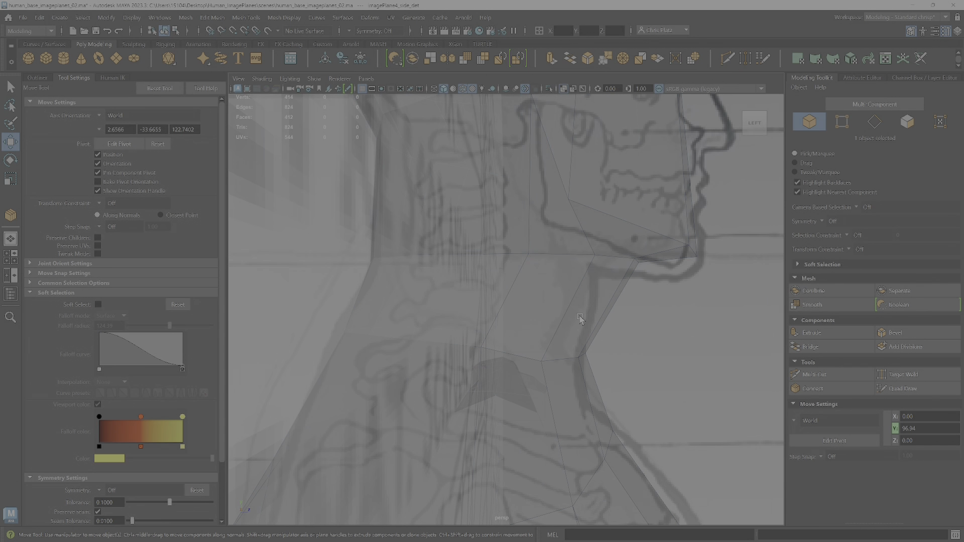
pyautogui.hotkey('ctrl', 'z')
pyautogui.moveTo(581, 321); pyautogui.dragTo(373, 335)
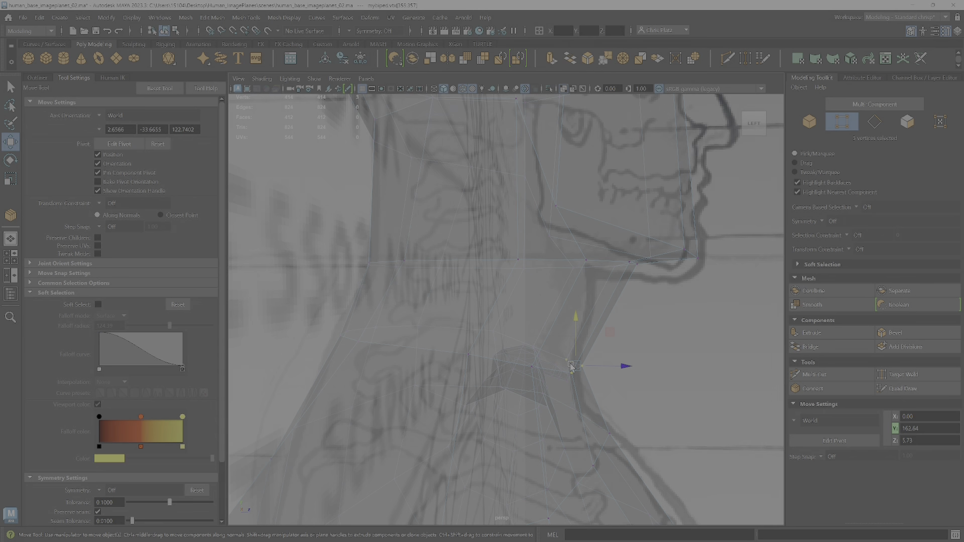
# Step: Examine the head, neck and shoulders against the side and front anatomy references
pyautogui.keyDown('alt'); pyautogui.moveTo(610, 280); pyautogui.dragTo(620, 295); pyautogui.keyUp('alt')
pyautogui.keyDown('alt'); pyautogui.moveTo(620, 295); pyautogui.dragTo(559, 425, button='middle'); pyautogui.keyUp('alt')
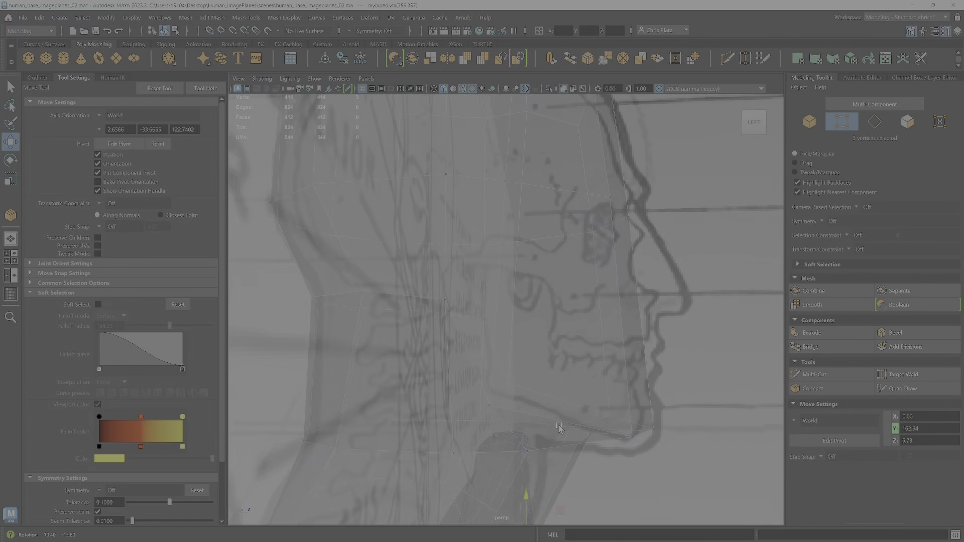
pyautogui.keyDown('alt'); pyautogui.moveTo(479, 357); pyautogui.dragTo(514, 387); pyautogui.keyUp('alt')
pyautogui.keyDown('alt'); pyautogui.moveTo(514, 387); pyautogui.dragTo(515, 245, button='right'); pyautogui.keyUp('alt')
pyautogui.keyDown('alt'); pyautogui.moveTo(515, 245); pyautogui.dragTo(527, 179, button='middle'); pyautogui.keyUp('alt')
pyautogui.keyDown('alt'); pyautogui.moveTo(526, 180); pyautogui.dragTo(445, 350); pyautogui.keyUp('alt')
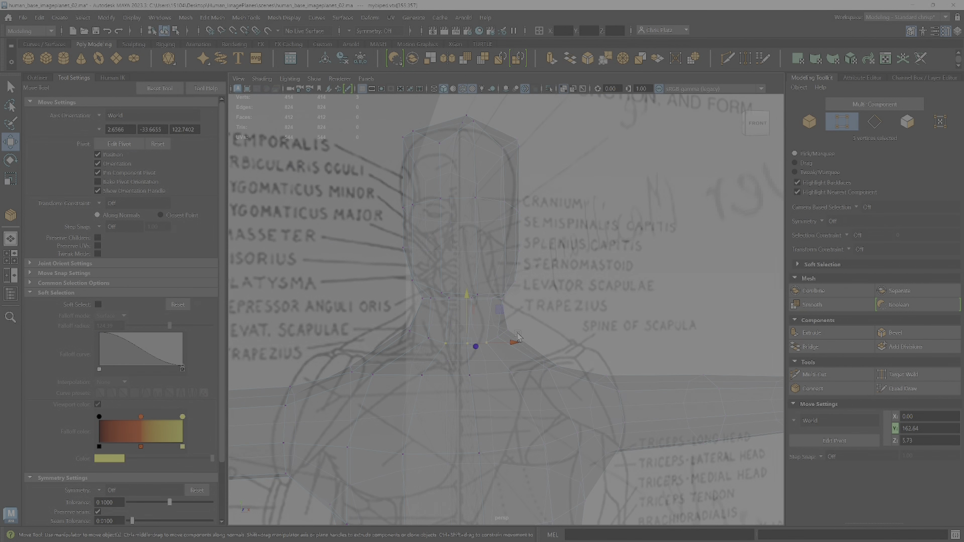
pyautogui.keyDown('alt'); pyautogui.moveTo(518, 337); pyautogui.dragTo(533, 339); pyautogui.keyUp('alt')
pyautogui.keyDown('alt'); pyautogui.moveTo(534, 339); pyautogui.dragTo(698, 261, button='middle'); pyautogui.keyUp('alt')
pyautogui.keyDown('alt'); pyautogui.moveTo(698, 261); pyautogui.dragTo(567, 338, button='right'); pyautogui.keyUp('alt')
pyautogui.keyDown('alt'); pyautogui.moveTo(567, 338); pyautogui.dragTo(548, 340); pyautogui.keyUp('alt')
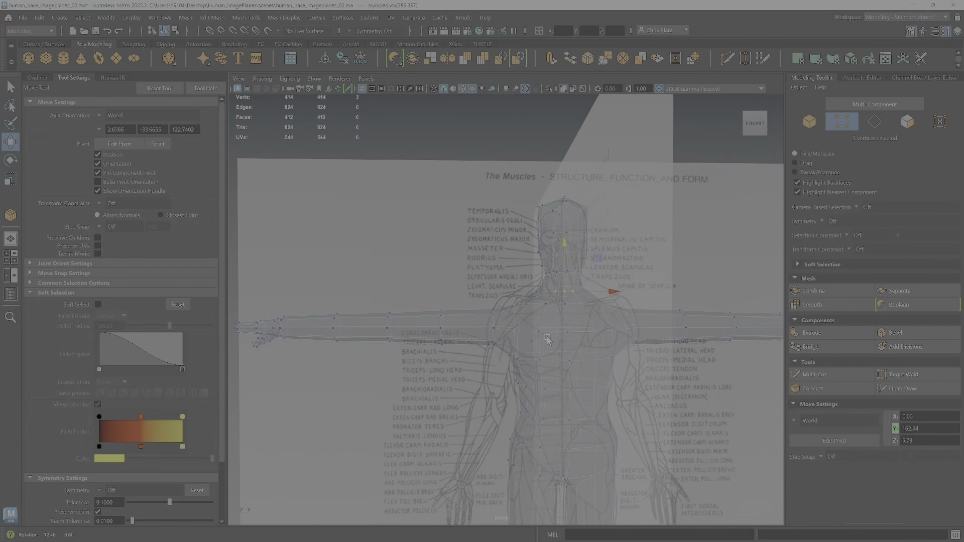
pyautogui.scroll(2, 547, 339)
pyautogui.scroll(-2, 529, 332)
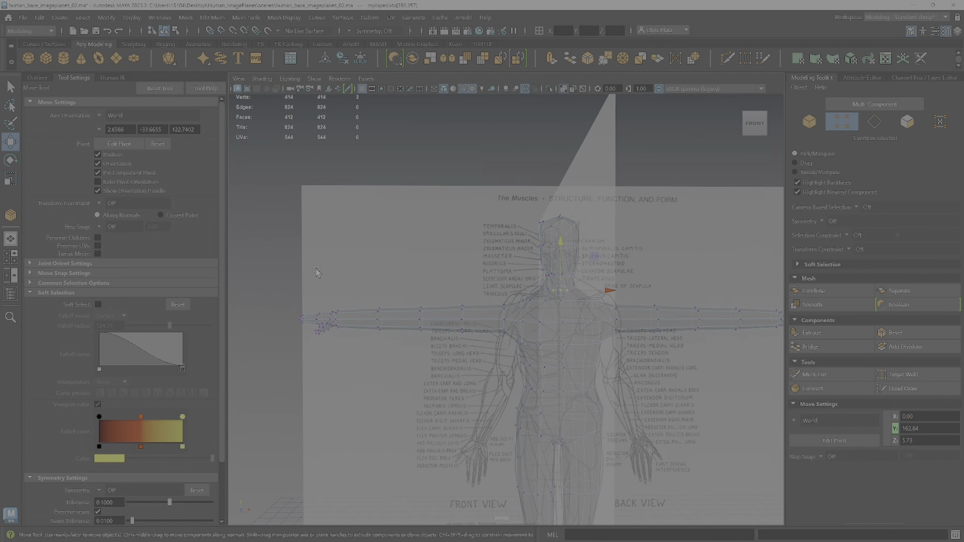
# Step: Turn on Object X symmetry, select the arm and shoulder vertices, and try to raise them along Y
pyautogui.moveTo(513, 357); pyautogui.dragTo(280, 277)
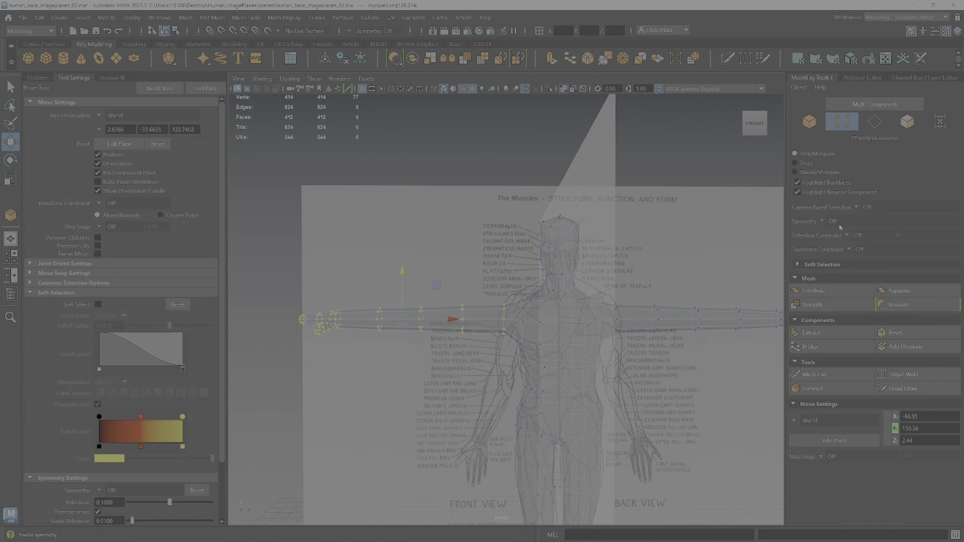
pyautogui.click(820, 220)
pyautogui.click(849, 232)
pyautogui.scroll(5, 490, 304)
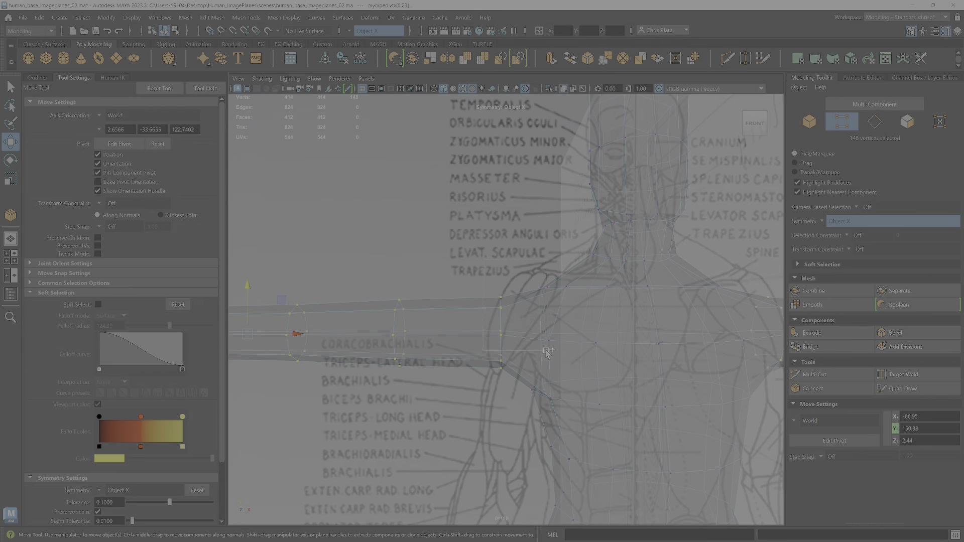
pyautogui.scroll(-5, 619, 418)
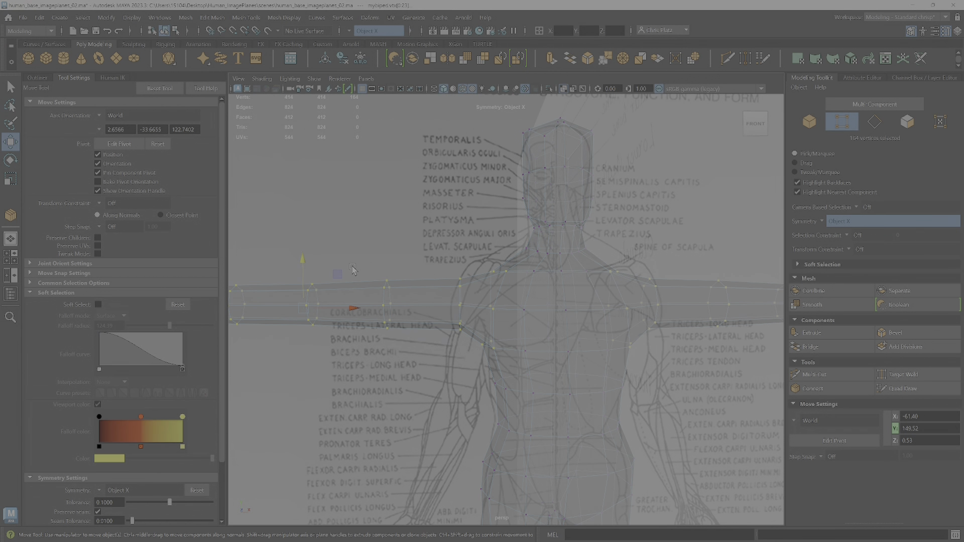
pyautogui.moveTo(302, 260); pyautogui.dragTo(364, 266)
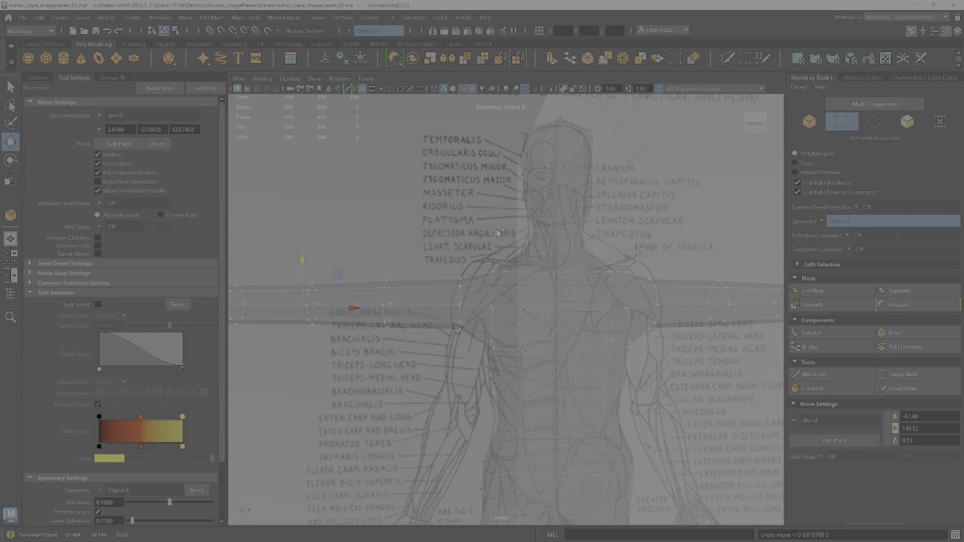
# Step: Raise the combined arm, shoulder and neck-base vertices to about Y 157.23, checking them against the side and front references
pyautogui.keyDown('alt'); pyautogui.moveTo(614, 298); pyautogui.dragTo(568, 241); pyautogui.keyUp('alt')
pyautogui.scroll(3, 605, 287)
pyautogui.keyDown('alt'); pyautogui.moveTo(568, 241); pyautogui.dragTo(547, 337, button='middle'); pyautogui.keyUp('alt')
pyautogui.keyDown('alt'); pyautogui.moveTo(547, 337); pyautogui.dragTo(508, 354); pyautogui.keyUp('alt')
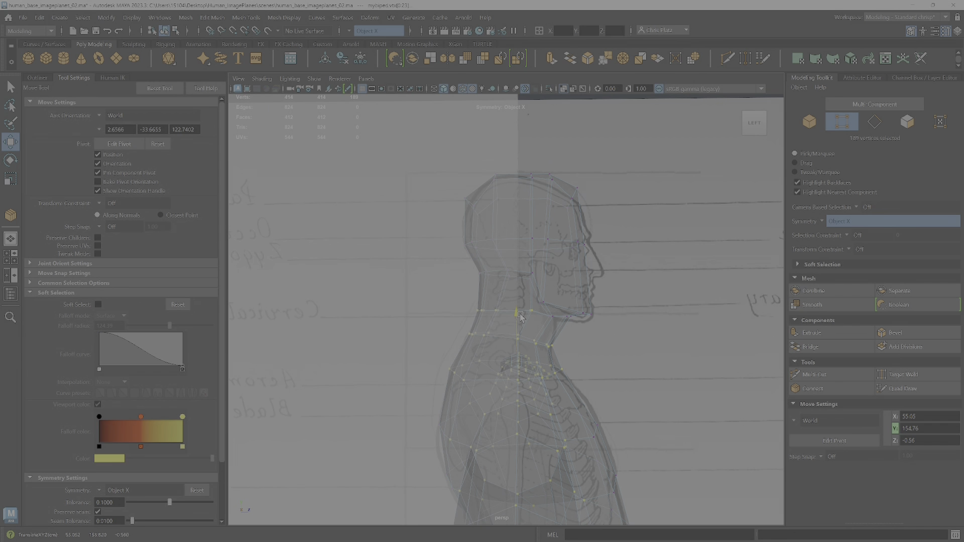
pyautogui.keyDown('alt'); pyautogui.moveTo(519, 322); pyautogui.dragTo(523, 374); pyautogui.keyUp('alt')
pyautogui.scroll(-3, 522, 374)
pyautogui.keyDown('alt'); pyautogui.moveTo(520, 376); pyautogui.dragTo(581, 347, button='middle'); pyautogui.keyUp('alt')
pyautogui.scroll(-4, 598, 317)
pyautogui.moveTo(745, 272); pyautogui.dragTo(747, 272)
# Step: Reselect only the arm and shoulder vertices and raise them to about Y 153.29 to match the front reference
pyautogui.moveTo(257, 278); pyautogui.dragTo(400, 367)
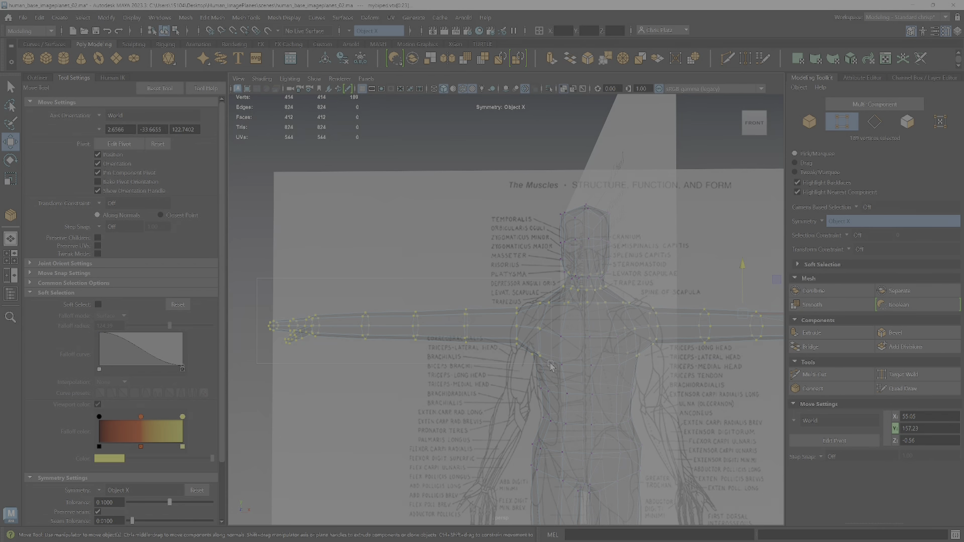
pyautogui.keyDown('alt'); pyautogui.moveTo(547, 315); pyautogui.dragTo(624, 329, button='right'); pyautogui.keyUp('alt')
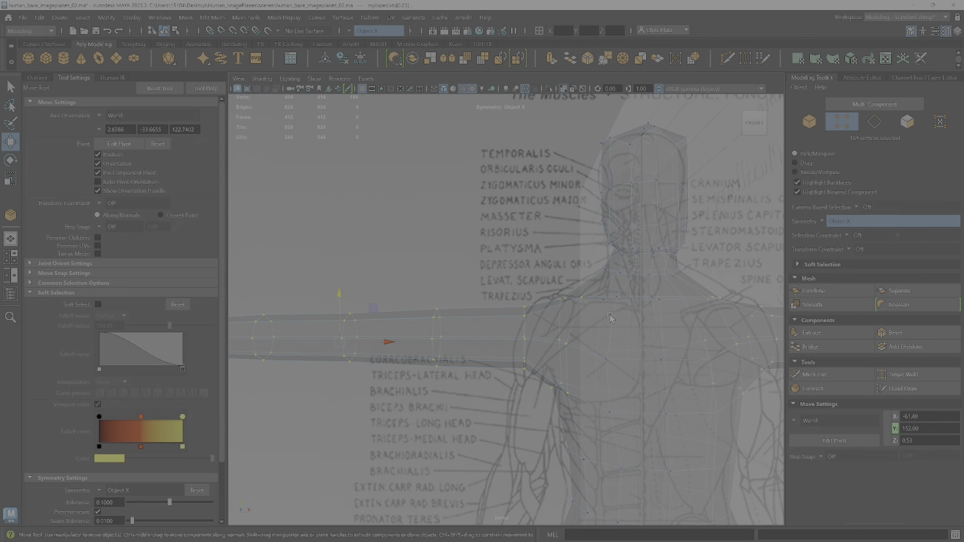
pyautogui.keyDown('alt'); pyautogui.moveTo(605, 319); pyautogui.dragTo(608, 329, button='right'); pyautogui.keyUp('alt')
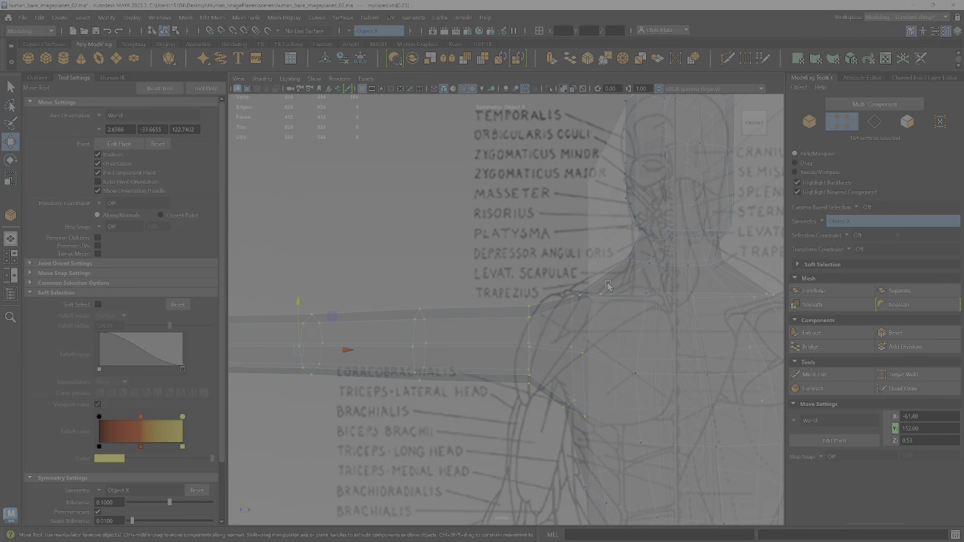
pyautogui.keyDown('alt'); pyautogui.moveTo(631, 305); pyautogui.dragTo(628, 288, button='middle'); pyautogui.keyUp('alt')
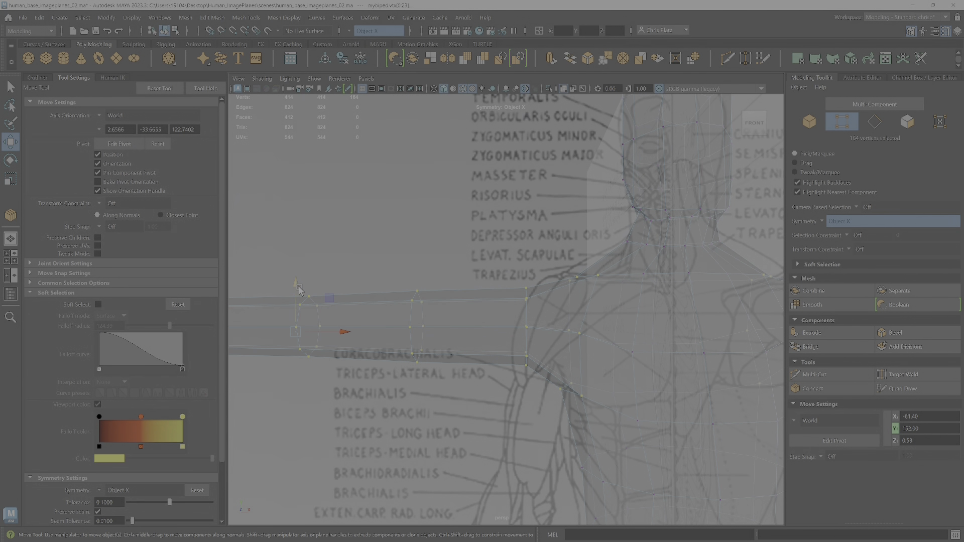
pyautogui.moveTo(300, 290); pyautogui.dragTo(299, 277)
# Step: Remove the inner shoulder vertices from the selection, keeping only the vertices of both arms selected
pyautogui.keyDown('alt'); pyautogui.moveTo(299, 276); pyautogui.dragTo(558, 256, button='middle'); pyautogui.keyUp('alt')
pyautogui.keyDown('alt'); pyautogui.moveTo(557, 256); pyautogui.dragTo(359, 291, button='right'); pyautogui.keyUp('alt')
pyautogui.keyDown('alt'); pyautogui.moveTo(359, 292); pyautogui.dragTo(364, 287, button='middle'); pyautogui.keyUp('alt')
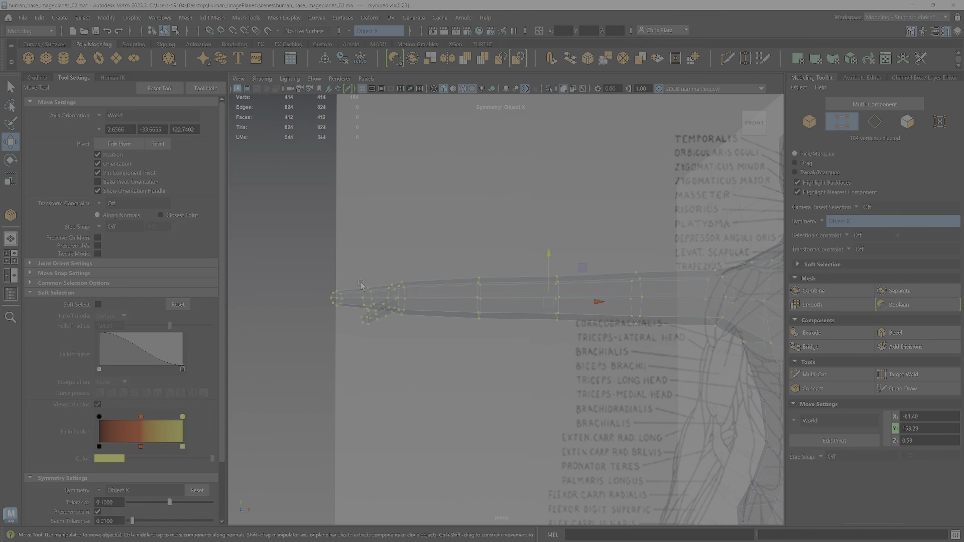
pyautogui.keyDown('ctrl'); pyautogui.moveTo(527, 327); pyautogui.dragTo(527, 328); pyautogui.keyUp('ctrl')
pyautogui.keyDown('alt'); pyautogui.moveTo(728, 351); pyautogui.dragTo(554, 362, button='middle'); pyautogui.keyUp('alt')
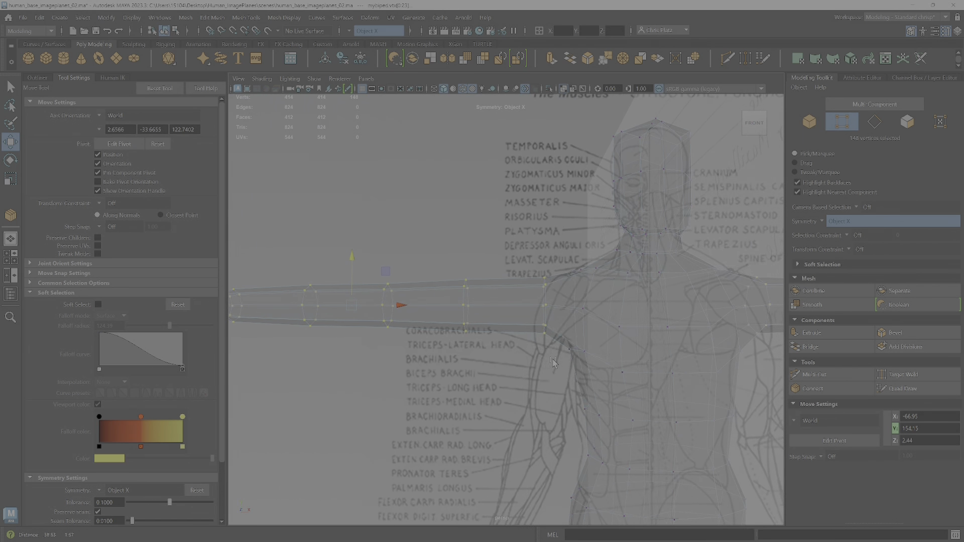
pyautogui.keyDown('alt'); pyautogui.moveTo(585, 319); pyautogui.dragTo(538, 312); pyautogui.keyUp('alt')
pyautogui.keyDown('alt'); pyautogui.moveTo(537, 311); pyautogui.dragTo(510, 329, button='right'); pyautogui.keyUp('alt')
pyautogui.moveTo(510, 328)
pyautogui.keyDown('alt'); pyautogui.mouseDown()
pyautogui.moveTo(468, 333)
pyautogui.moveTo(510, 336)
pyautogui.moveTo(523, 324)
pyautogui.moveTo(504, 311)
pyautogui.mouseUp(); pyautogui.keyUp('alt')
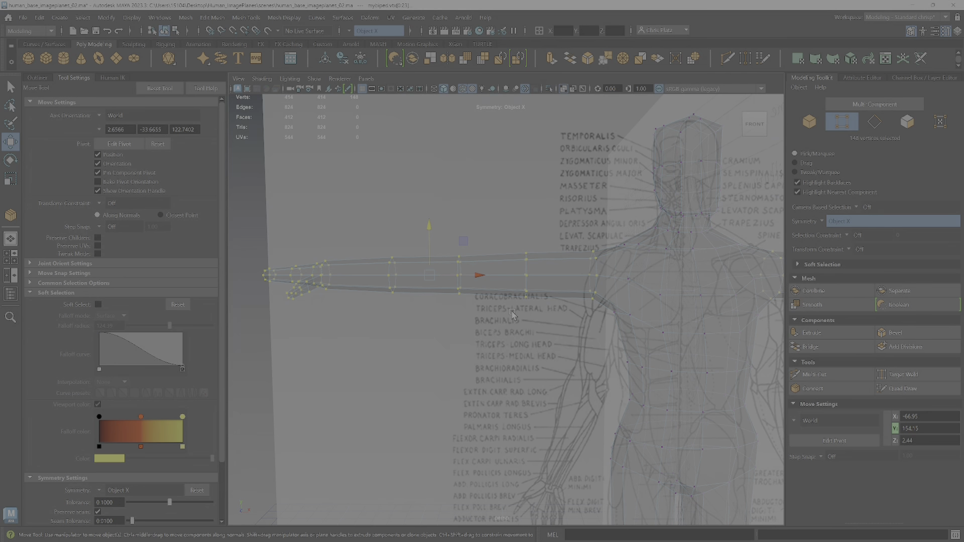
# Step: Move the arm selection's pivot to the shoulder joint at about X -18.46, Y 157.06
pyautogui.press('d')
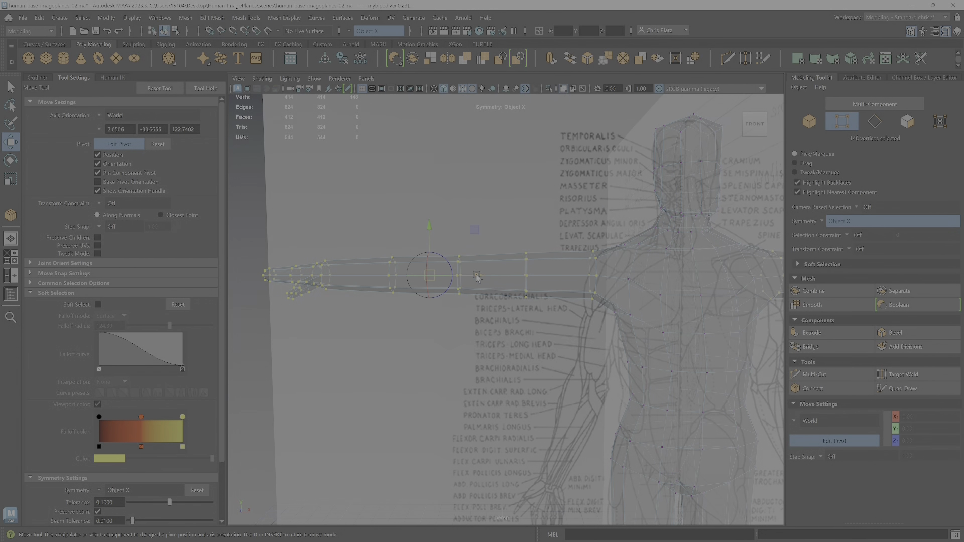
pyautogui.press('d')
pyautogui.moveTo(482, 276); pyautogui.dragTo(664, 284)
pyautogui.moveTo(611, 230); pyautogui.dragTo(613, 218)
pyautogui.press('d')
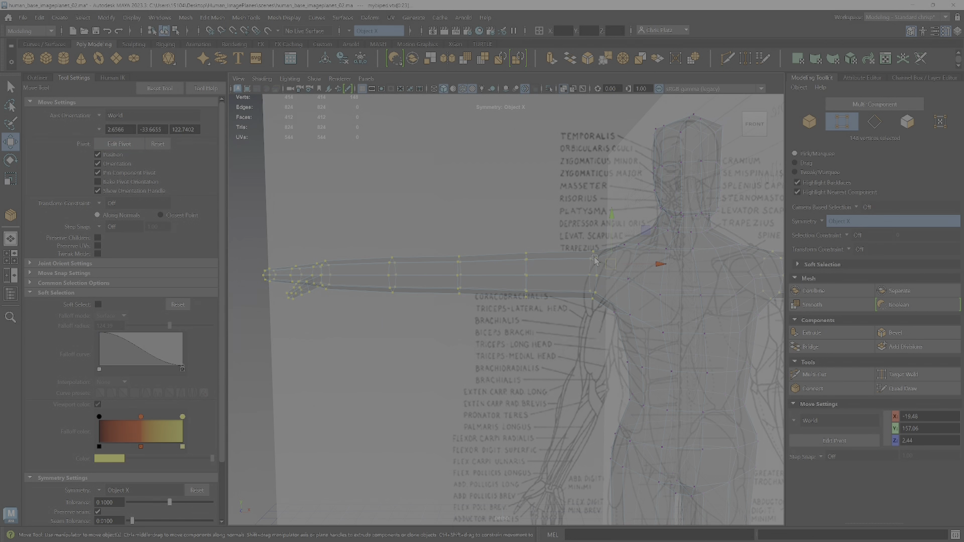
# Step: Rotate both arms downward around the shoulder pivot into an A-pose, nudging them slightly in the front plane
pyautogui.press('e')
pyautogui.moveTo(591, 227); pyautogui.dragTo(635, 316)
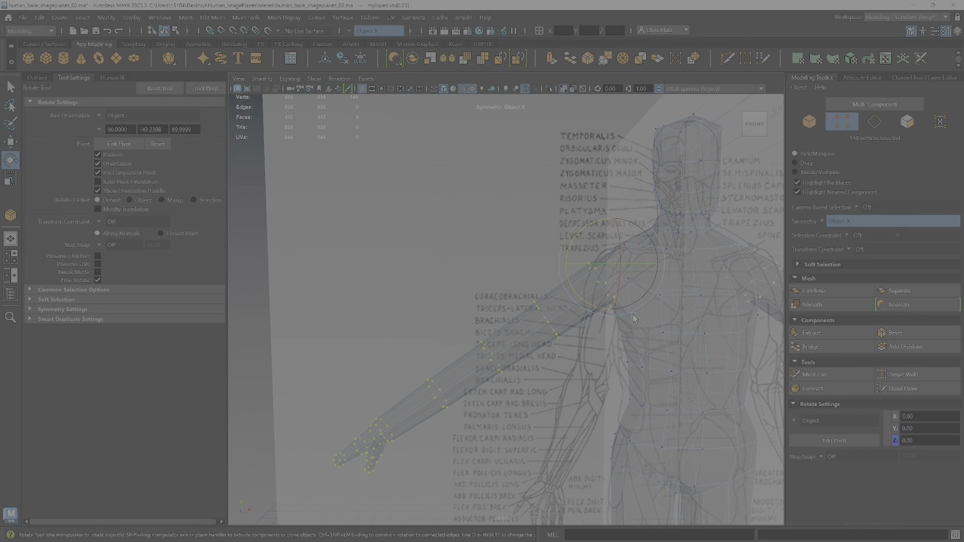
pyautogui.press('w')
pyautogui.moveTo(643, 235); pyautogui.dragTo(645, 230)
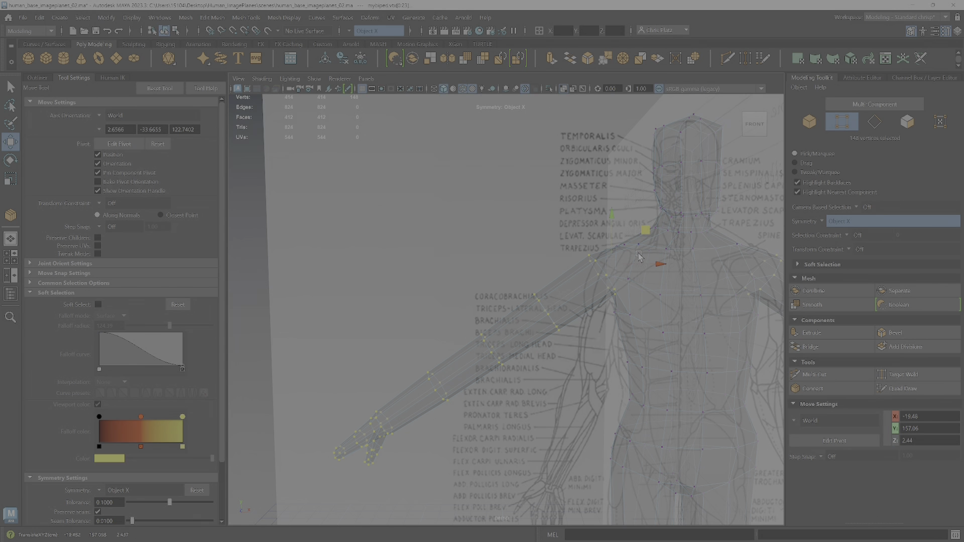
pyautogui.press('e')
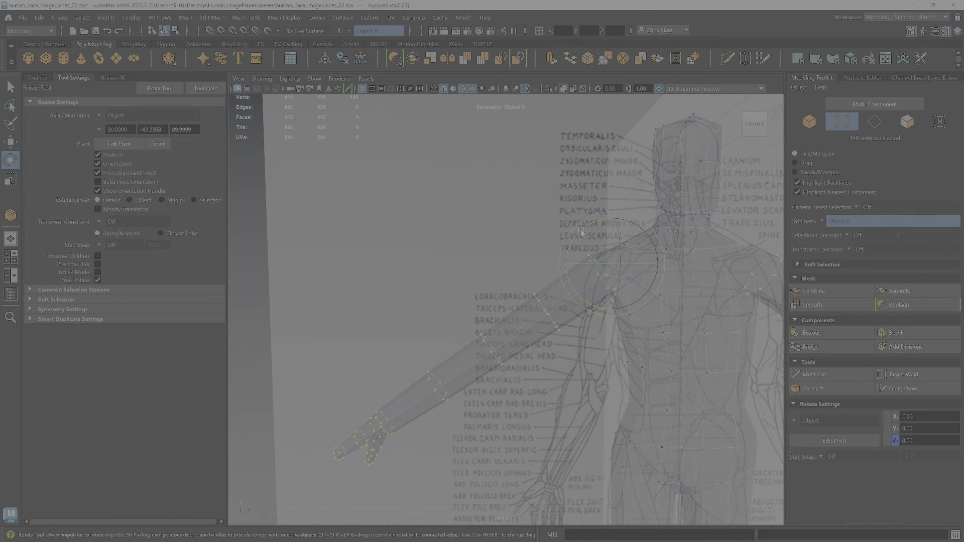
pyautogui.moveTo(581, 230); pyautogui.dragTo(576, 238)
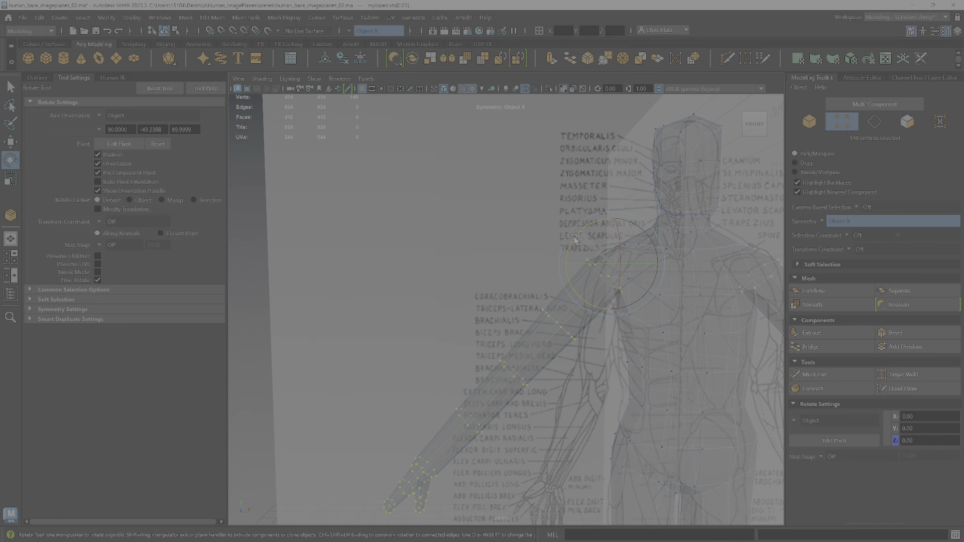
# Step: Inspect the lowered arms, shoulders and armpits against the front anatomy reference
pyautogui.scroll(8, 577, 241)
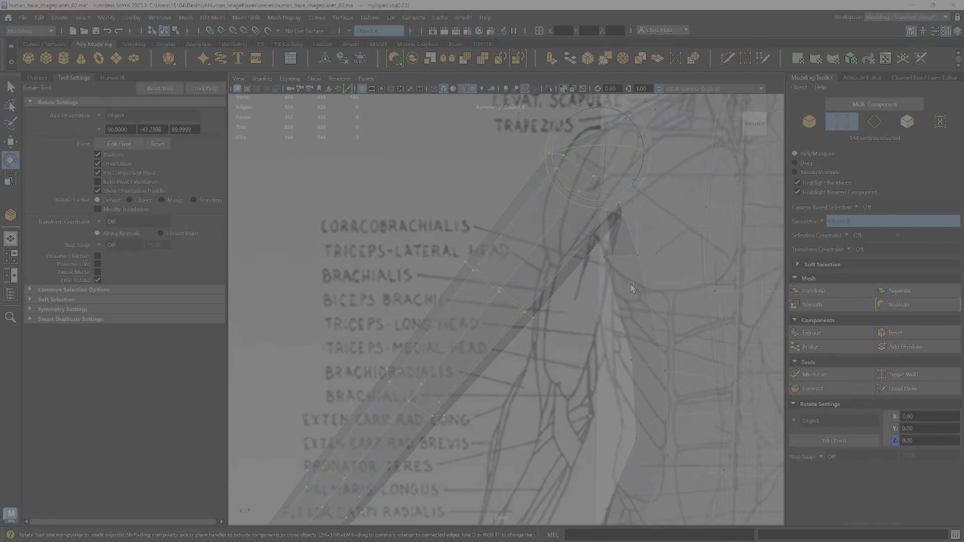
pyautogui.scroll(-6, 632, 288)
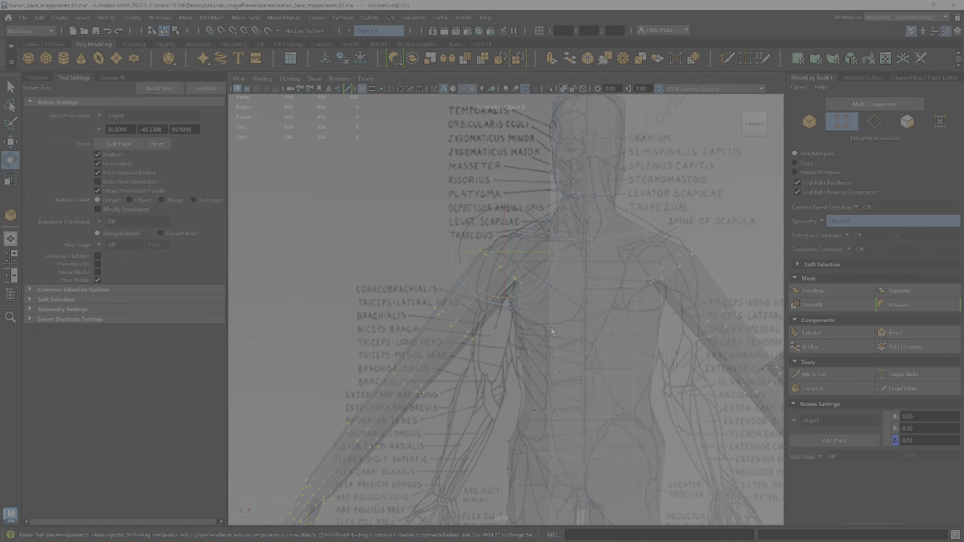
pyautogui.scroll(-2, 584, 336)
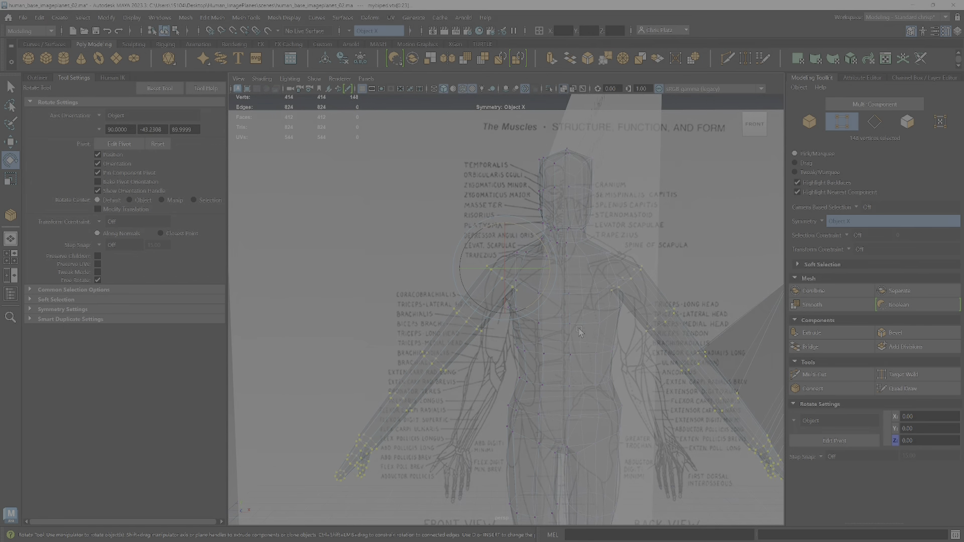
pyautogui.keyDown('alt'); pyautogui.moveTo(580, 332); pyautogui.dragTo(571, 277, button='middle'); pyautogui.keyUp('alt')
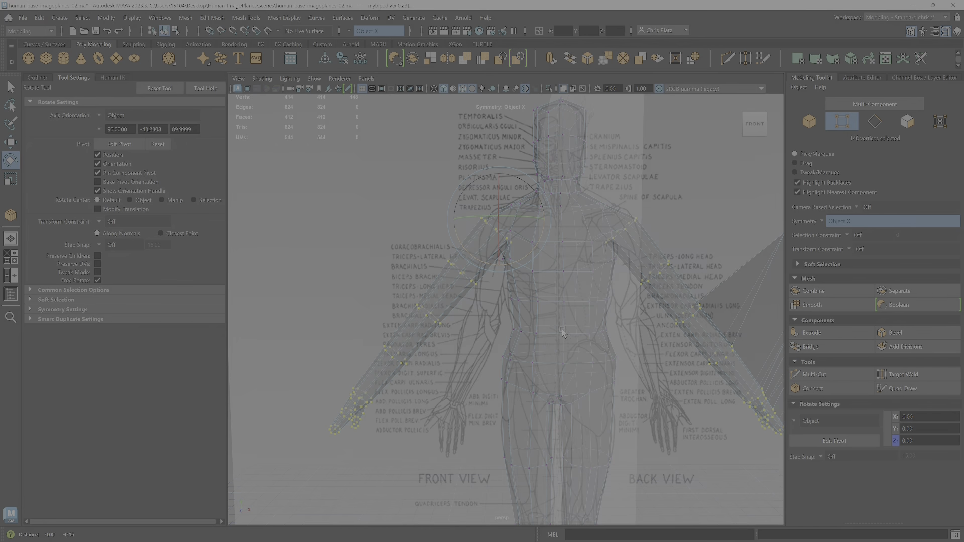
pyautogui.scroll(5, 538, 248)
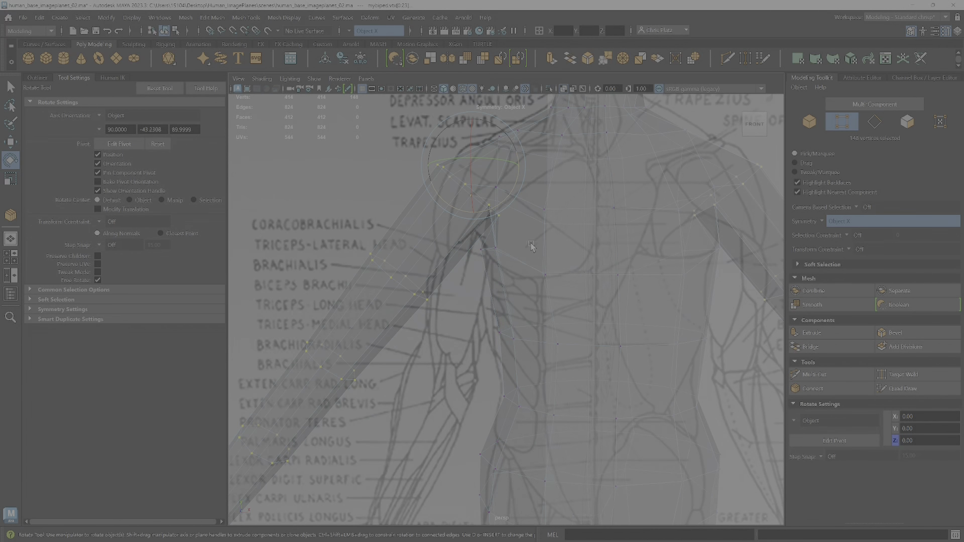
pyautogui.keyDown('alt'); pyautogui.moveTo(532, 245); pyautogui.dragTo(549, 293, button='middle'); pyautogui.keyUp('alt')
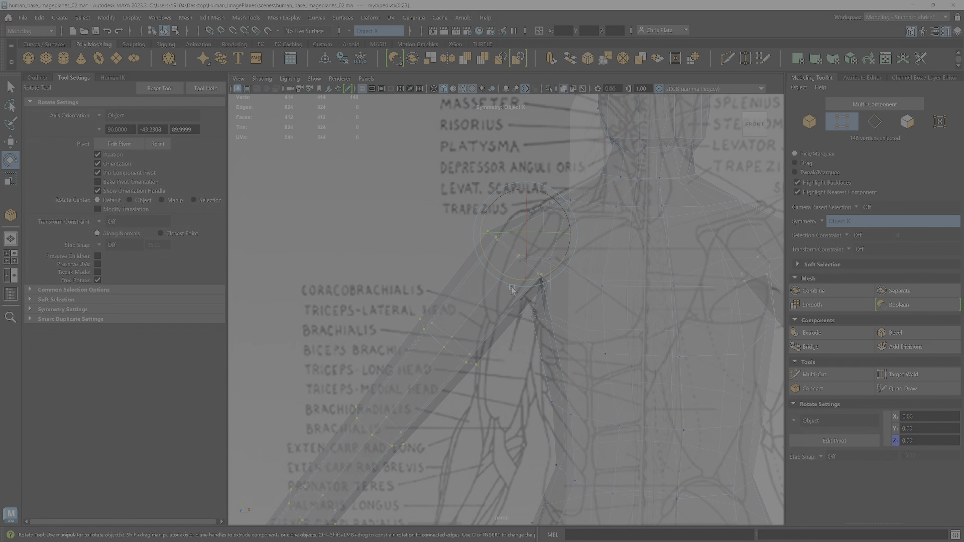
pyautogui.keyDown('alt'); pyautogui.moveTo(524, 310); pyautogui.dragTo(589, 280, button='right'); pyautogui.keyUp('alt')
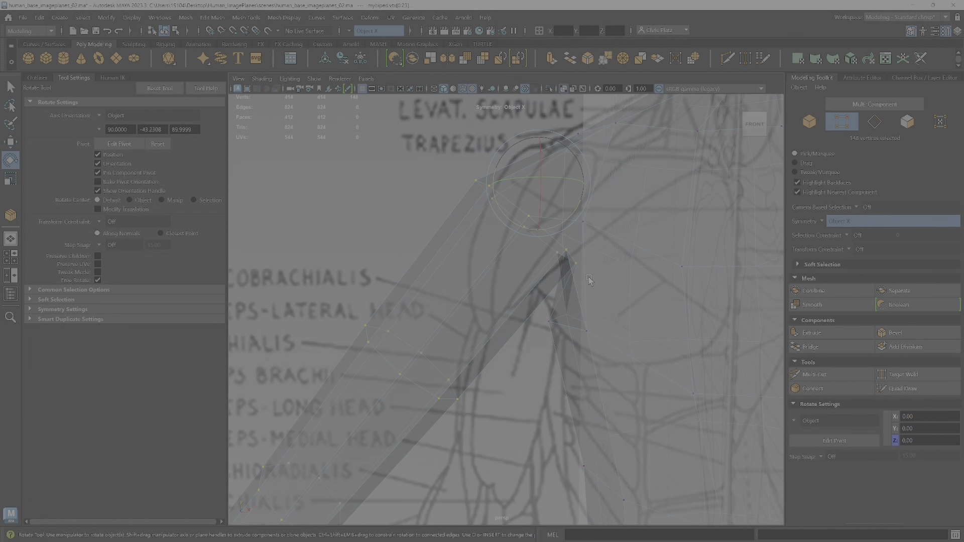
# Step: Undo the last nudge and the downward rotation of both arms
pyautogui.keyDown('alt'); pyautogui.moveTo(590, 280); pyautogui.dragTo(565, 291, button='middle'); pyautogui.keyUp('alt')
pyautogui.scroll(-6, 565, 295)
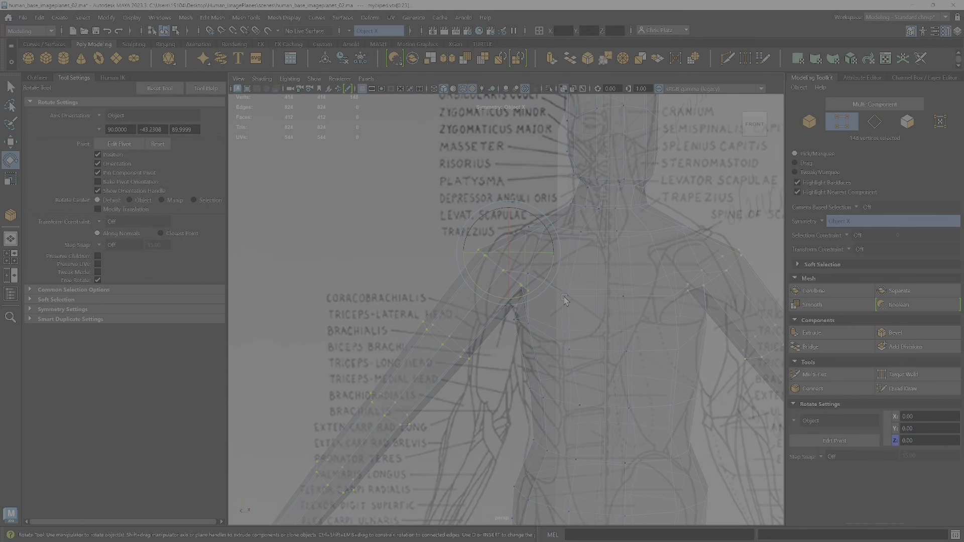
pyautogui.hotkey('ctrl', 'z')
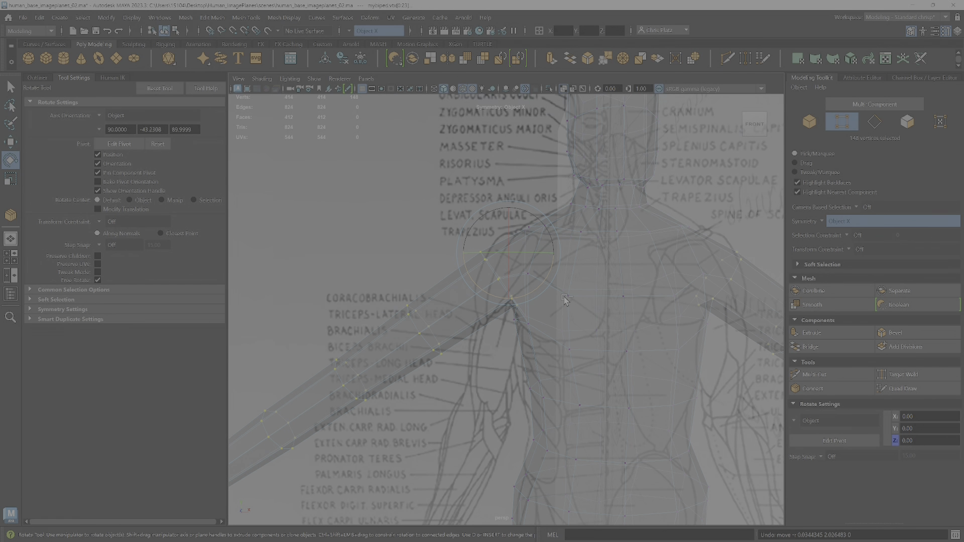
pyautogui.hotkey('ctrl', 'z')
pyautogui.press('r')
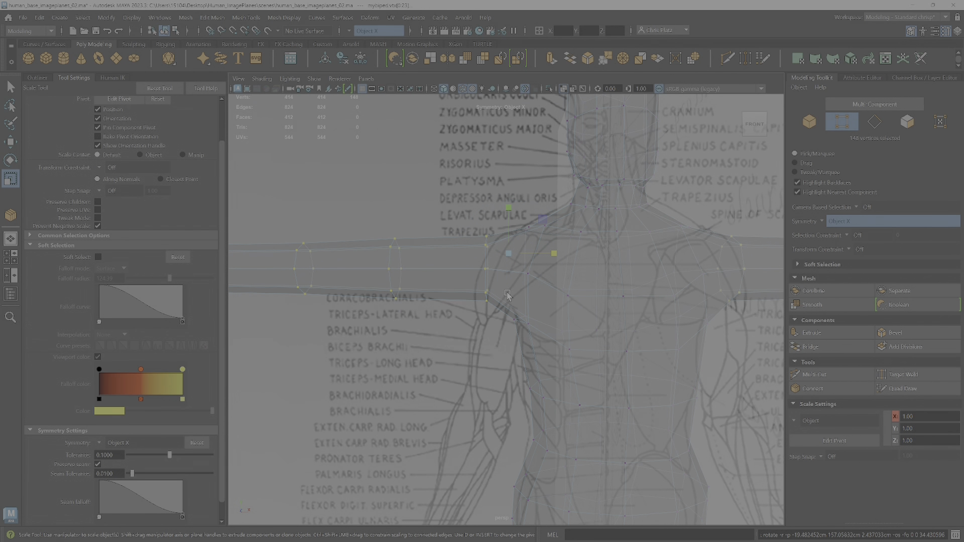
# Step: Reset the soft selection options and turn off Object X symmetry
pyautogui.keyDown('alt'); pyautogui.moveTo(520, 273); pyautogui.dragTo(591, 265); pyautogui.keyUp('alt')
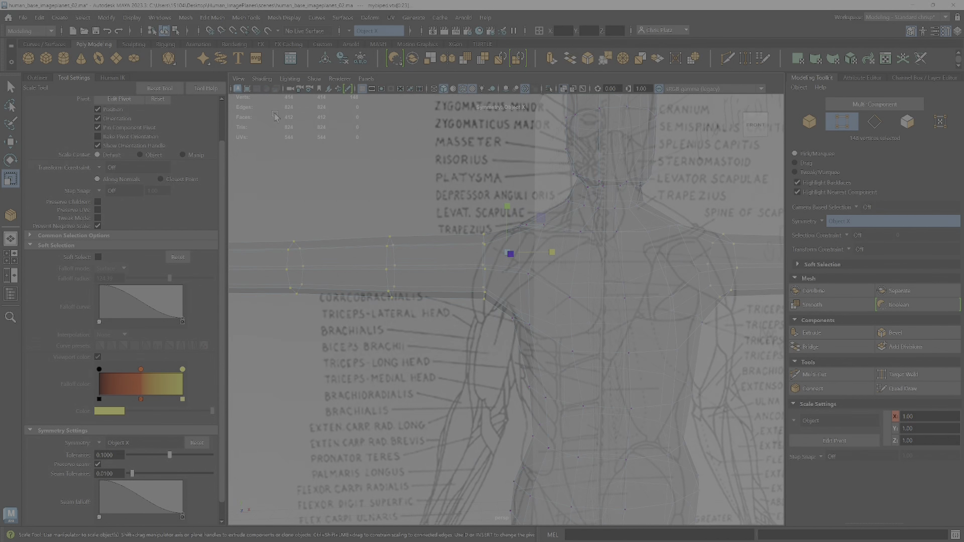
pyautogui.click(179, 258)
pyautogui.press('w')
pyautogui.press('f')
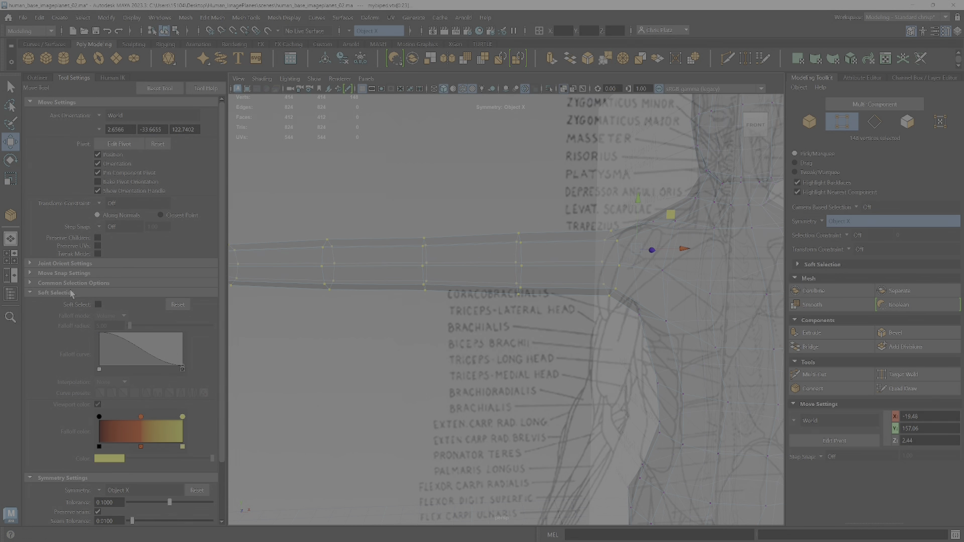
pyautogui.click(30, 292)
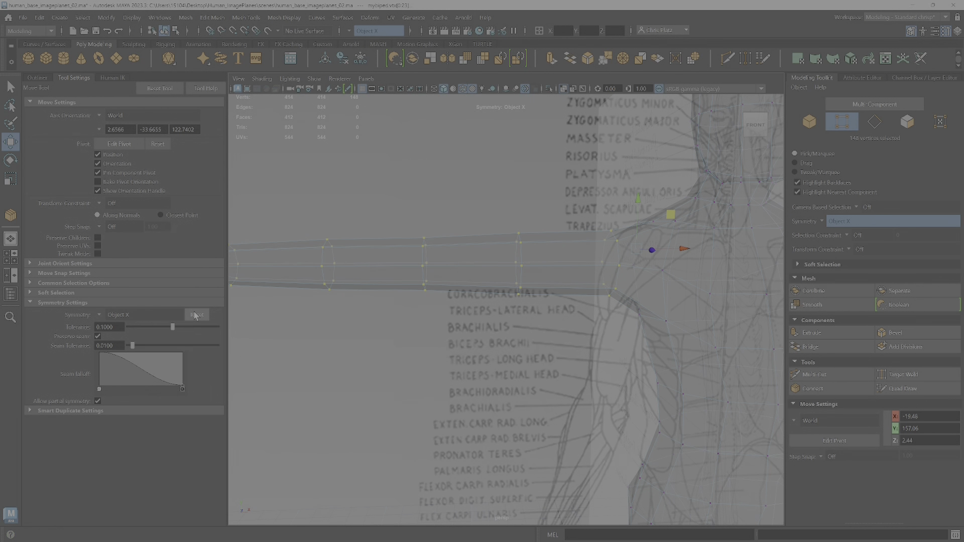
pyautogui.click(197, 315)
# Step: Select only the vertices of the arm on the negative X side and reset the selection's pivot
pyautogui.keyDown('alt'); pyautogui.moveTo(606, 307); pyautogui.dragTo(396, 286, button='right'); pyautogui.keyUp('alt')
pyautogui.click(495, 241)
pyautogui.moveTo(322, 248); pyautogui.dragTo(562, 313)
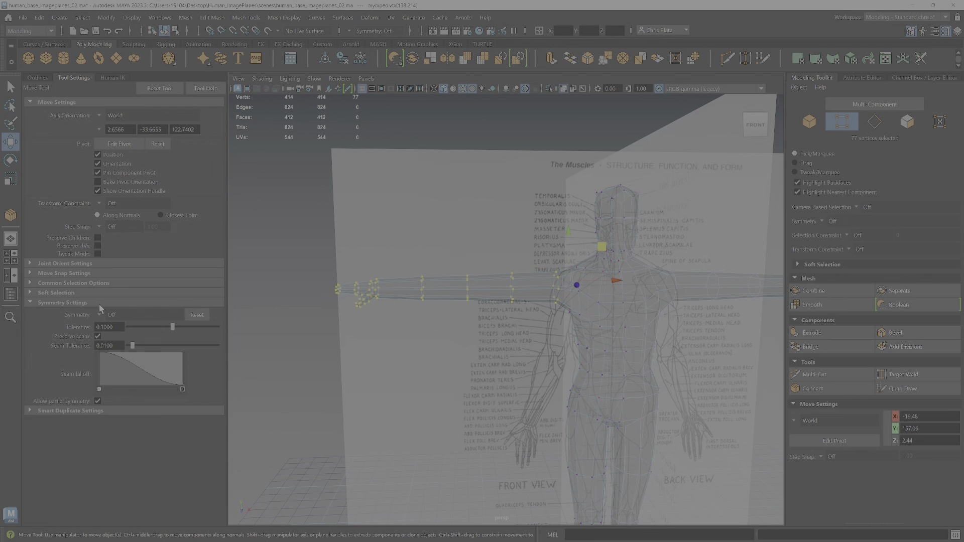
pyautogui.click(157, 145)
pyautogui.scroll(3, 466, 329)
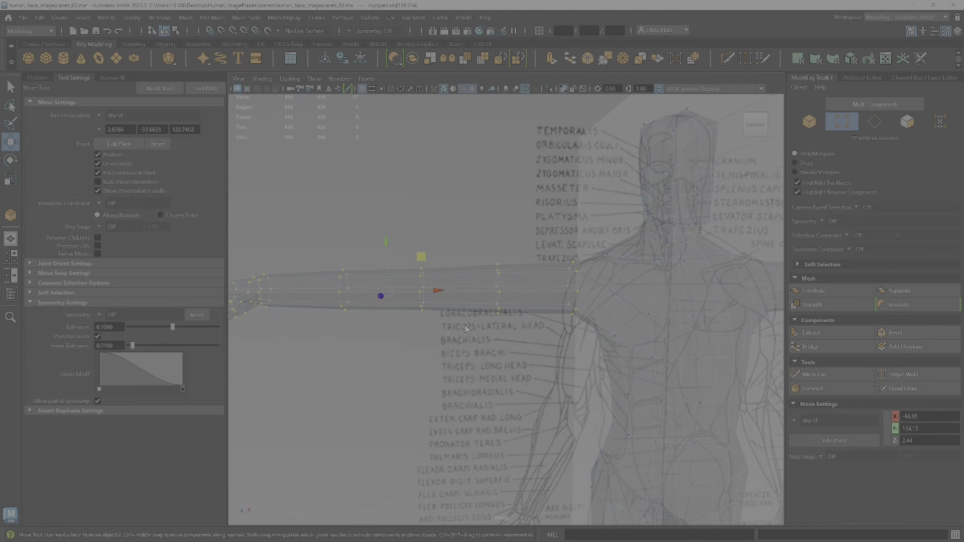
# Step: Move the arm selection's pivot to the shoulder joint at about X -23.61, Y 154.15, Z -0.28, adjusting its depth against the side reference
pyautogui.scroll(-2, 466, 328)
pyautogui.press('d')
pyautogui.moveTo(460, 295); pyautogui.dragTo(513, 299)
pyautogui.press('d')
pyautogui.press('r')
pyautogui.scroll(4, 522, 286)
pyautogui.scroll(5, 517, 304)
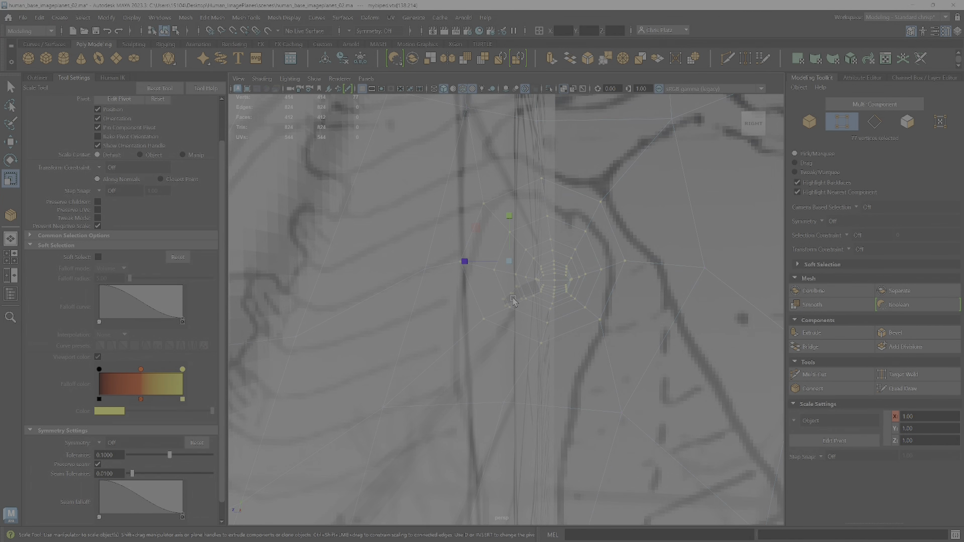
pyautogui.press('d')
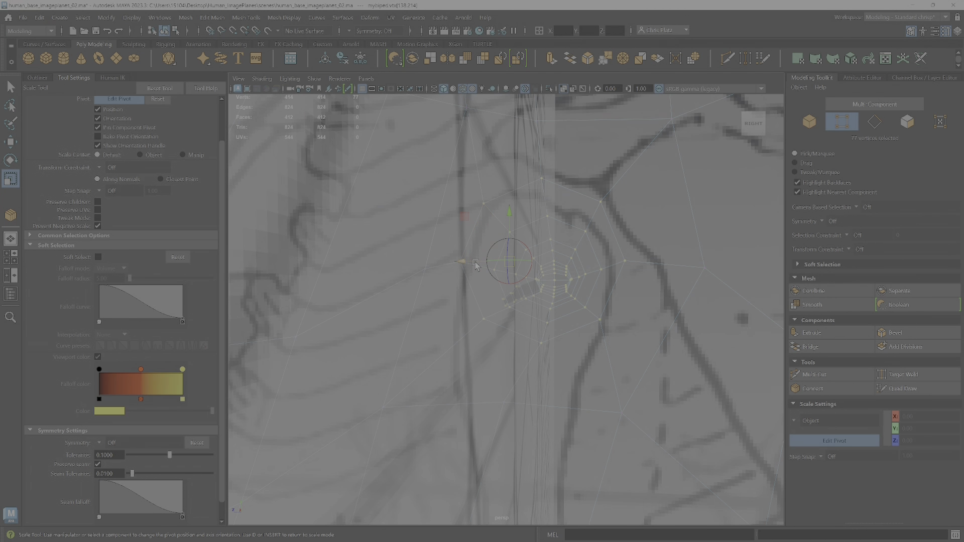
pyautogui.moveTo(487, 267); pyautogui.dragTo(510, 274, button='middle')
pyautogui.press('d')
# Step: Rotate the selected arm downward around the shoulder pivot to follow the front reference arm, nudging it slightly outward in the front plane
pyautogui.moveTo(512, 230); pyautogui.dragTo(571, 279)
pyautogui.keyDown('alt'); pyautogui.moveTo(572, 280); pyautogui.dragTo(512, 286, button='right'); pyautogui.keyUp('alt')
pyautogui.keyDown('alt'); pyautogui.moveTo(572, 280); pyautogui.dragTo(506, 279, button='middle'); pyautogui.keyUp('alt')
pyautogui.press('e')
pyautogui.moveTo(491, 267); pyautogui.dragTo(507, 324)
pyautogui.press('w')
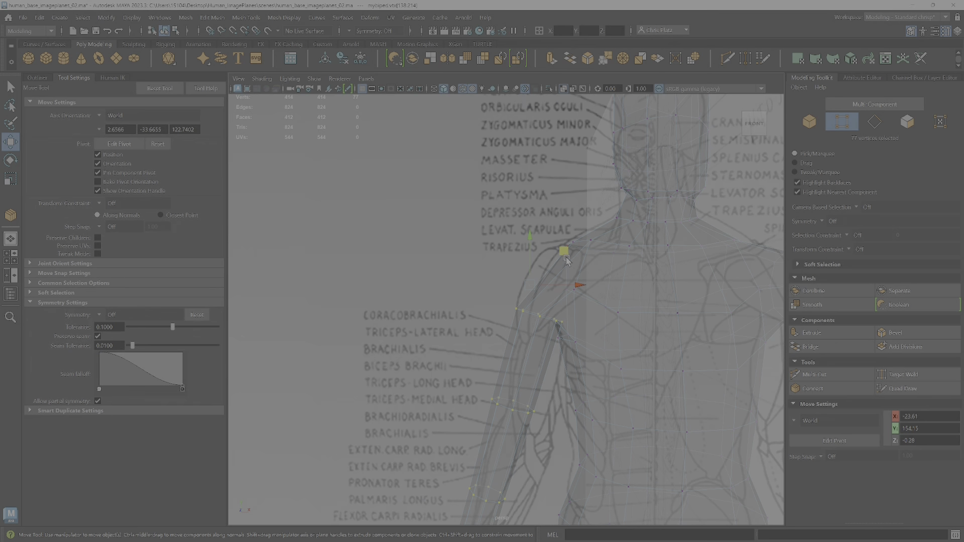
pyautogui.moveTo(565, 256); pyautogui.dragTo(556, 253)
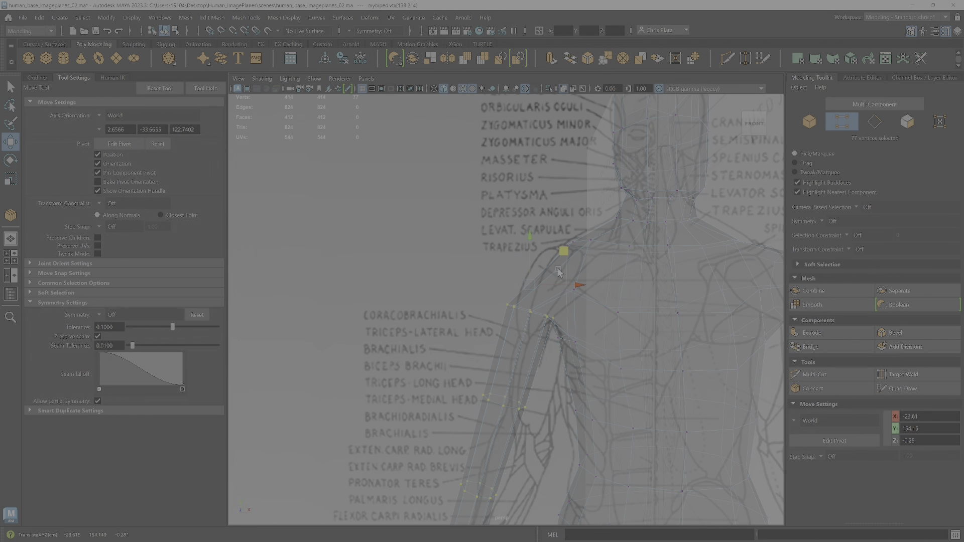
# Step: Inspect the lowered arm and its shoulder against the front anatomy reference and compare it with the opposite arm
pyautogui.keyDown('alt'); pyautogui.moveTo(557, 253); pyautogui.dragTo(580, 306, button='right'); pyautogui.keyUp('alt')
pyautogui.moveTo(580, 309)
pyautogui.keyDown('alt'); pyautogui.mouseDown()
pyautogui.moveTo(551, 273)
pyautogui.moveTo(587, 317)
pyautogui.mouseUp(); pyautogui.keyUp('alt')
pyautogui.keyDown('alt'); pyautogui.moveTo(587, 318); pyautogui.dragTo(545, 277, button='right'); pyautogui.keyUp('alt')
pyautogui.keyDown('alt'); pyautogui.moveTo(642, 317); pyautogui.dragTo(621, 309); pyautogui.keyUp('alt')
pyautogui.keyDown('alt'); pyautogui.moveTo(622, 309); pyautogui.dragTo(545, 270, button='middle'); pyautogui.keyUp('alt')
pyautogui.keyDown('alt'); pyautogui.moveTo(544, 269); pyautogui.dragTo(552, 271); pyautogui.keyUp('alt')
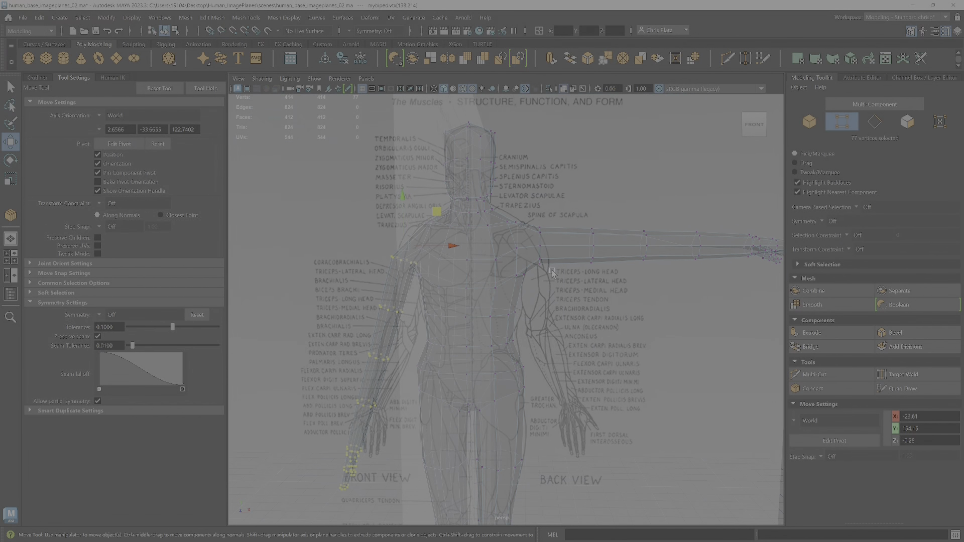
pyautogui.keyDown('alt'); pyautogui.moveTo(449, 283); pyautogui.dragTo(407, 276, button='right'); pyautogui.keyUp('alt')
pyautogui.keyDown('alt'); pyautogui.moveTo(483, 267); pyautogui.dragTo(519, 217, button='middle'); pyautogui.keyUp('alt')
# Step: Show the grid in the orthographic front view and delete all faces of the body half with the horizontal arm
pyautogui.moveTo(520, 217); pyautogui.dragTo(570, 200, button='right')
pyautogui.keyDown('alt'); pyautogui.moveTo(598, 231); pyautogui.dragTo(566, 220, button='right'); pyautogui.keyUp('alt')
pyautogui.press('space')
pyautogui.press('space')
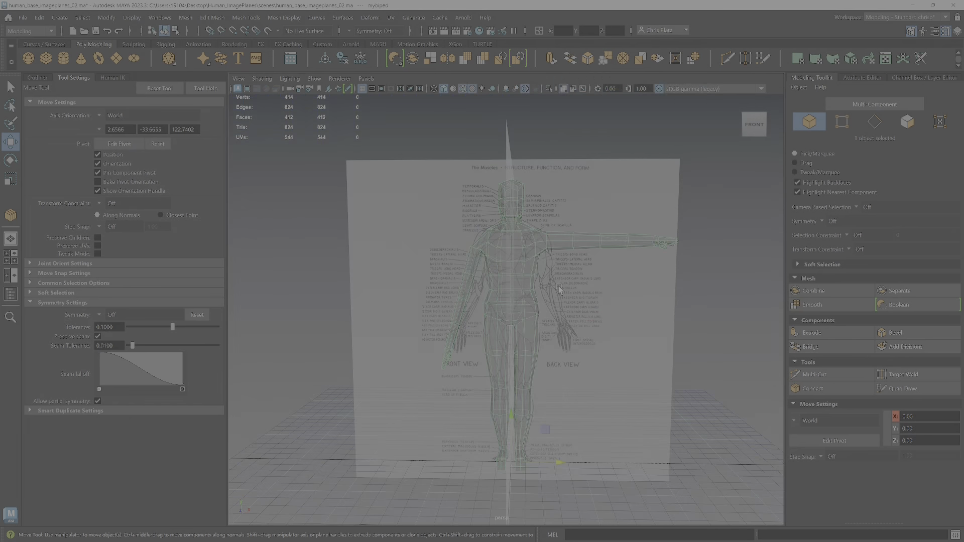
pyautogui.press('space')
pyautogui.press('space')
pyautogui.press('f')
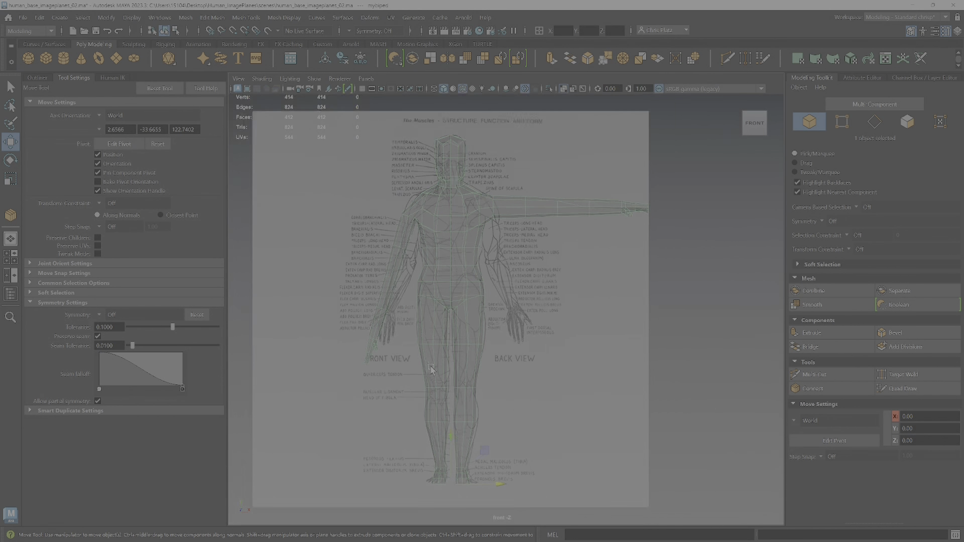
pyautogui.moveTo(452, 230); pyautogui.dragTo(451, 254, button='right')
pyautogui.moveTo(667, 125); pyautogui.dragTo(462, 490)
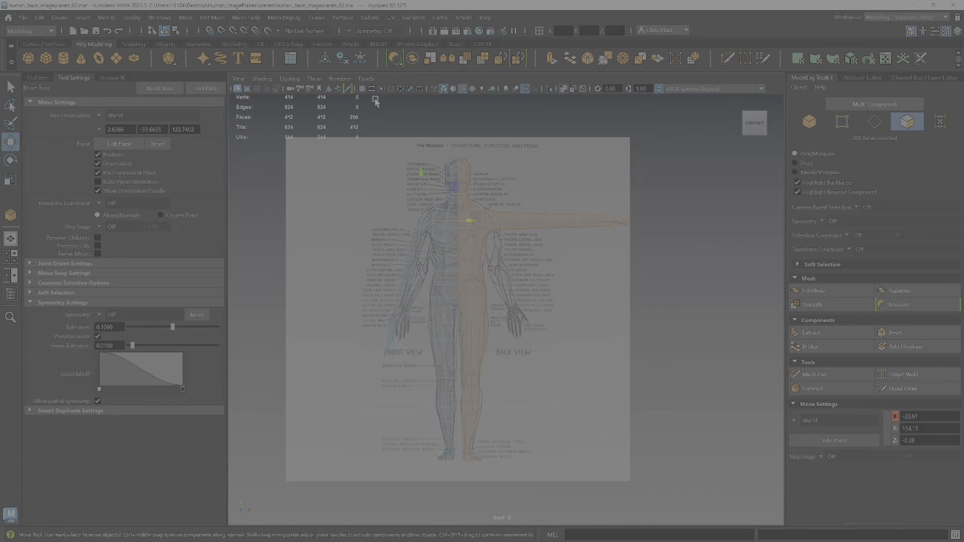
pyautogui.click(362, 88)
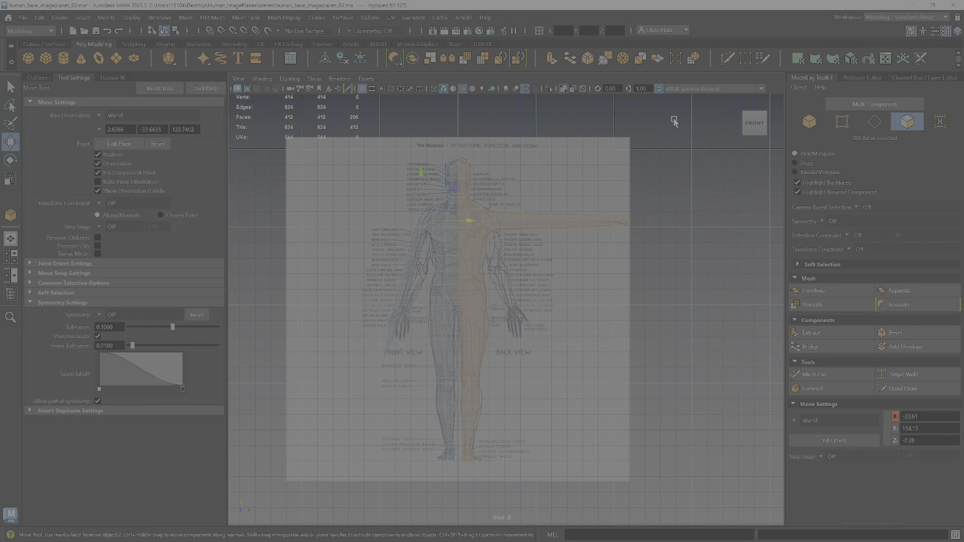
pyautogui.moveTo(674, 122); pyautogui.dragTo(461, 490)
pyautogui.press('Delete')
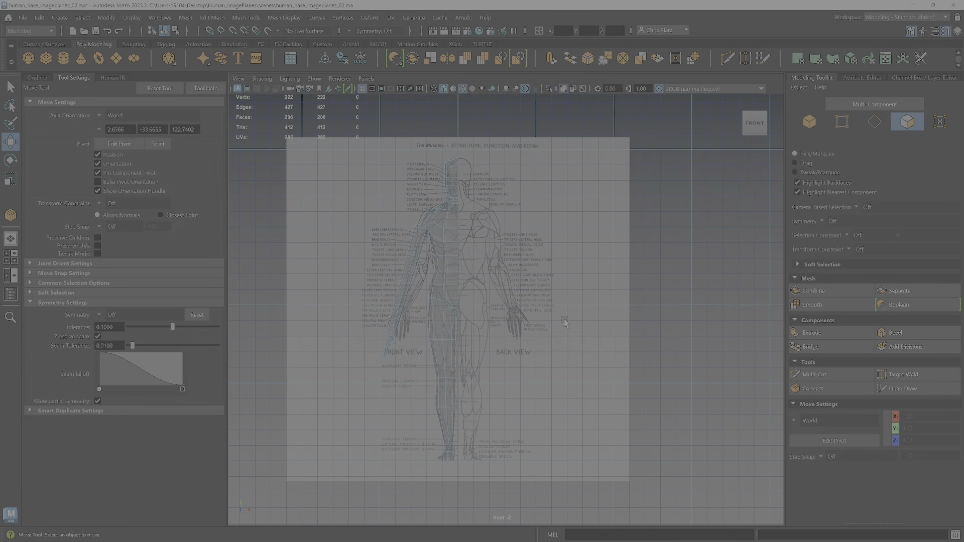
# Step: Return to object mode and snap the half body's pivot to the world origin in the front view
pyautogui.scroll(1, 502, 286)
pyautogui.scroll(1, 467, 246)
pyautogui.scroll(-1, 442, 221)
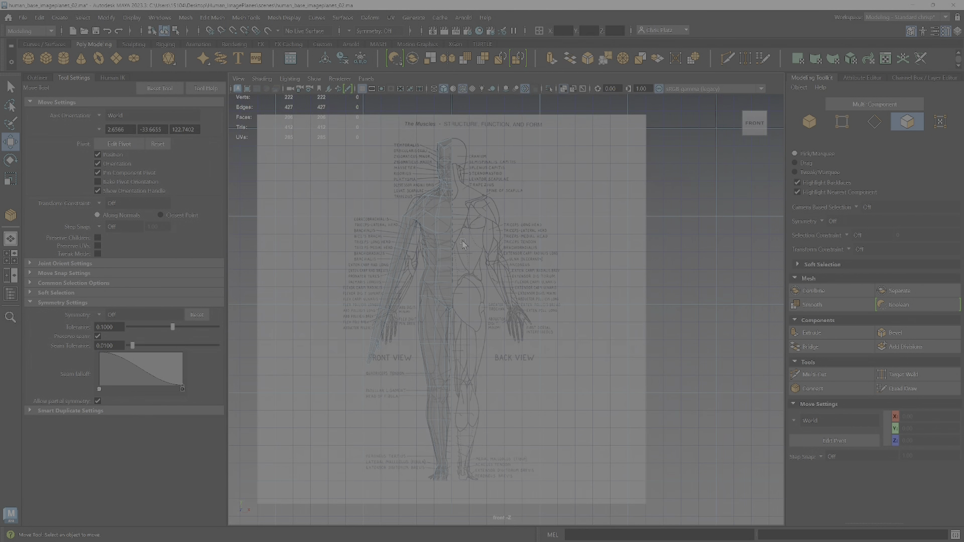
pyautogui.press('F8')
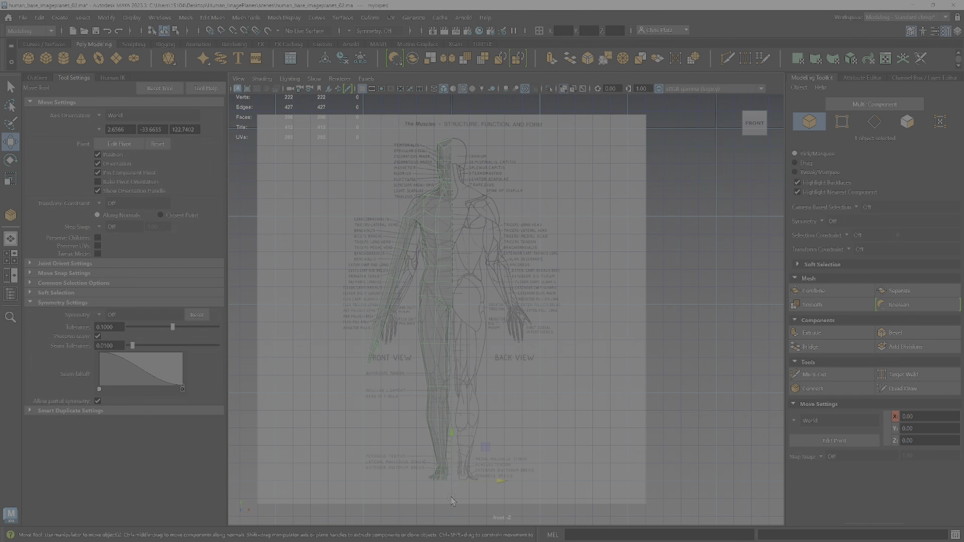
pyautogui.keyDown('alt'); pyautogui.moveTo(452, 498); pyautogui.dragTo(495, 389, button='middle'); pyautogui.keyUp('alt')
pyautogui.scroll(4, 495, 385)
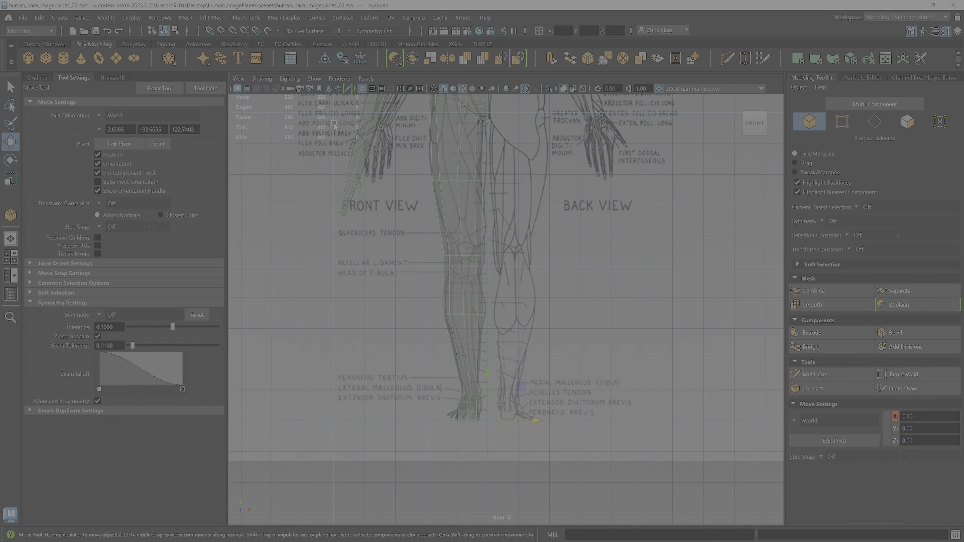
pyautogui.press('d')
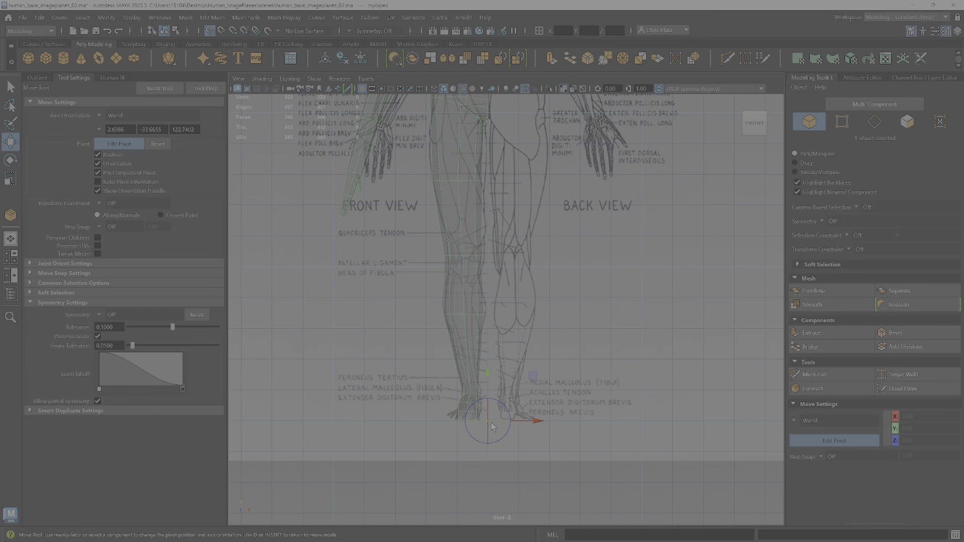
pyautogui.press('d')
pyautogui.press('space')
pyautogui.press('space')
# Step: Freeze the half body's transformations and delete its construction history
pyautogui.keyDown('alt'); pyautogui.moveTo(619, 295); pyautogui.dragTo(547, 347); pyautogui.keyUp('alt')
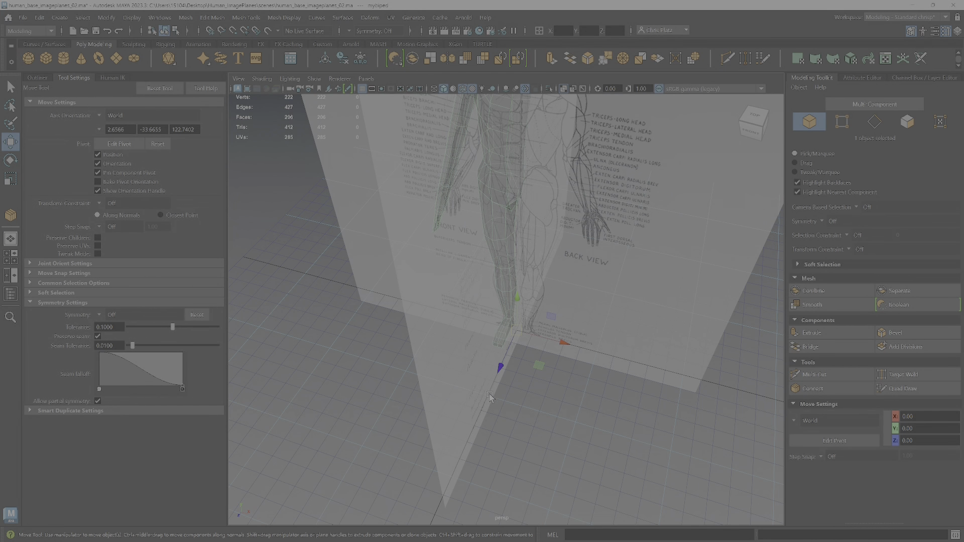
pyautogui.keyDown('alt'); pyautogui.moveTo(451, 468); pyautogui.dragTo(460, 454); pyautogui.keyUp('alt')
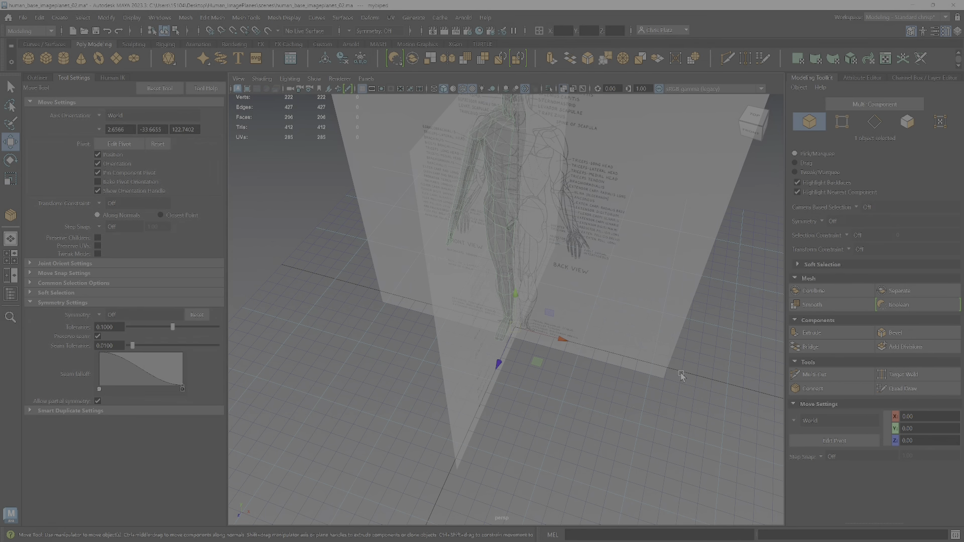
pyautogui.keyDown('alt'); pyautogui.moveTo(544, 294); pyautogui.dragTo(552, 179); pyautogui.keyUp('alt')
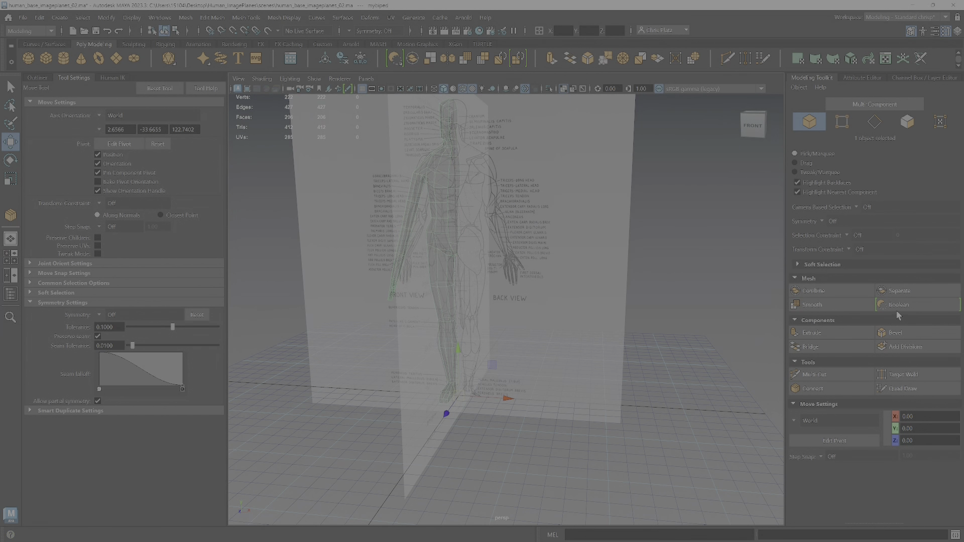
pyautogui.click(926, 79)
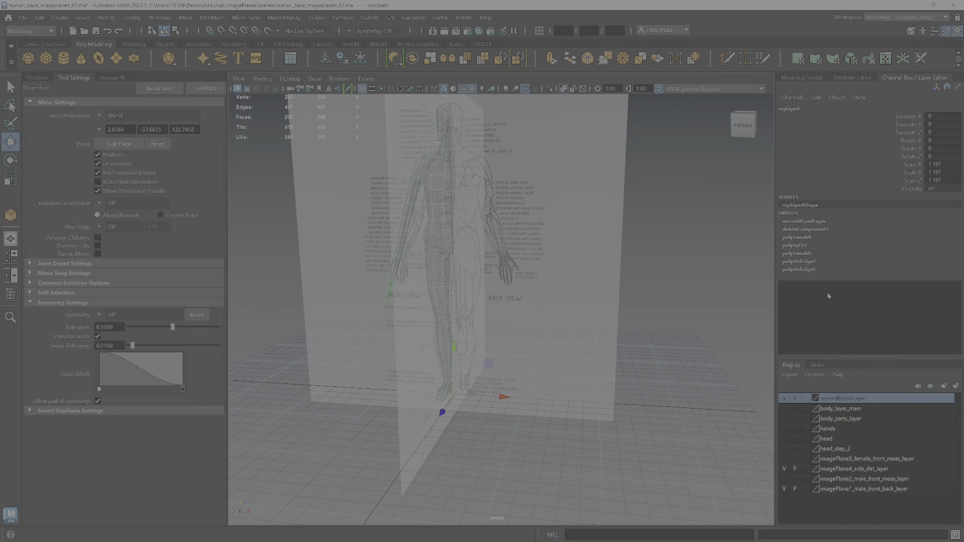
pyautogui.click(362, 59)
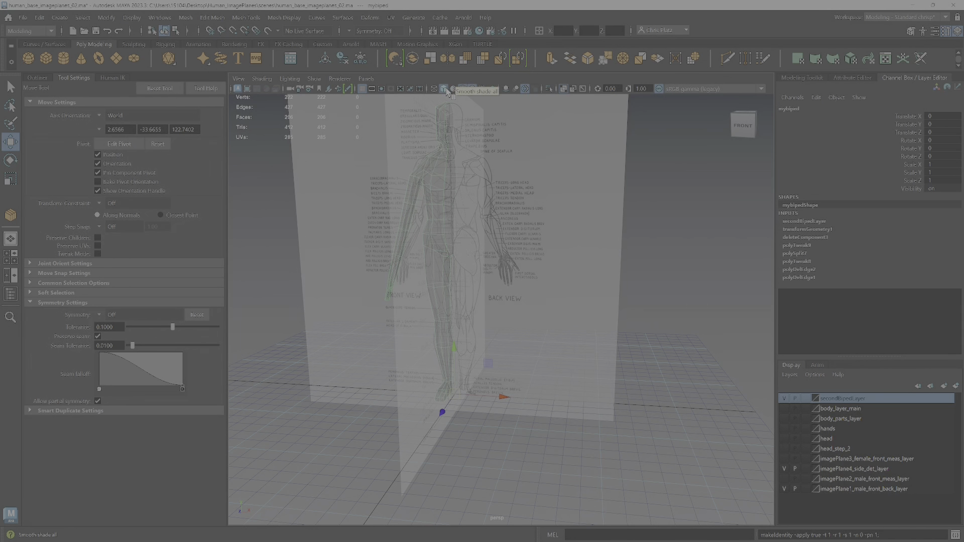
pyautogui.hotkey('ctrl', 'z')
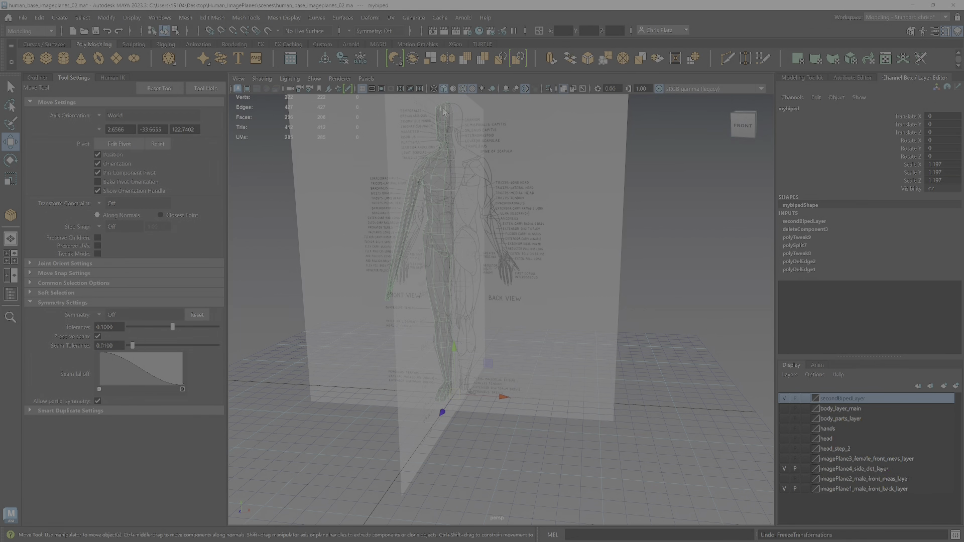
pyautogui.click(360, 59)
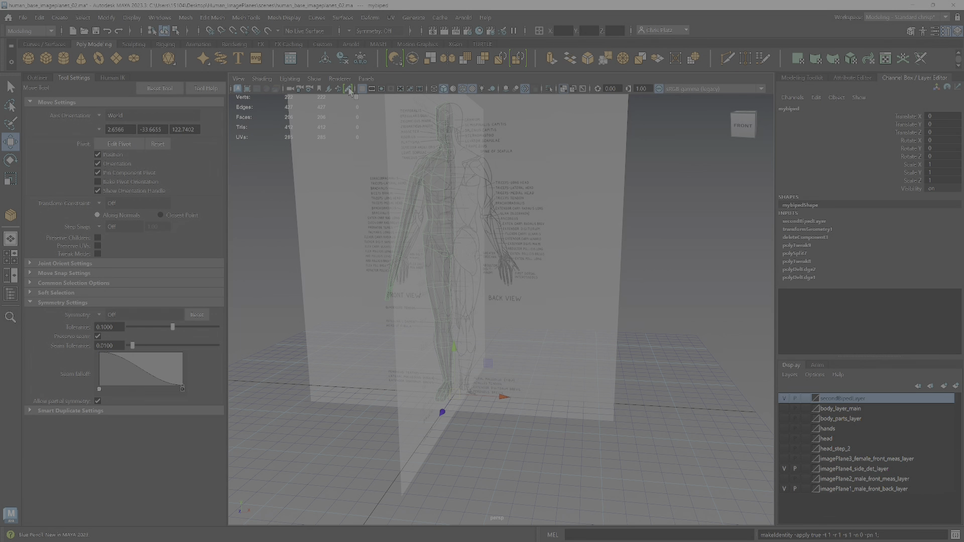
pyautogui.click(343, 62)
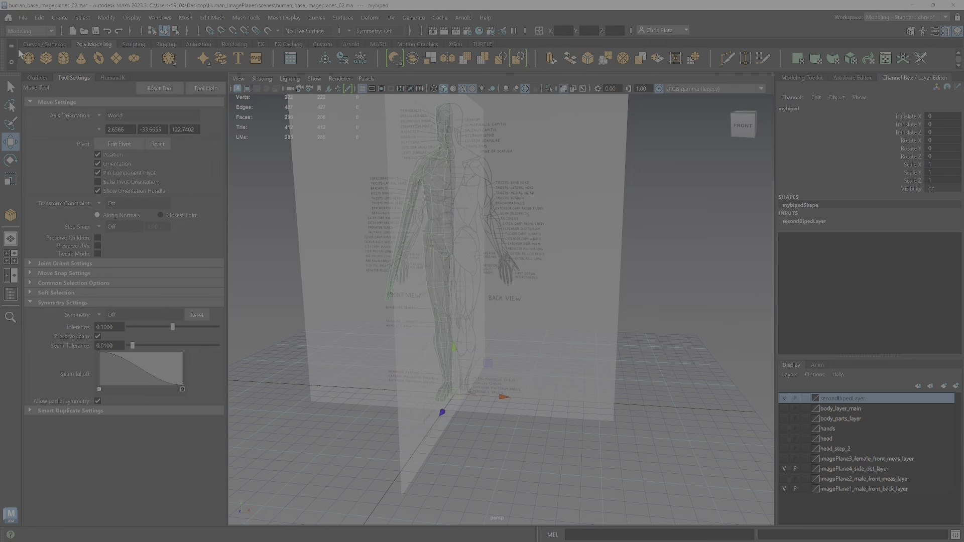
# Step: Save the scene as human_base_imageplanes_03, continuing past the student version notice
pyautogui.click(23, 17)
pyautogui.click(54, 71)
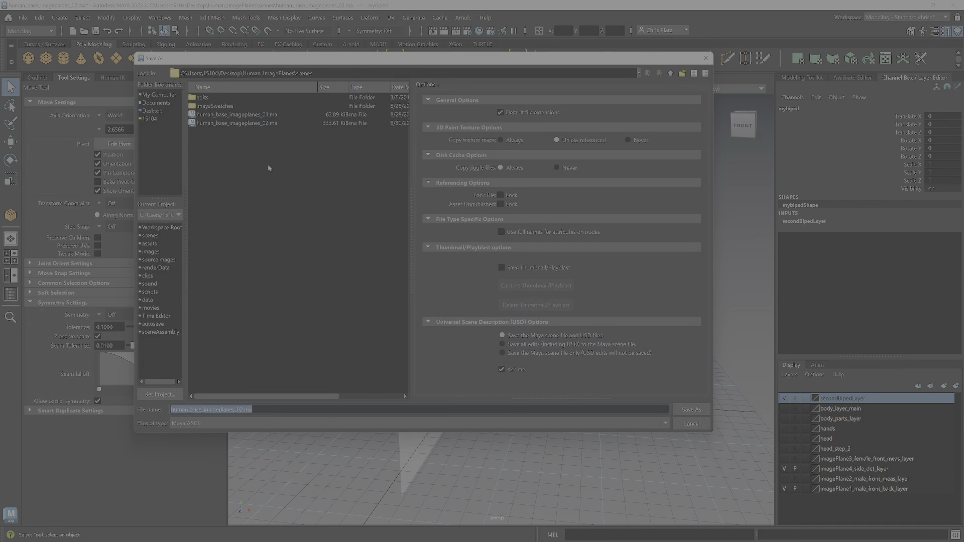
pyautogui.click(269, 410)
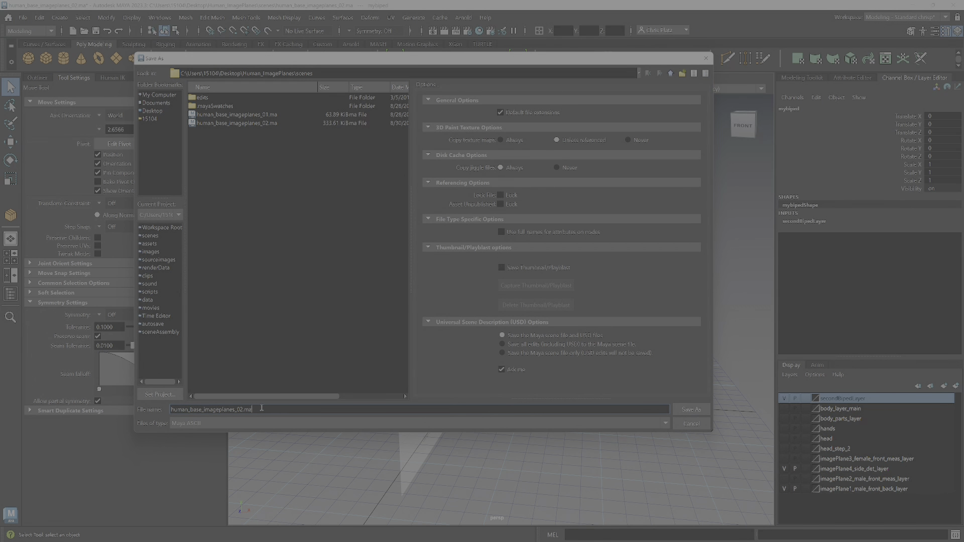
pyautogui.press('BackSpace')
pyautogui.press('BackSpace')
pyautogui.press('BackSpace')
pyautogui.press('BackSpace')
pyautogui.write('3')
pyautogui.click(697, 410)
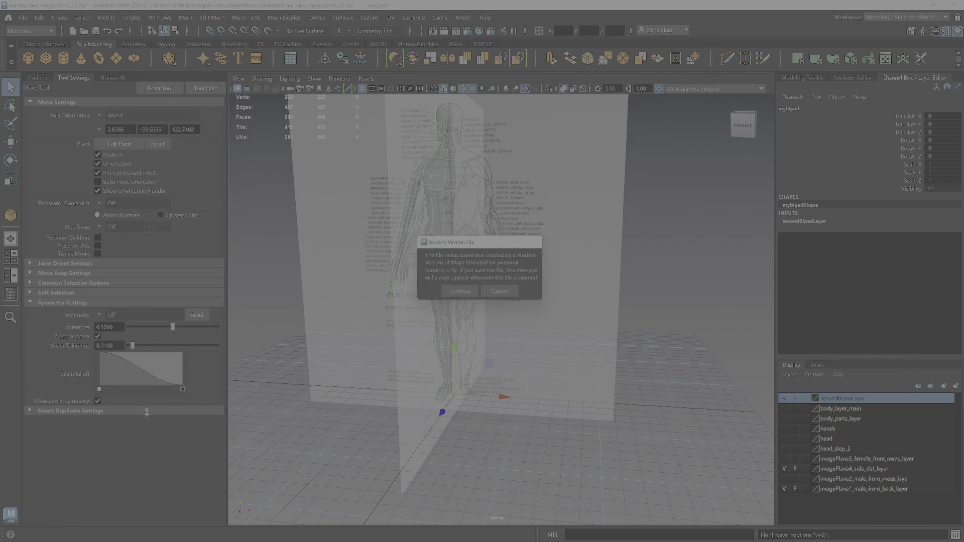
pyautogui.click(458, 291)
# Step: Examine how the half body's head, shoulder, torso and lowered arm fit the front anatomy reference
pyautogui.moveTo(445, 337)
pyautogui.keyDown('alt'); pyautogui.mouseDown()
pyautogui.moveTo(453, 336)
pyautogui.moveTo(436, 326)
pyautogui.mouseUp(); pyautogui.keyUp('alt')
pyautogui.keyDown('alt'); pyautogui.moveTo(436, 327); pyautogui.dragTo(482, 331, button='right'); pyautogui.keyUp('alt')
pyautogui.keyDown('alt'); pyautogui.moveTo(482, 331); pyautogui.dragTo(512, 322); pyautogui.keyUp('alt')
pyautogui.keyDown('alt'); pyautogui.moveTo(427, 342); pyautogui.dragTo(462, 345, button='right'); pyautogui.keyUp('alt')
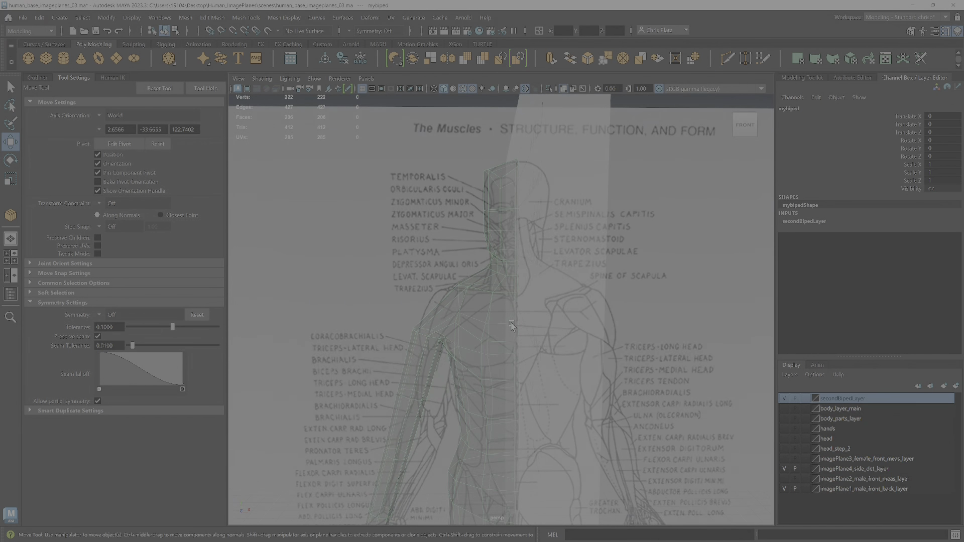
pyautogui.keyDown('alt'); pyautogui.moveTo(462, 345); pyautogui.dragTo(592, 318, button='middle'); pyautogui.keyUp('alt')
pyautogui.keyDown('alt'); pyautogui.moveTo(565, 318); pyautogui.dragTo(596, 311, button='right'); pyautogui.keyUp('alt')
pyautogui.keyDown('alt'); pyautogui.moveTo(624, 346); pyautogui.dragTo(535, 238, button='middle'); pyautogui.keyUp('alt')
pyautogui.keyDown('alt'); pyautogui.moveTo(535, 239); pyautogui.dragTo(515, 288, button='right'); pyautogui.keyUp('alt')
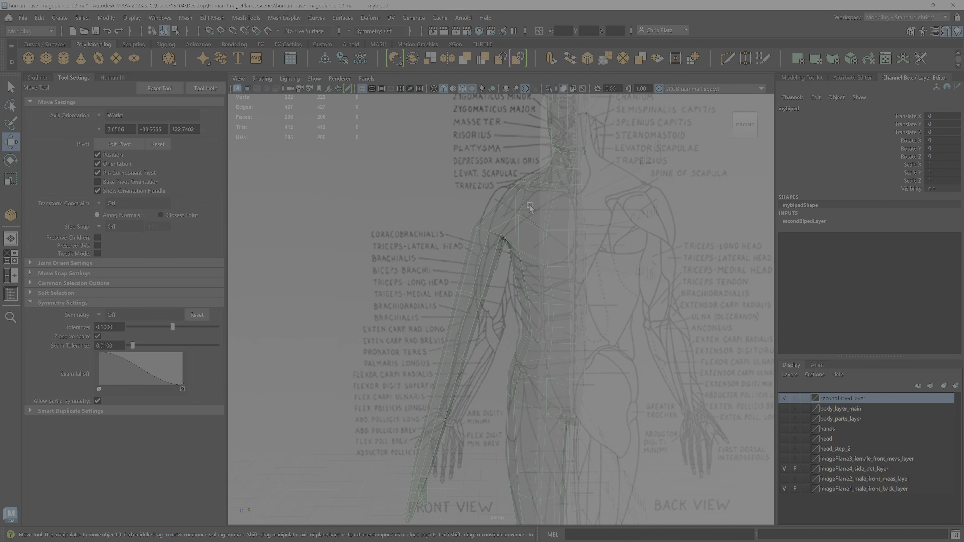
# Step: Inspect the half body's chest, arm and shoulder outlines against the front anatomy reference from several distances and angles
pyautogui.keyDown('alt'); pyautogui.moveTo(576, 218); pyautogui.dragTo(579, 263, button='middle'); pyautogui.keyUp('alt')
pyautogui.moveTo(580, 262)
pyautogui.keyDown('alt'); pyautogui.mouseDown()
pyautogui.moveTo(678, 265)
pyautogui.moveTo(584, 264)
pyautogui.mouseUp(); pyautogui.keyUp('alt')
pyautogui.keyDown('alt'); pyautogui.moveTo(584, 264); pyautogui.dragTo(538, 311, button='right'); pyautogui.keyUp('alt')
pyautogui.keyDown('alt'); pyautogui.moveTo(537, 311); pyautogui.dragTo(497, 197, button='middle'); pyautogui.keyUp('alt')
pyautogui.keyDown('alt'); pyautogui.moveTo(497, 198); pyautogui.dragTo(568, 218); pyautogui.keyUp('alt')
pyautogui.keyDown('alt'); pyautogui.moveTo(568, 219); pyautogui.dragTo(549, 246, button='right'); pyautogui.keyUp('alt')
pyautogui.keyDown('alt'); pyautogui.moveTo(550, 246); pyautogui.dragTo(580, 321, button='middle'); pyautogui.keyUp('alt')
pyautogui.keyDown('alt'); pyautogui.moveTo(580, 321); pyautogui.dragTo(546, 279); pyautogui.keyUp('alt')
pyautogui.keyDown('alt'); pyautogui.moveTo(547, 280); pyautogui.dragTo(531, 217, button='right'); pyautogui.keyUp('alt')
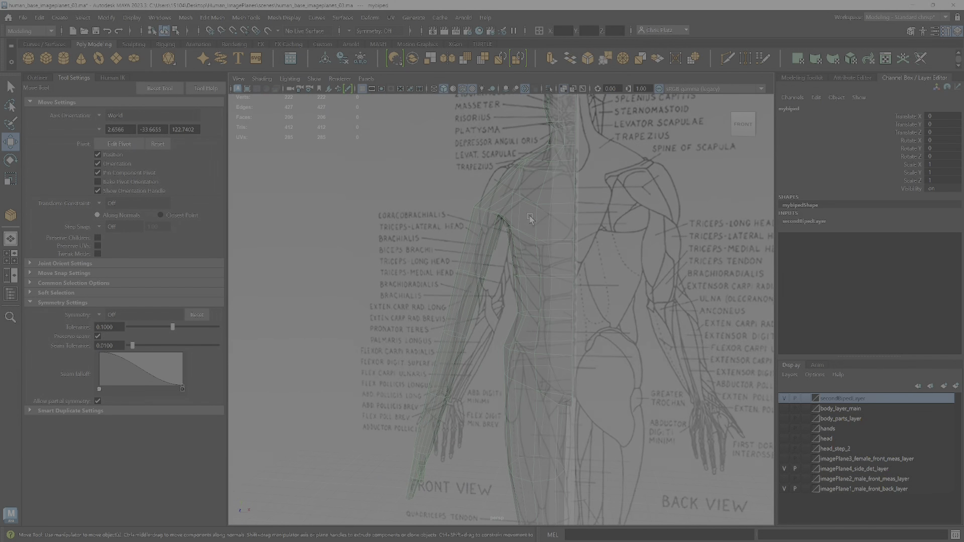
pyautogui.keyDown('alt'); pyautogui.moveTo(532, 218); pyautogui.dragTo(517, 201, button='middle'); pyautogui.keyUp('alt')
pyautogui.moveTo(423, 381)
pyautogui.keyDown('alt'); pyautogui.mouseDown()
pyautogui.moveTo(604, 374)
pyautogui.moveTo(427, 372)
pyautogui.mouseUp(); pyautogui.keyUp('alt')
pyautogui.keyDown('alt'); pyautogui.moveTo(470, 185); pyautogui.dragTo(452, 337, button='middle'); pyautogui.keyUp('alt')
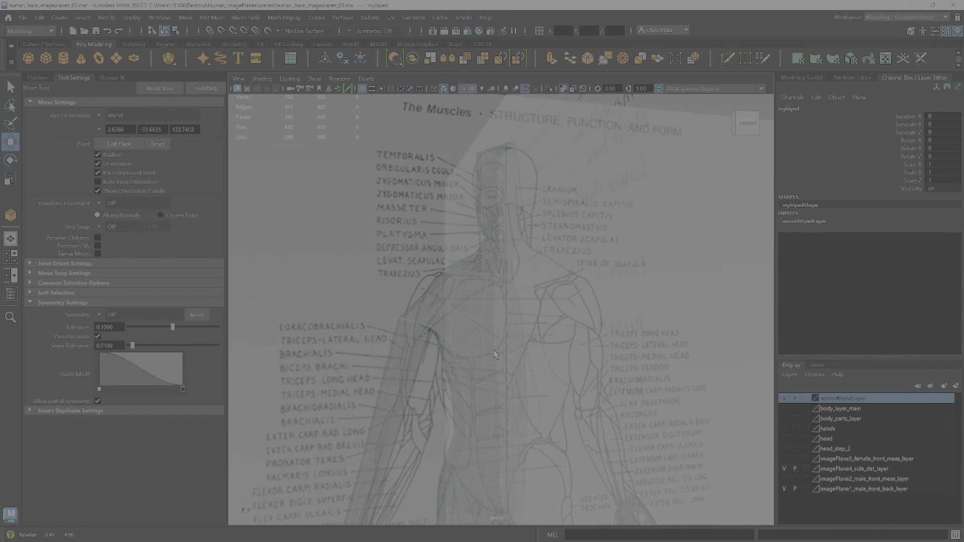
pyautogui.moveTo(452, 337)
pyautogui.keyDown('alt'); pyautogui.mouseDown(button='right')
pyautogui.moveTo(480, 314)
pyautogui.moveTo(409, 326)
pyautogui.moveTo(447, 327)
pyautogui.mouseUp(button='right'); pyautogui.keyUp('alt')
pyautogui.keyDown('alt'); pyautogui.moveTo(447, 327); pyautogui.dragTo(535, 356, button='middle'); pyautogui.keyUp('alt')
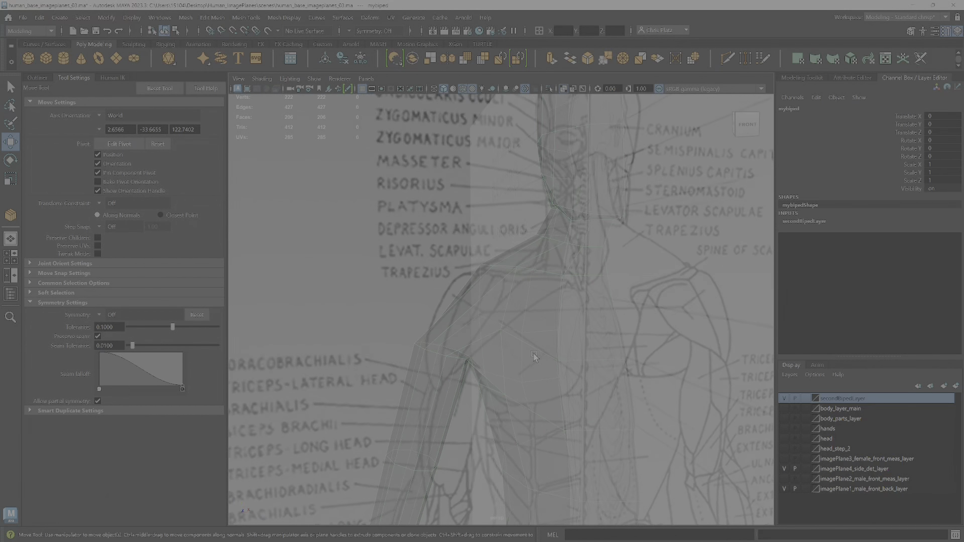
# Step: Turn off X-ray shading and mirror the half body with Duplicate Special as one copy at X scale -1
pyautogui.click(564, 90)
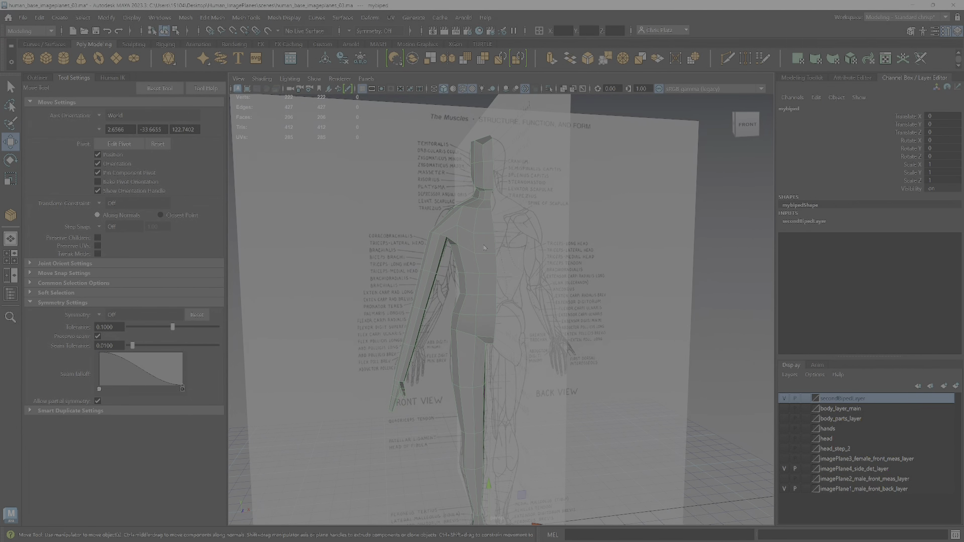
pyautogui.keyDown('alt'); pyautogui.moveTo(500, 277); pyautogui.dragTo(478, 322); pyautogui.keyUp('alt')
pyautogui.keyDown('alt'); pyautogui.moveTo(478, 321); pyautogui.dragTo(477, 280, button='middle'); pyautogui.keyUp('alt')
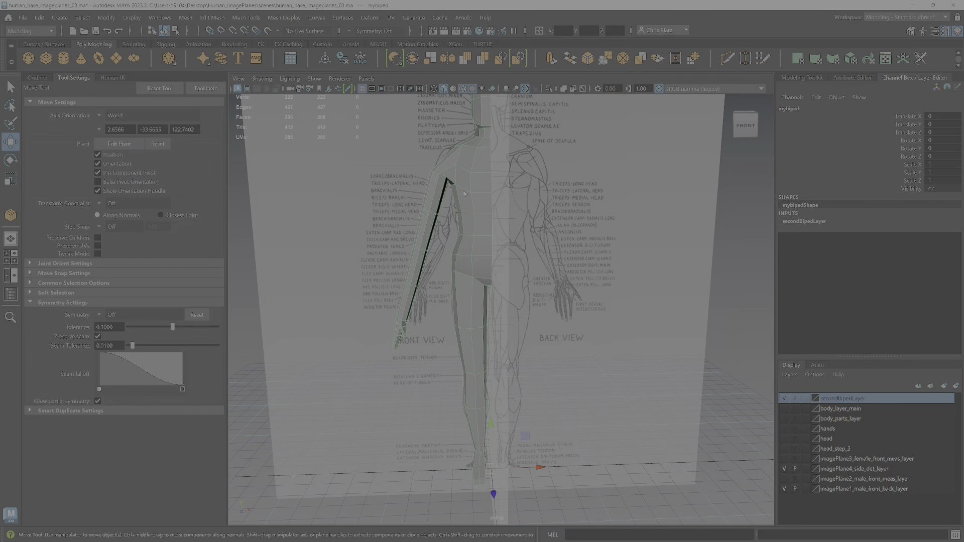
pyautogui.click(39, 17)
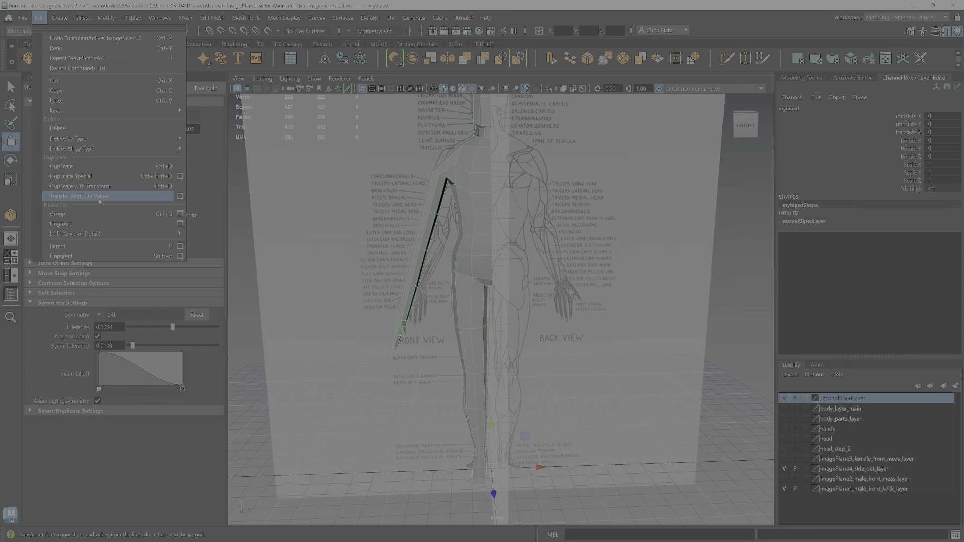
pyautogui.click(179, 175)
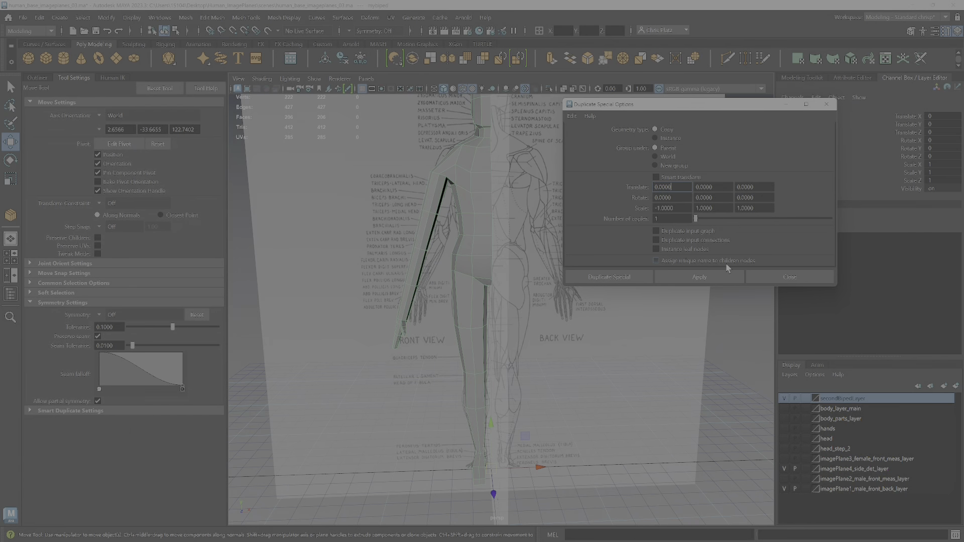
pyautogui.click(697, 281)
pyautogui.keyDown('alt'); pyautogui.moveTo(573, 324); pyautogui.dragTo(567, 367, button='middle'); pyautogui.keyUp('alt')
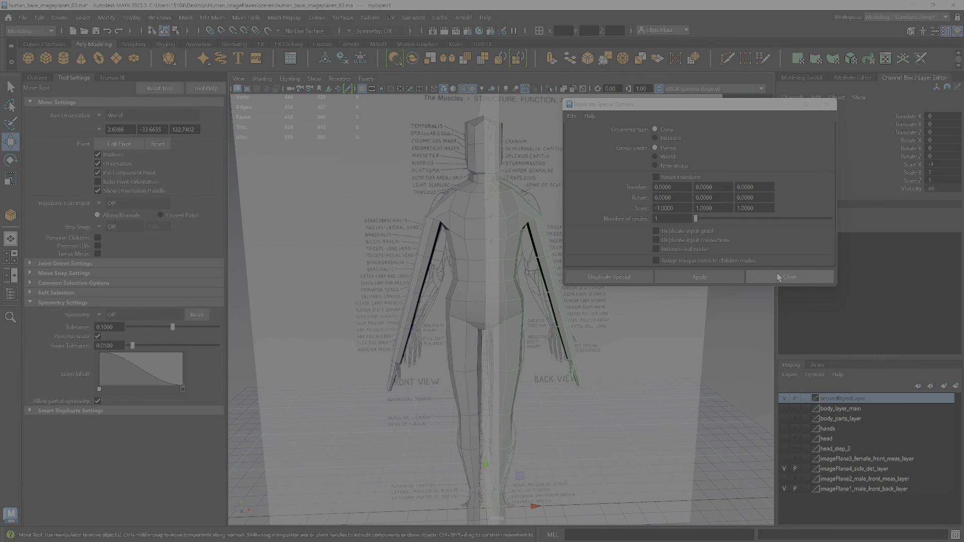
pyautogui.click(782, 277)
pyautogui.keyDown('alt'); pyautogui.moveTo(731, 295); pyautogui.dragTo(726, 296); pyautogui.keyUp('alt')
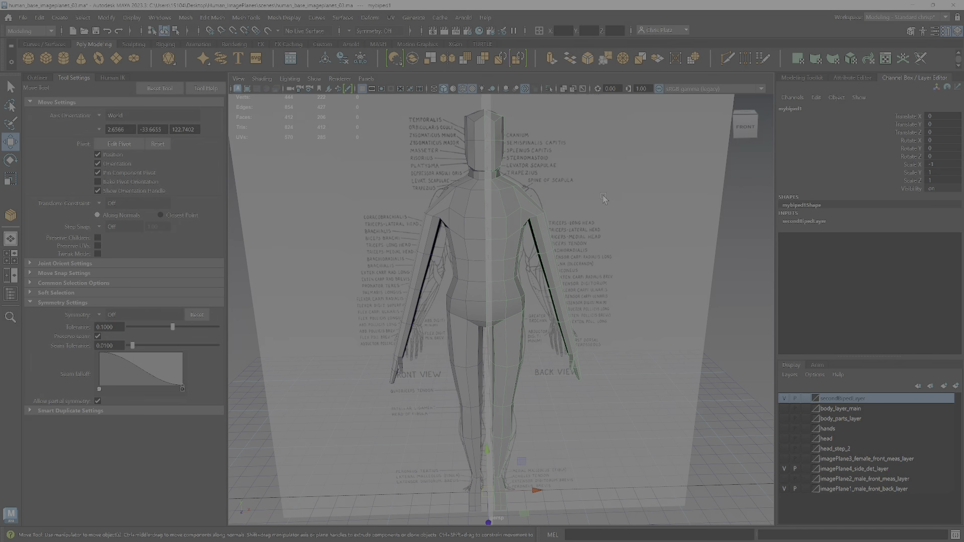
# Step: Combine the original half body and its mirrored copy into a single mesh
pyautogui.keyDown('shift'); pyautogui.click(435, 234); pyautogui.keyUp('shift')
pyautogui.click(910, 31)
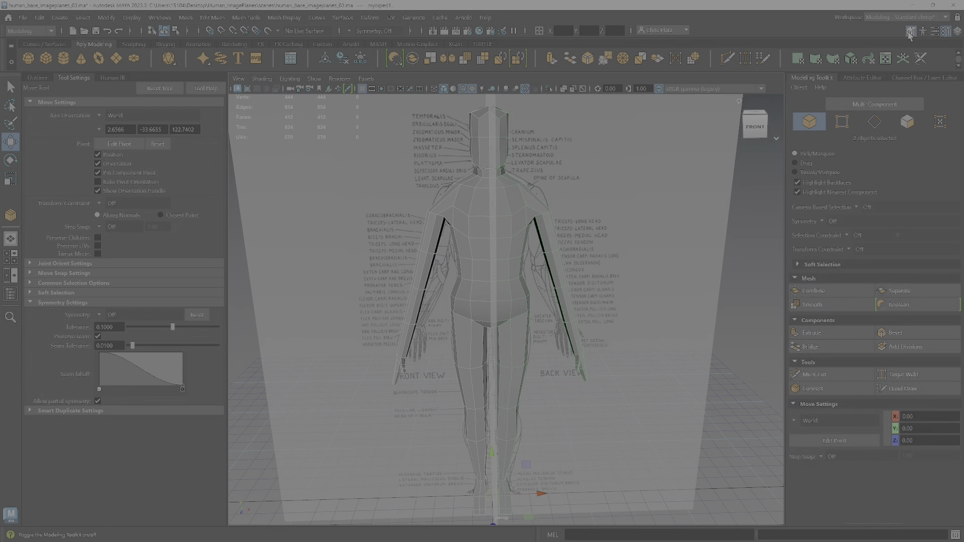
pyautogui.click(845, 290)
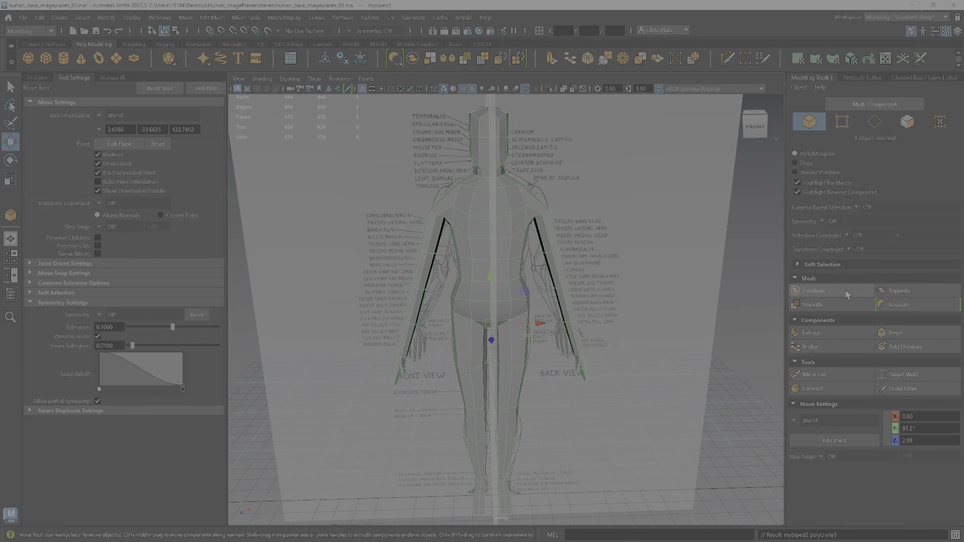
pyautogui.keyDown('alt'); pyautogui.moveTo(454, 138); pyautogui.dragTo(479, 187); pyautogui.keyUp('alt')
pyautogui.keyDown('alt'); pyautogui.moveTo(478, 186); pyautogui.dragTo(465, 224, button='middle'); pyautogui.keyUp('alt')
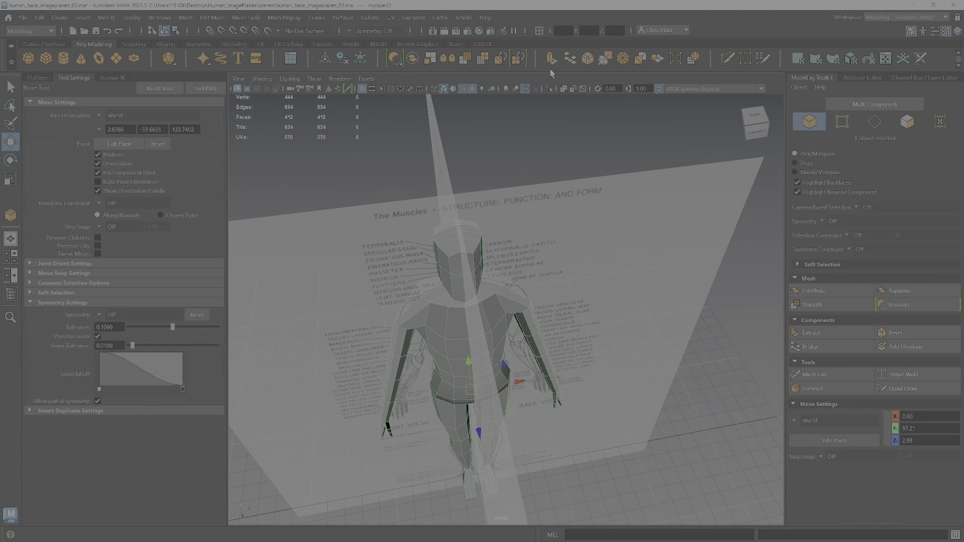
# Step: Isolate the combined body and examine its head, neck and torso in smooth preview
pyautogui.click(549, 89)
pyautogui.keyDown('alt'); pyautogui.moveTo(544, 106); pyautogui.dragTo(447, 288); pyautogui.keyUp('alt')
pyautogui.press('3')
pyautogui.scroll(3, 517, 269)
pyautogui.scroll(3, 441, 193)
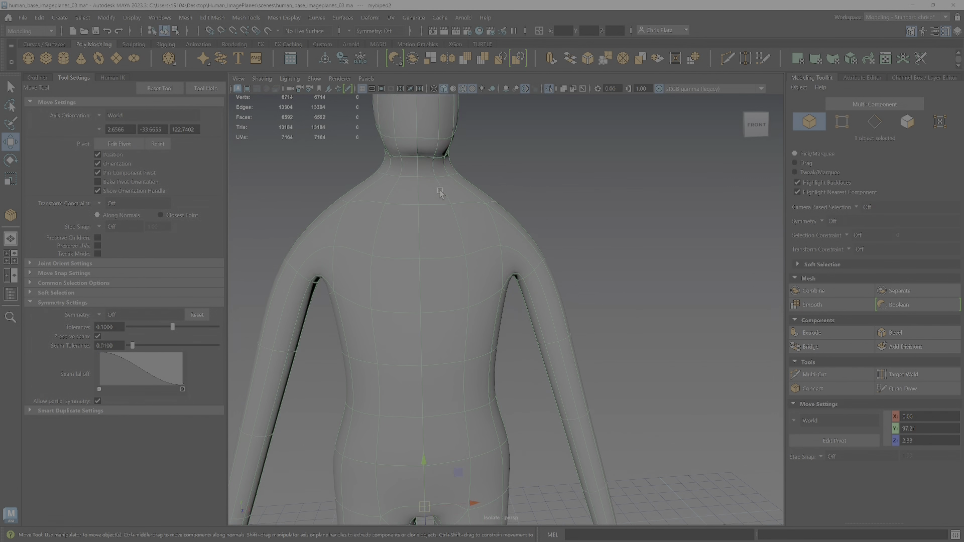
pyautogui.keyDown('alt'); pyautogui.moveTo(437, 231); pyautogui.dragTo(469, 250); pyautogui.keyUp('alt')
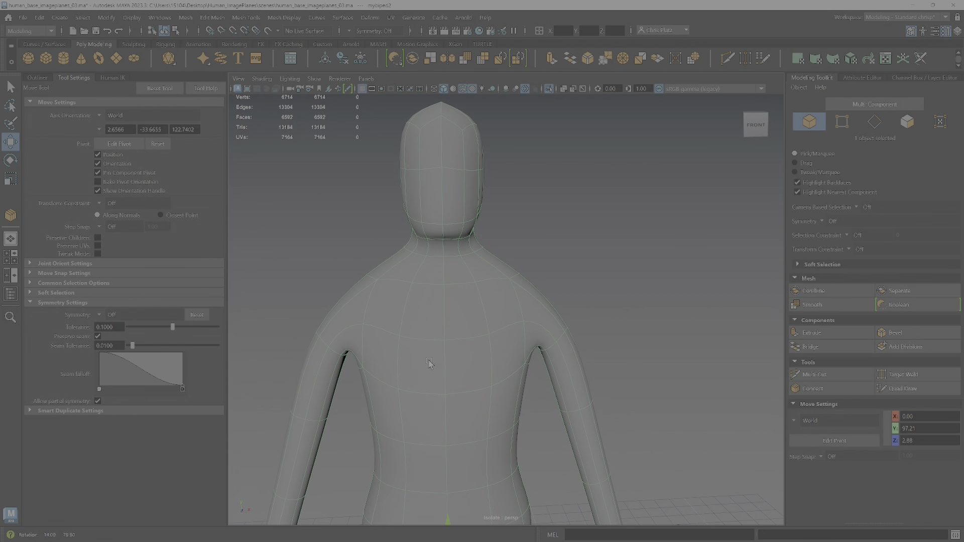
# Step: Switch the body to vertex editing and test-move one shoulder vertex sideways, undoing the move
pyautogui.moveTo(446, 309); pyautogui.dragTo(448, 308, button='right')
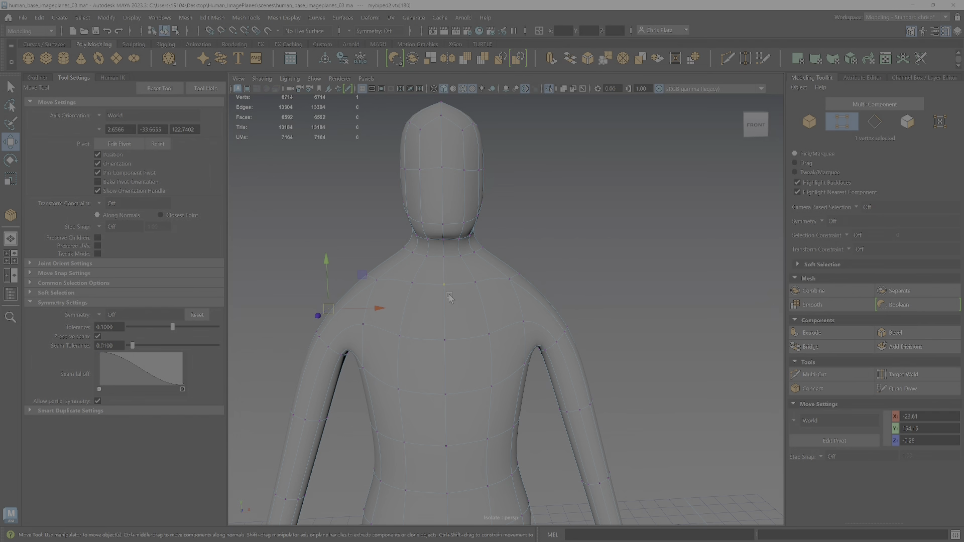
pyautogui.moveTo(377, 312); pyautogui.dragTo(362, 315)
pyautogui.hotkey('ctrl', 'z')
pyautogui.scroll(-5, 492, 344)
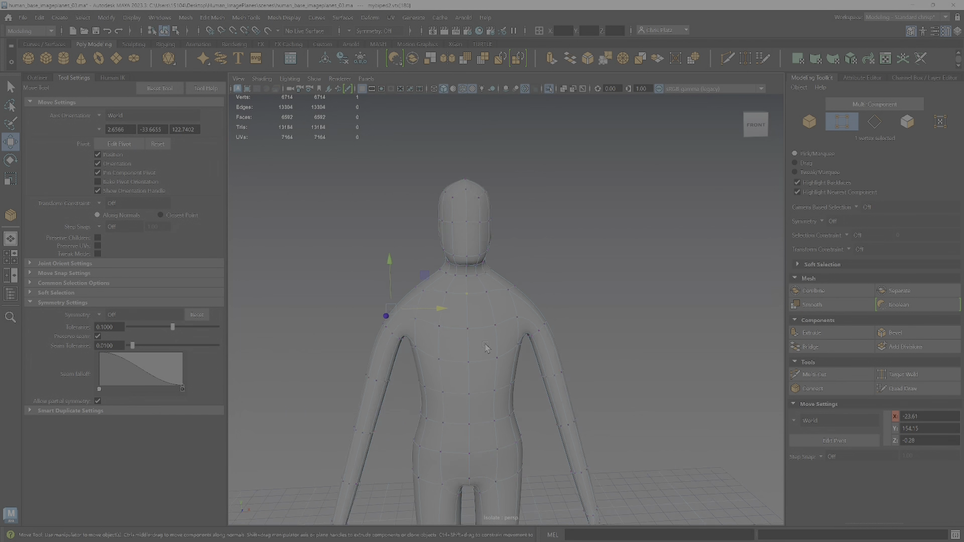
# Step: Turn off smooth preview, select all of the body's vertices and merge them with a 0.01 threshold
pyautogui.press('1')
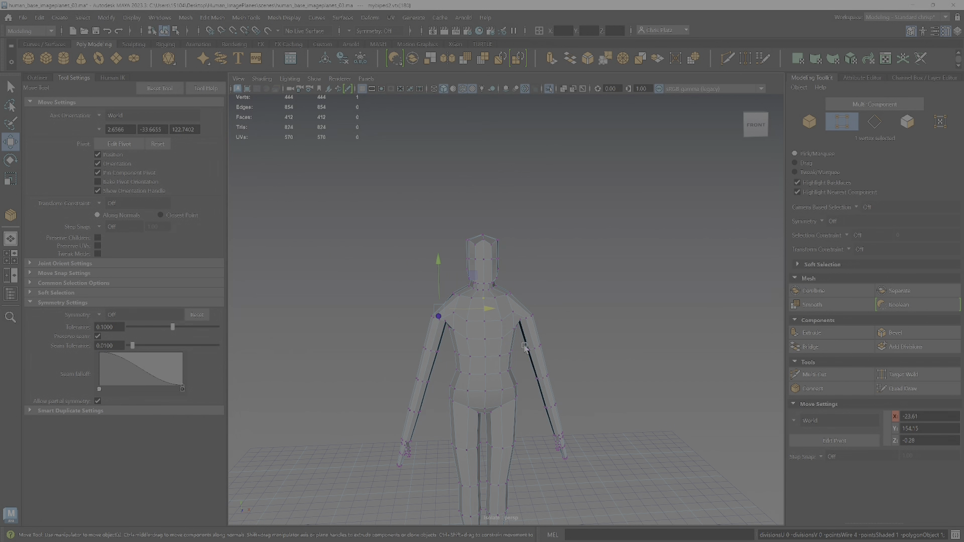
pyautogui.scroll(3, 447, 221)
pyautogui.scroll(-3, 446, 219)
pyautogui.moveTo(362, 160); pyautogui.dragTo(580, 528)
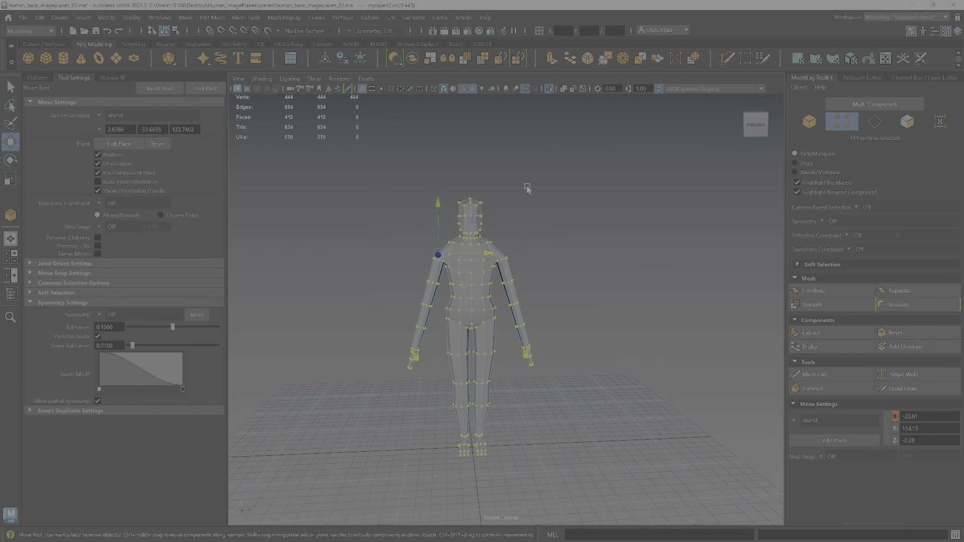
pyautogui.click(212, 18)
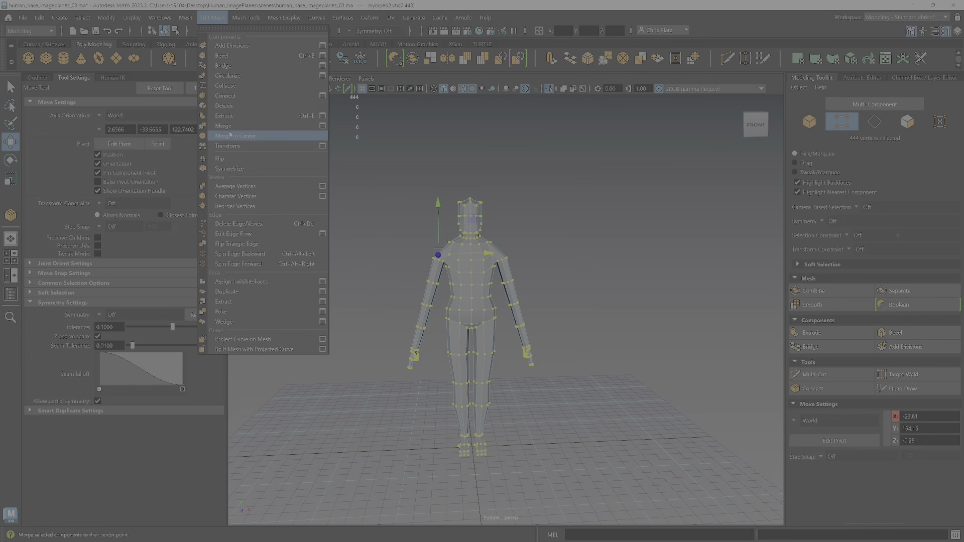
pyautogui.click(323, 126)
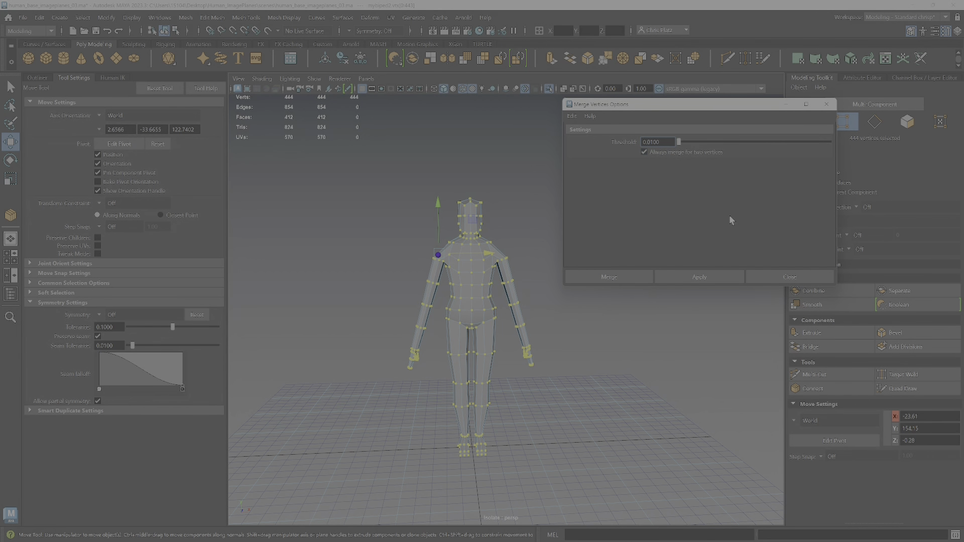
pyautogui.click(715, 278)
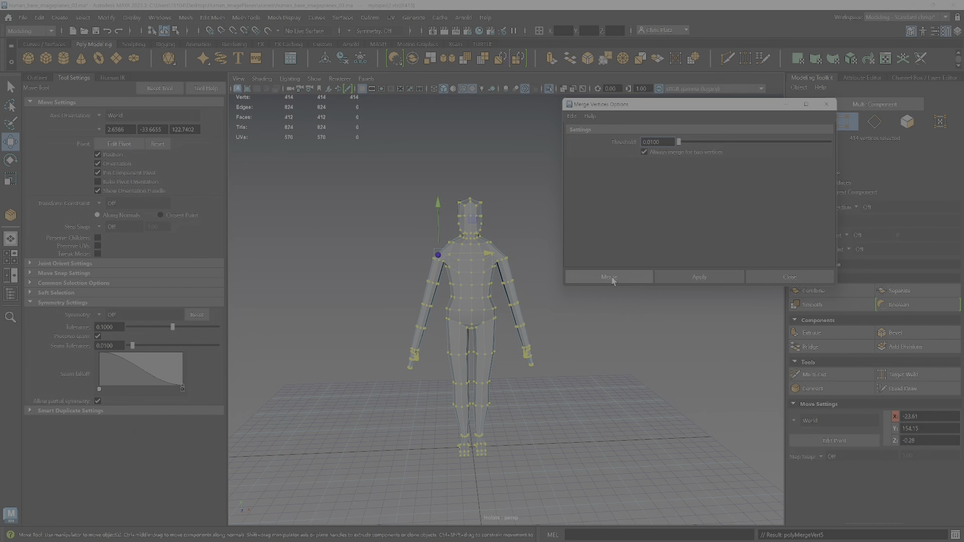
pyautogui.click(609, 278)
pyautogui.scroll(4, 478, 298)
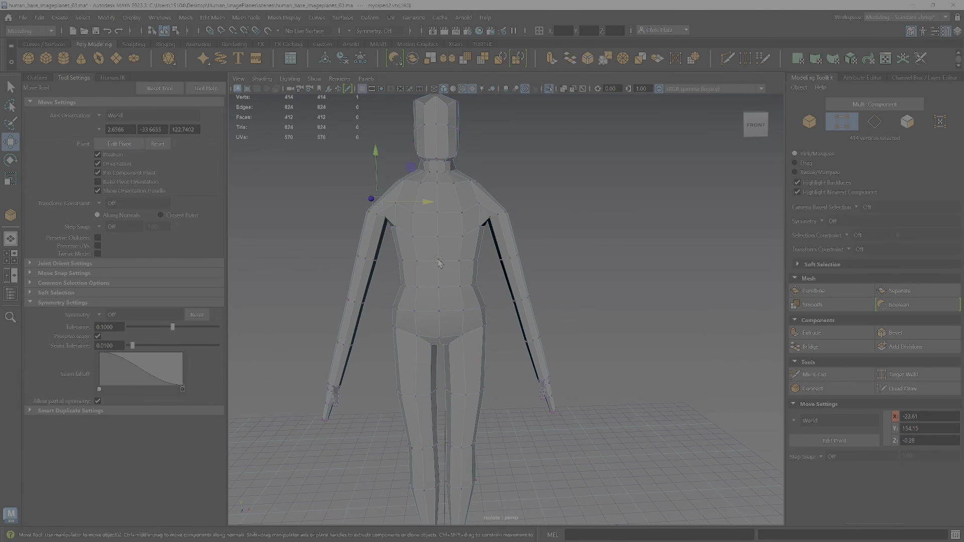
# Step: Test the weld along the body's centreline by nudging upper chest and abdomen vertices sideways, undoing each move
pyautogui.click(155, 146)
pyautogui.click(434, 184)
pyautogui.moveTo(481, 182); pyautogui.dragTo(492, 187)
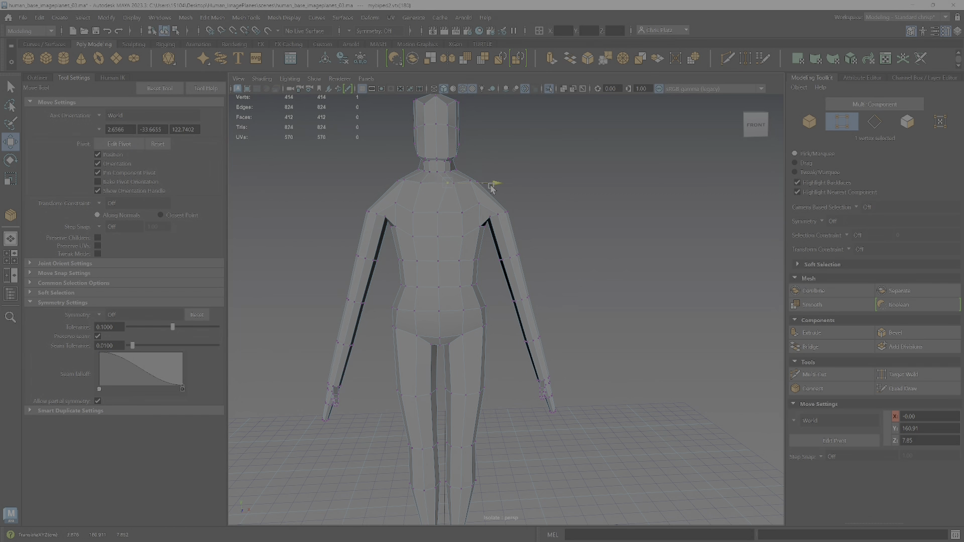
pyautogui.hotkey('ctrl', 'z')
pyautogui.click(438, 262)
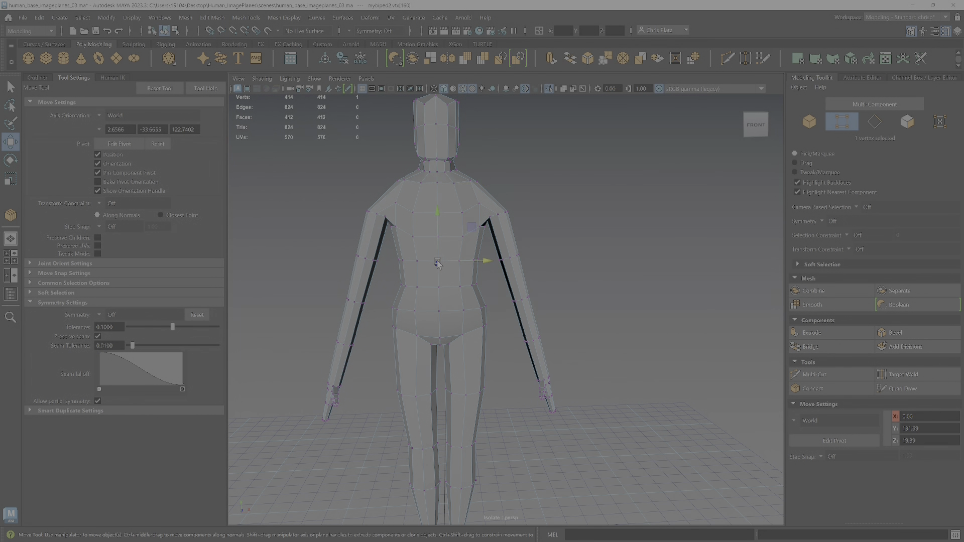
pyautogui.moveTo(481, 262); pyautogui.dragTo(472, 263)
pyautogui.hotkey('ctrl', 'z')
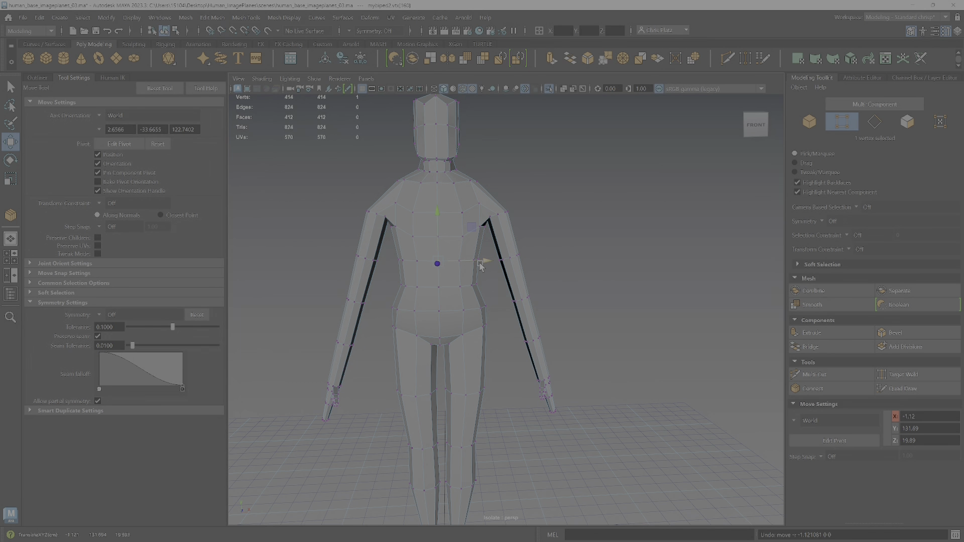
pyautogui.click(437, 281)
pyautogui.scroll(3, 445, 294)
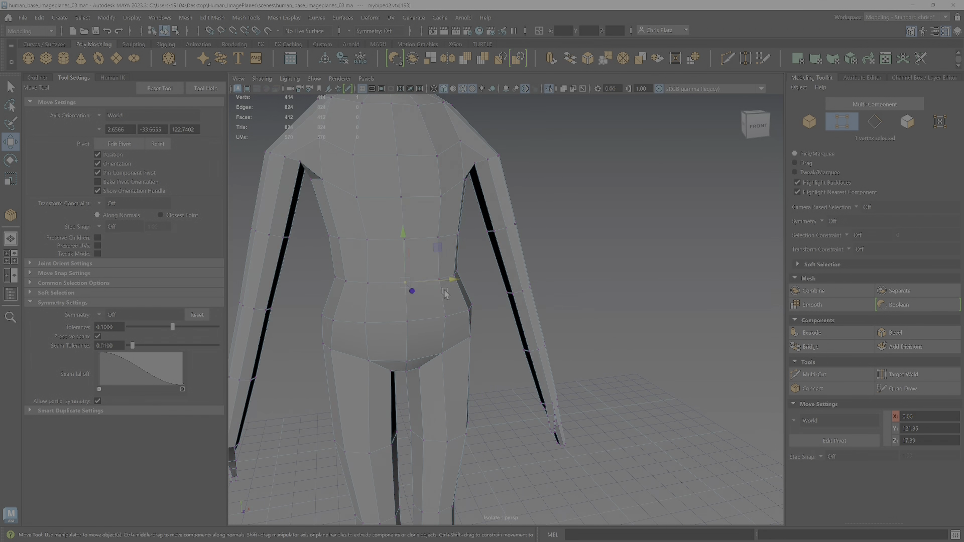
pyautogui.keyDown('alt'); pyautogui.moveTo(413, 339); pyautogui.dragTo(499, 364); pyautogui.keyUp('alt')
pyautogui.hotkey('ctrl', 'z')
# Step: Leave isolation and examine the full merged body against the side and front anatomy references
pyautogui.scroll(-3, 436, 353)
pyautogui.click(550, 90)
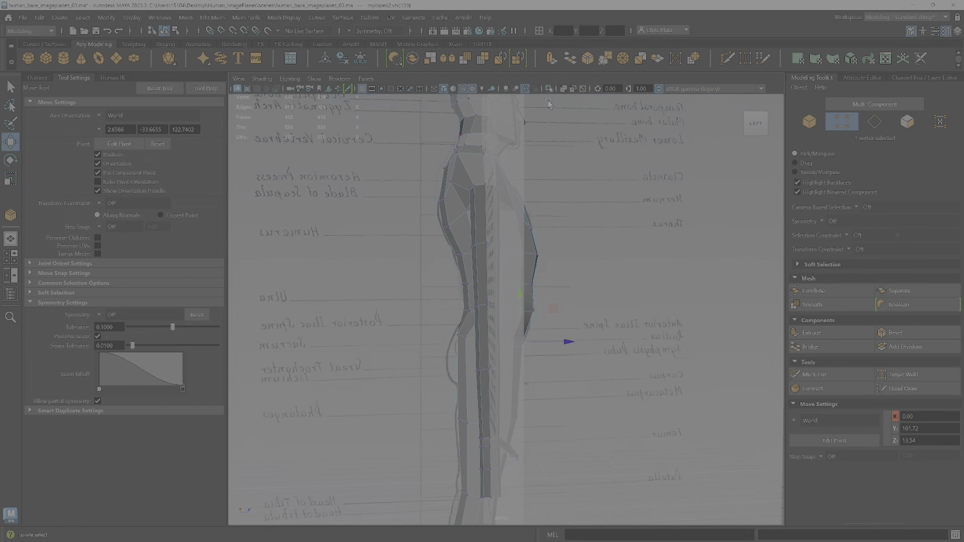
pyautogui.keyDown('alt'); pyautogui.moveTo(543, 160); pyautogui.dragTo(476, 299); pyautogui.keyUp('alt')
pyautogui.scroll(3, 477, 298)
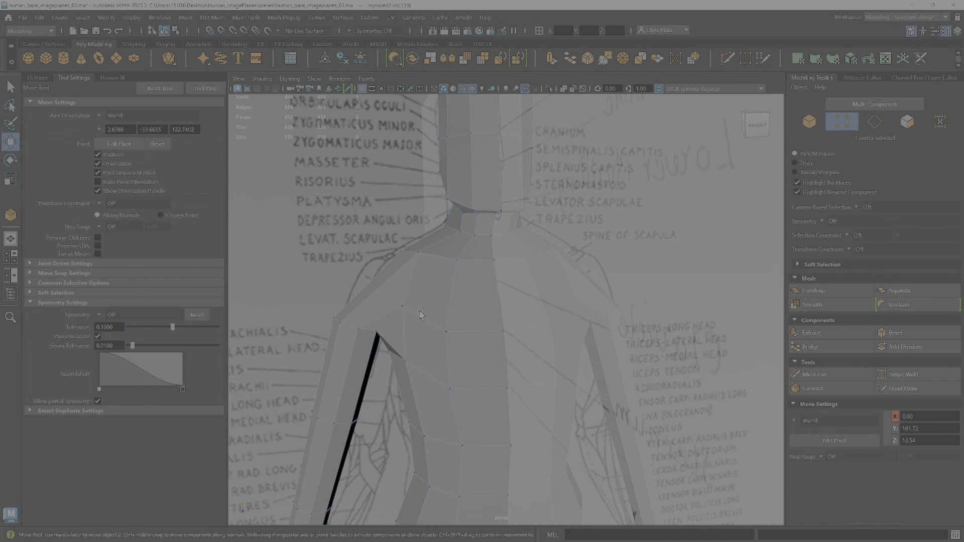
pyautogui.keyDown('alt'); pyautogui.moveTo(422, 316); pyautogui.dragTo(525, 328, button='middle'); pyautogui.keyUp('alt')
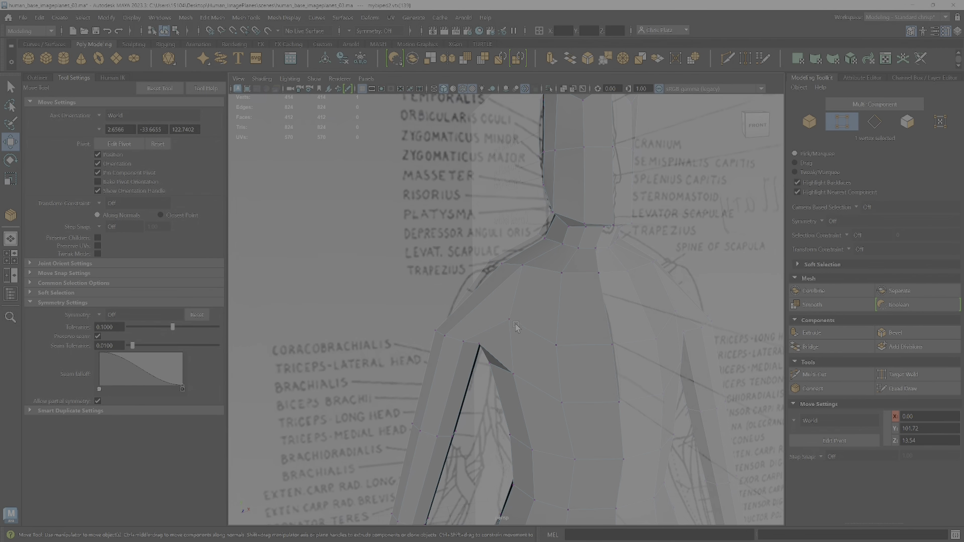
pyautogui.moveTo(490, 306)
pyautogui.keyDown('alt'); pyautogui.mouseDown()
pyautogui.moveTo(480, 304)
pyautogui.moveTo(536, 318)
pyautogui.moveTo(571, 306)
pyautogui.moveTo(512, 306)
pyautogui.moveTo(496, 321)
pyautogui.mouseUp(); pyautogui.keyUp('alt')
pyautogui.scroll(-3, 502, 332)
pyautogui.scroll(-4, 514, 380)
pyautogui.keyDown('alt'); pyautogui.moveTo(514, 380); pyautogui.dragTo(551, 372); pyautogui.keyUp('alt')
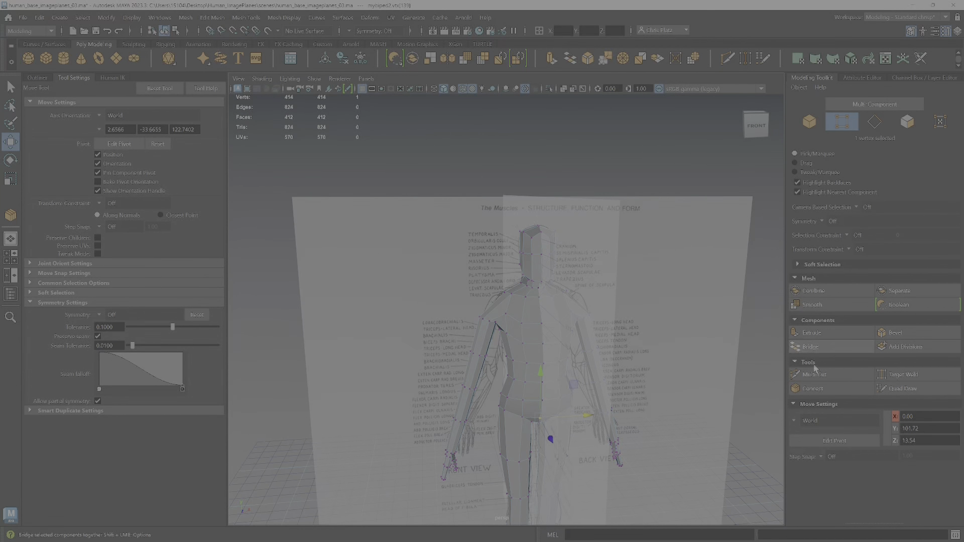
pyautogui.scroll(-4, 540, 314)
pyautogui.keyDown('alt'); pyautogui.moveTo(540, 314); pyautogui.dragTo(530, 226); pyautogui.keyUp('alt')
pyautogui.scroll(7, 535, 303)
pyautogui.scroll(-4, 534, 303)
pyautogui.scroll(-3, 530, 226)
# Step: Return to object mode, isolate the merged body with the Select tool active and turn on smooth preview
pyautogui.moveTo(530, 226); pyautogui.dragTo(558, 203, button='right')
pyautogui.keyDown('alt'); pyautogui.moveTo(623, 236); pyautogui.dragTo(650, 241); pyautogui.keyUp('alt')
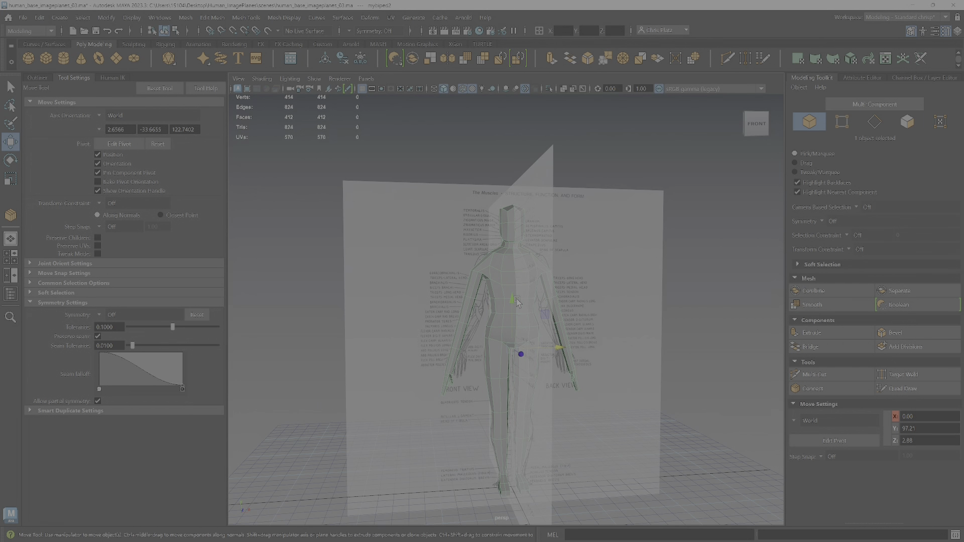
pyautogui.press('q')
pyautogui.click(550, 89)
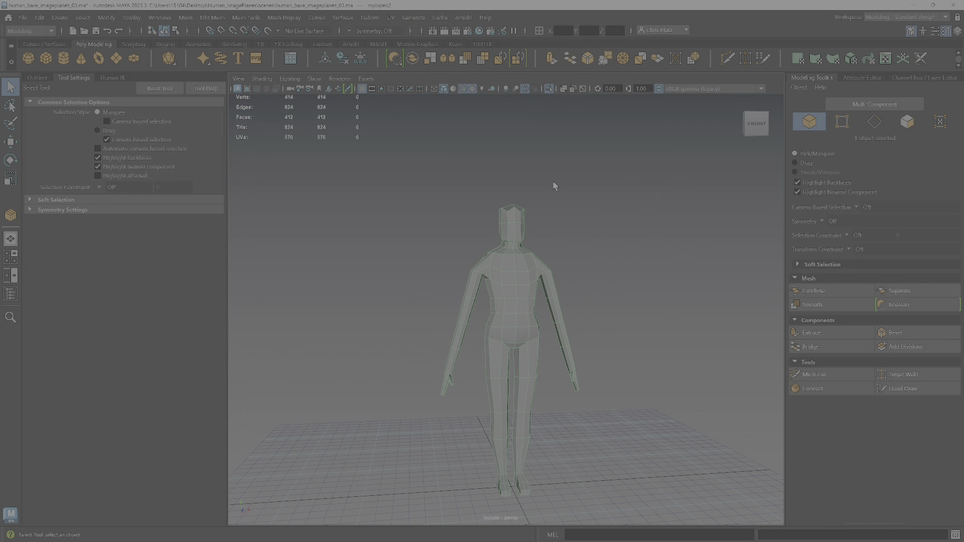
pyautogui.press('3')
pyautogui.keyDown('alt'); pyautogui.moveTo(561, 257); pyautogui.dragTo(467, 225); pyautogui.keyUp('alt')
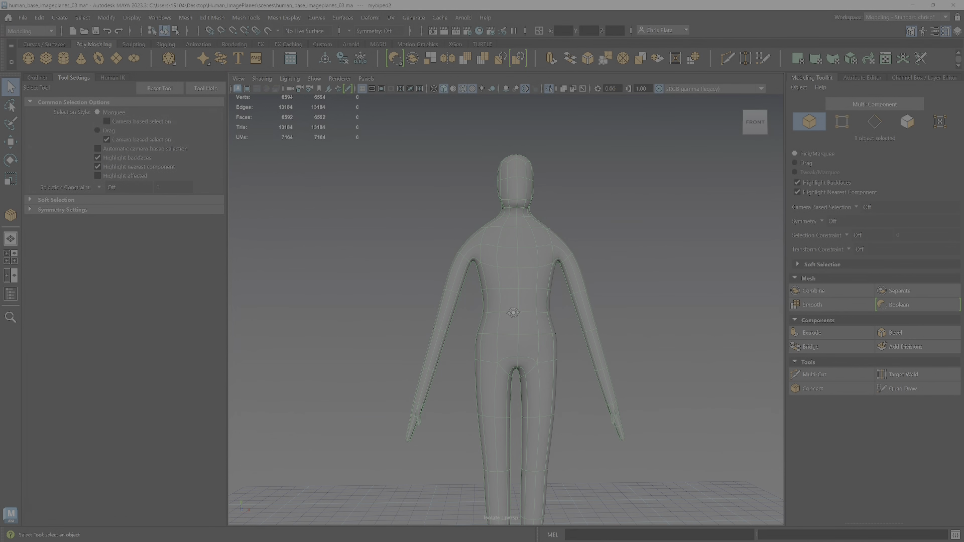
# Step: Examine the smoothed body's torso, arms, legs and feet from the back, side and front
pyautogui.keyDown('alt'); pyautogui.moveTo(514, 313); pyautogui.dragTo(631, 315); pyautogui.keyUp('alt')
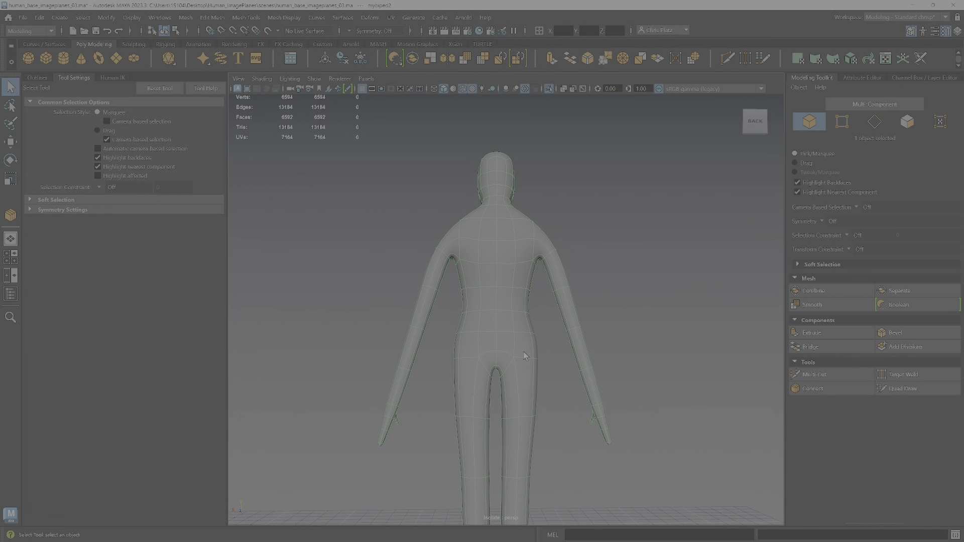
pyautogui.keyDown('alt'); pyautogui.moveTo(525, 355); pyautogui.dragTo(479, 262); pyautogui.keyUp('alt')
pyautogui.scroll(-5, 511, 307)
pyautogui.scroll(4, 538, 324)
pyautogui.keyDown('alt'); pyautogui.moveTo(513, 310); pyautogui.dragTo(531, 216, button='middle'); pyautogui.keyUp('alt')
pyautogui.scroll(-4, 544, 201)
pyautogui.keyDown('alt'); pyautogui.moveTo(587, 427); pyautogui.dragTo(578, 334, button='middle'); pyautogui.keyUp('alt')
pyautogui.scroll(4, 548, 367)
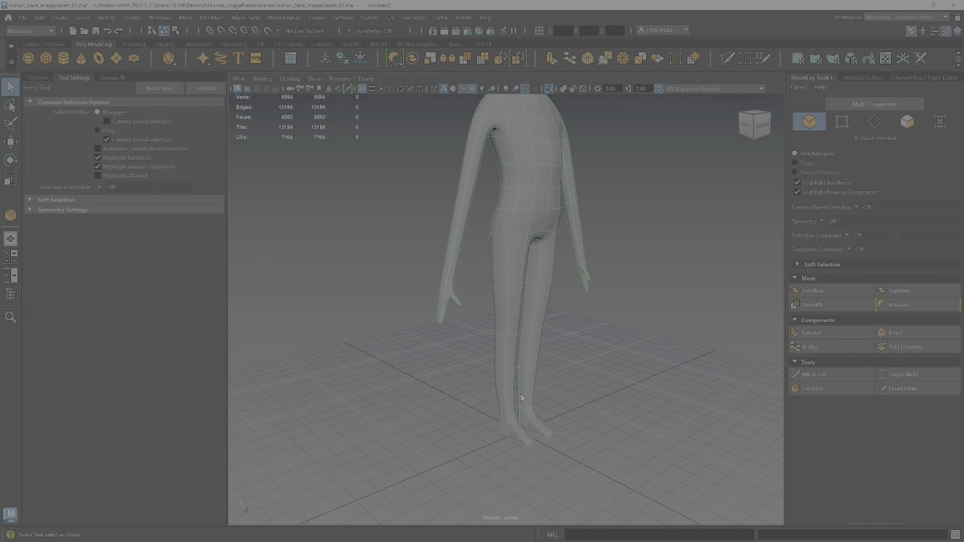
pyautogui.keyDown('alt'); pyautogui.moveTo(530, 304); pyautogui.dragTo(539, 403, button='middle'); pyautogui.keyUp('alt')
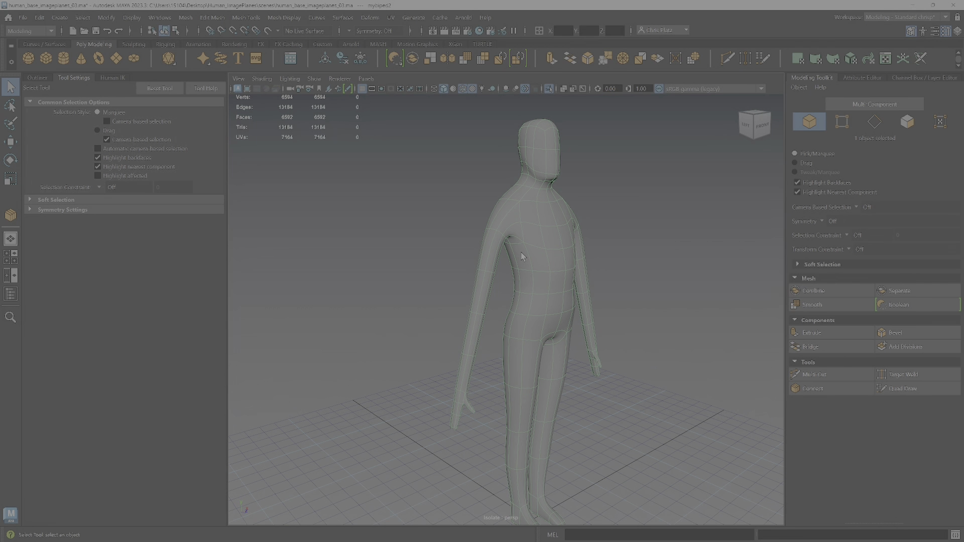
pyautogui.keyDown('alt'); pyautogui.moveTo(621, 260); pyautogui.dragTo(570, 255); pyautogui.keyUp('alt')
pyautogui.scroll(-3, 571, 256)
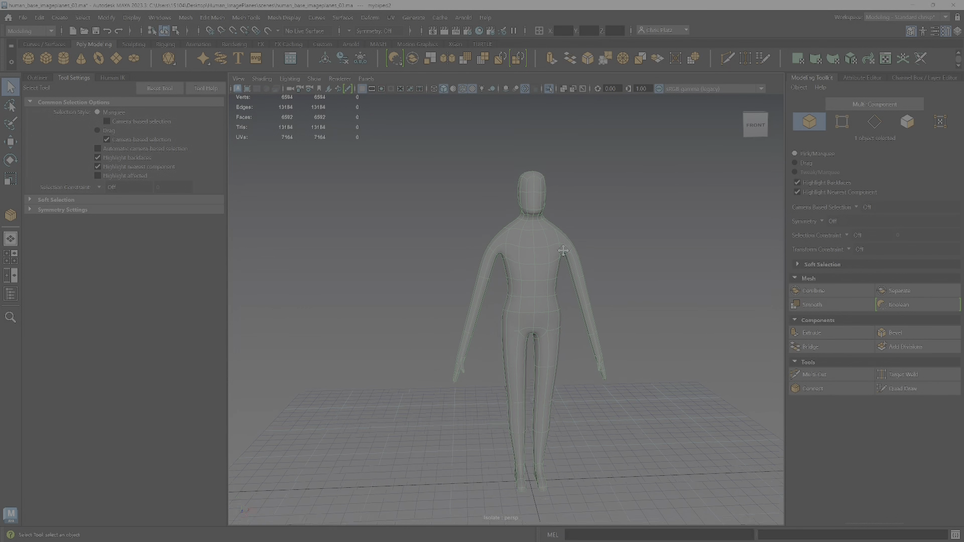